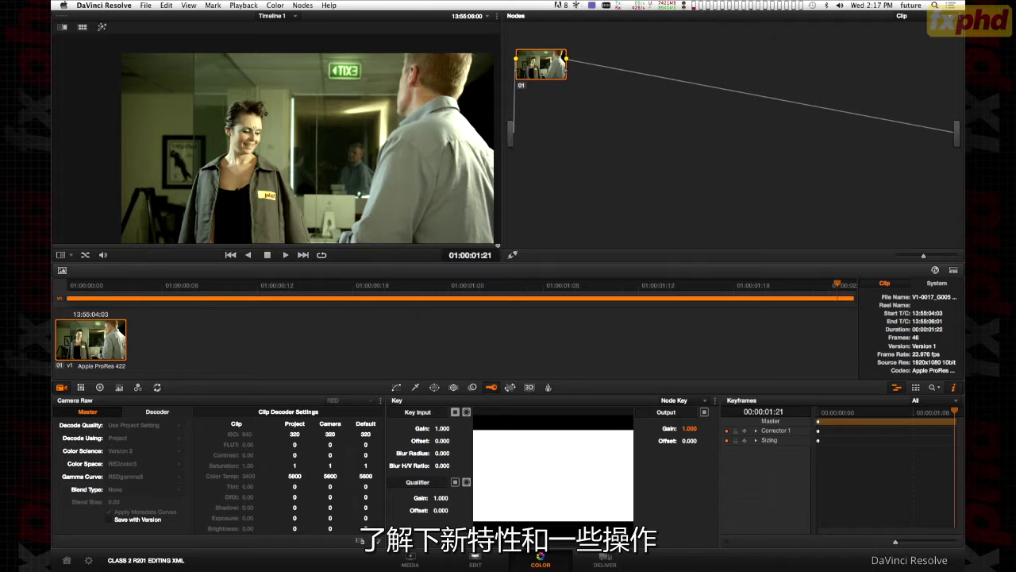
# Hide the clip information on the Color page and remove the existing clip from the media pool's Master bin on the Media page.
pyautogui.click(953, 386)
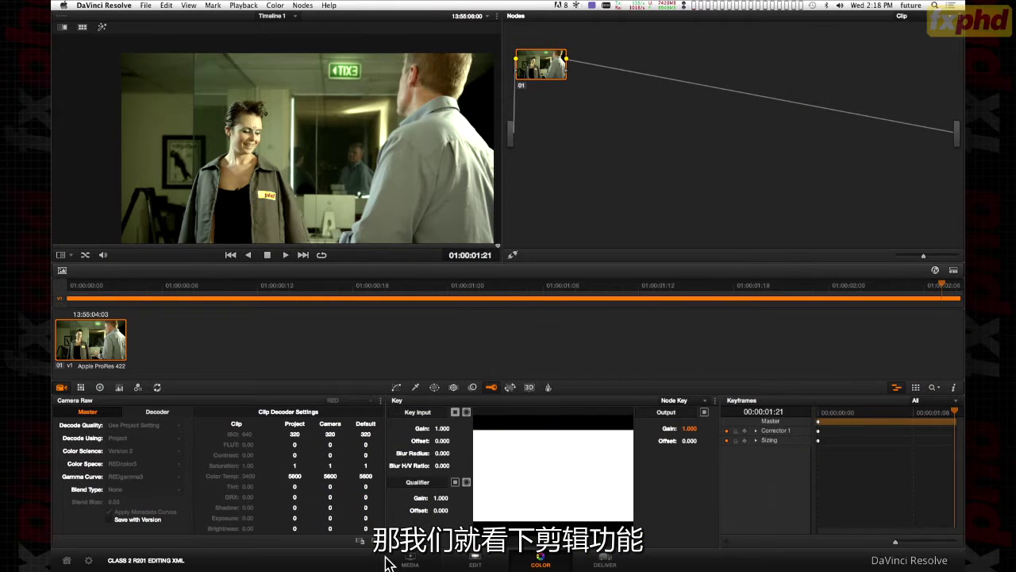
pyautogui.click(475, 560)
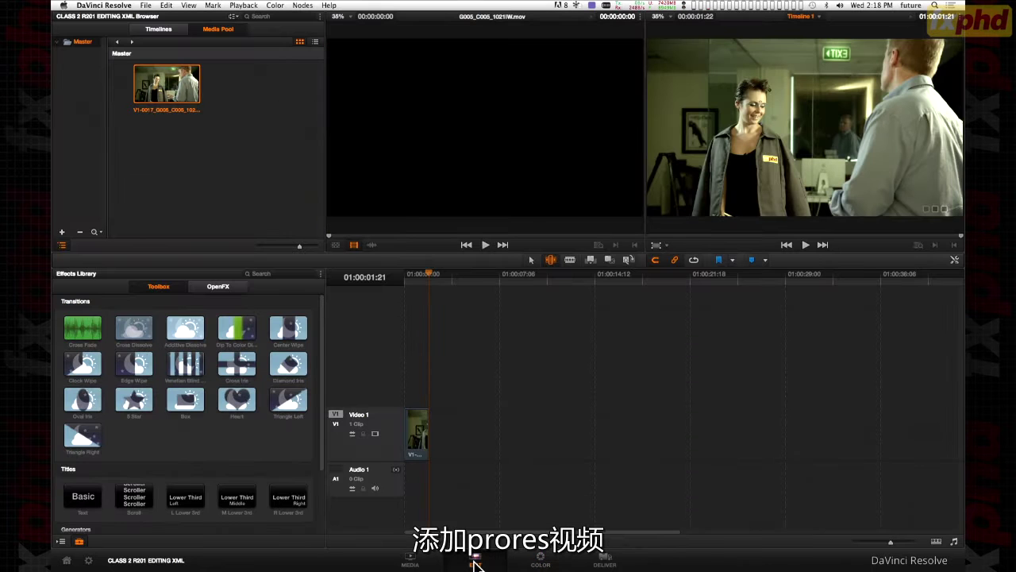
pyautogui.click(410, 562)
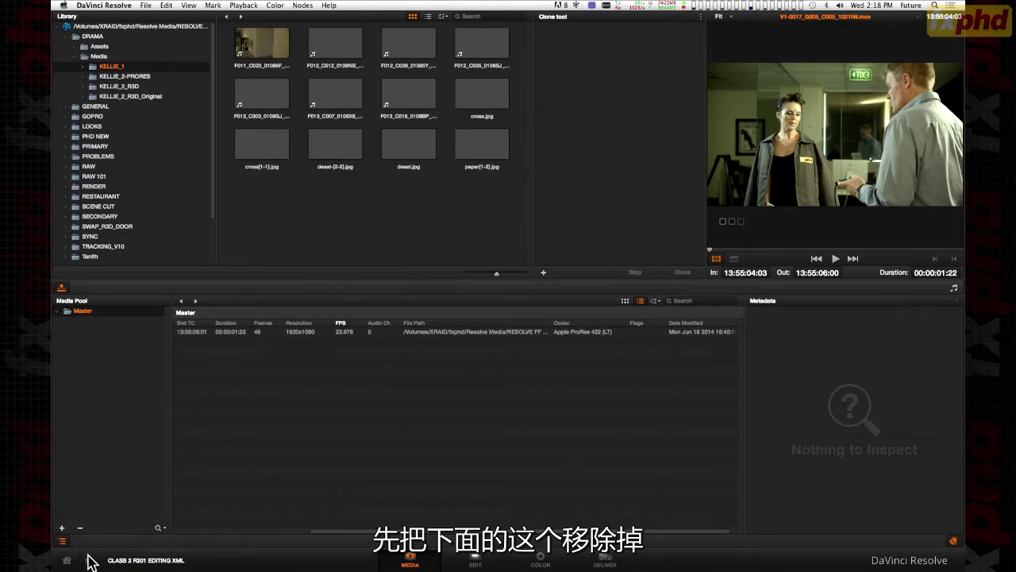
pyautogui.rightClick(267, 332)
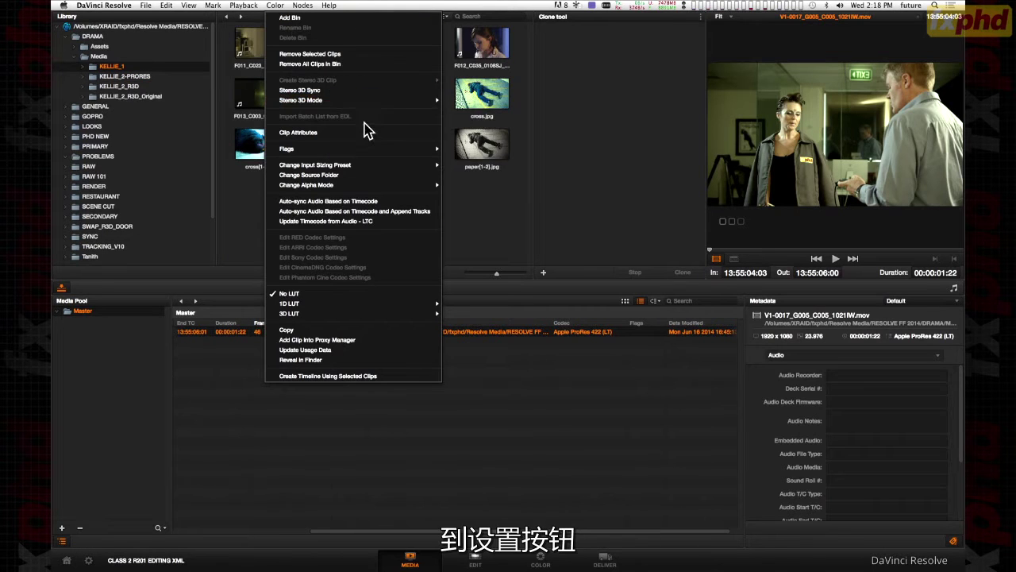
pyautogui.click(322, 54)
pyautogui.click(593, 316)
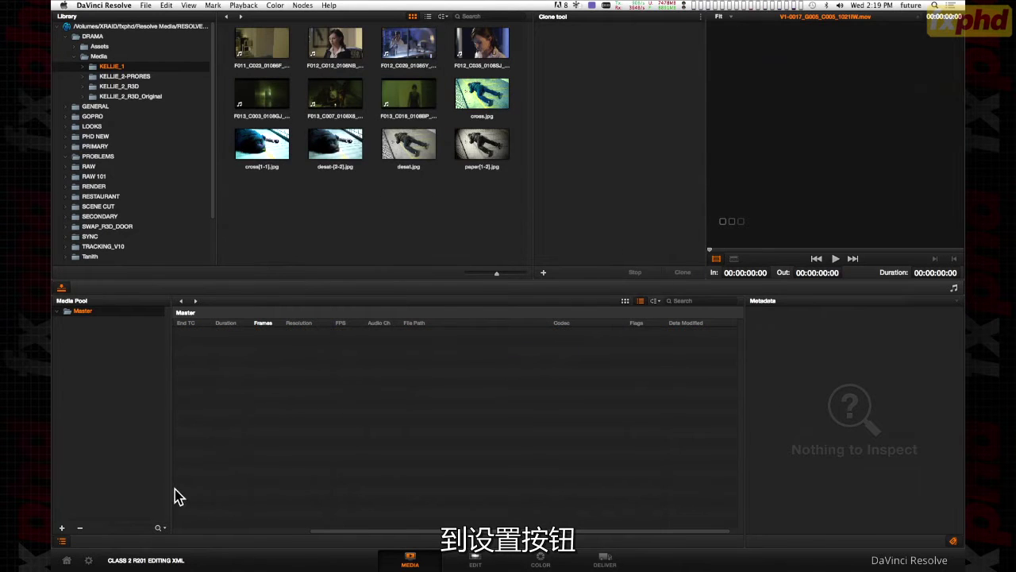
# Turn off "Use local version for new clips in timeline" in the Color section of the project settings and apply it.
pyautogui.click(89, 561)
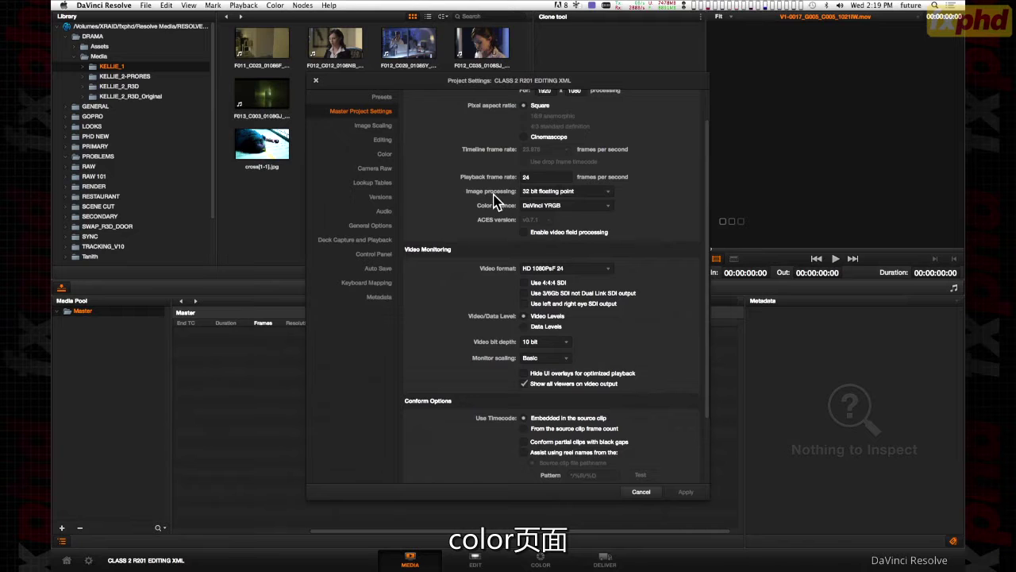
pyautogui.click(384, 154)
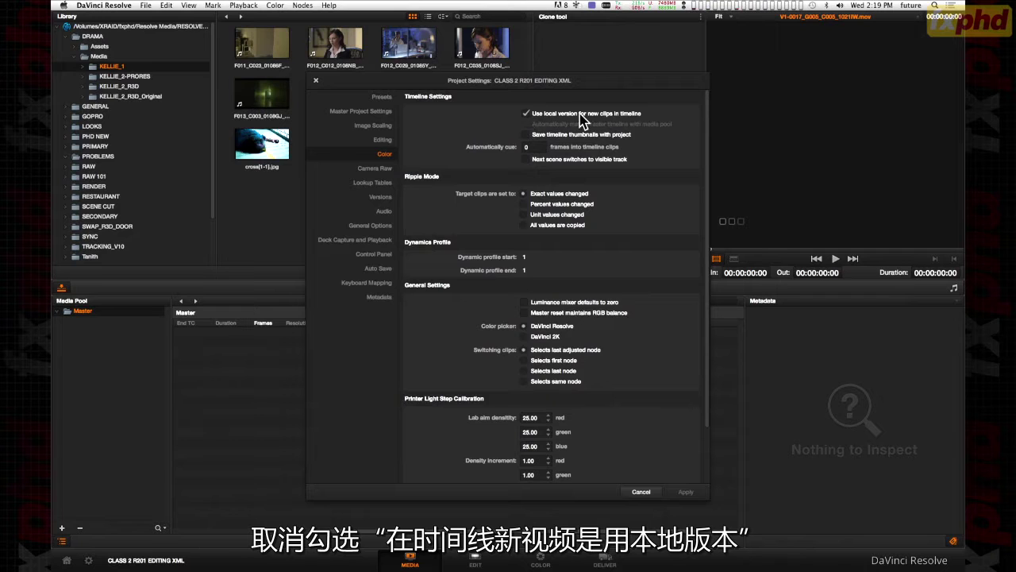
pyautogui.click(526, 115)
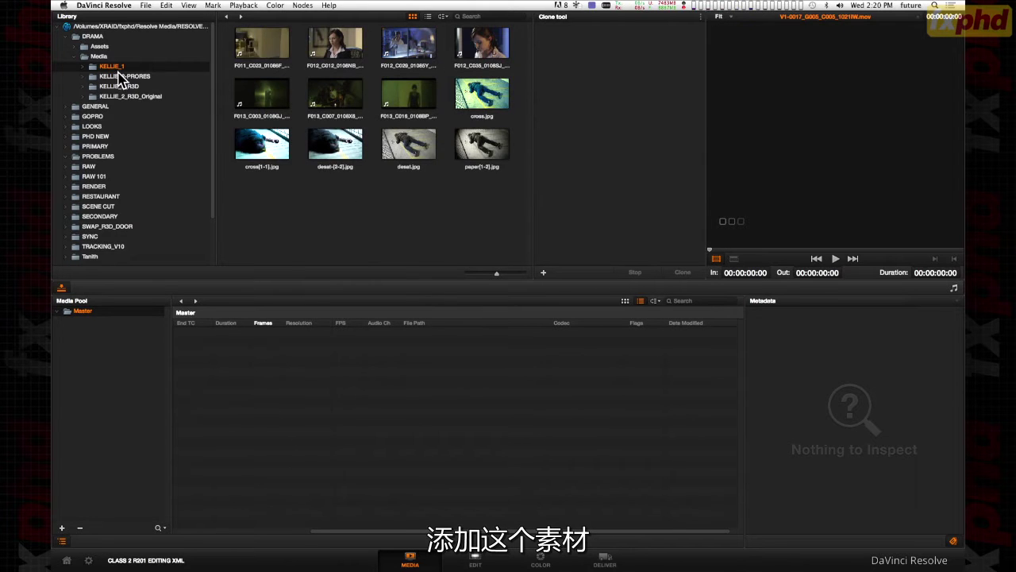
# Add the KELLIE_2-PRORES folder's clips to the Master bin and preview a few of them.
pyautogui.click(119, 76)
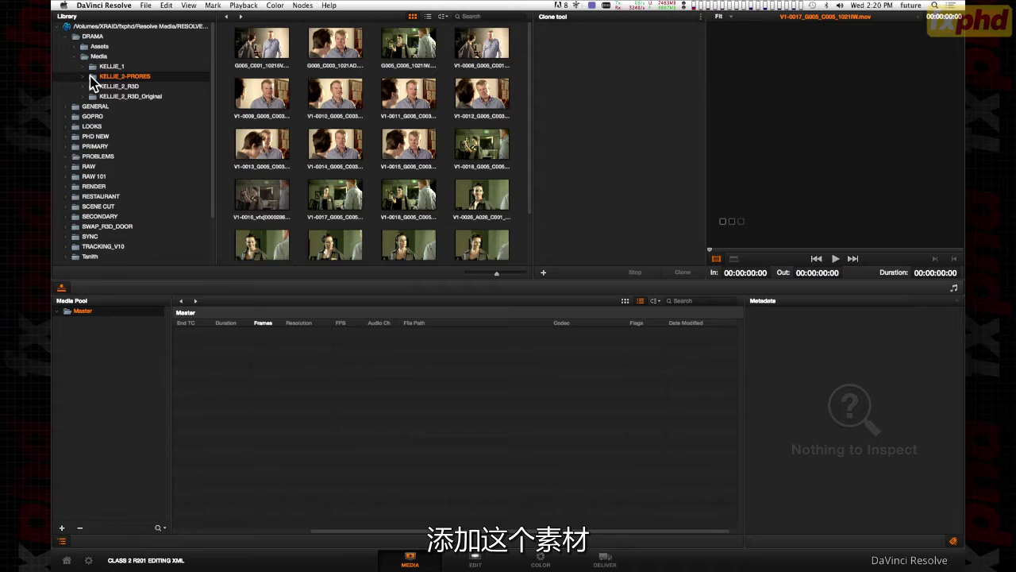
pyautogui.moveTo(90, 80); pyautogui.dragTo(226, 378)
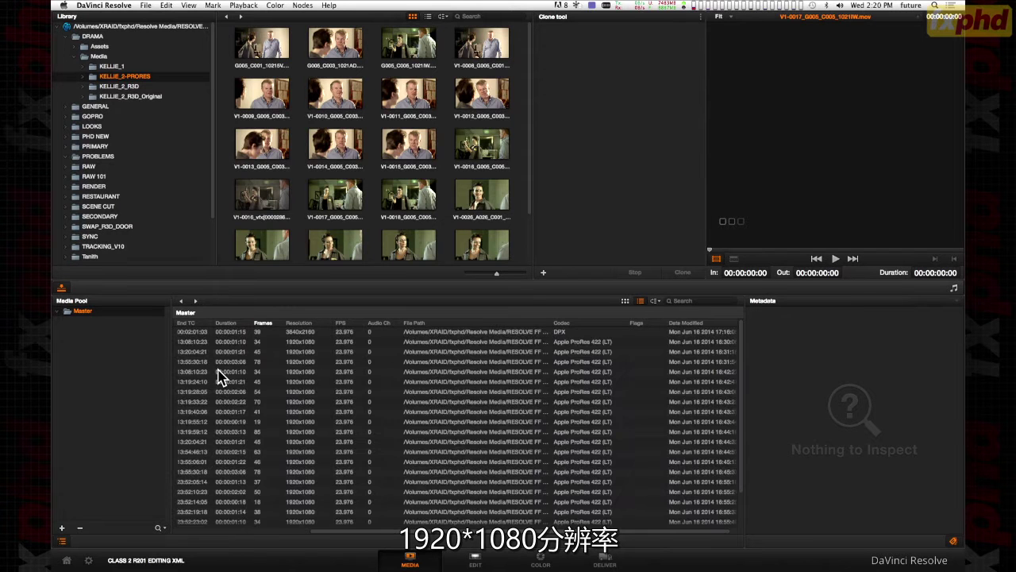
pyautogui.click(238, 343)
pyautogui.click(227, 382)
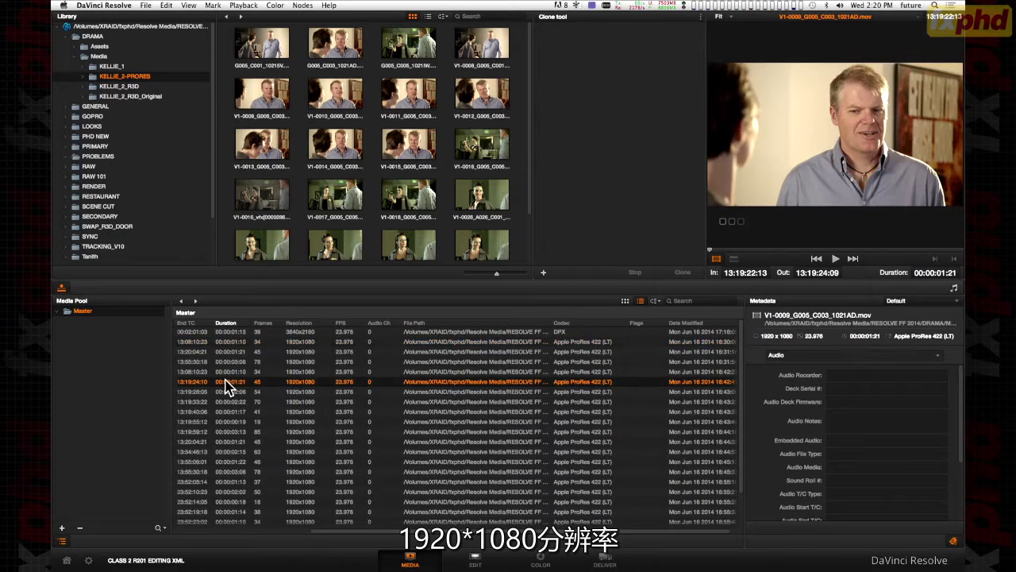
pyautogui.click(230, 412)
pyautogui.click(231, 431)
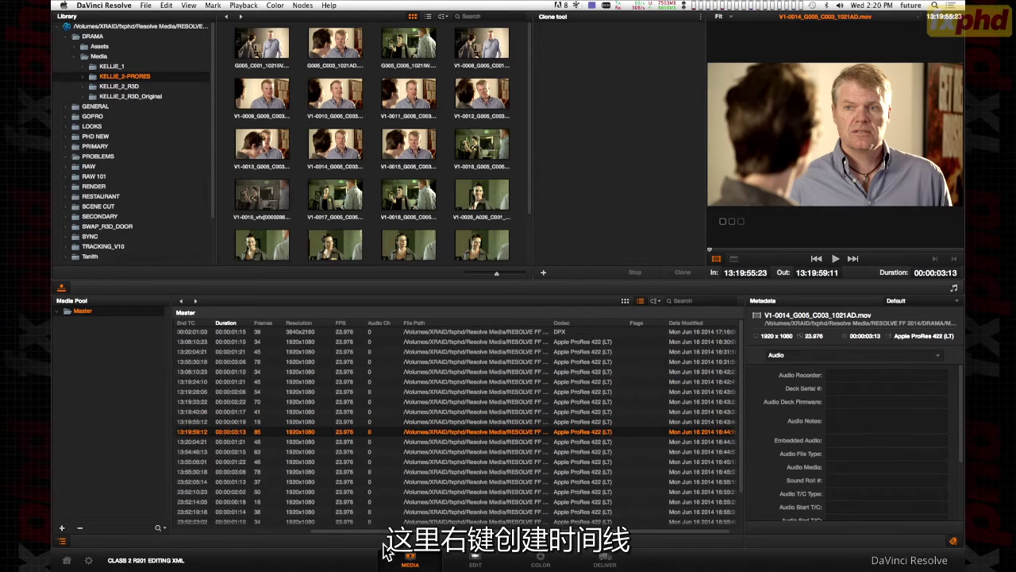
# View the timelines and the new-timeline option on the Edit page, widening the folder list to read the project name.
pyautogui.click(474, 562)
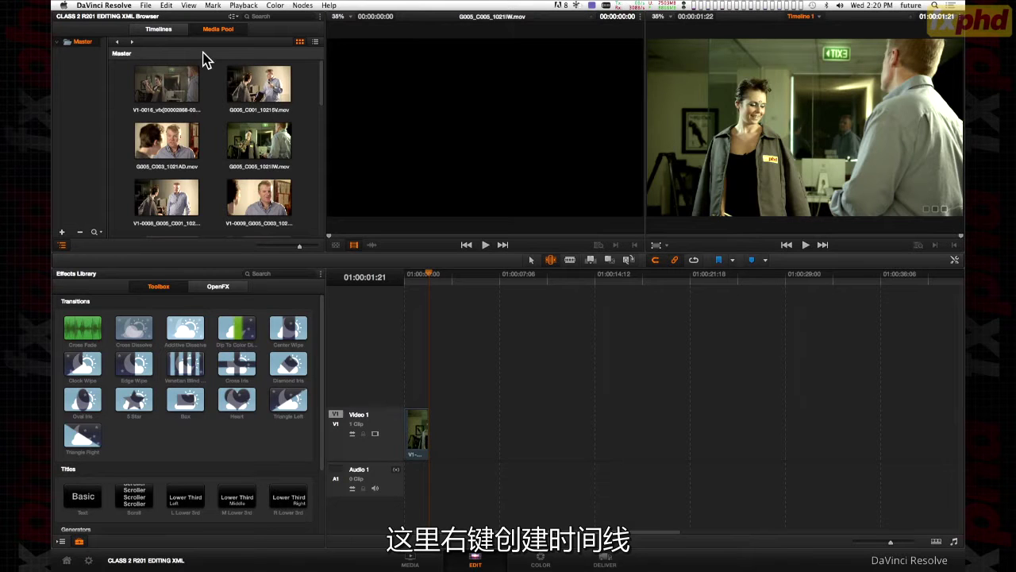
pyautogui.click(159, 30)
pyautogui.rightClick(125, 80)
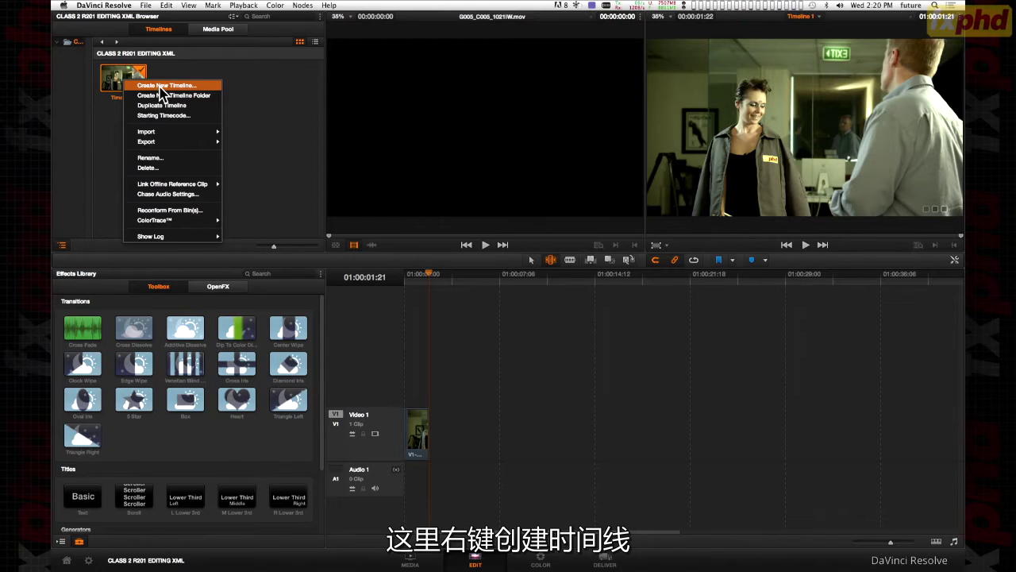
pyautogui.click(508, 450)
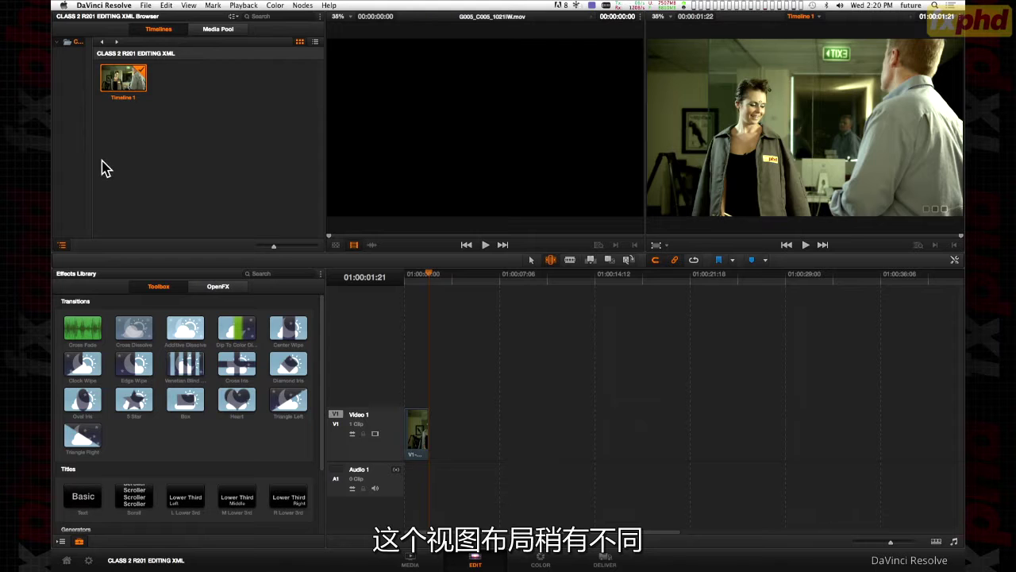
pyautogui.moveTo(91, 159); pyautogui.dragTo(144, 158)
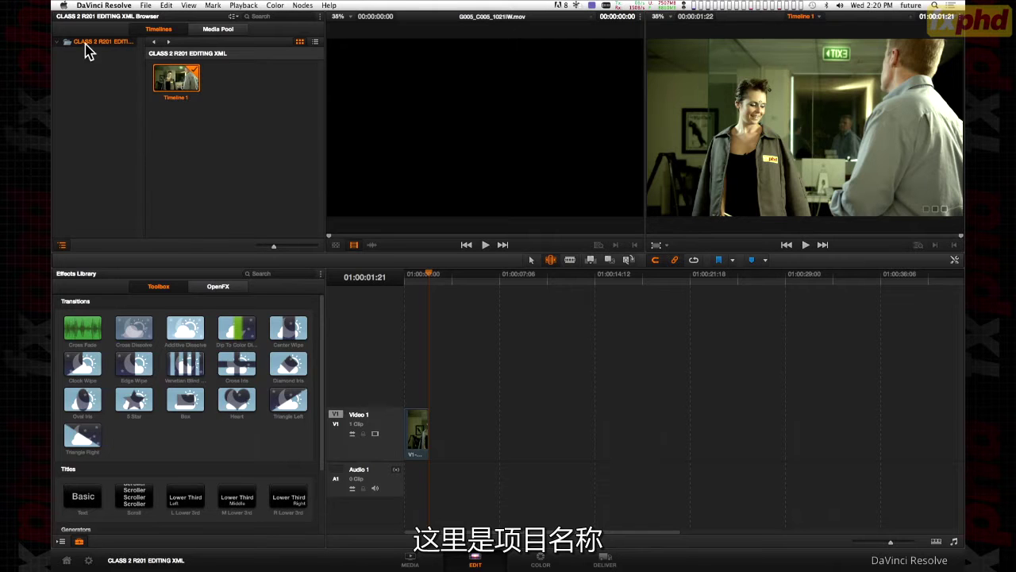
pyautogui.moveTo(142, 150); pyautogui.dragTo(121, 159)
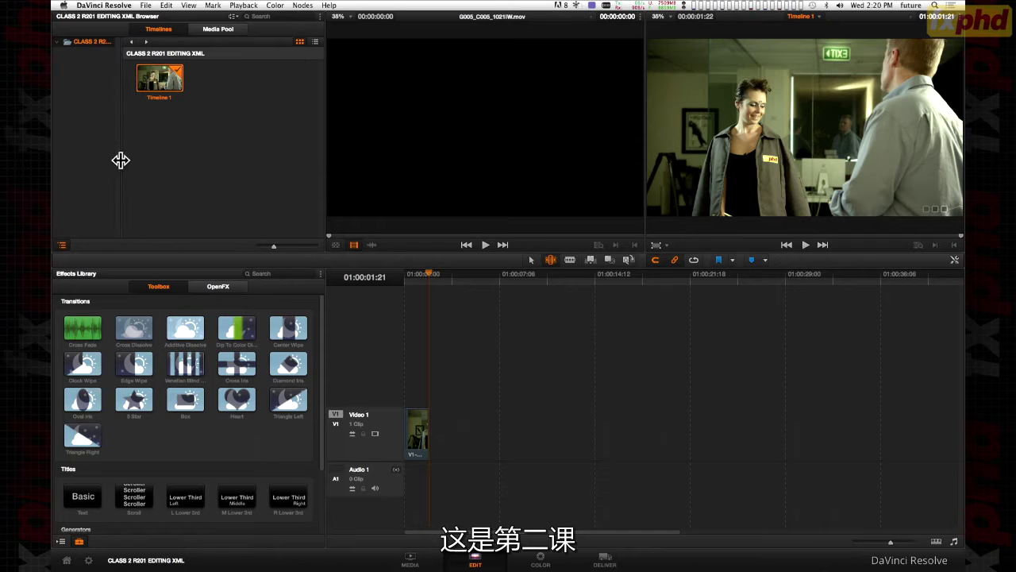
# Mark G005_C001_10215V.mov from 13:08:09:15 to 13:08:10:19 in the source viewer and add it after the first clip on Video 1.
pyautogui.click(221, 32)
pyautogui.click(267, 144)
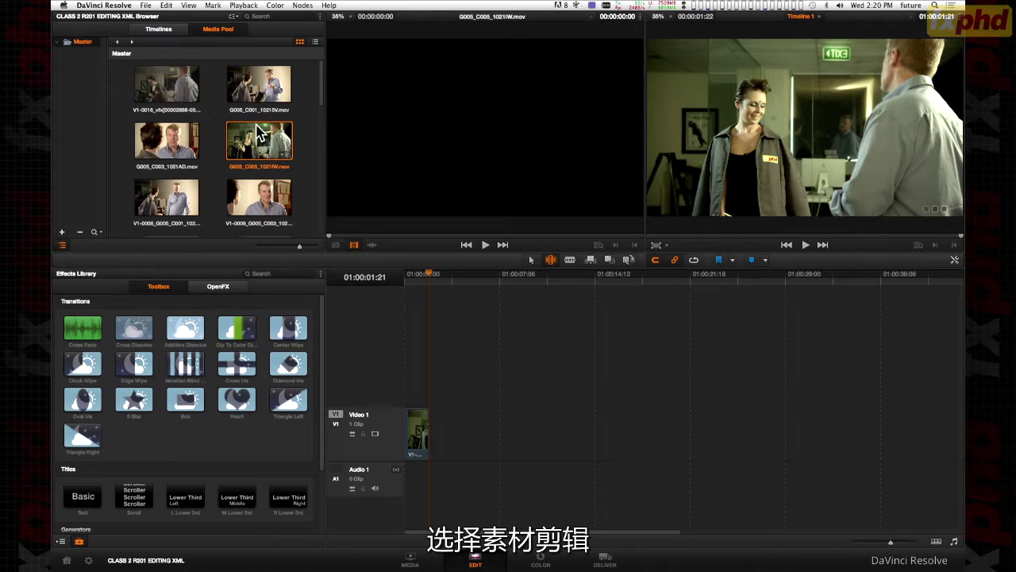
pyautogui.doubleClick(262, 92)
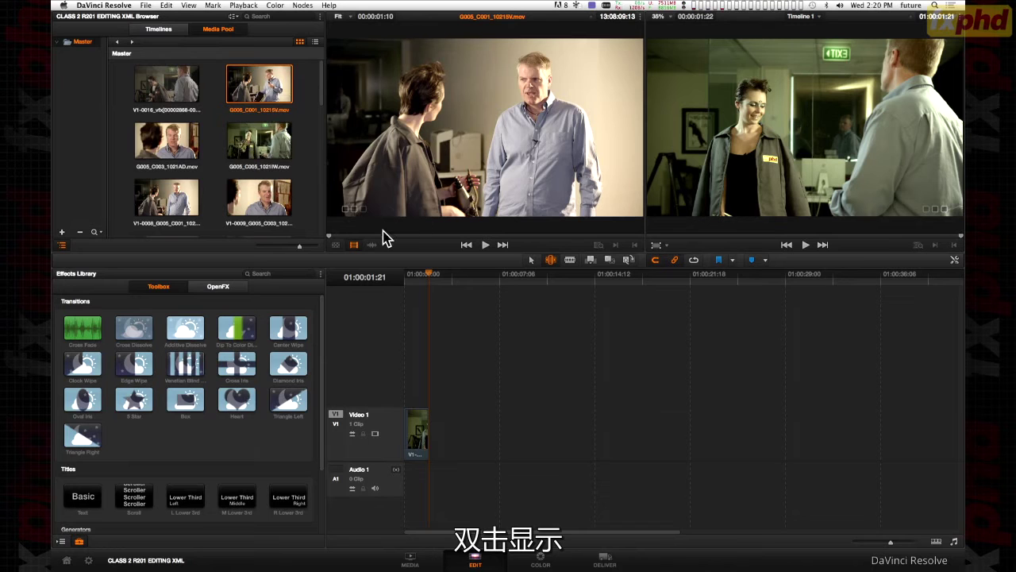
pyautogui.press('space')
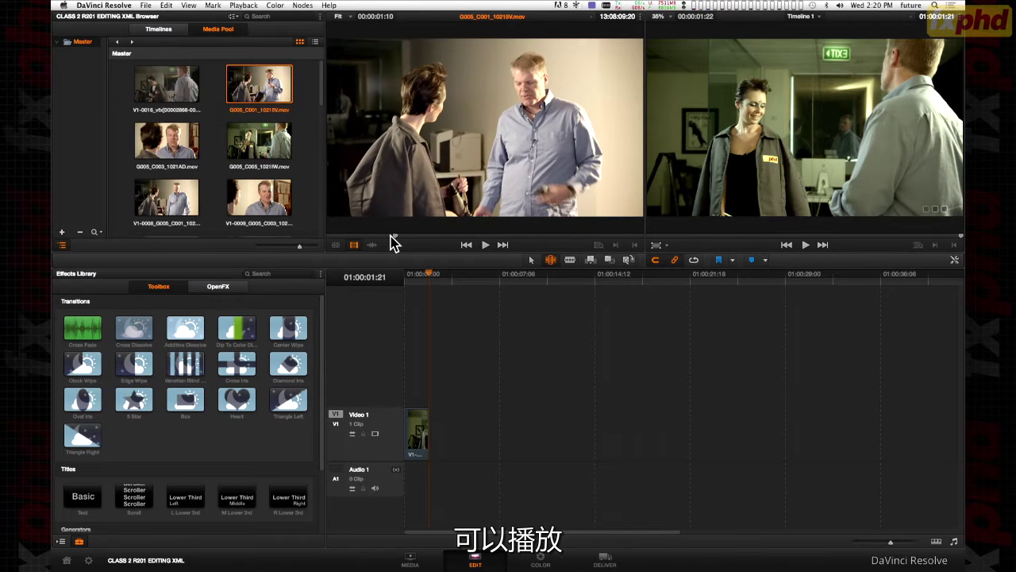
pyautogui.click(353, 245)
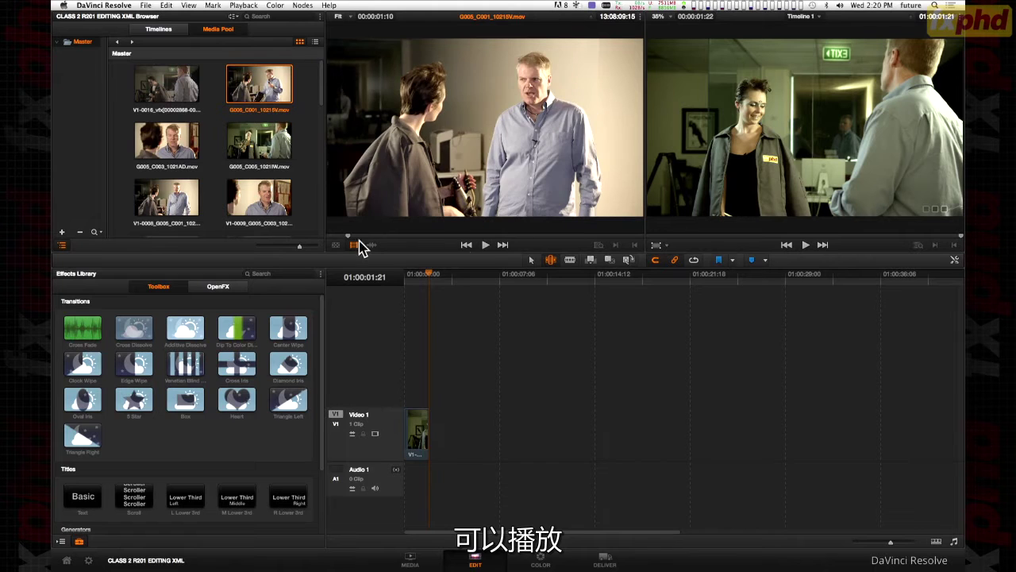
pyautogui.click(617, 246)
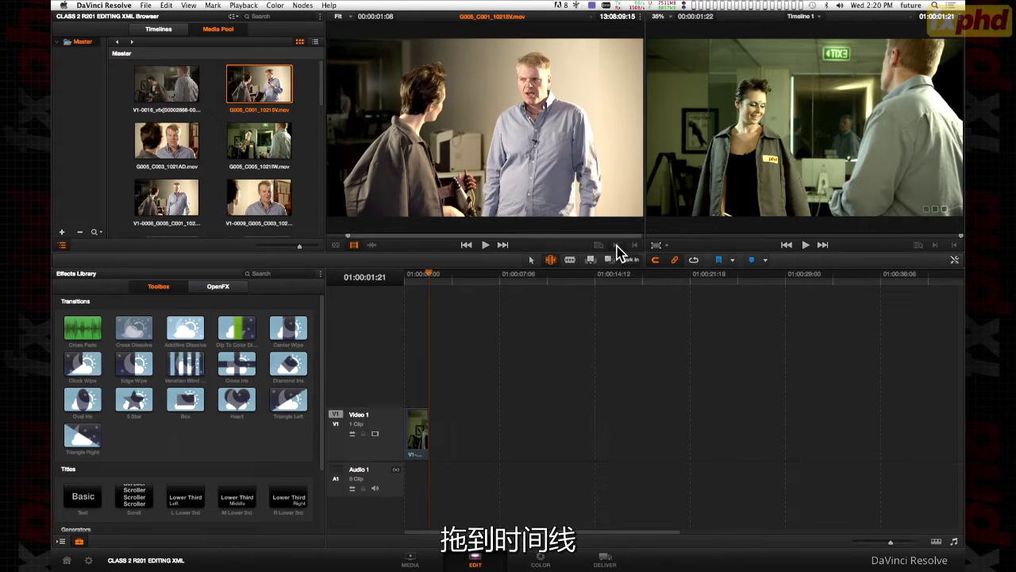
pyautogui.click(609, 236)
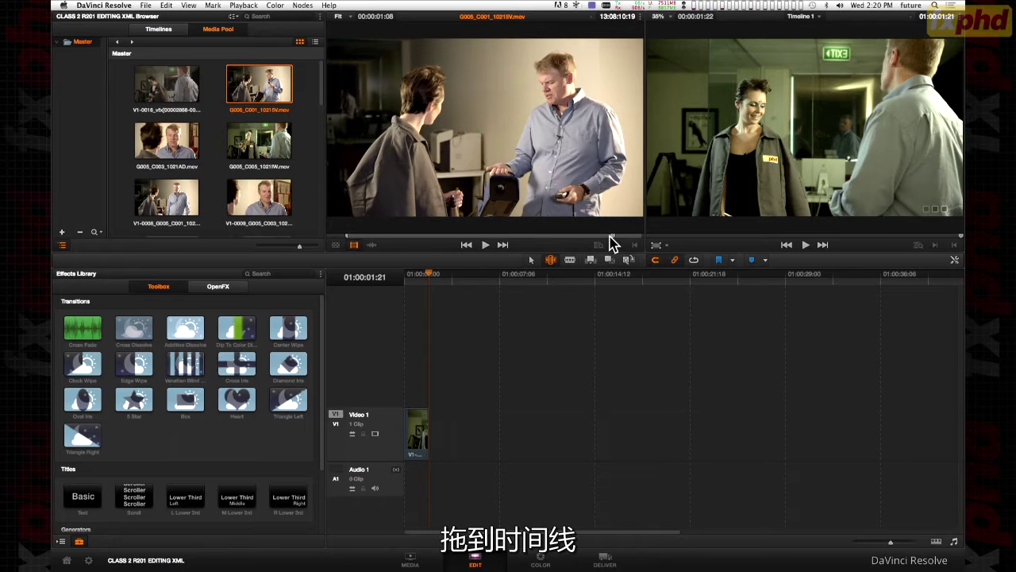
pyautogui.moveTo(438, 129); pyautogui.dragTo(431, 434)
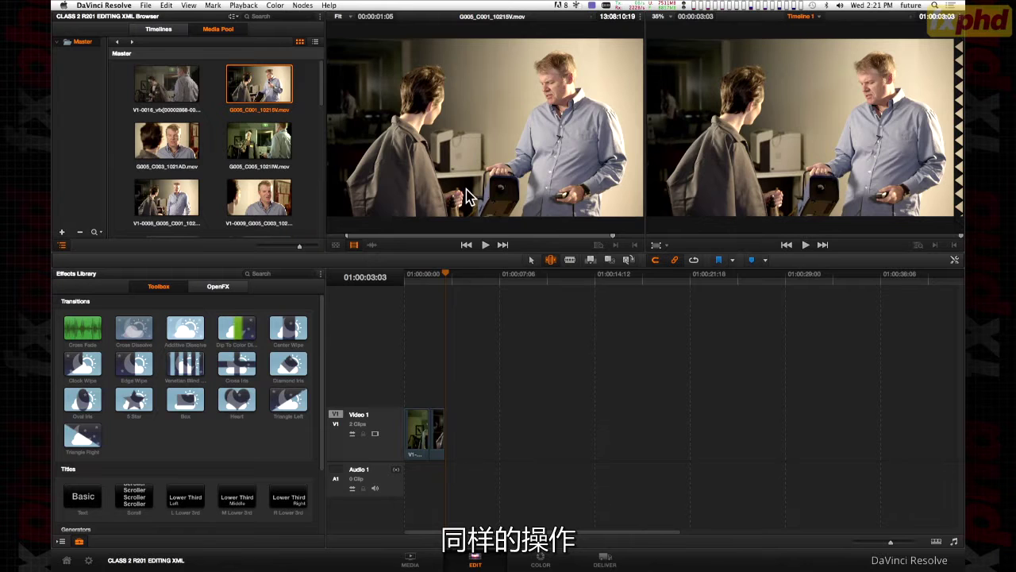
# Mark G005_C005_1021IW.mov from 13:55:27:23 to 13:55:30:02 and add it after the second clip in Timeline 1.
pyautogui.doubleClick(262, 141)
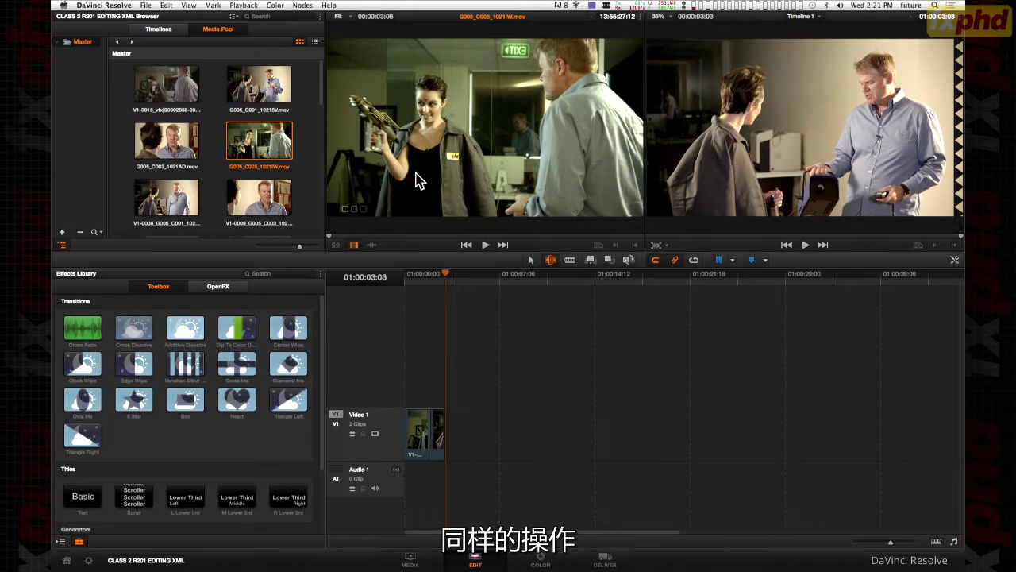
pyautogui.press('space')
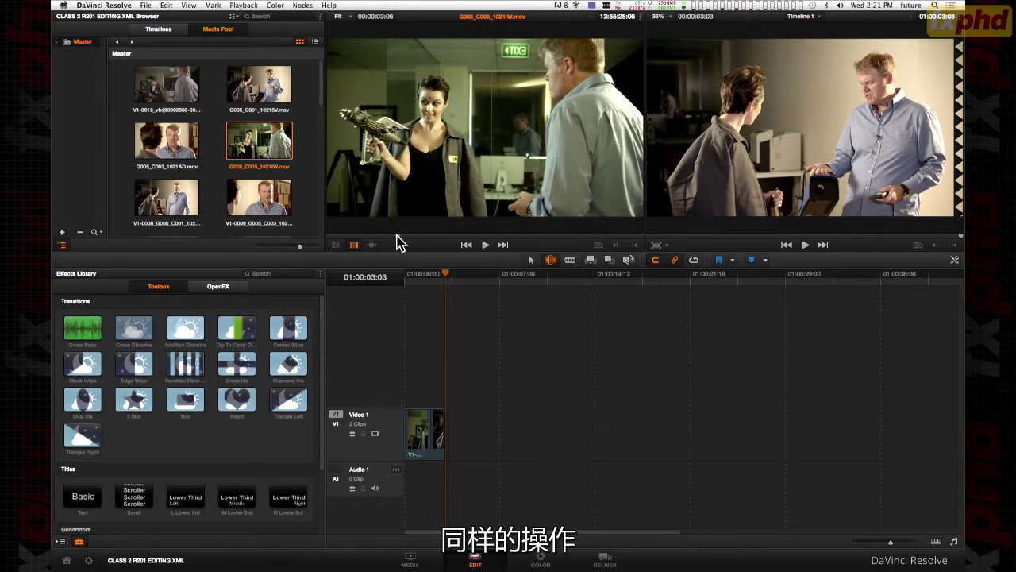
pyautogui.press('space')
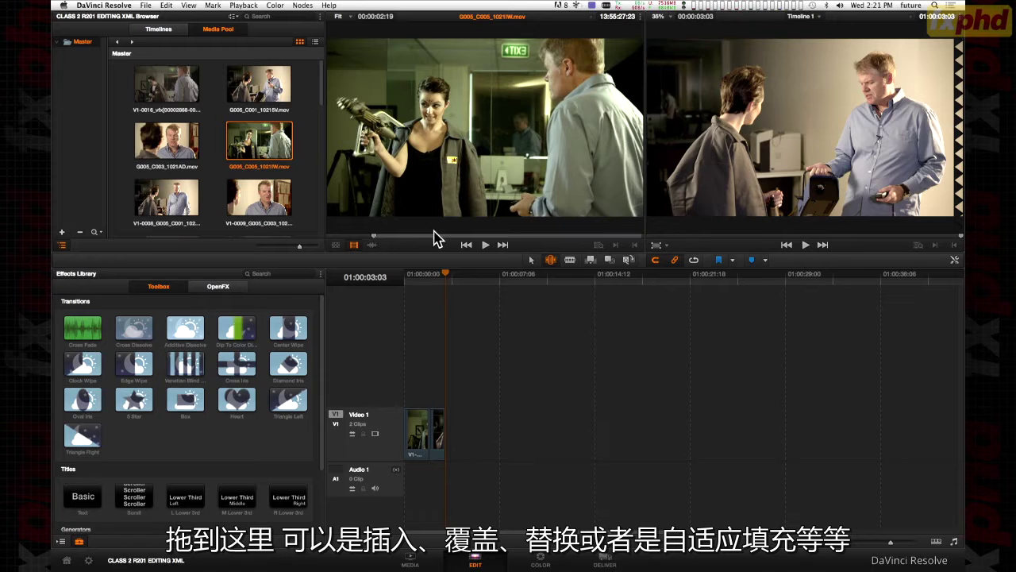
pyautogui.moveTo(503, 240); pyautogui.dragTo(579, 241)
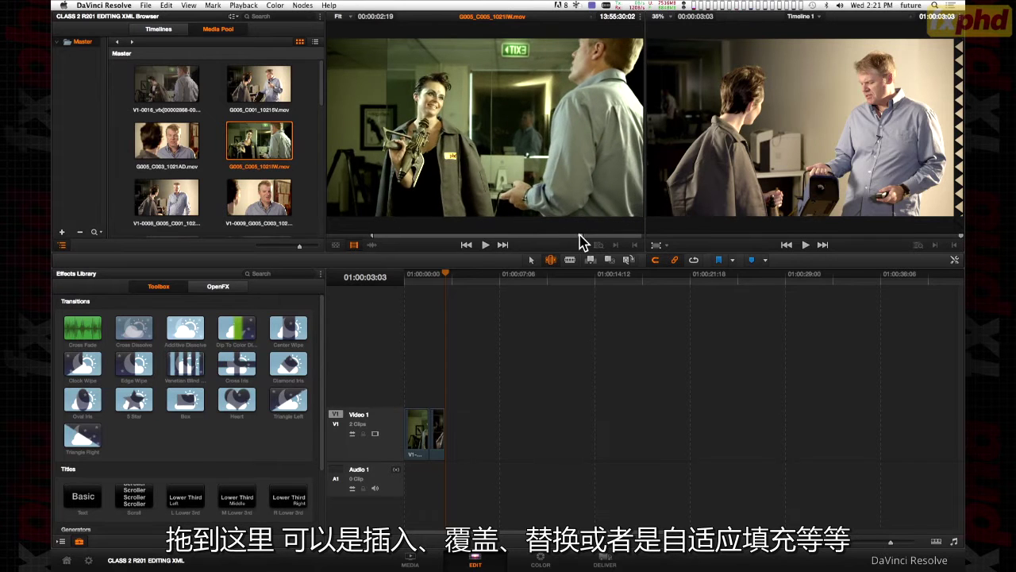
pyautogui.moveTo(473, 123); pyautogui.dragTo(890, 62)
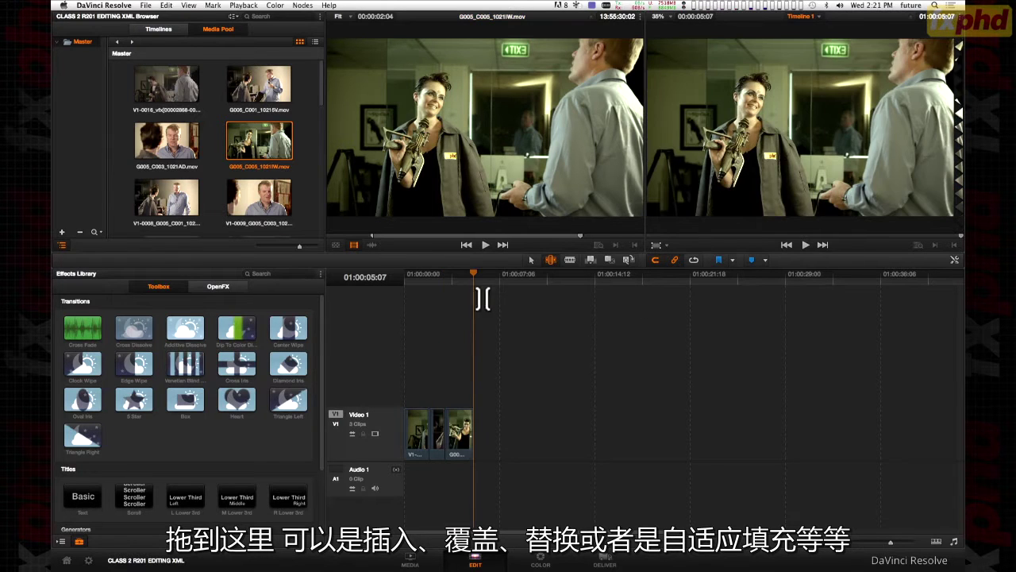
# Place the whole V1-0009_G005_C003_1021AD.mov clip on Video 1, leaving an empty gap after the third clip.
pyautogui.moveTo(508, 280); pyautogui.dragTo(574, 284)
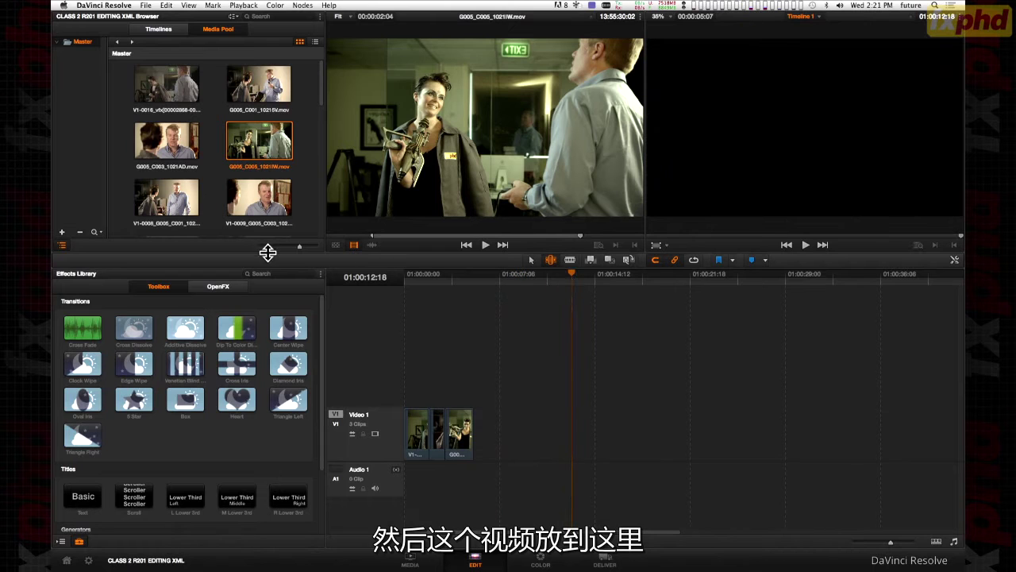
pyautogui.click(262, 210)
pyautogui.moveTo(433, 163); pyautogui.dragTo(529, 430)
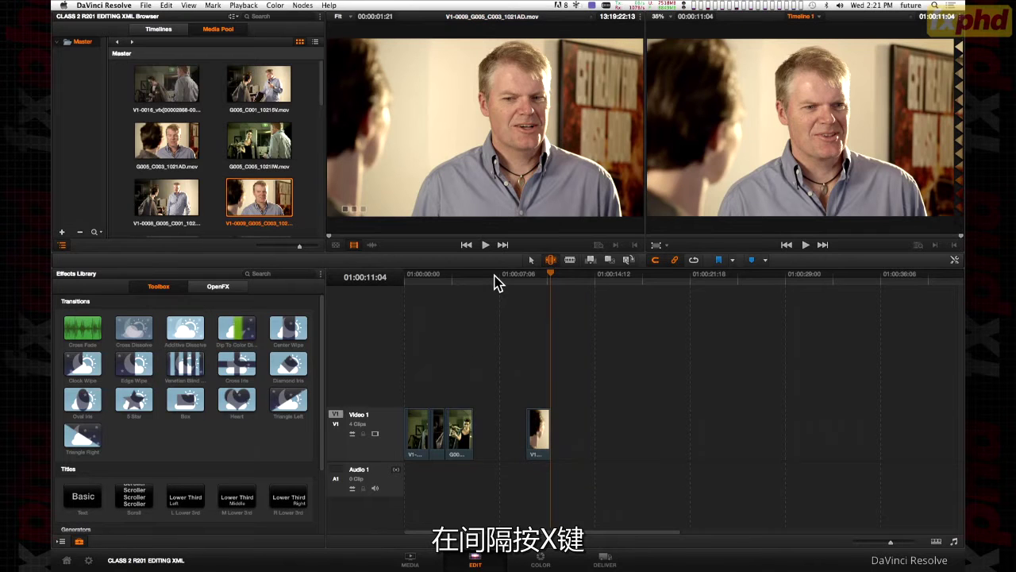
# Mark the gap on Video 1 as the edit range and fill it with V1-0016_G005_C005_1021IW.mov using Fit to Fill.
pyautogui.click(494, 275)
pyautogui.press('x')
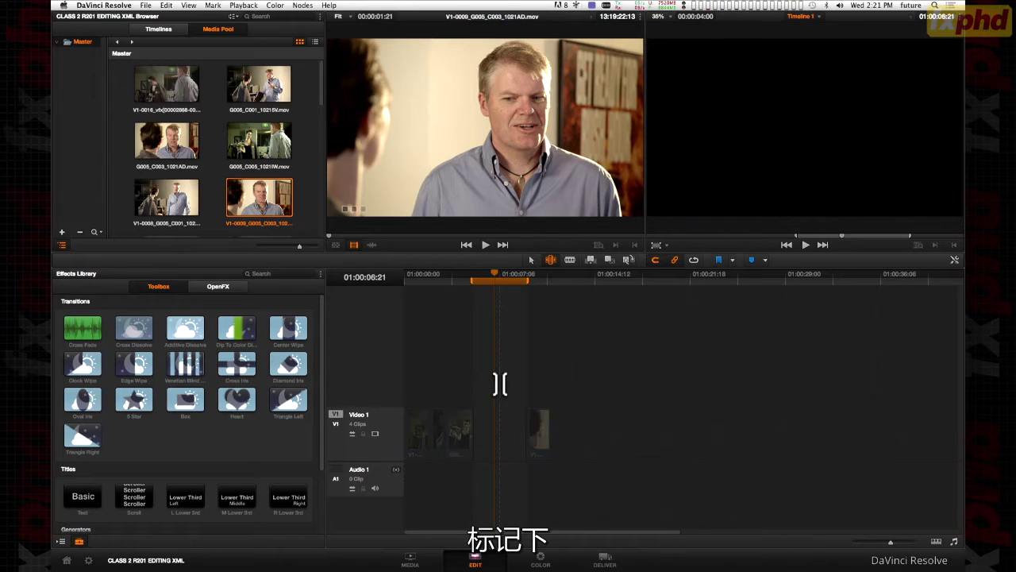
pyautogui.scroll(-2, 227, 164)
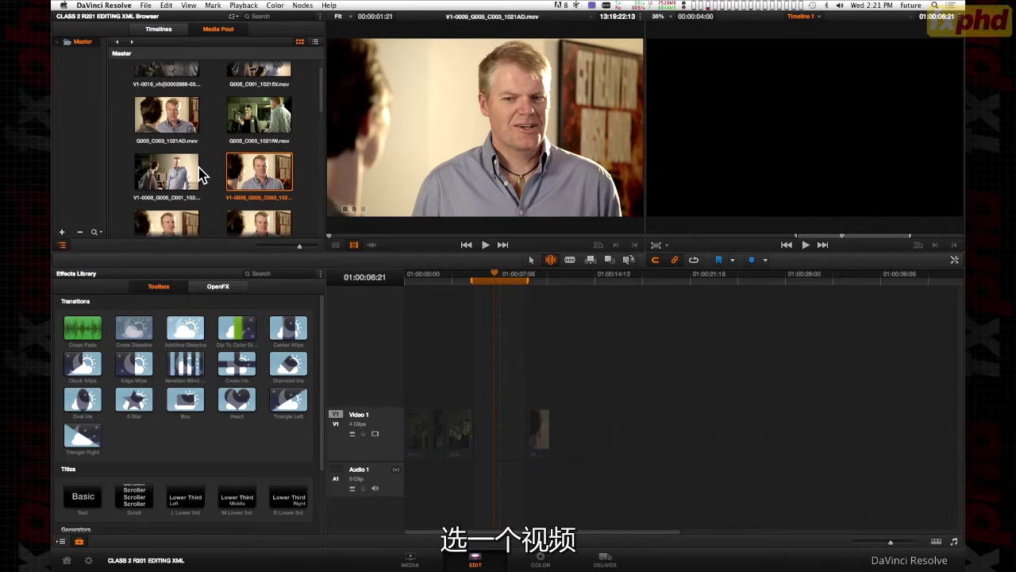
pyautogui.scroll(-10, 191, 211)
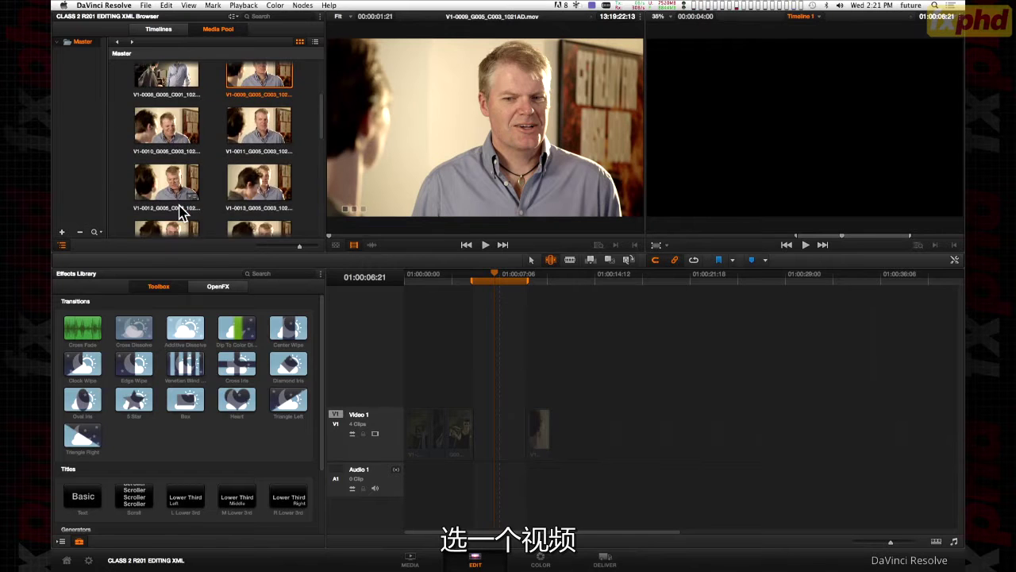
pyautogui.click(171, 204)
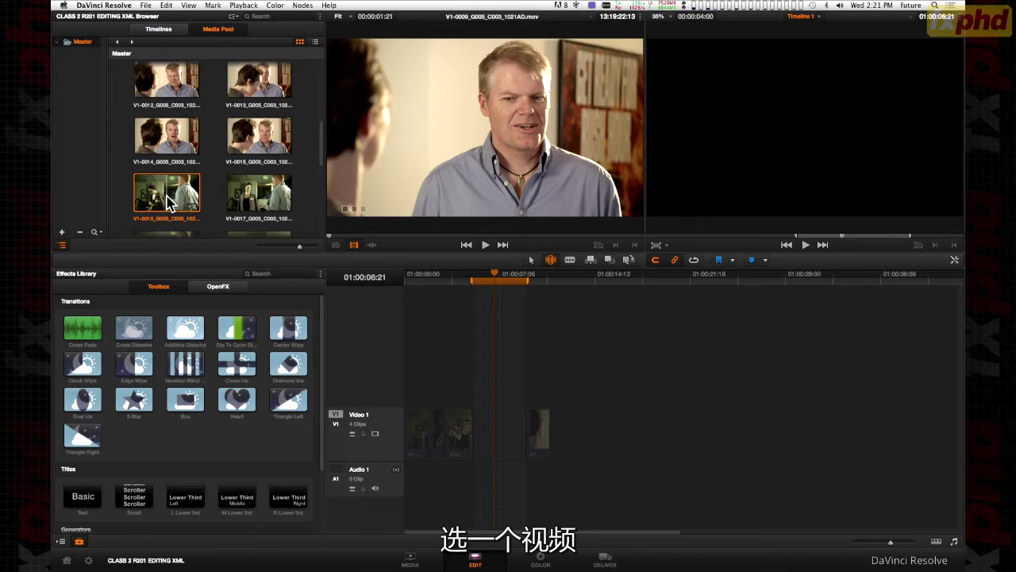
pyautogui.doubleClick(169, 203)
pyautogui.moveTo(527, 120); pyautogui.dragTo(897, 165)
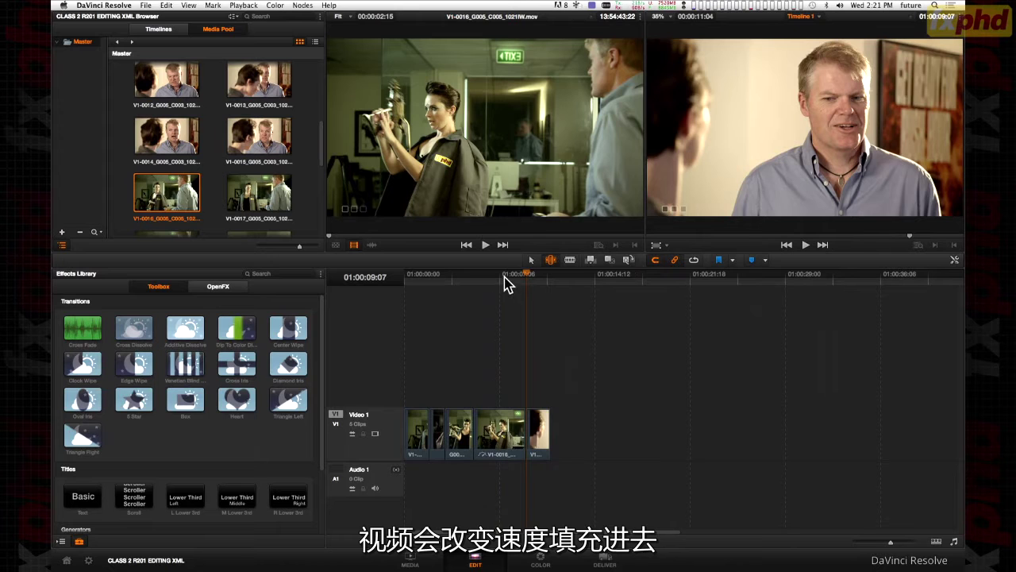
# Play back the gap-filling clip on the timeline to check its changed speed, then return the playhead to about its start.
pyautogui.click(502, 281)
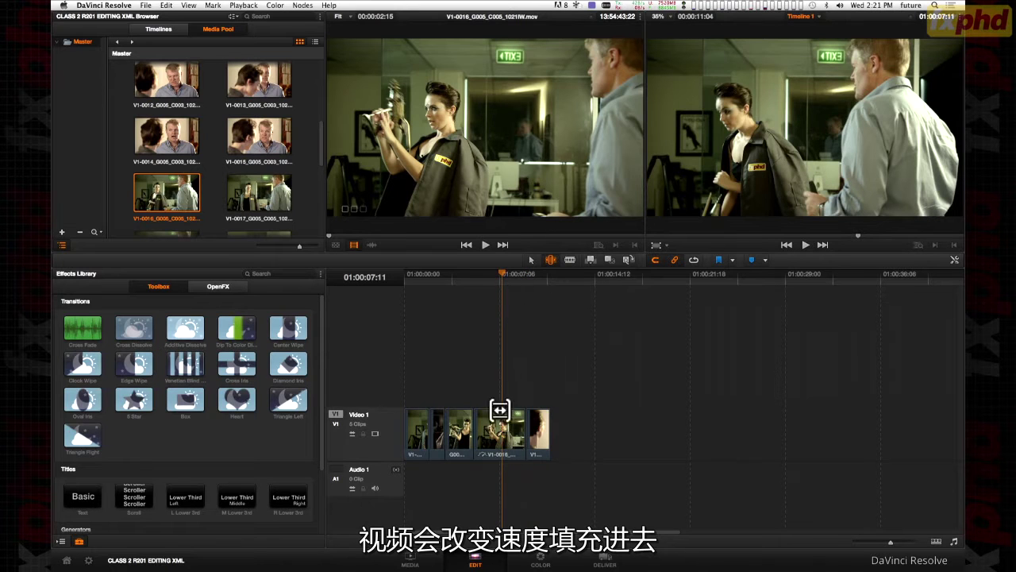
pyautogui.click(487, 278)
pyautogui.press('space')
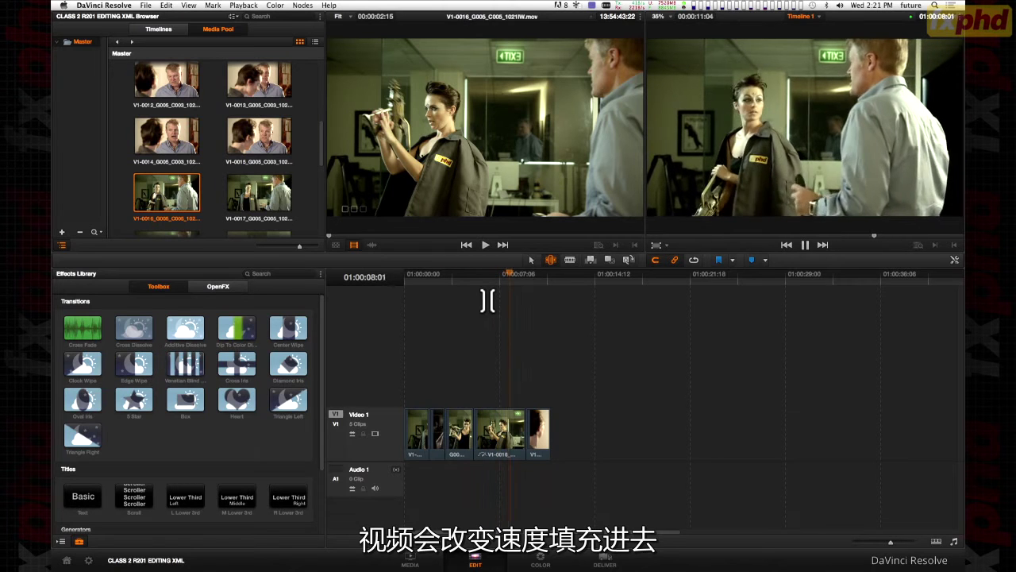
pyautogui.press('space')
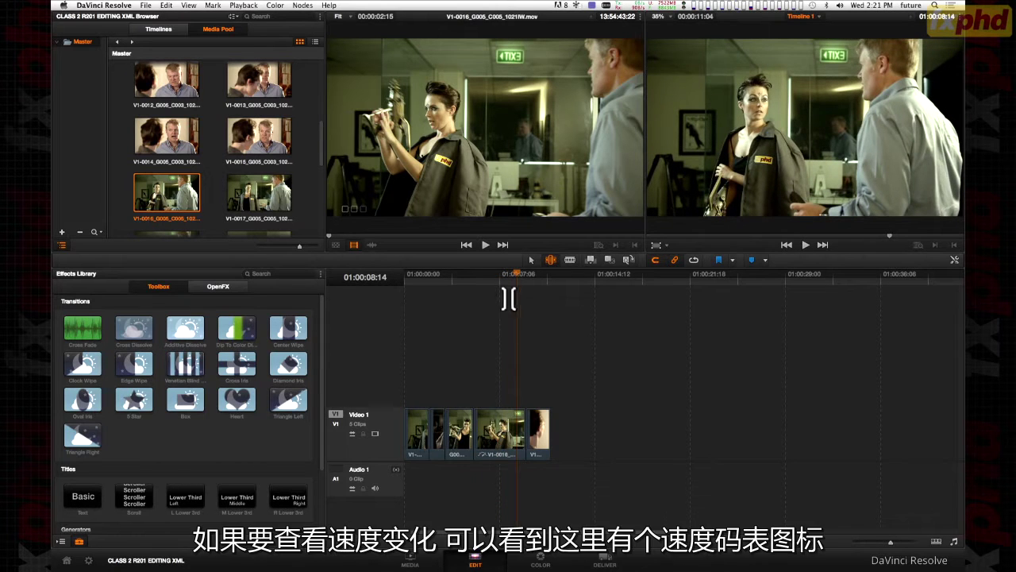
pyautogui.click(499, 278)
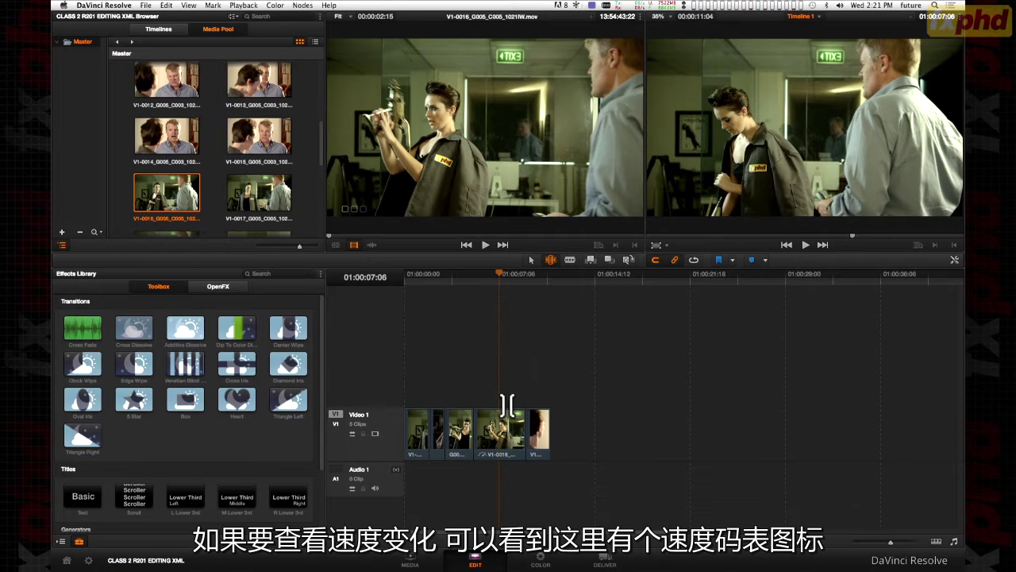
# Select the gap-filling clip on Video 1, switch to the Selection tool and match its current frame in the source viewer.
pyautogui.click(484, 459)
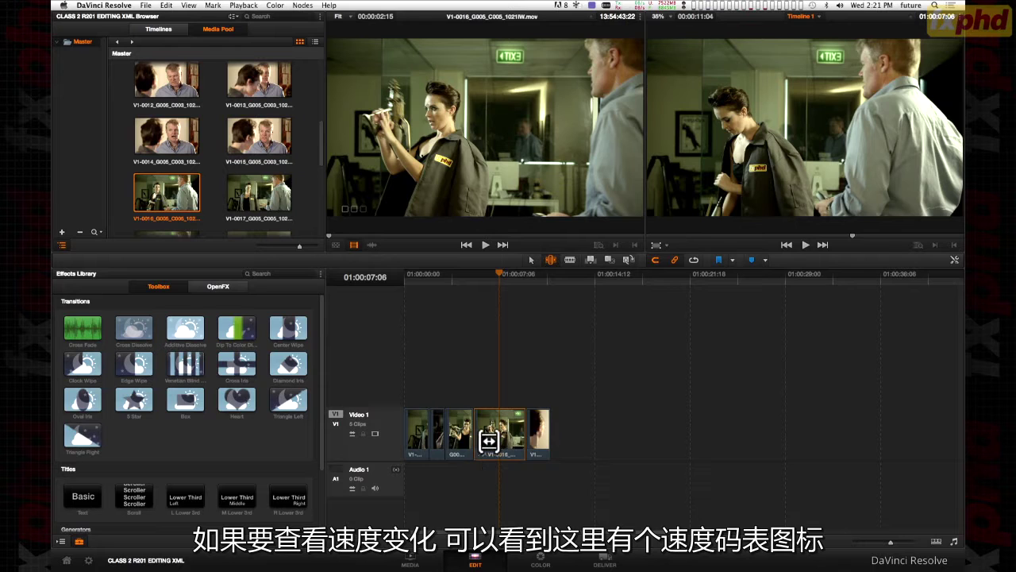
pyautogui.click(531, 260)
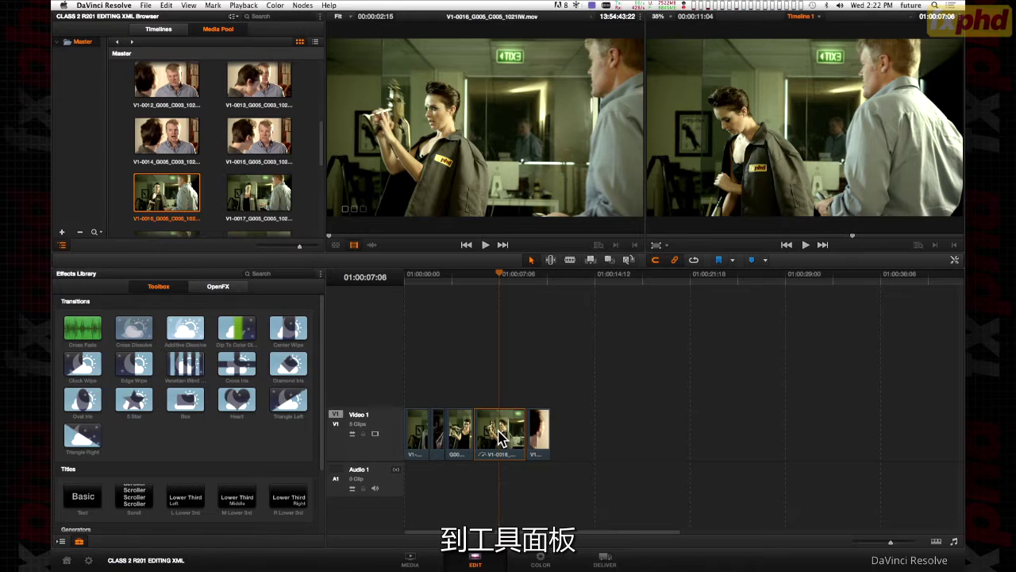
pyautogui.press('f')
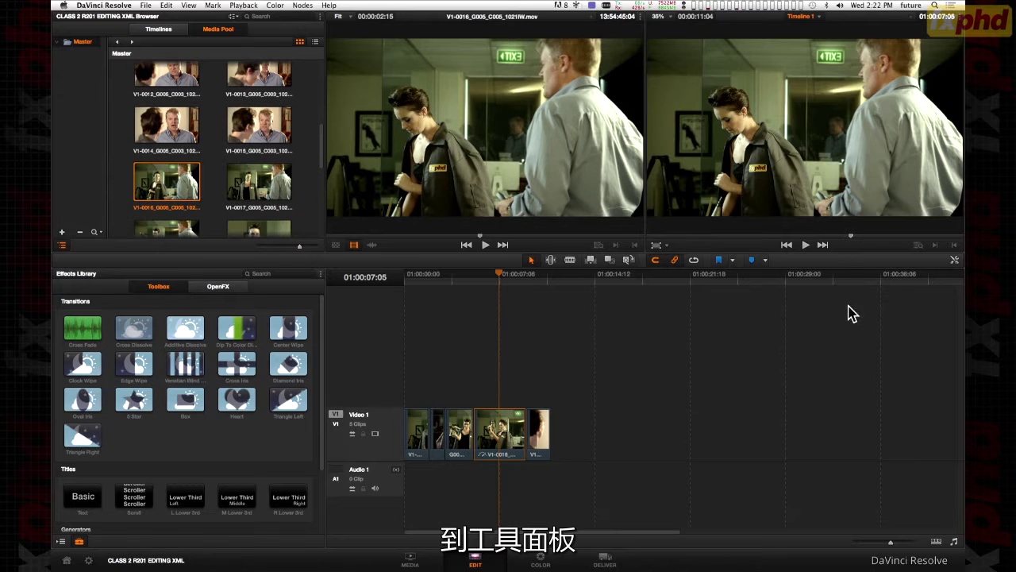
# Show the Inspector and examine the selected clip's Composite, Transform, Cropping and Retime And Scaling settings.
pyautogui.click(954, 260)
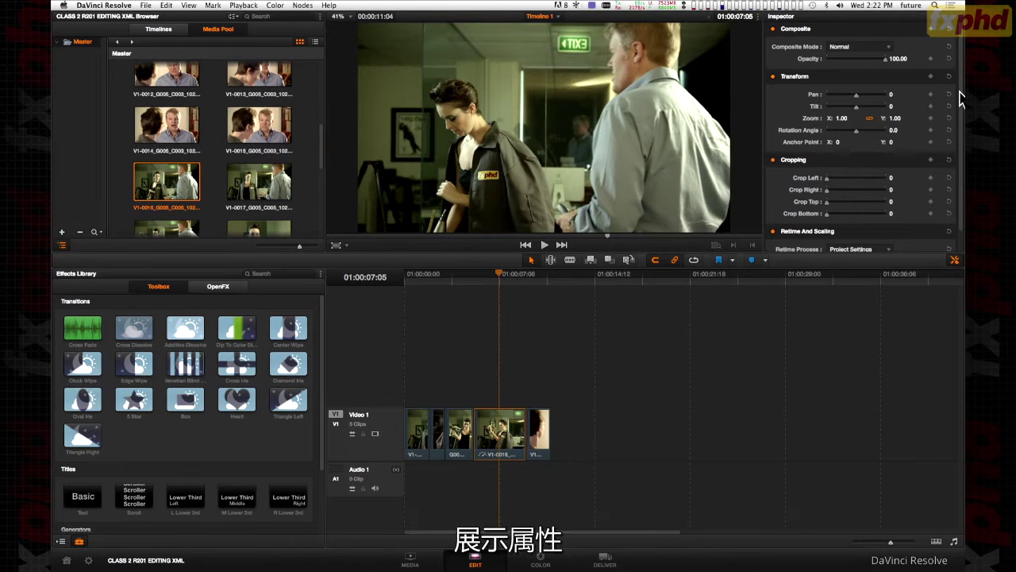
pyautogui.scroll(-2, 959, 139)
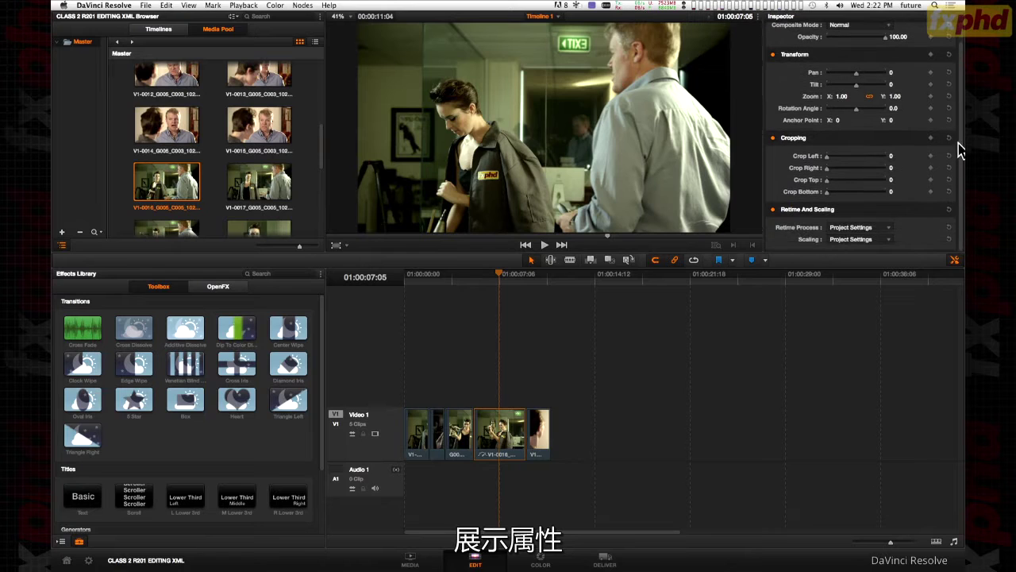
pyautogui.scroll(2, 959, 151)
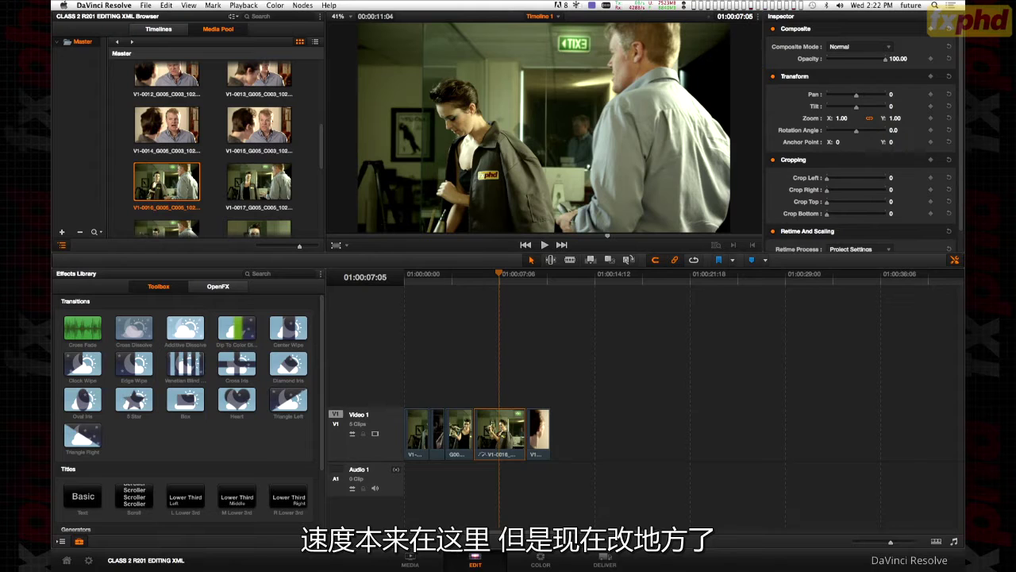
pyautogui.scroll(-2, 961, 190)
pyautogui.scroll(2, 962, 208)
pyautogui.scroll(-2, 962, 209)
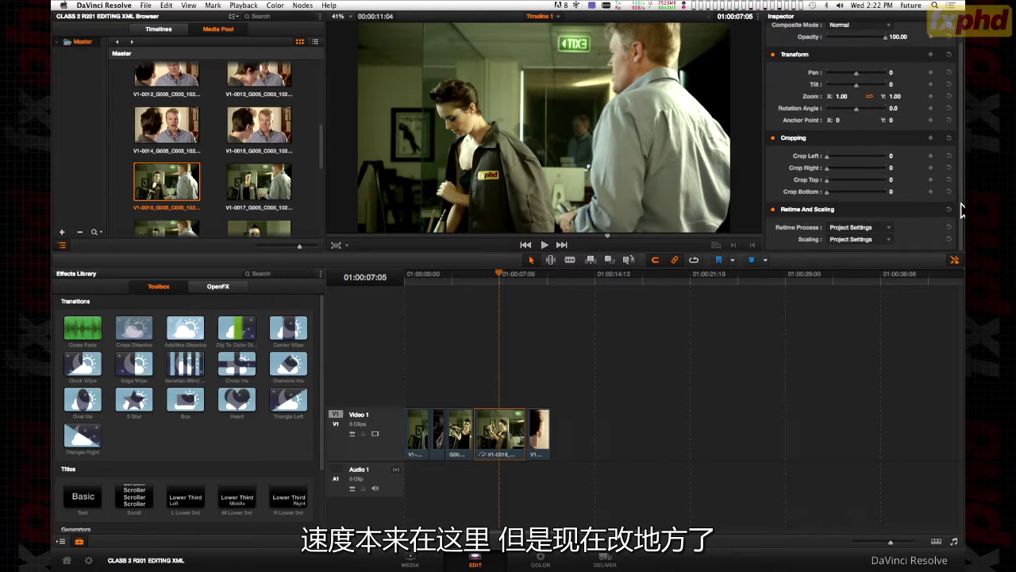
# Review the Change Clip Speed options of the gap-filling clip, including reverse and freeze frame, and close them without altering a value.
pyautogui.rightClick(500, 432)
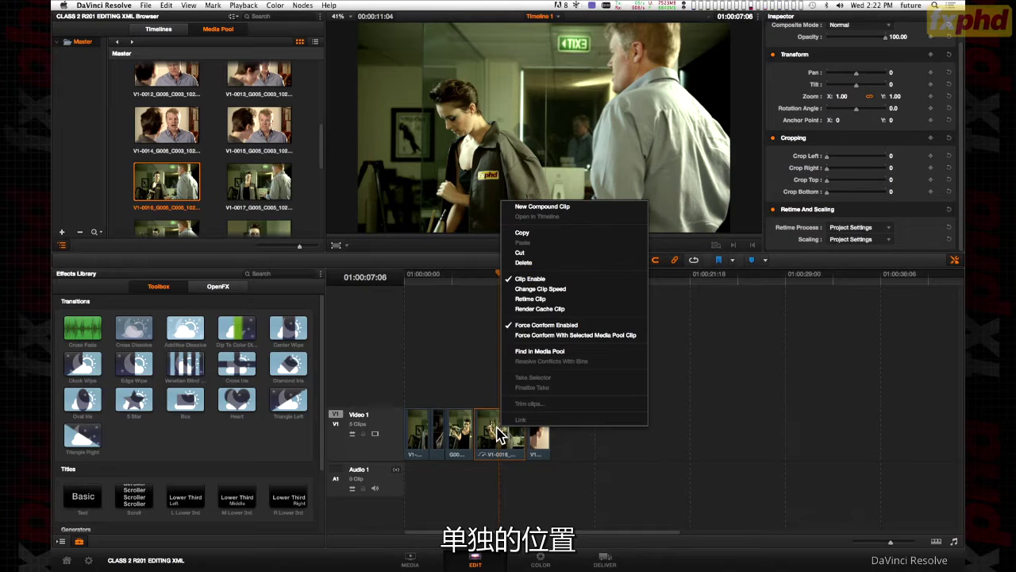
pyautogui.click(541, 289)
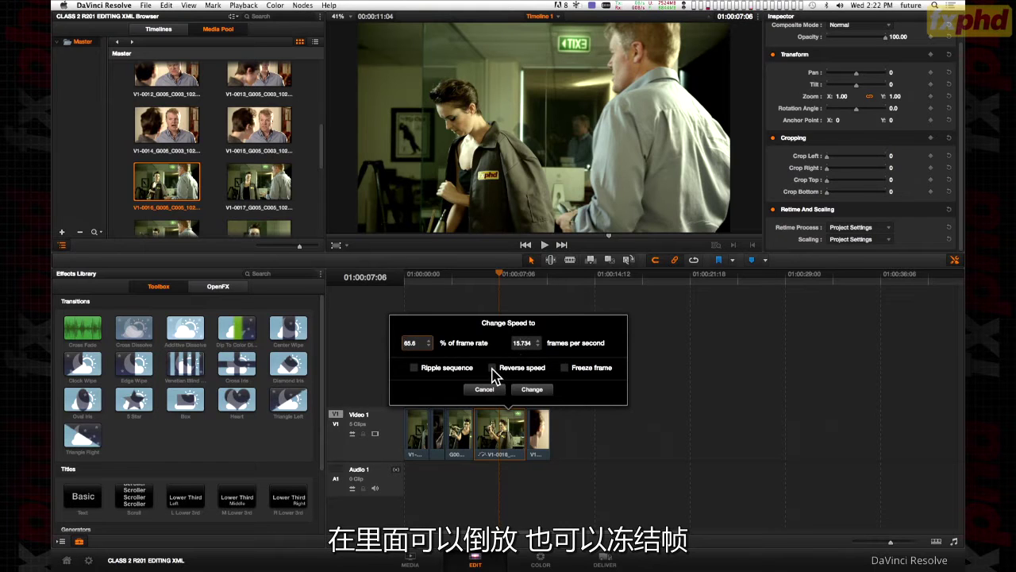
pyautogui.click(531, 390)
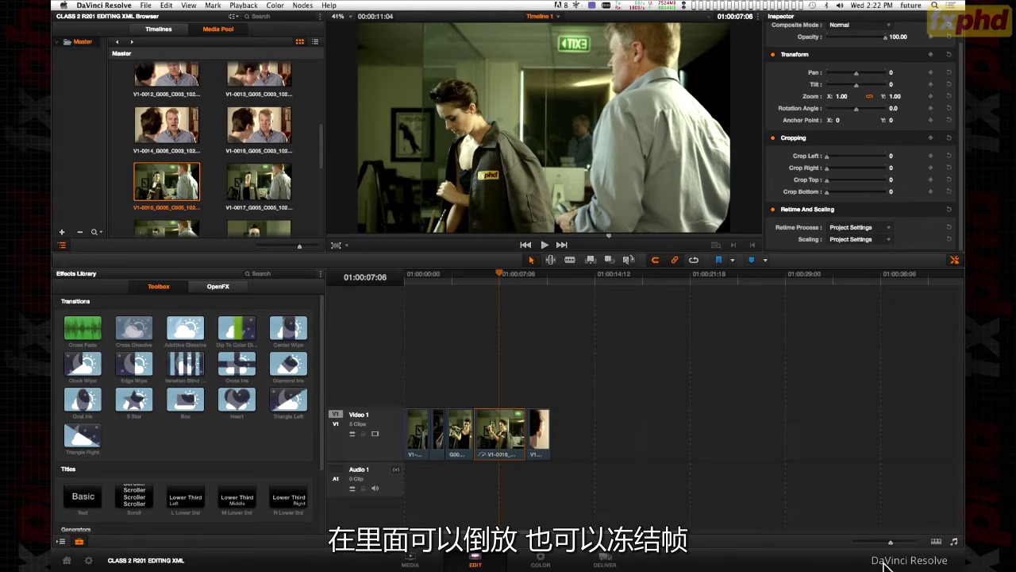
# Change the speed of the last clip, V1-0009_G005_C003_1021AD.mov, to 50% with Ripple sequence enabled.
pyautogui.moveTo(891, 543); pyautogui.dragTo(895, 547)
pyautogui.click(743, 275)
pyautogui.click(737, 439)
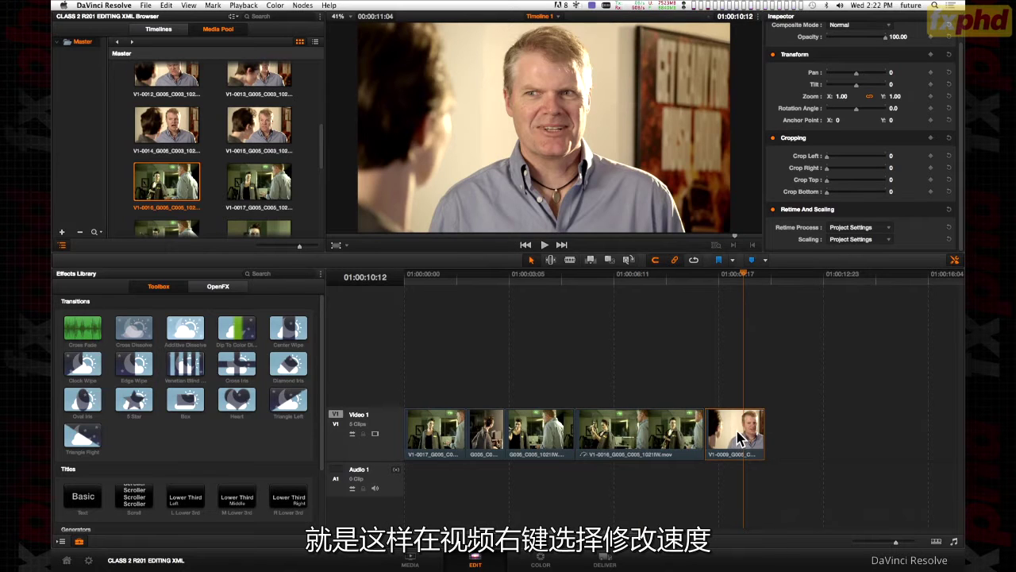
pyautogui.rightClick(738, 437)
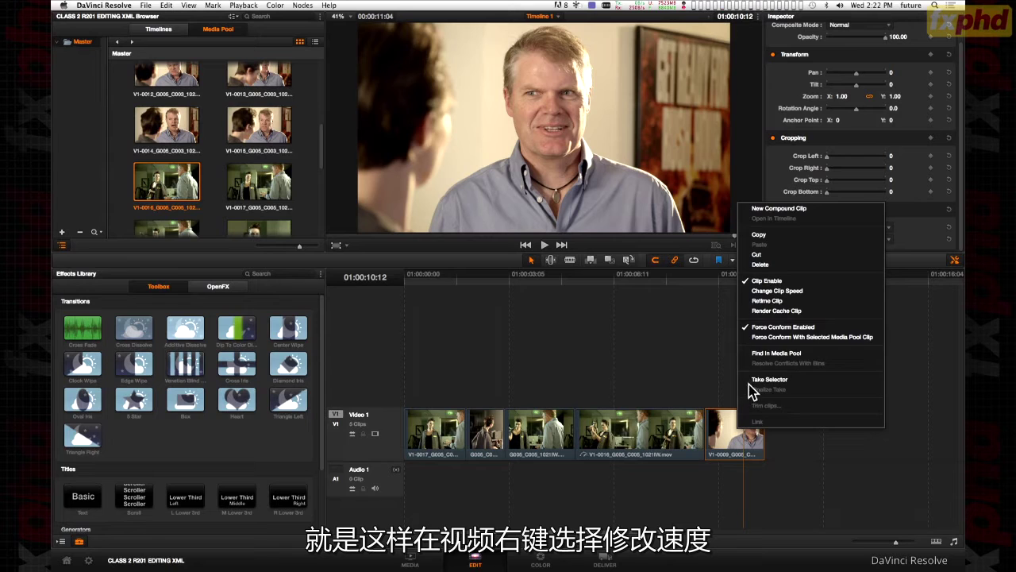
pyautogui.click(771, 292)
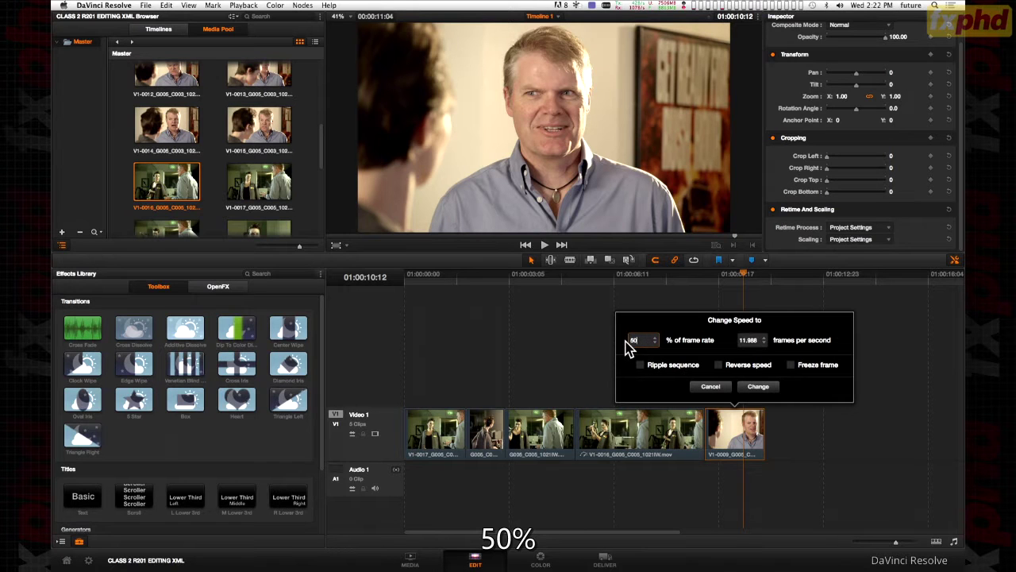
pyautogui.click(641, 365)
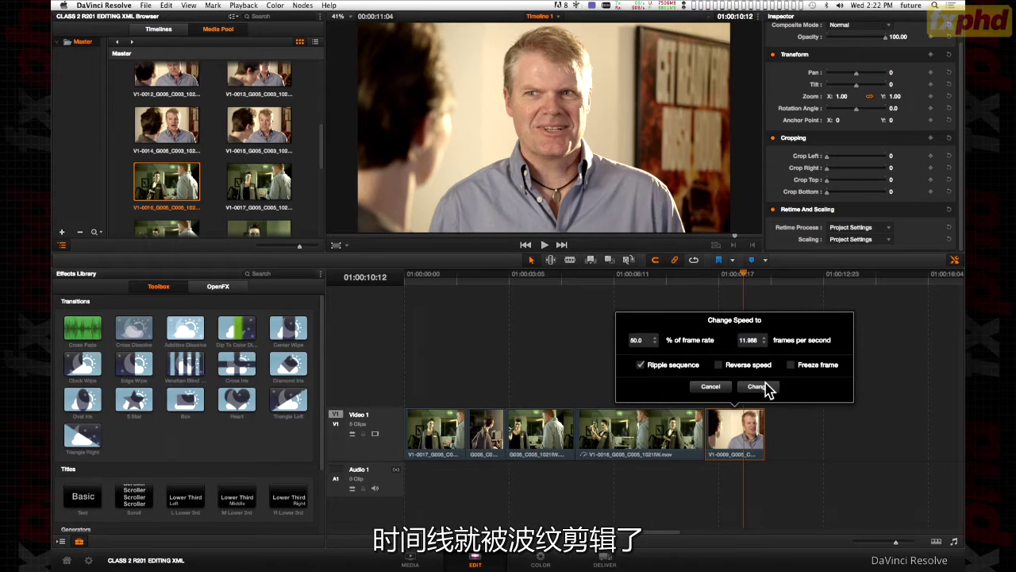
pyautogui.click(759, 387)
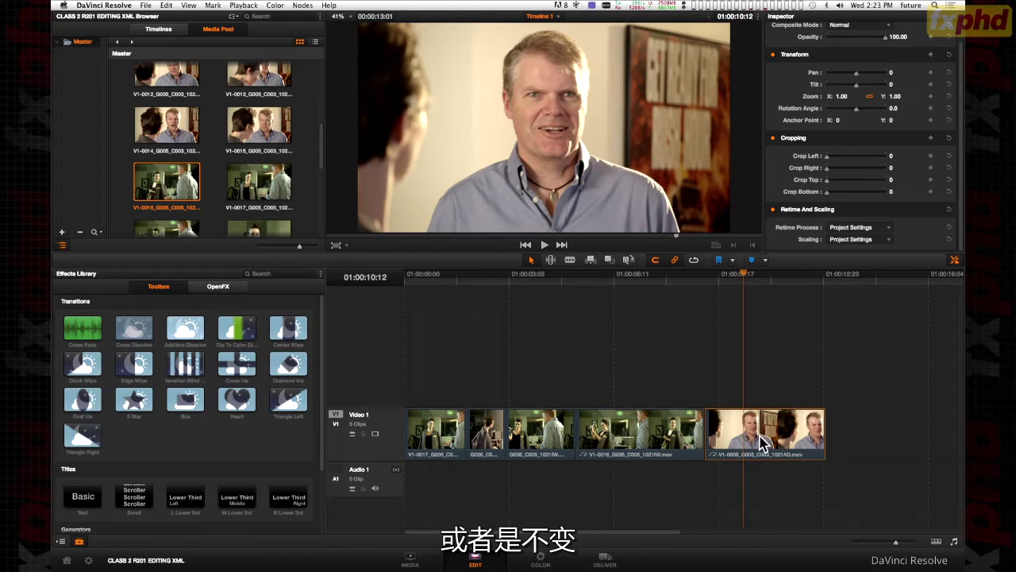
# Play back part of the slowed last clip and the beginning of the first clip on the timeline.
pyautogui.click(729, 276)
pyautogui.press('space')
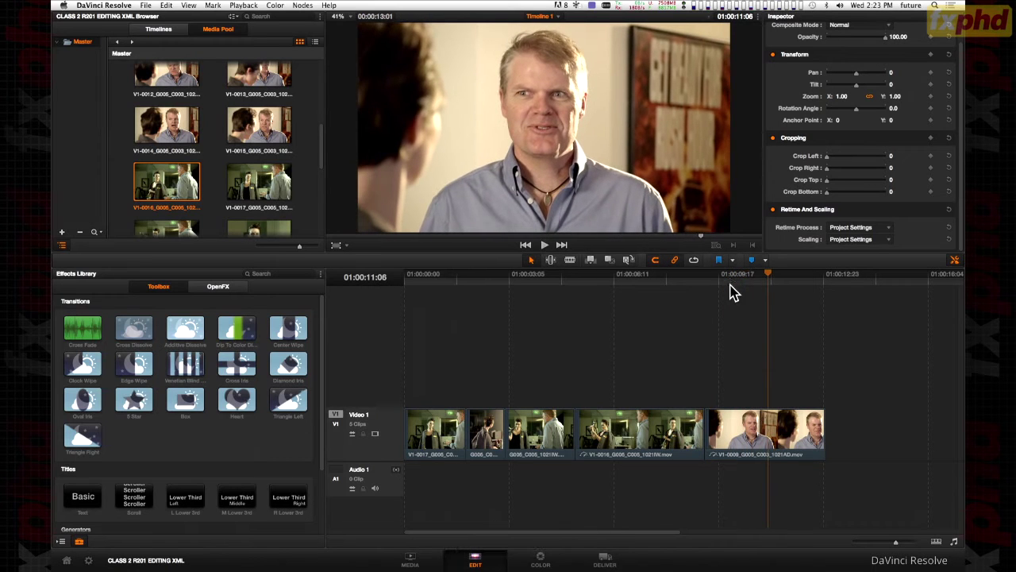
pyautogui.click(430, 276)
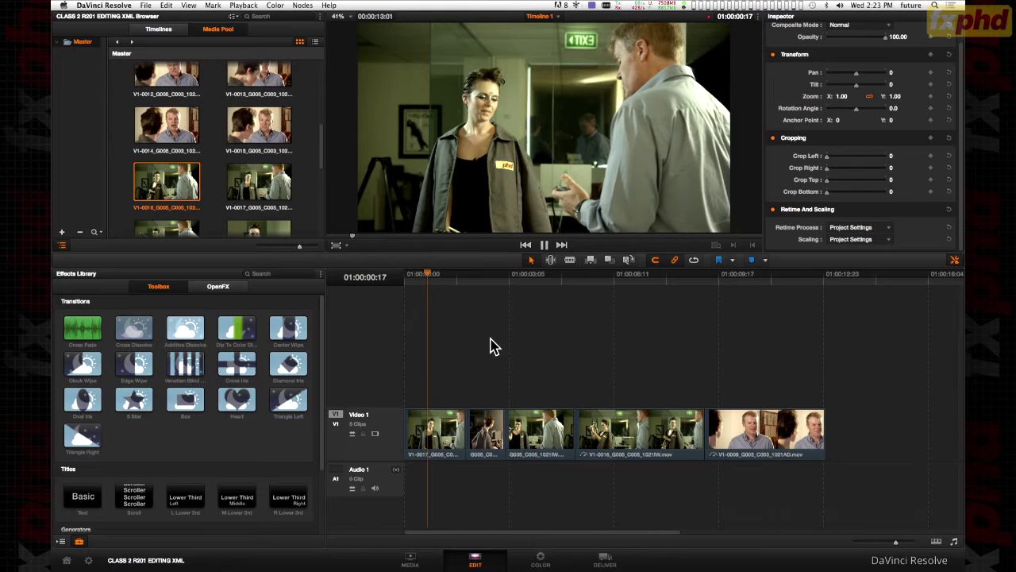
pyautogui.press('space')
# Slip the footage inside the third clip, G005_C005_1021IW.mov, with the Trim Edit tool while keeping its position.
pyautogui.click(551, 259)
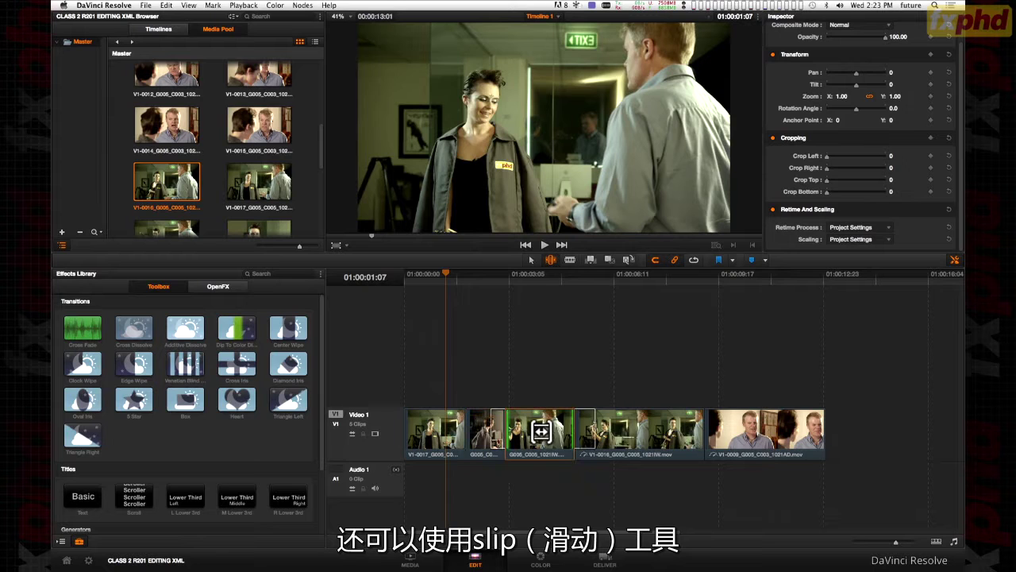
pyautogui.click(541, 429)
pyautogui.moveTo(541, 429); pyautogui.dragTo(533, 429)
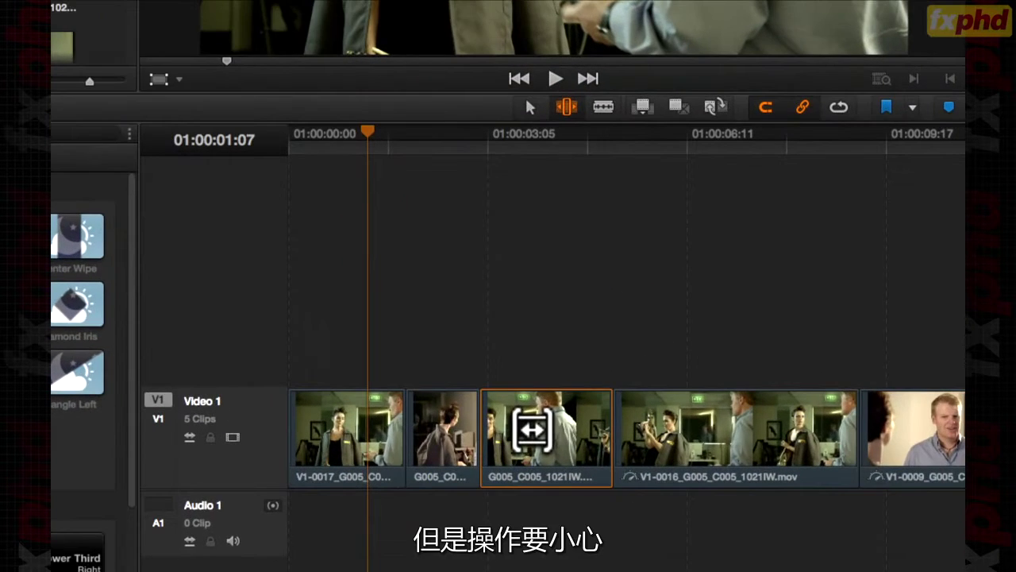
pyautogui.moveTo(532, 429)
pyautogui.mouseDown()
pyautogui.moveTo(543, 430)
pyautogui.moveTo(533, 430)
pyautogui.mouseUp()
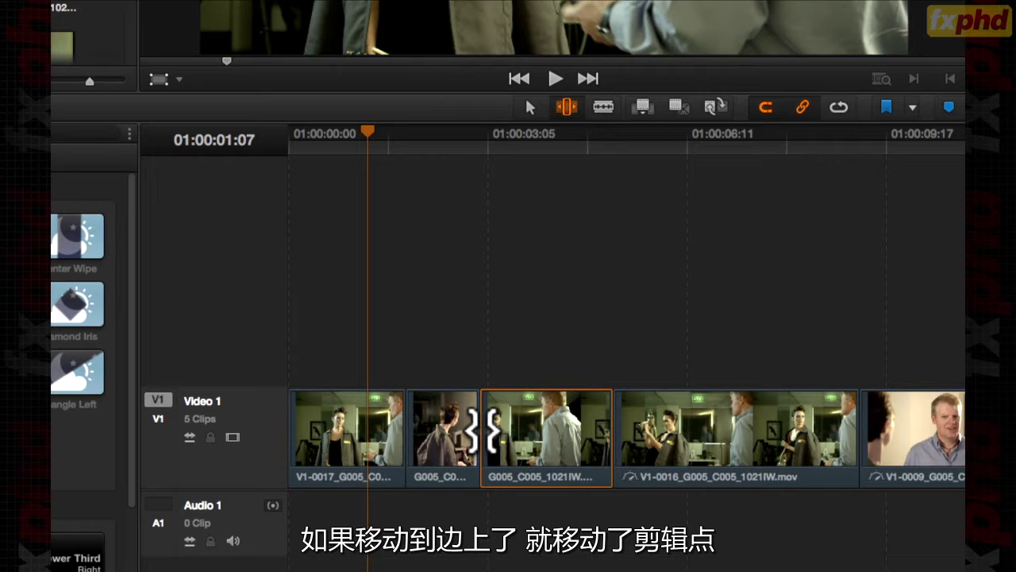
# Roll the edit point between the second and third clips earlier, and slip the third clip's footage.
pyautogui.moveTo(482, 433); pyautogui.dragTo(452, 432)
pyautogui.click(495, 433)
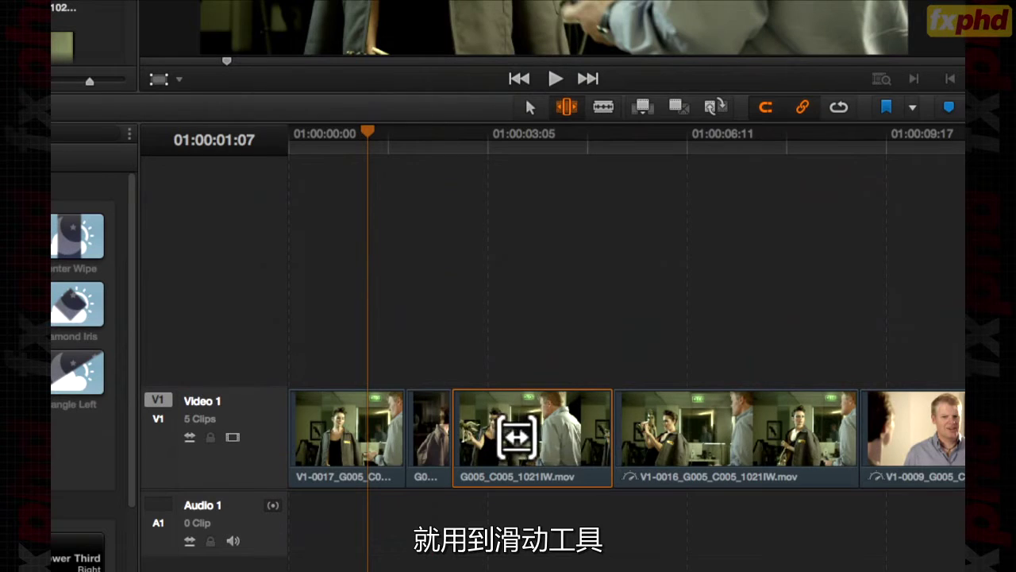
pyautogui.moveTo(516, 437)
pyautogui.mouseDown()
pyautogui.moveTo(526, 435)
pyautogui.moveTo(505, 438)
pyautogui.mouseUp()
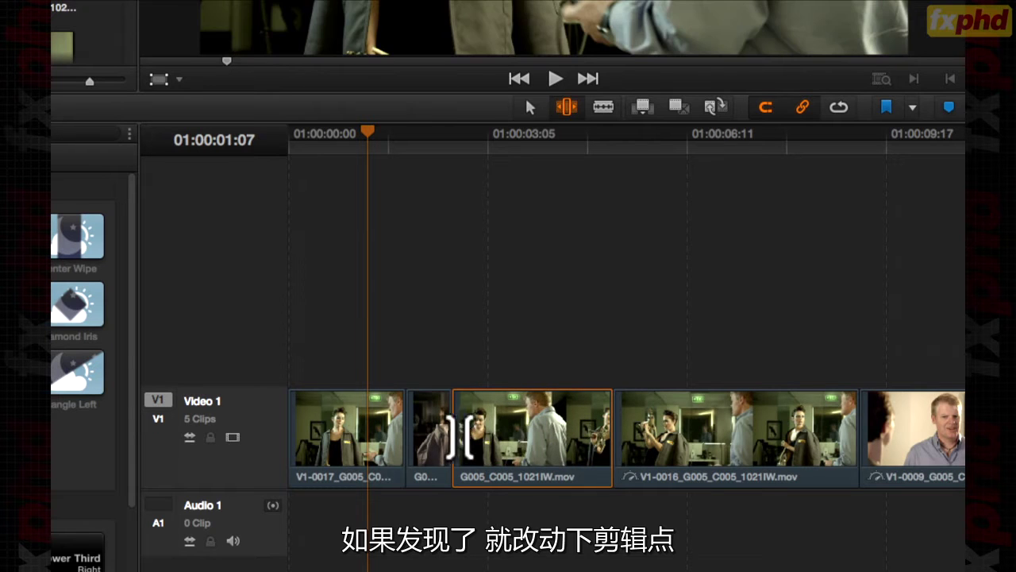
# Roll the edit point between the second and third clips slightly later, lengthening the second clip.
pyautogui.click(454, 435)
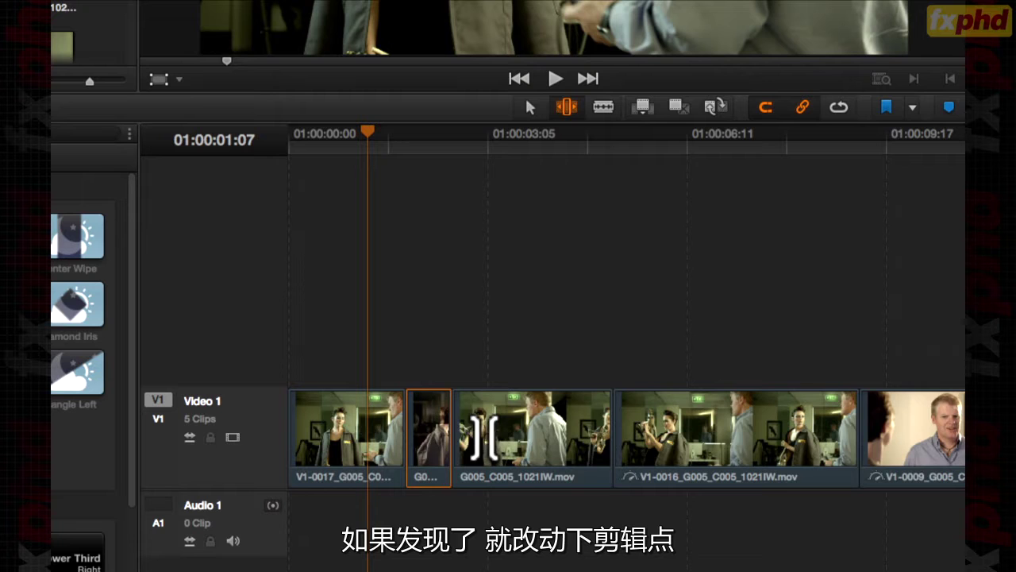
pyautogui.moveTo(453, 435)
pyautogui.mouseDown()
pyautogui.moveTo(527, 436)
pyautogui.moveTo(467, 437)
pyautogui.mouseUp()
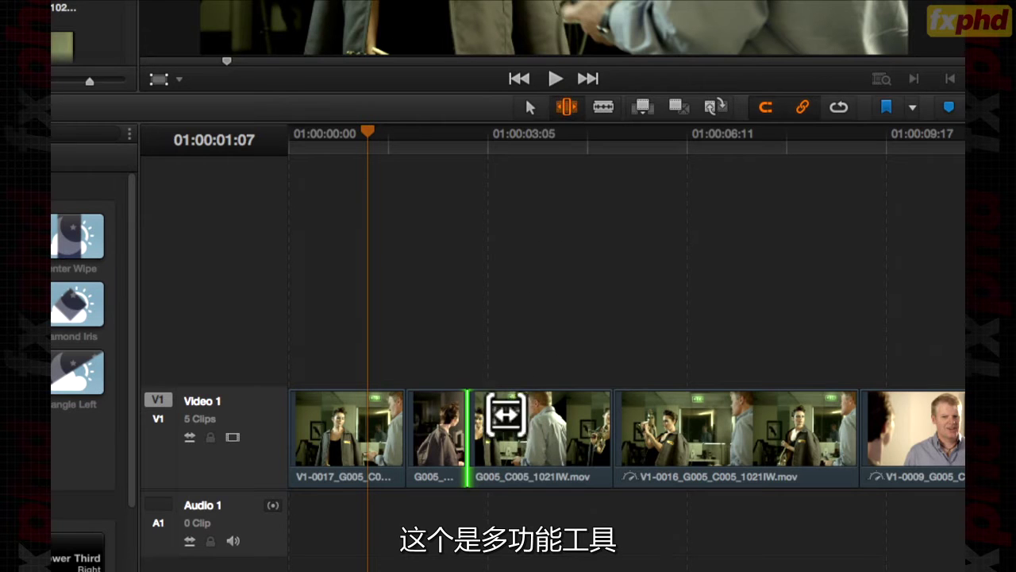
pyautogui.click(517, 433)
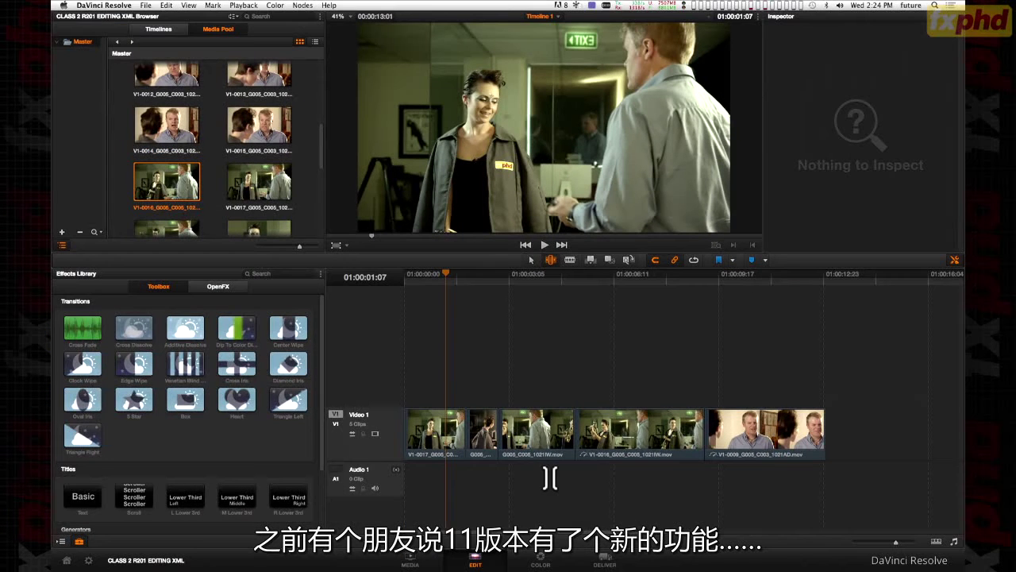
# Position the playhead at the end of the last clip on the timeline, at 01:00:13:01.
pyautogui.click(845, 277)
pyautogui.moveTo(844, 277); pyautogui.dragTo(826, 278)
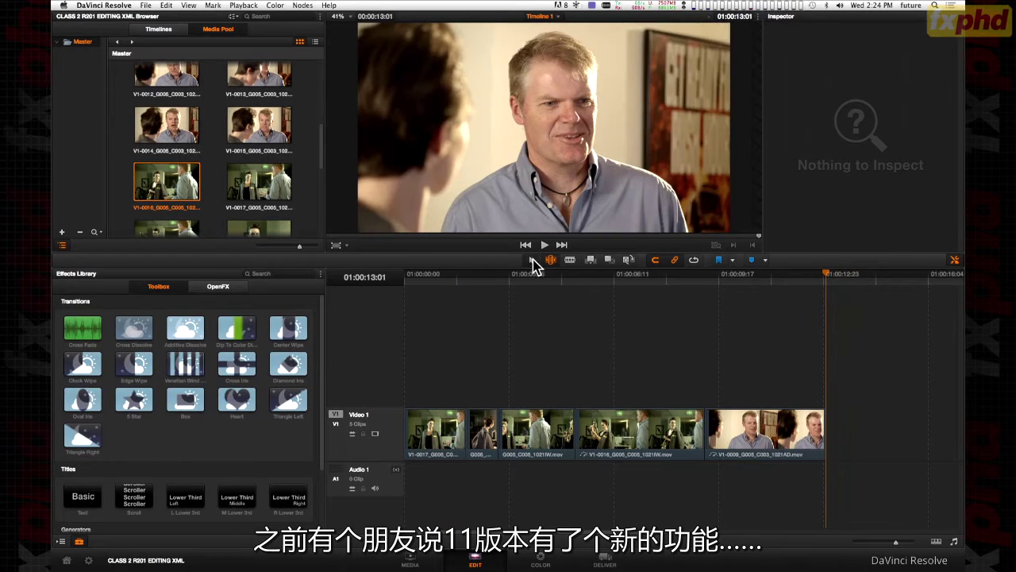
pyautogui.scroll(3, 250, 175)
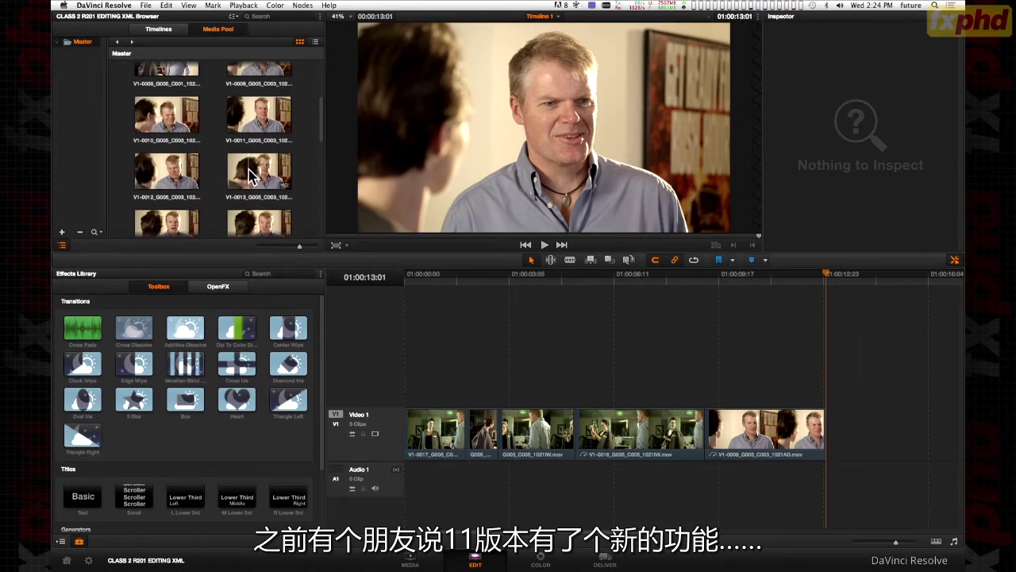
pyautogui.scroll(3, 250, 174)
pyautogui.moveTo(166, 143); pyautogui.dragTo(442, 78)
pyautogui.moveTo(173, 83); pyautogui.dragTo(906, 457)
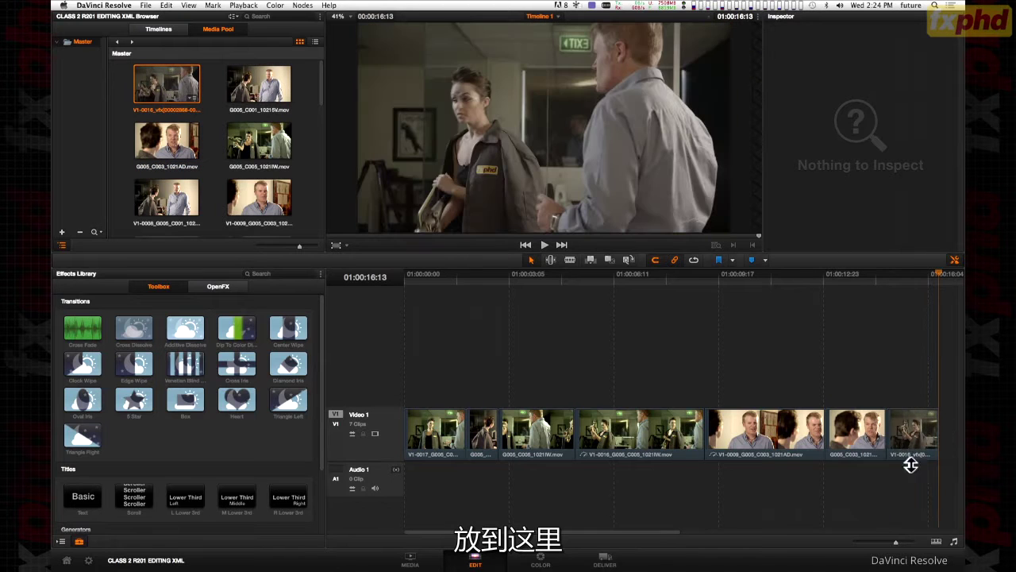
# Split the last V1-0016_vfx clip at 01:00:15:16 with the razor, and return to the selection tool.
pyautogui.click(910, 274)
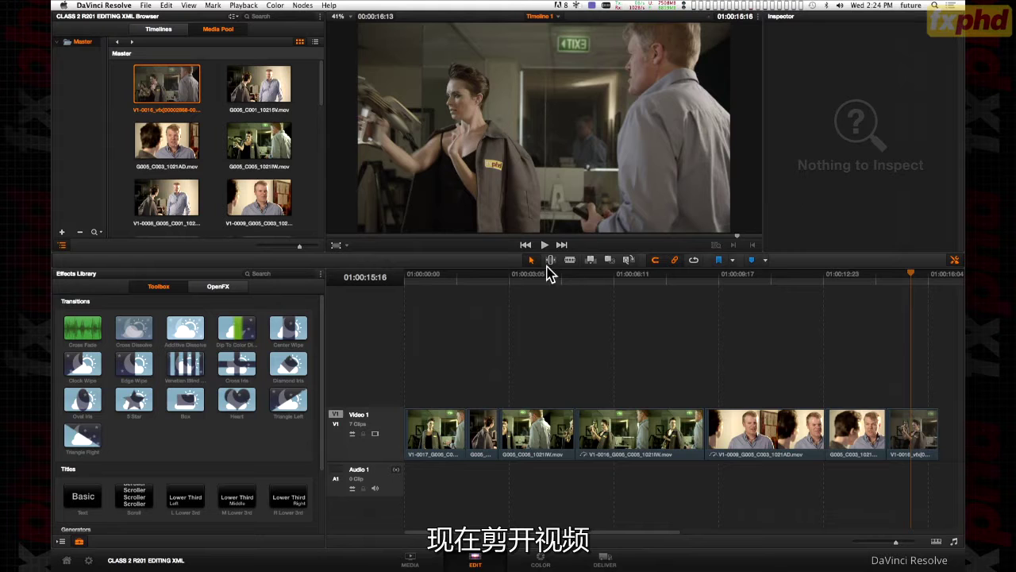
pyautogui.click(568, 261)
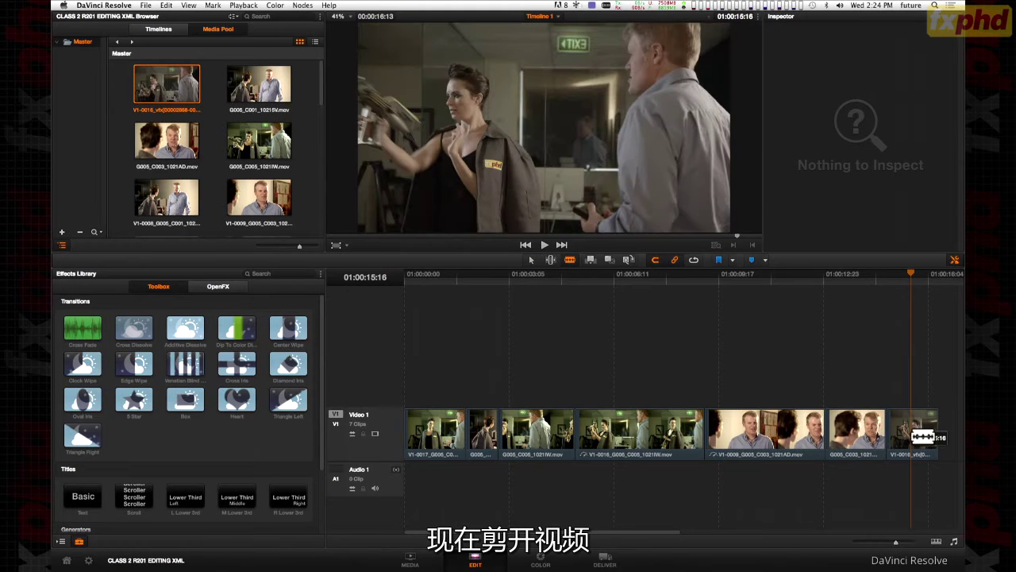
pyautogui.click(921, 437)
pyautogui.click(923, 278)
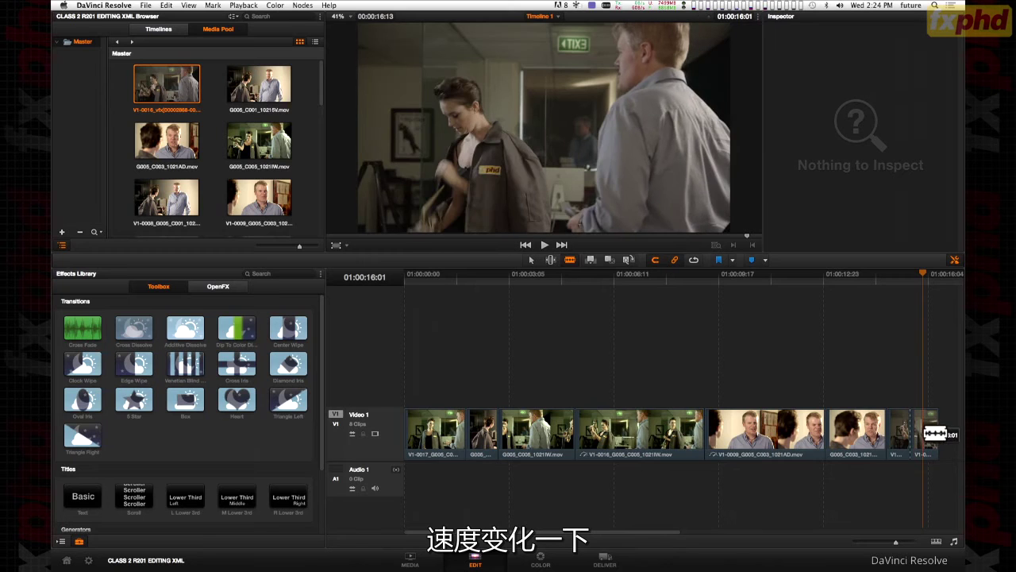
pyautogui.click(532, 260)
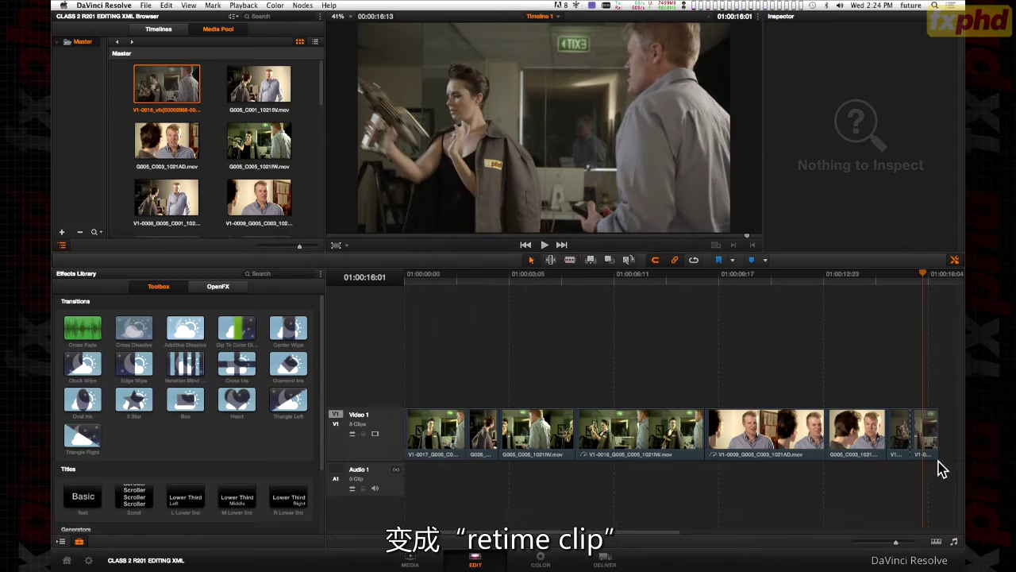
# Show the retime controls on the second part of the split V1-0016_vfx clip and set its speed to 150%.
pyautogui.click(923, 439)
pyautogui.rightClick(925, 439)
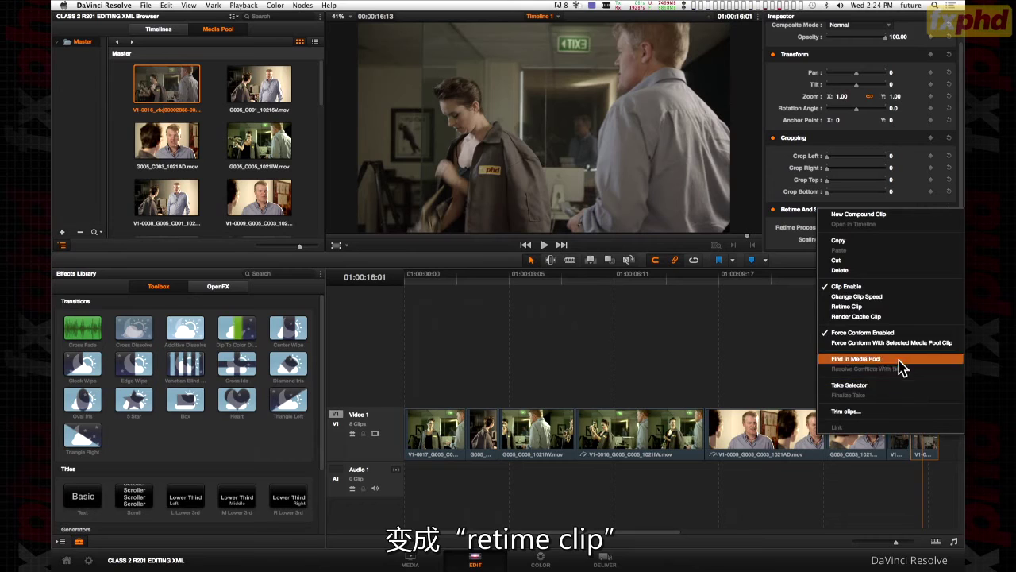
pyautogui.click(878, 307)
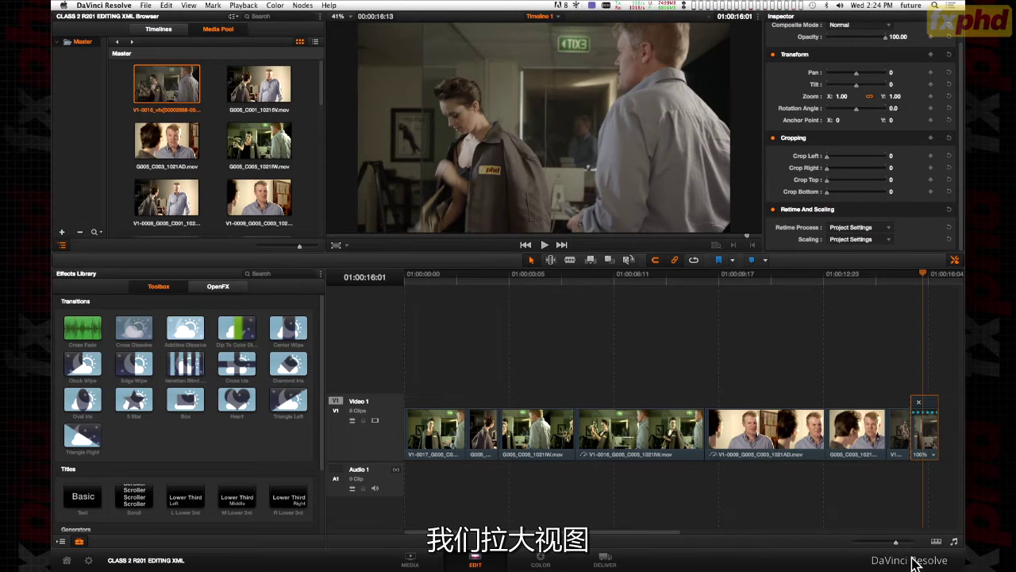
pyautogui.moveTo(896, 546); pyautogui.dragTo(913, 548)
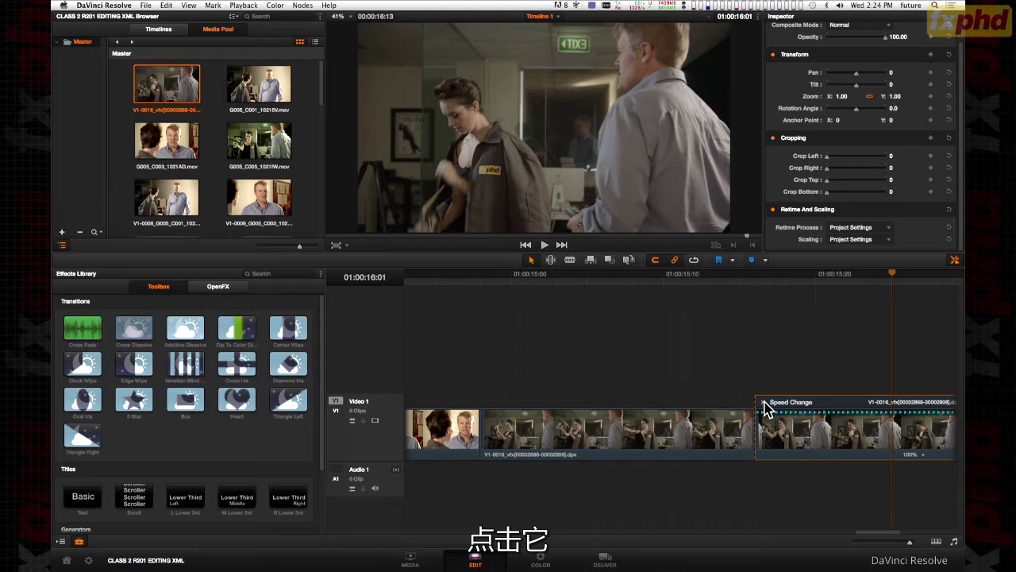
pyautogui.click(922, 454)
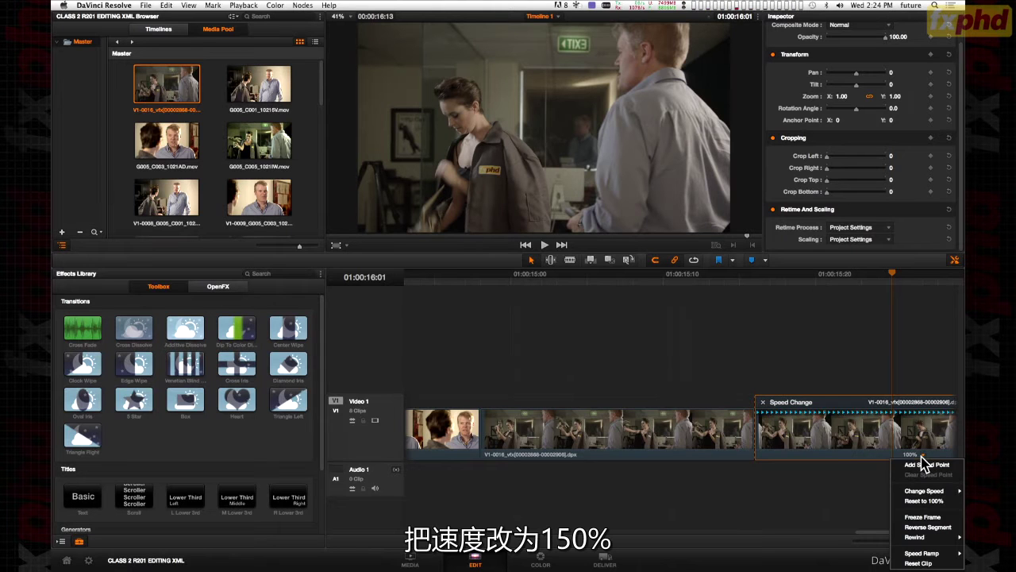
pyautogui.moveTo(913, 490)
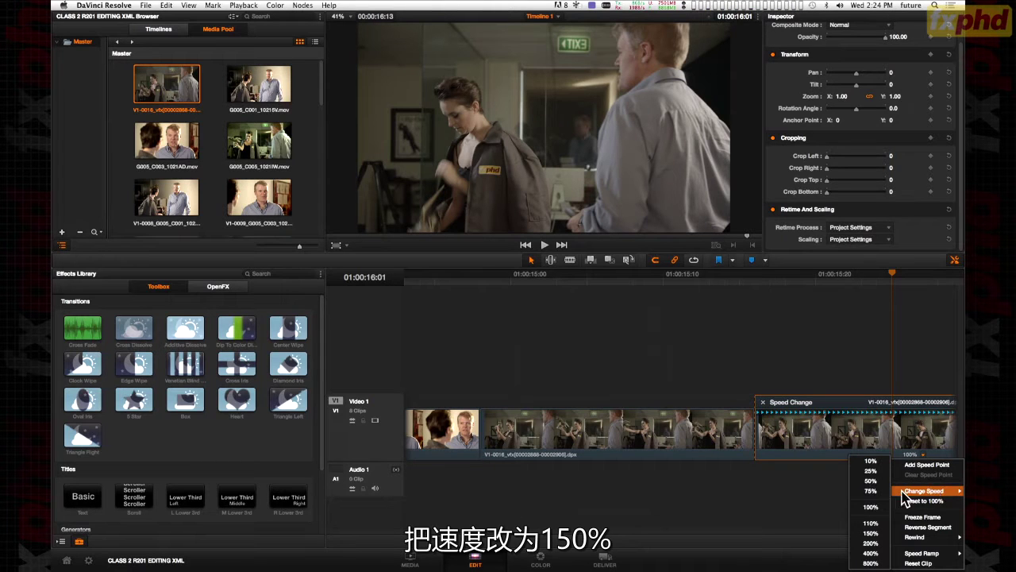
pyautogui.click(877, 536)
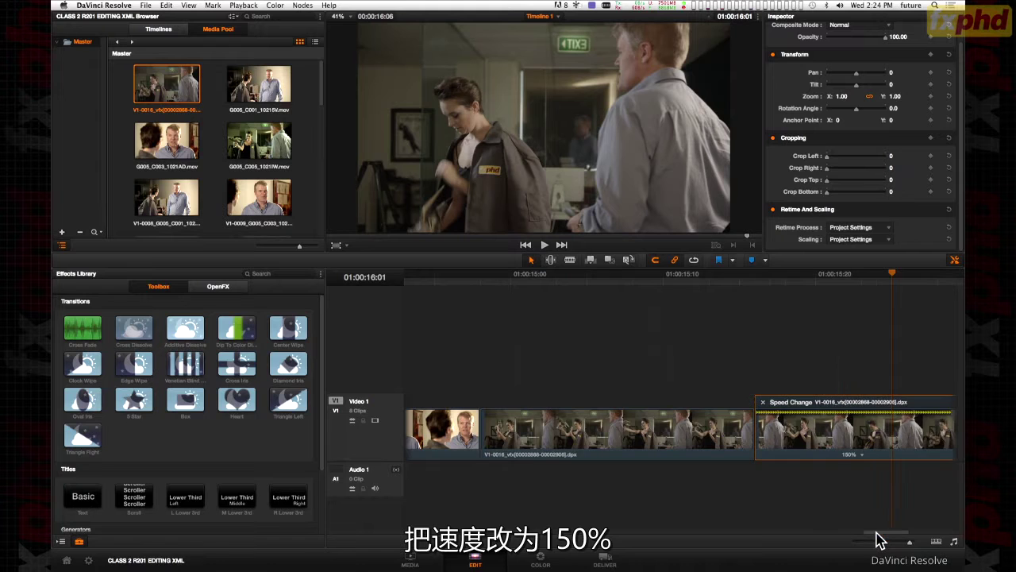
# Add a speed point to the retimed last clip at 01:00:15:22.
pyautogui.click(692, 280)
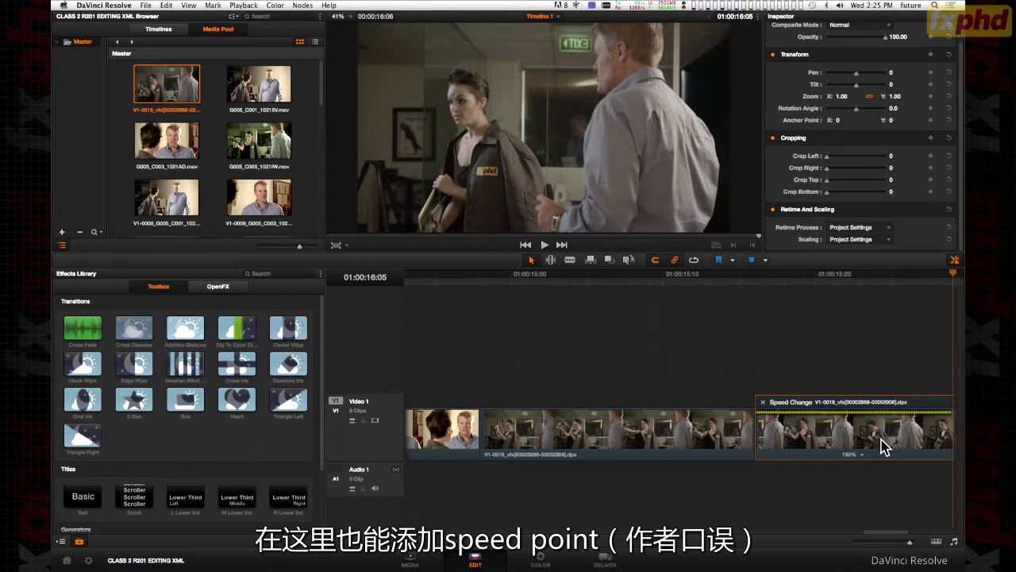
pyautogui.click(848, 274)
pyautogui.click(862, 455)
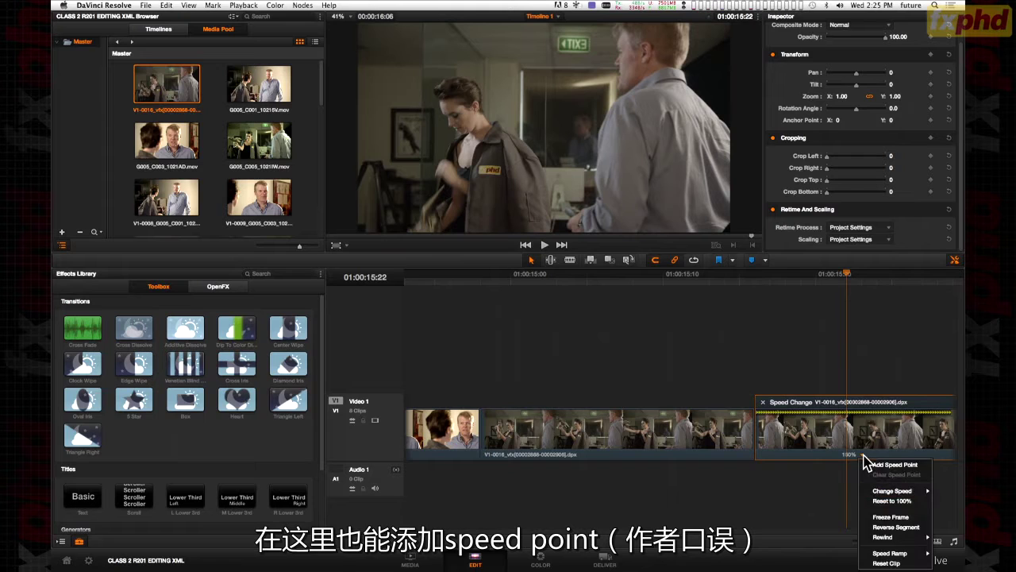
pyautogui.moveTo(888, 555)
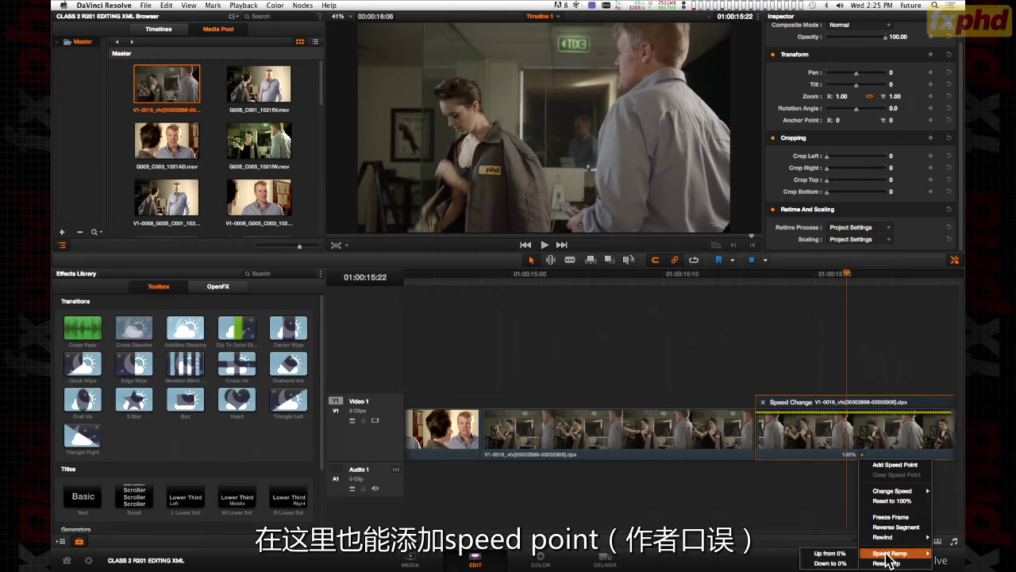
pyautogui.click(899, 464)
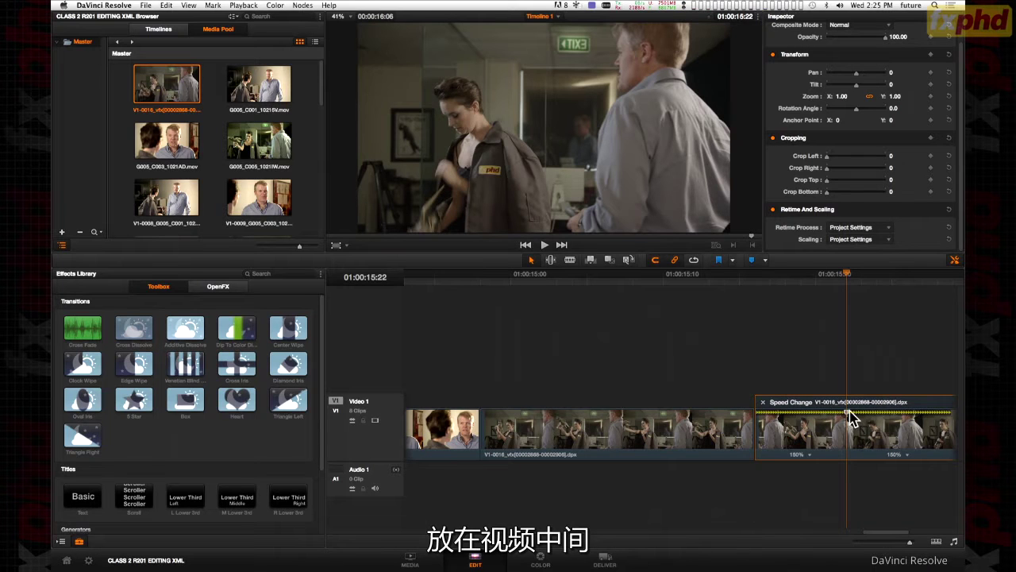
# Change the speed of the segment after the speed point to 25%.
pyautogui.click(877, 274)
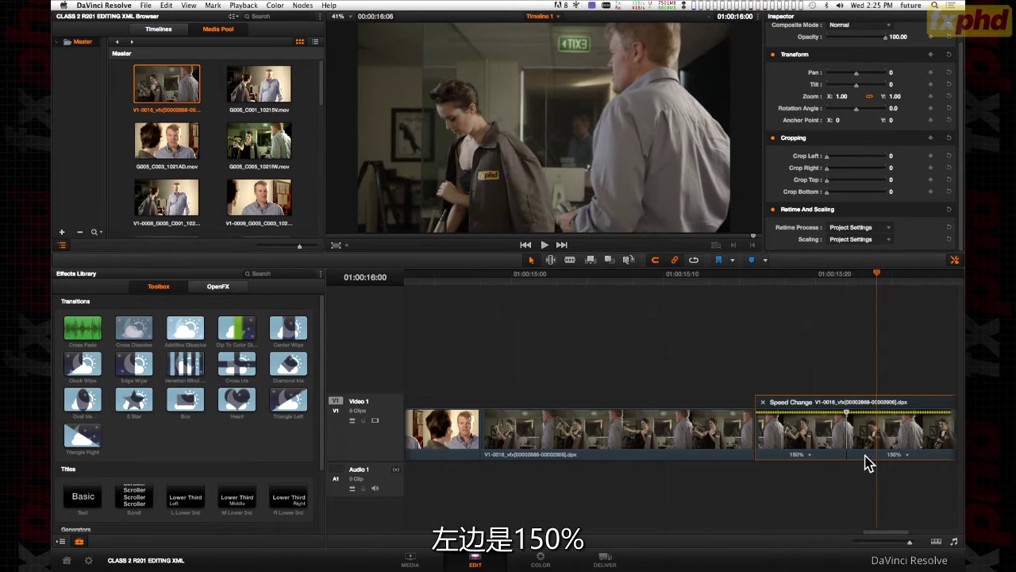
pyautogui.click(907, 455)
pyautogui.moveTo(917, 491)
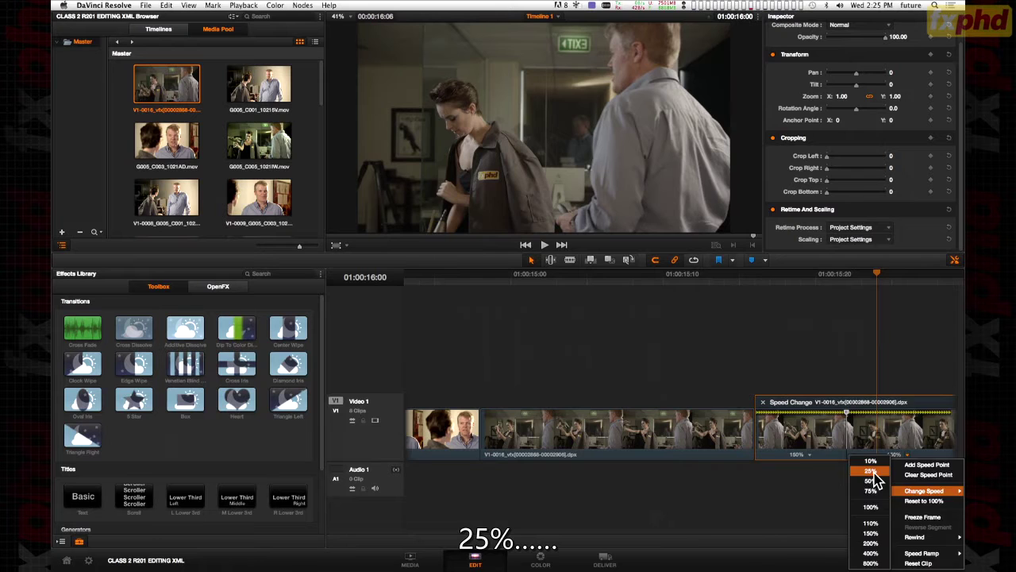
pyautogui.click(871, 471)
# Preview the speed change in the last clip, close its retime controls and deselect the clip.
pyautogui.click(820, 277)
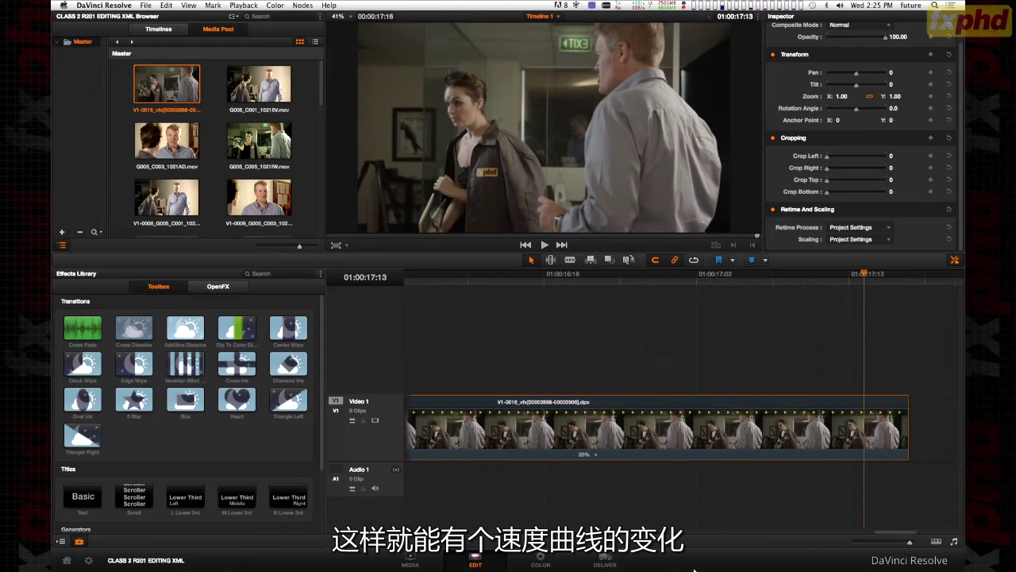
pyautogui.moveTo(907, 541); pyautogui.dragTo(906, 541)
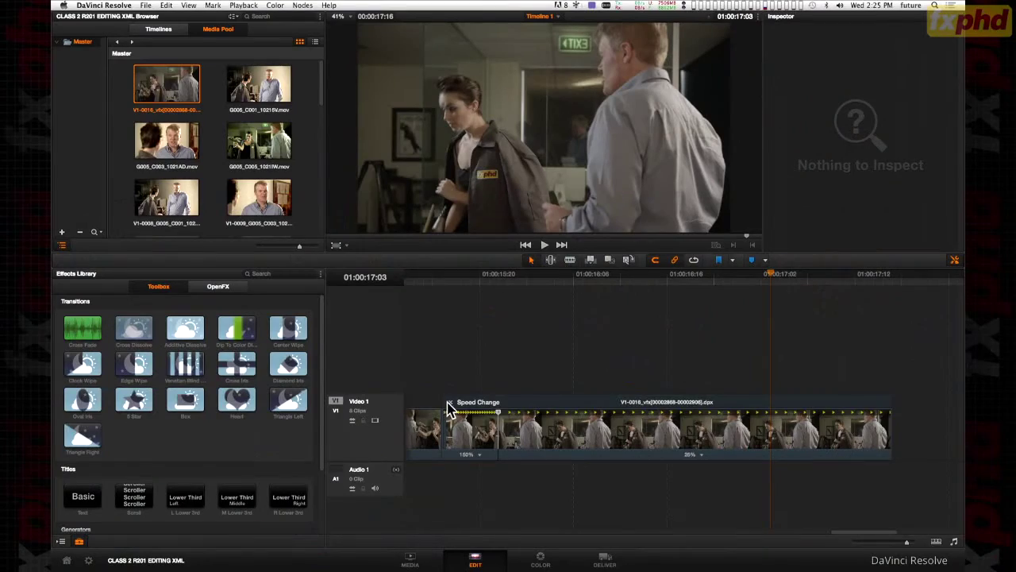
pyautogui.click(455, 428)
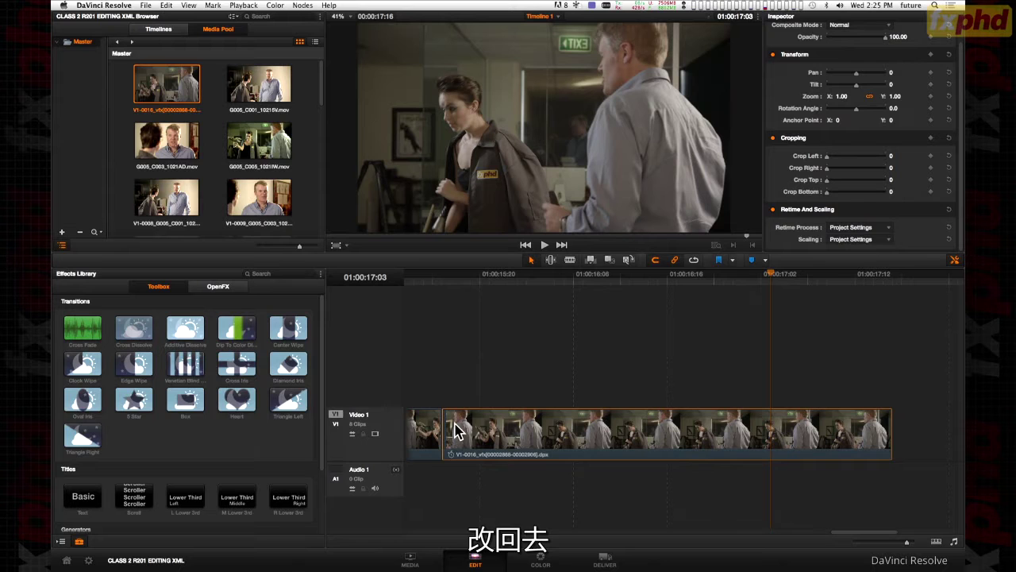
pyautogui.click(591, 327)
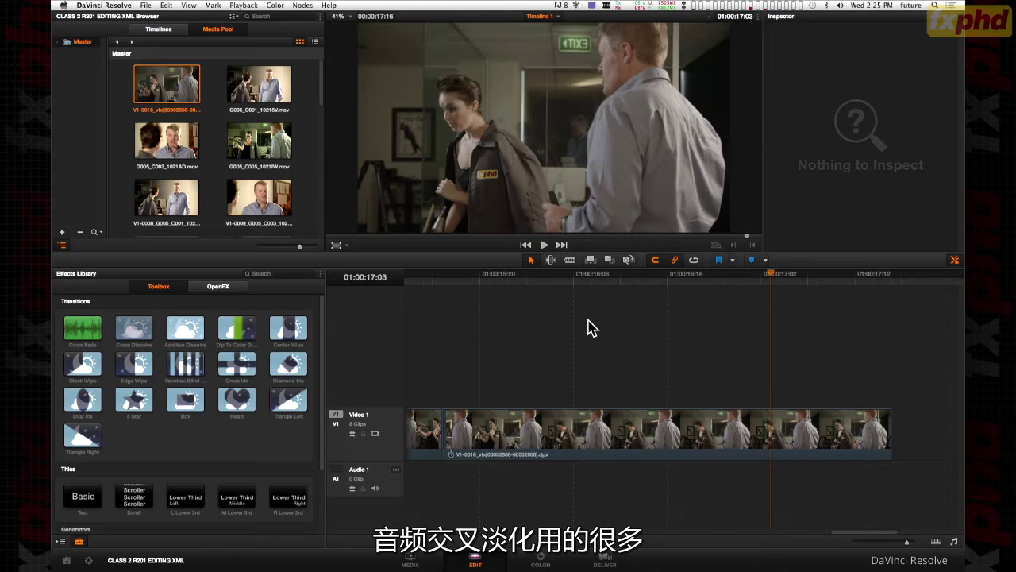
# Add an Additive Dissolve at the edit between the last two clips and preview it at 01:00:15:21.
pyautogui.click(87, 334)
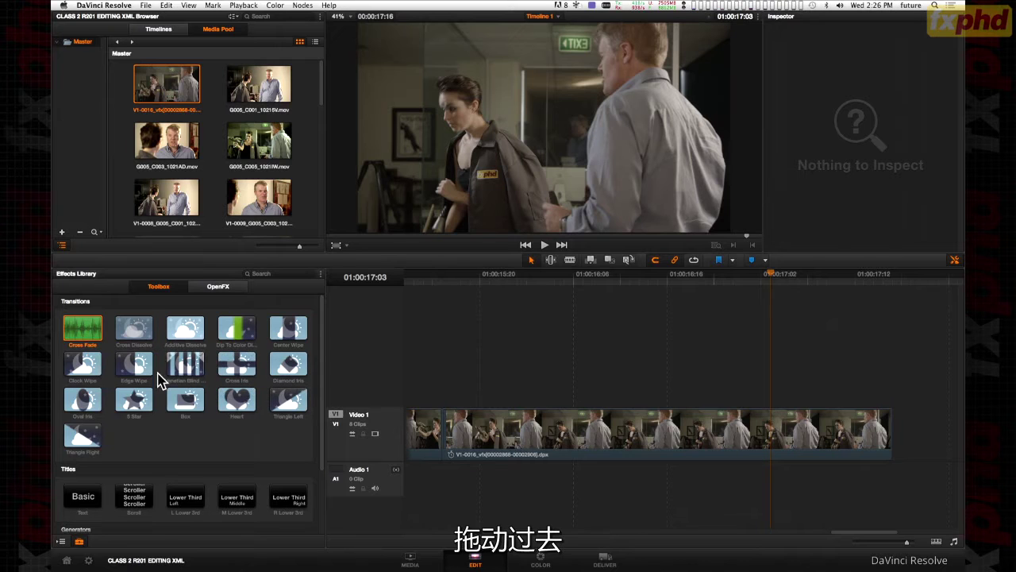
pyautogui.moveTo(182, 330); pyautogui.dragTo(453, 462)
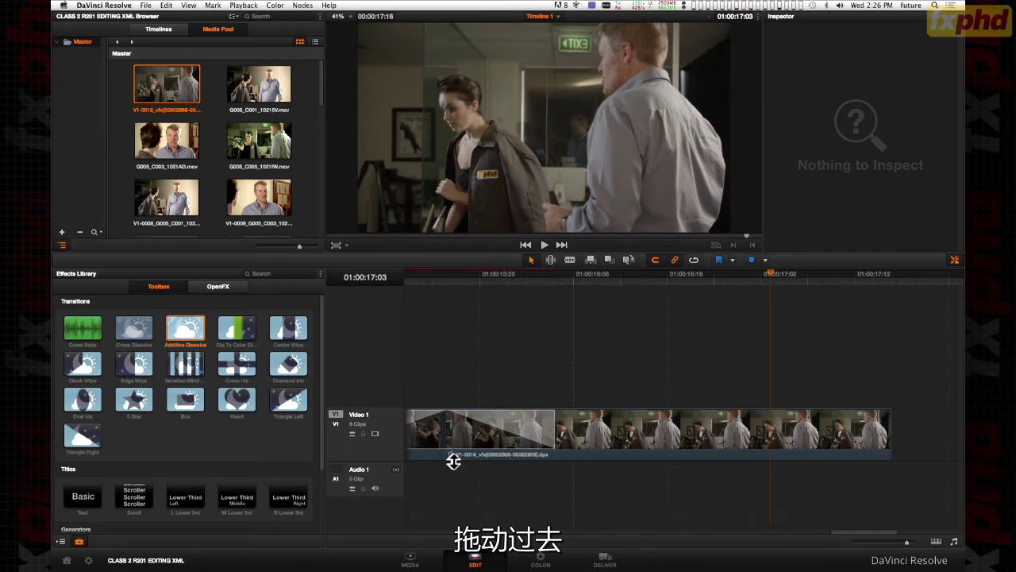
pyautogui.click(488, 275)
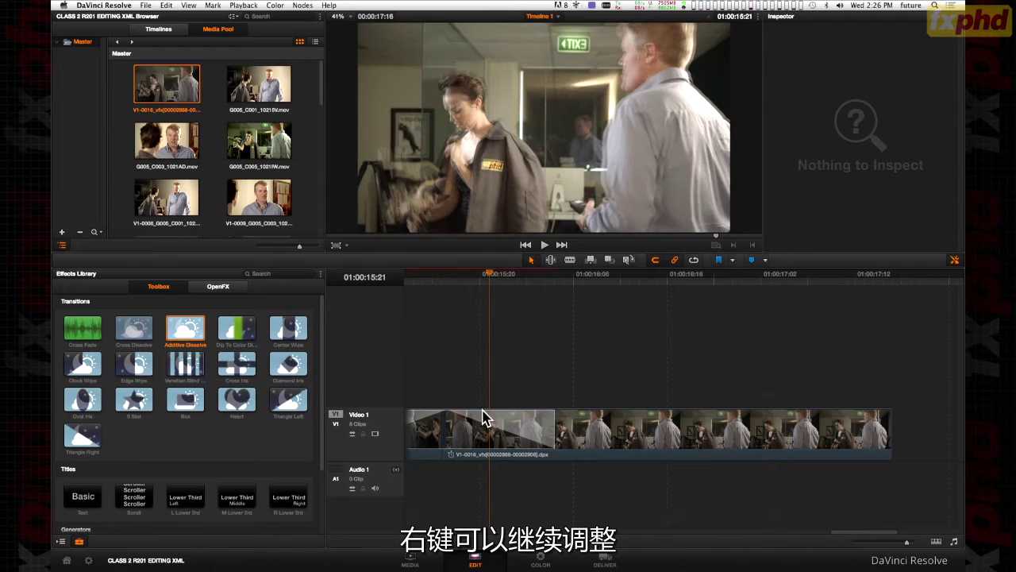
# Examine the edit placement choices and the available transition styles for the Additive Dissolve.
pyautogui.rightClick(497, 427)
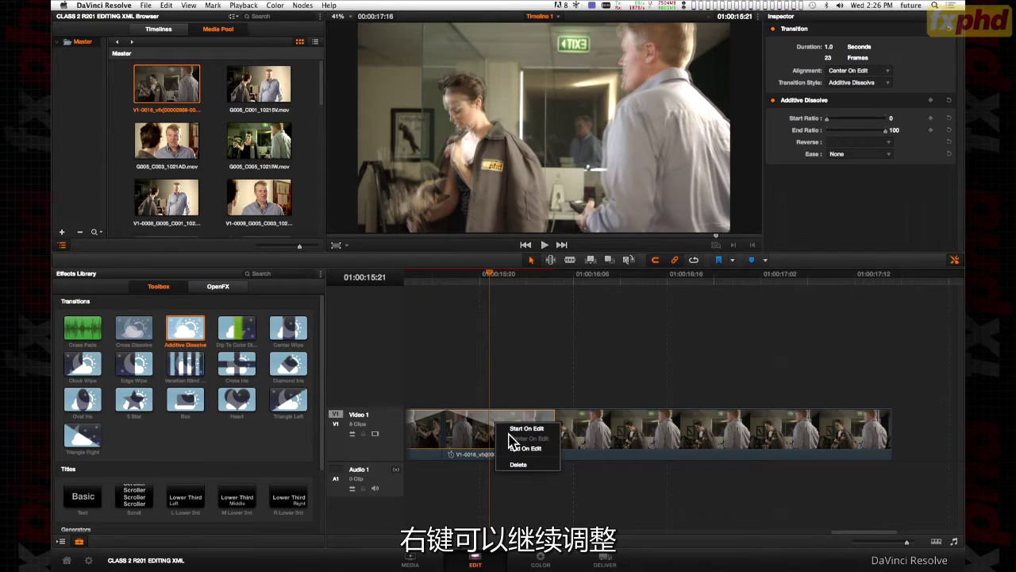
pyautogui.click(476, 424)
pyautogui.click(496, 424)
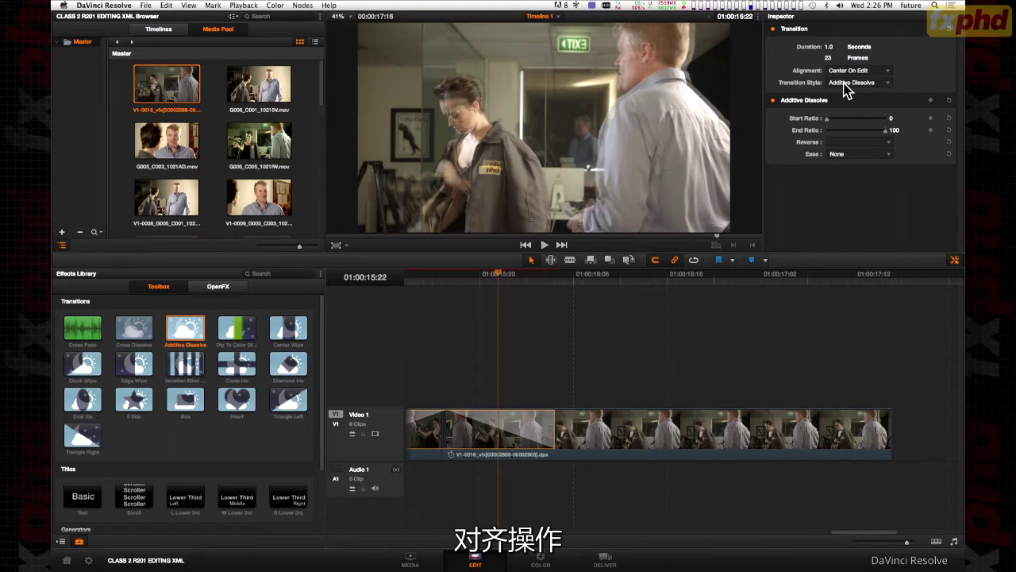
pyautogui.click(883, 83)
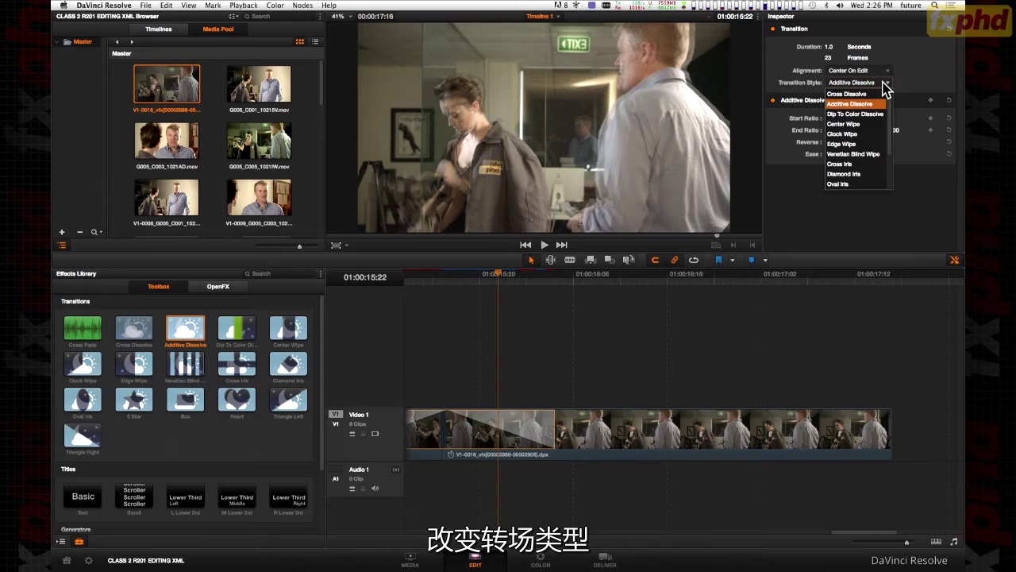
pyautogui.click(883, 82)
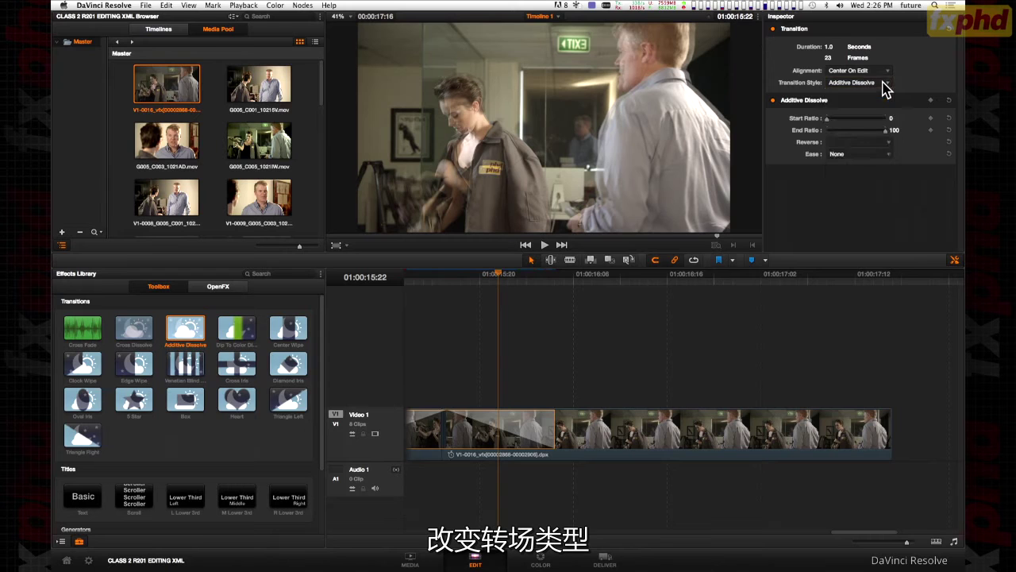
pyautogui.click(887, 84)
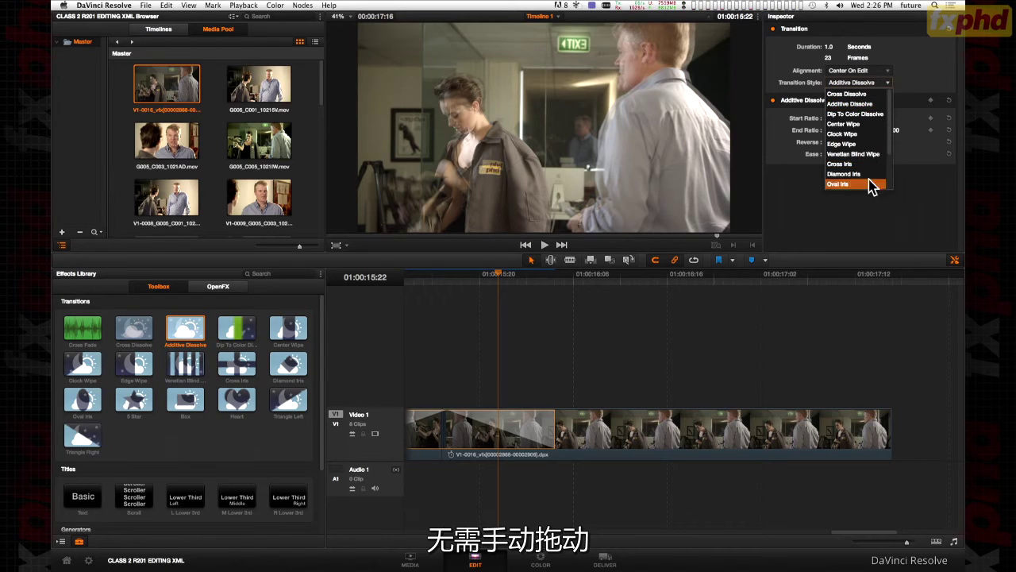
pyautogui.click(876, 225)
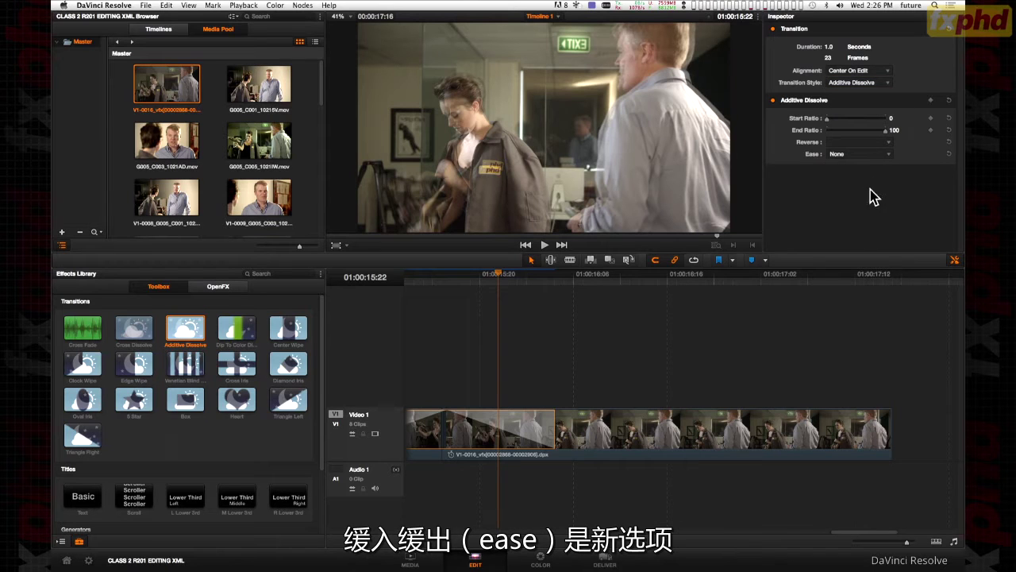
# Examine the transition's Ease and Alignment settings, and return to the earlier clips on the timeline.
pyautogui.click(882, 156)
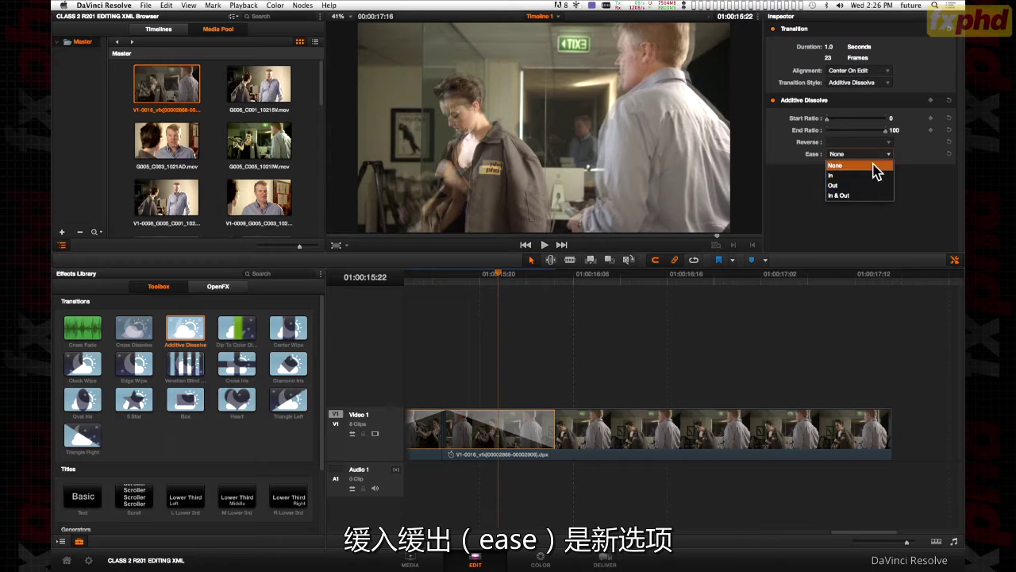
pyautogui.click(909, 164)
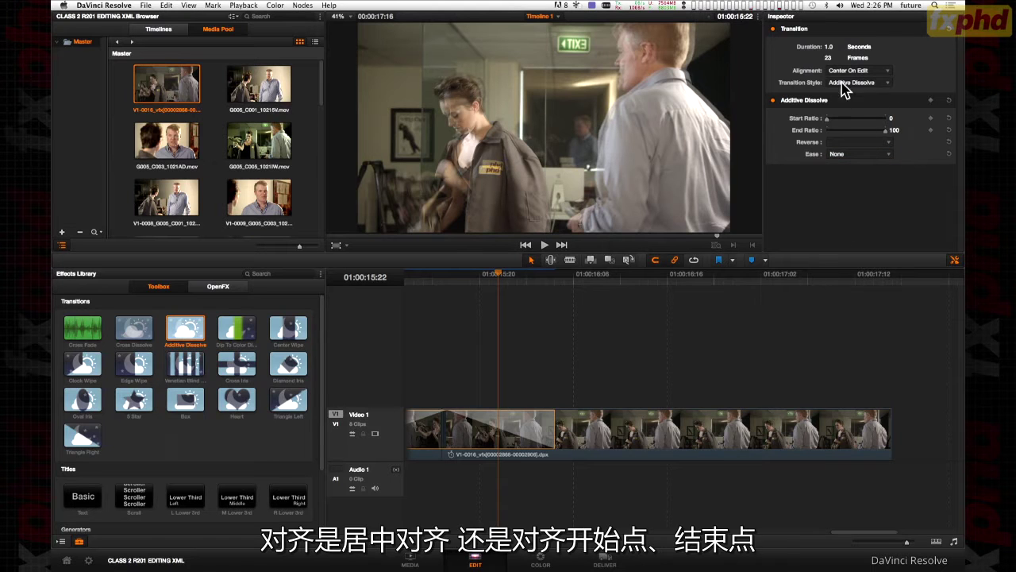
pyautogui.click(885, 71)
pyautogui.click(886, 74)
pyautogui.click(620, 275)
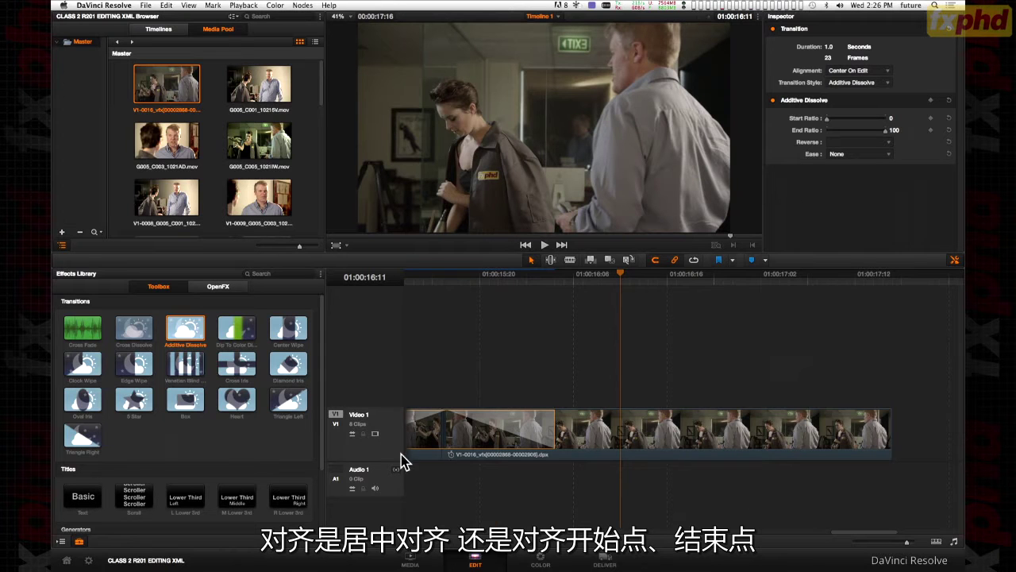
pyautogui.moveTo(850, 534); pyautogui.dragTo(702, 540)
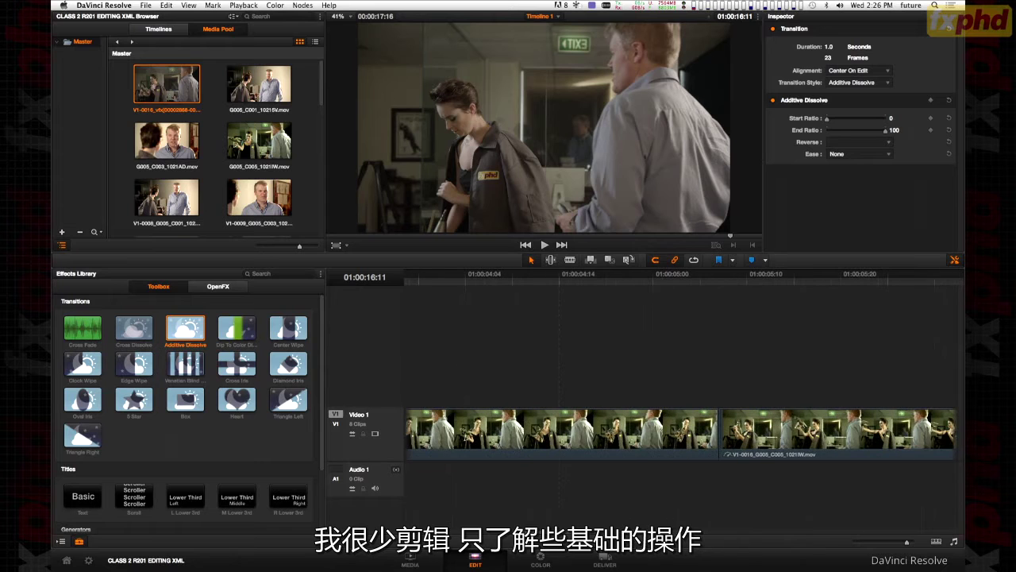
# Scrub back through the timeline to 01:00:09:07 and bring up the third-party OpenFX transitions.
pyautogui.moveTo(906, 546); pyautogui.dragTo(895, 547)
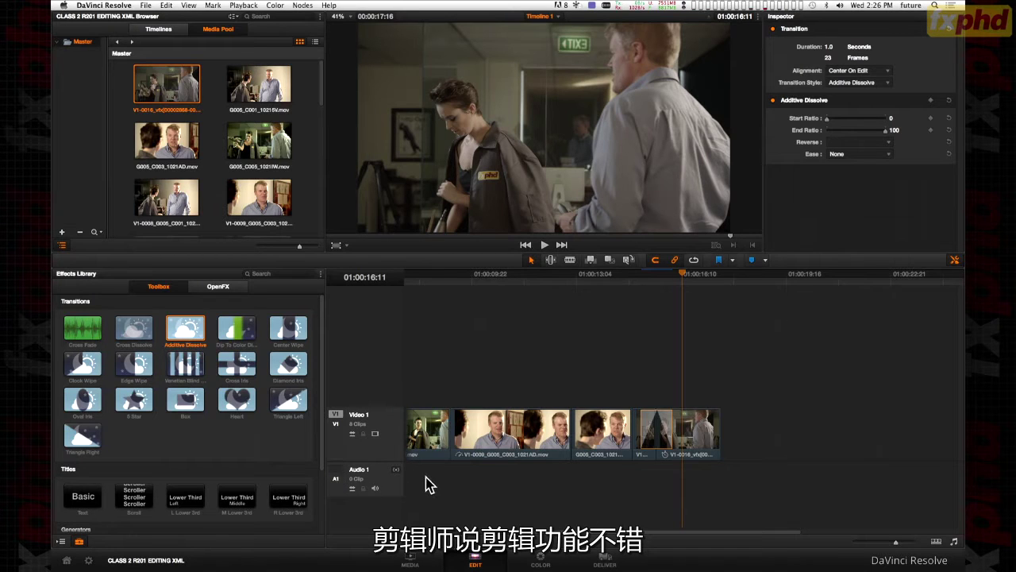
pyautogui.moveTo(524, 288); pyautogui.dragTo(431, 295)
pyautogui.click(508, 348)
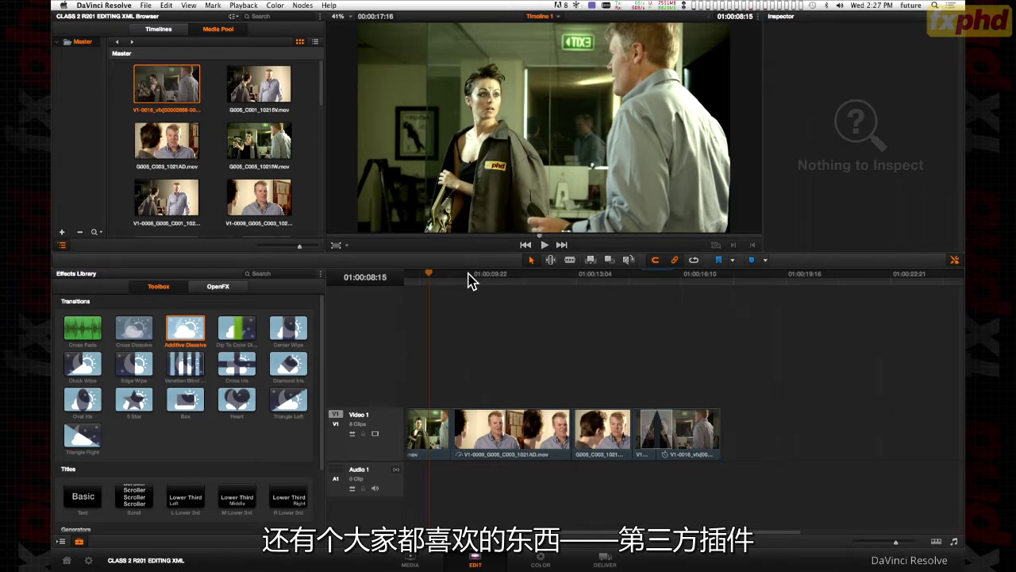
pyautogui.moveTo(469, 276); pyautogui.dragTo(450, 275)
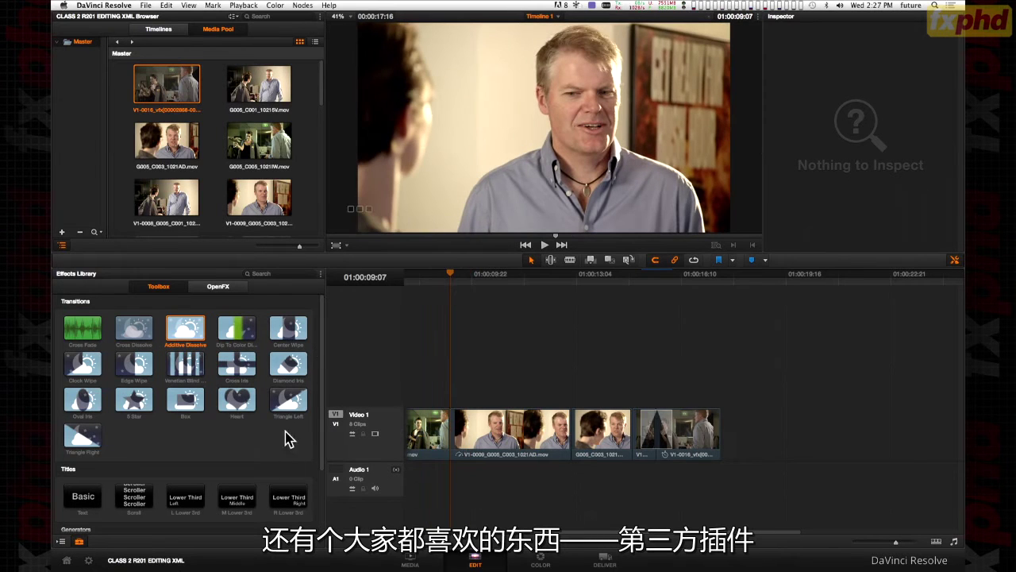
pyautogui.click(218, 288)
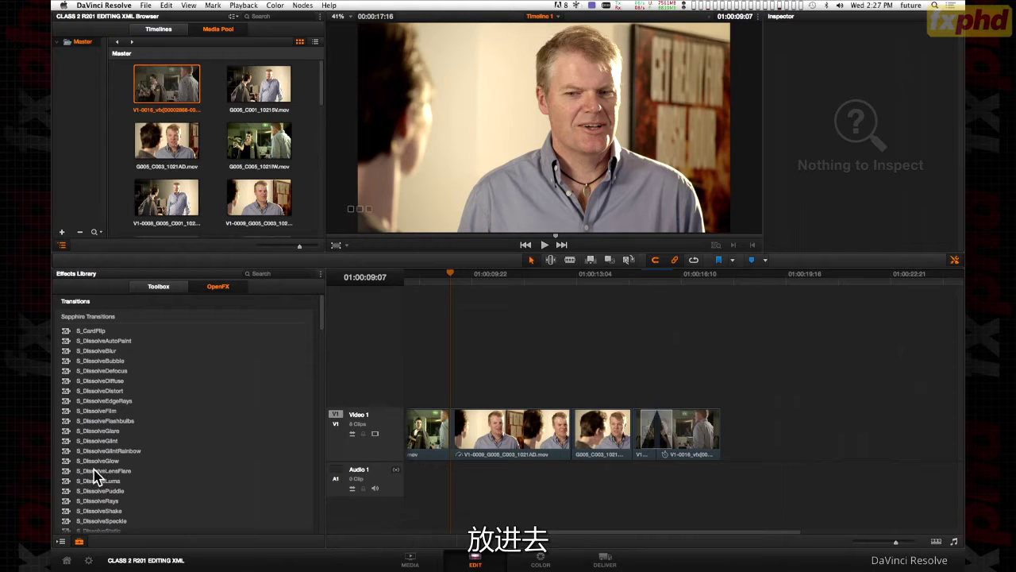
# Try to add the S_DissolveLensFlare transition at the edit between the first two clips.
pyautogui.moveTo(93, 470); pyautogui.dragTo(462, 459)
pyautogui.moveTo(626, 533); pyautogui.dragTo(476, 534)
pyautogui.moveTo(465, 438)
pyautogui.mouseDown()
pyautogui.moveTo(457, 439)
pyautogui.moveTo(465, 440)
pyautogui.mouseUp()
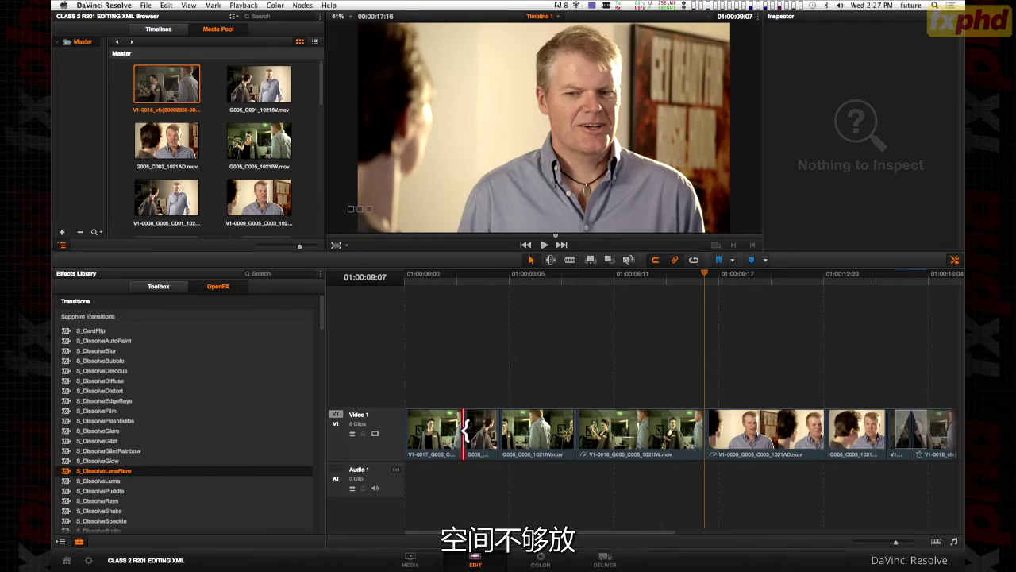
pyautogui.click(474, 392)
pyautogui.click(461, 425)
# Add the S_DissolveSpeckle transition at the start of the first clip and preview it up to 01:00:02:22.
pyautogui.scroll(-2, 157, 475)
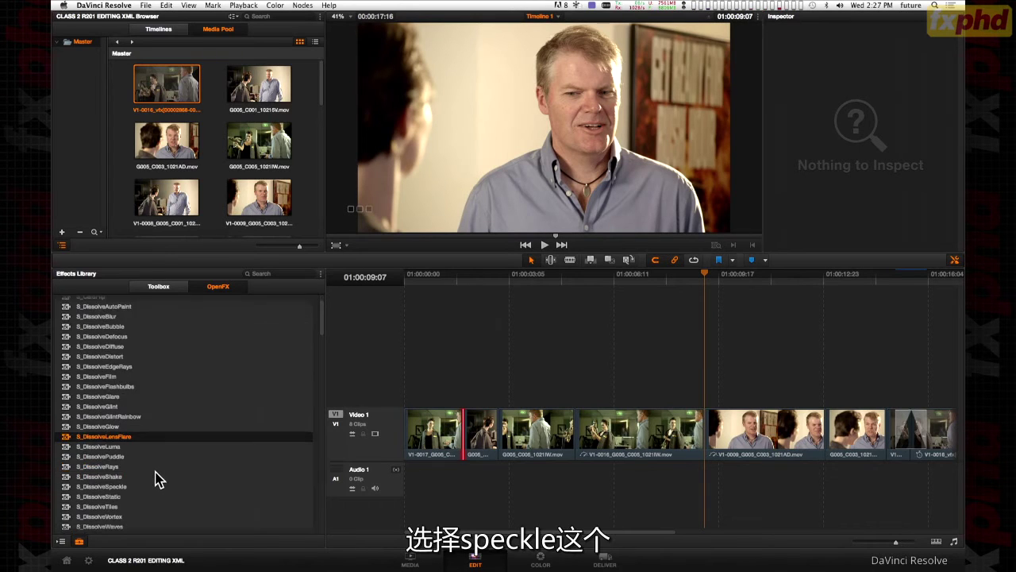
pyautogui.moveTo(88, 491); pyautogui.dragTo(407, 292)
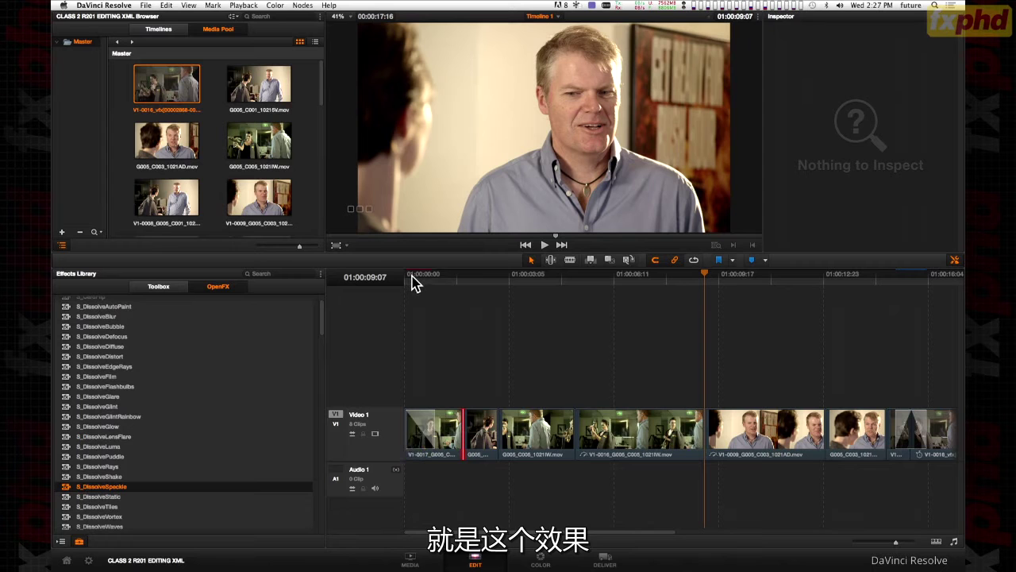
pyautogui.click(419, 275)
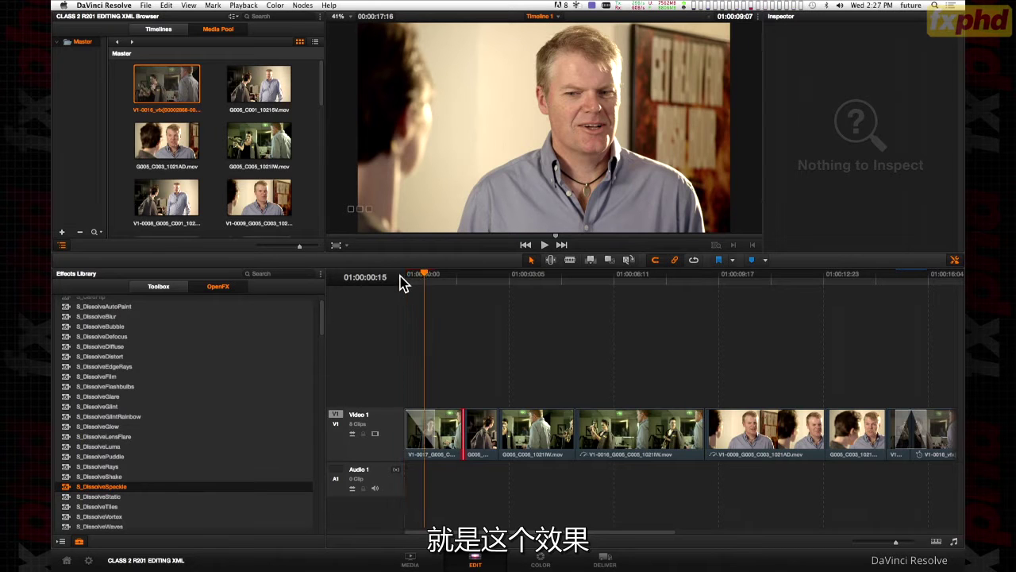
pyautogui.moveTo(419, 284); pyautogui.dragTo(483, 294)
pyautogui.click(493, 282)
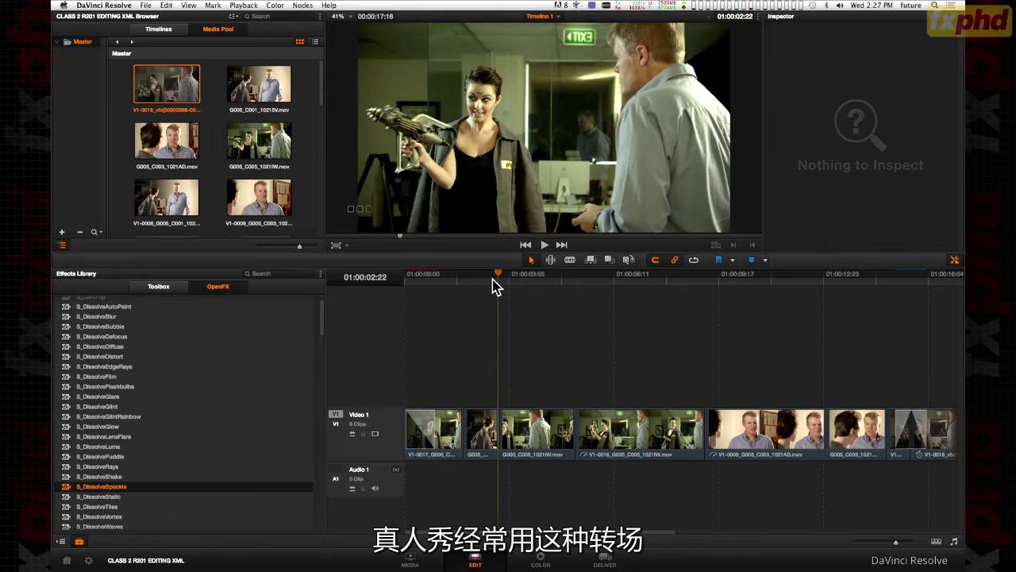
# Try to add the S_DissolvePuddle transition at the edit between the fifth and sixth clips.
pyautogui.click(577, 278)
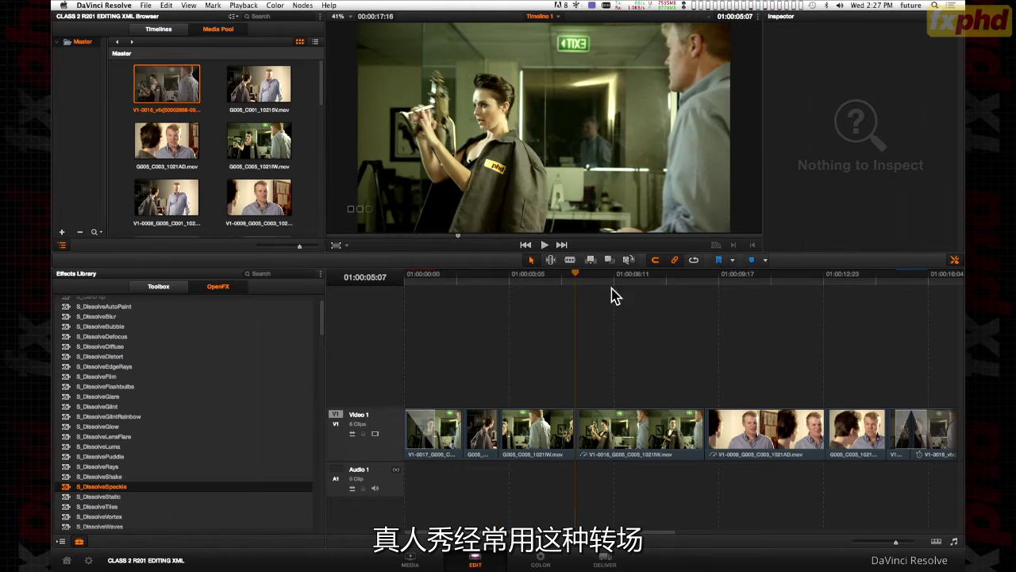
pyautogui.click(828, 280)
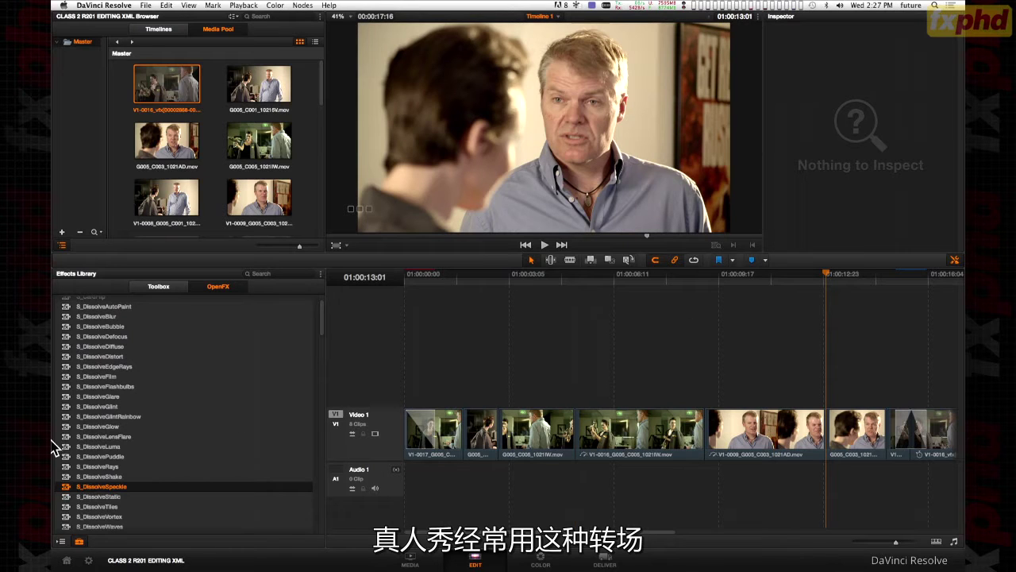
pyautogui.moveTo(72, 459); pyautogui.dragTo(831, 432)
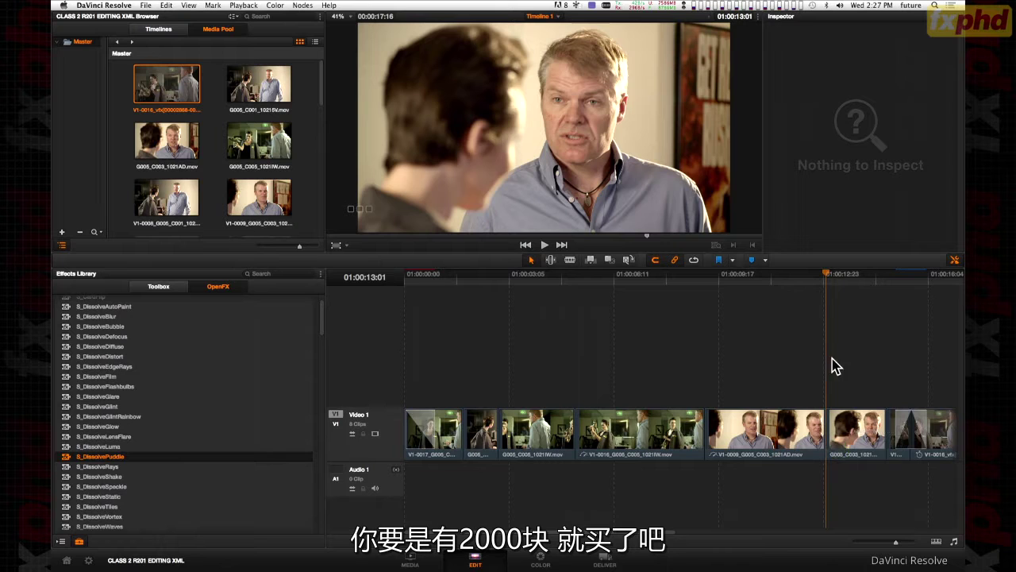
pyautogui.moveTo(844, 279); pyautogui.dragTo(826, 283)
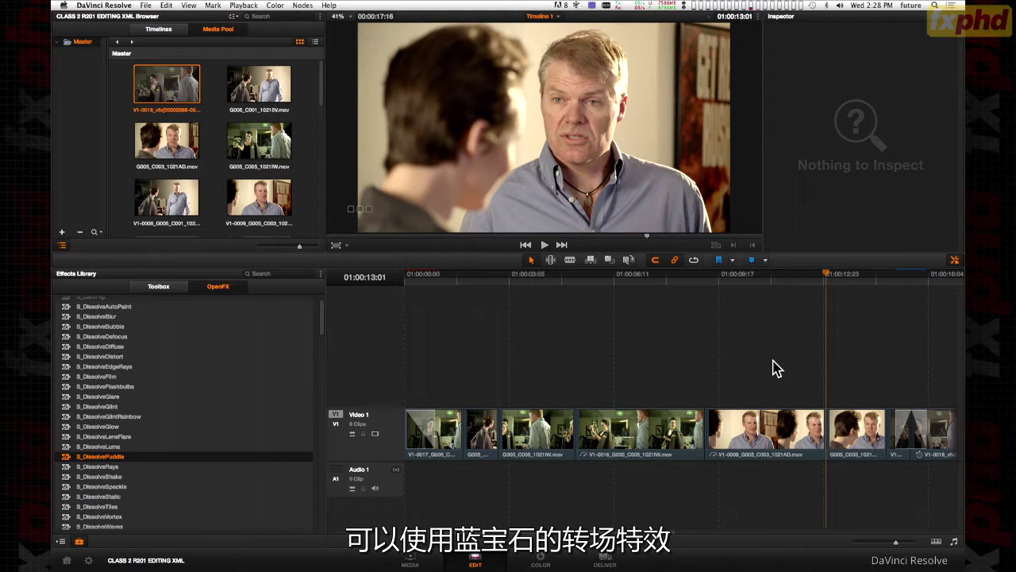
pyautogui.click(217, 401)
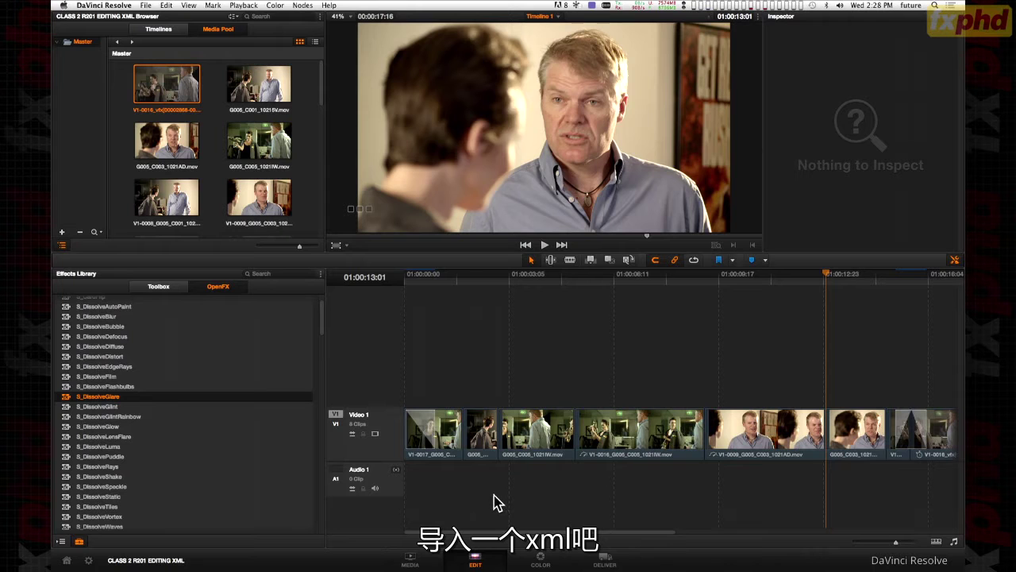
# Look over individual source clips in the Media page's media pool list and return to the edited timeline.
pyautogui.click(411, 561)
pyautogui.click(236, 403)
pyautogui.click(237, 411)
pyautogui.click(237, 421)
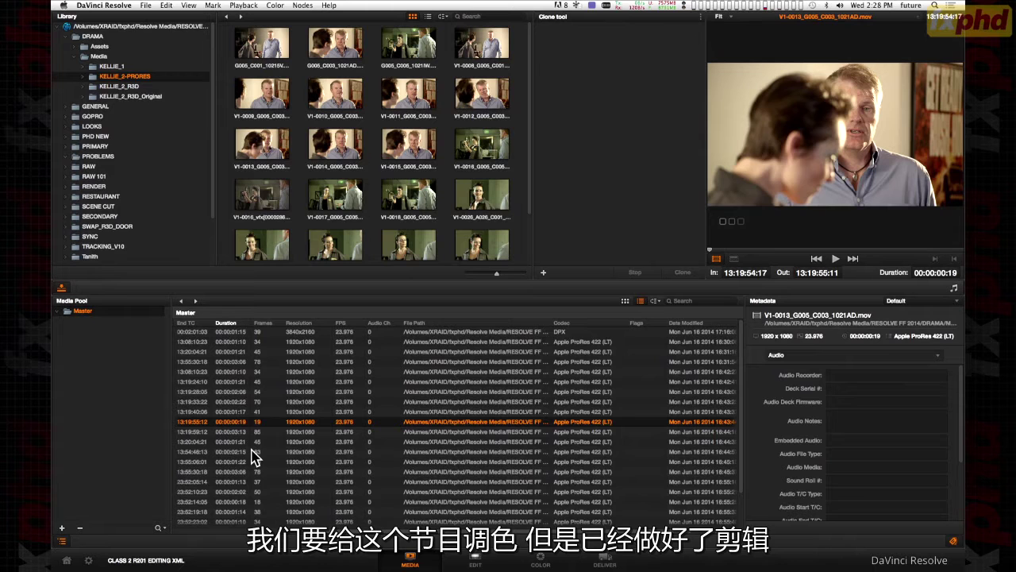
pyautogui.click(474, 559)
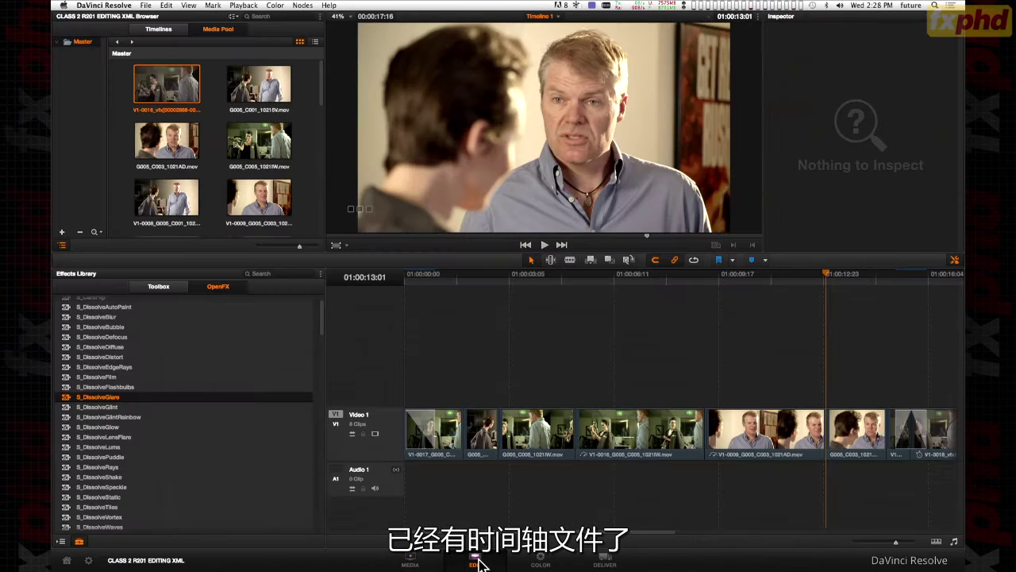
# Open the fifth clip for color grading and move its corrector node toward the middle of the node graph.
pyautogui.click(543, 562)
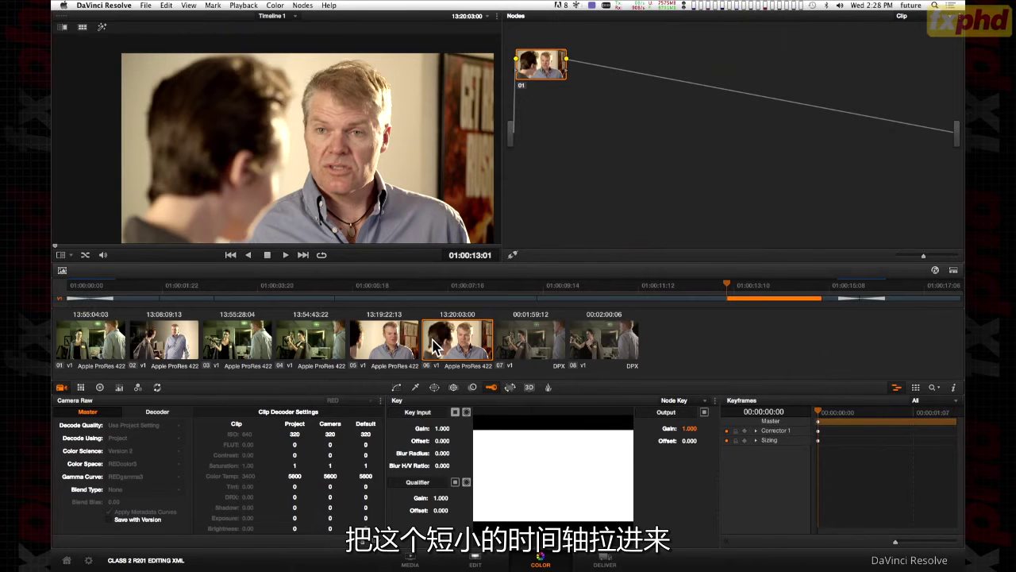
pyautogui.click(408, 349)
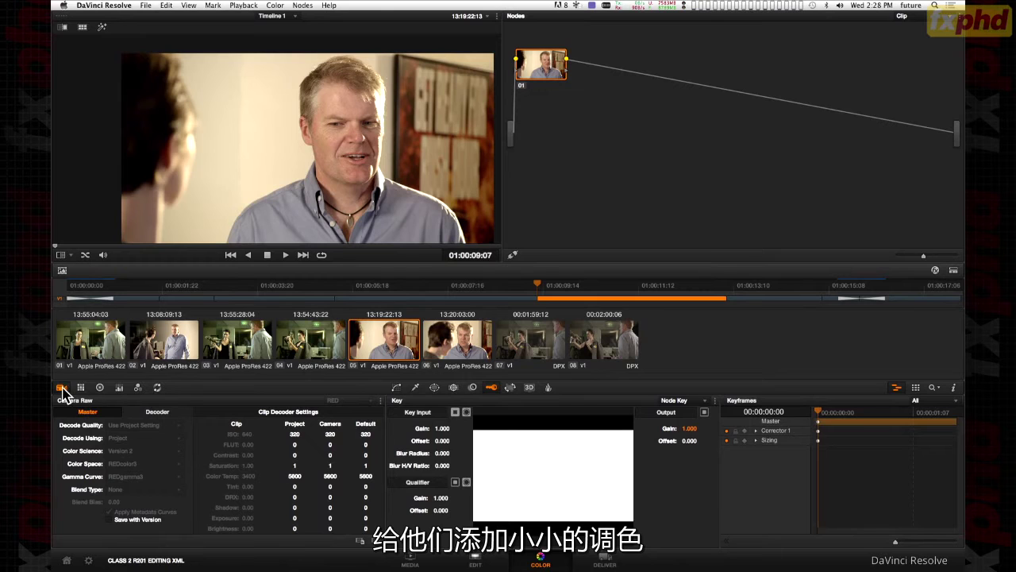
pyautogui.moveTo(538, 73); pyautogui.dragTo(673, 84)
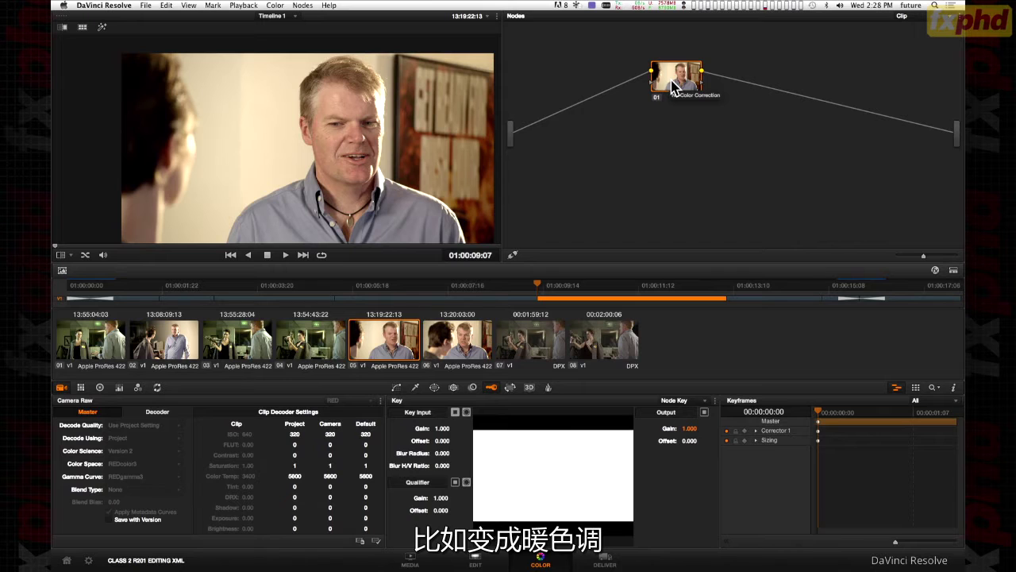
# Warm the fifth clip's Gain to R 1.37, G 0.90, B 0.89, nudge Gamma toward red and cool Lift to R -0.10, G 0.02, B 0.06.
pyautogui.click(99, 388)
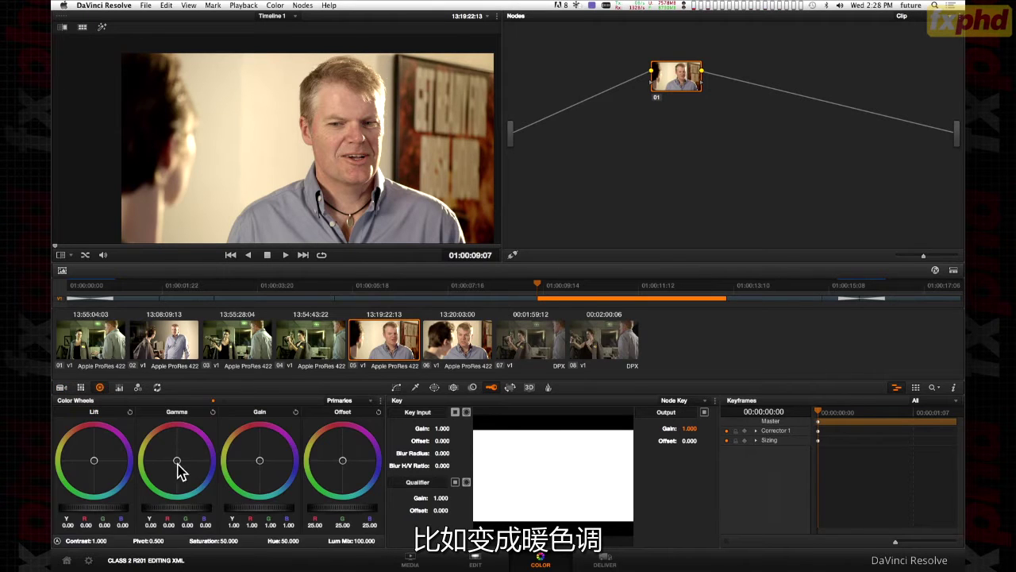
pyautogui.moveTo(261, 469); pyautogui.dragTo(256, 411)
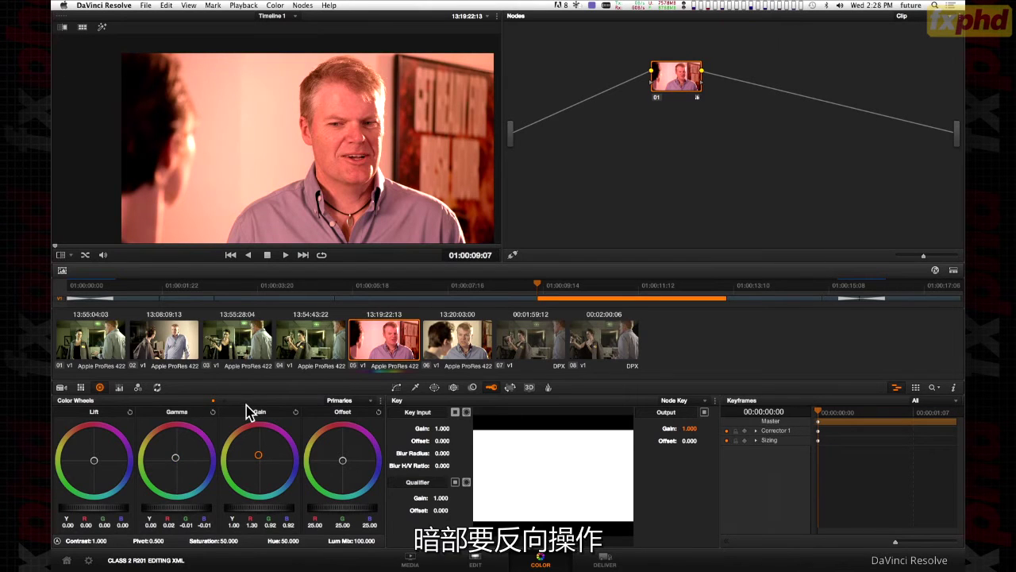
pyautogui.moveTo(95, 462); pyautogui.dragTo(127, 532)
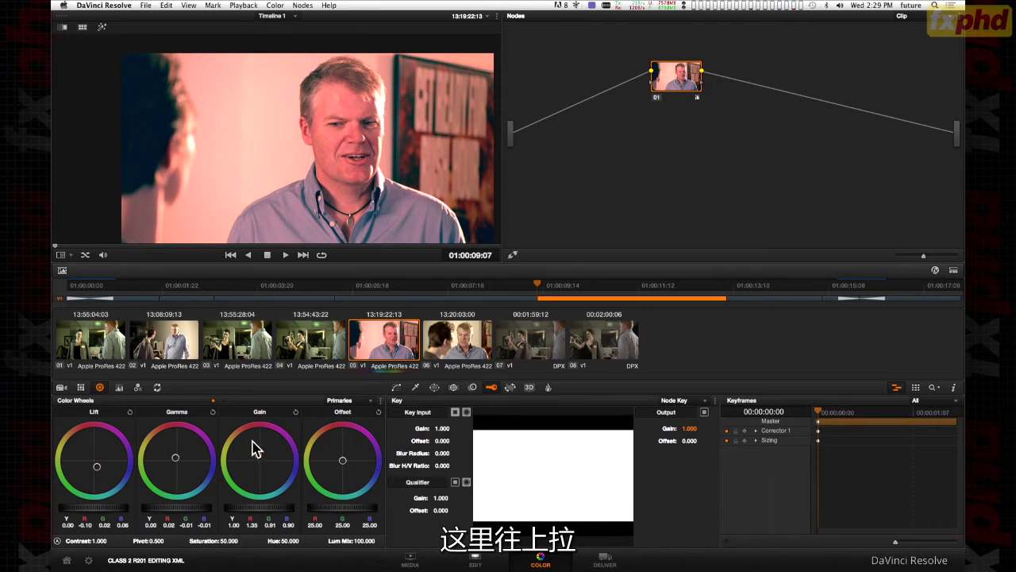
pyautogui.moveTo(254, 444); pyautogui.dragTo(276, 463)
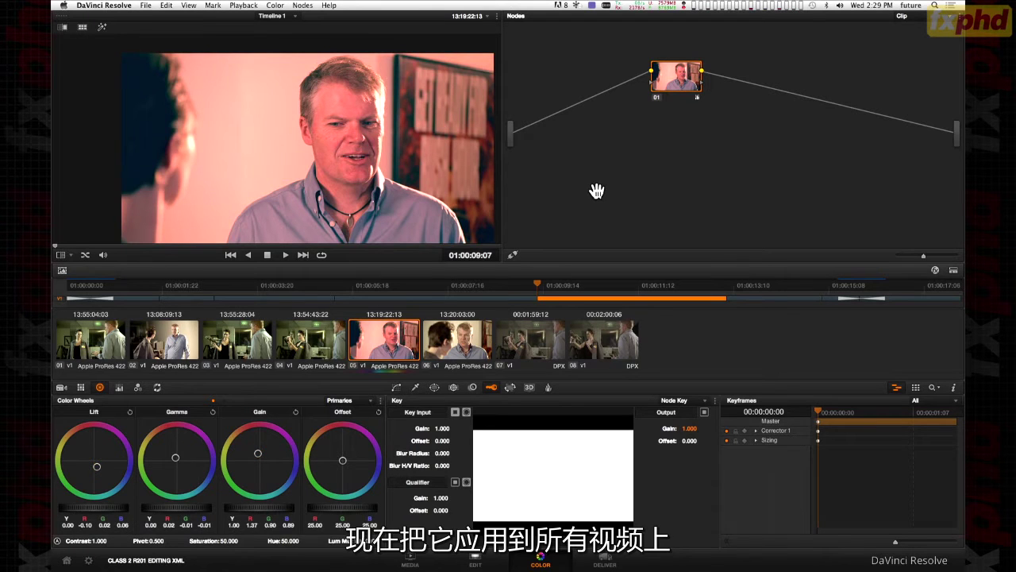
# Show the gallery and grab a still of the graded fifth clip.
pyautogui.click(62, 270)
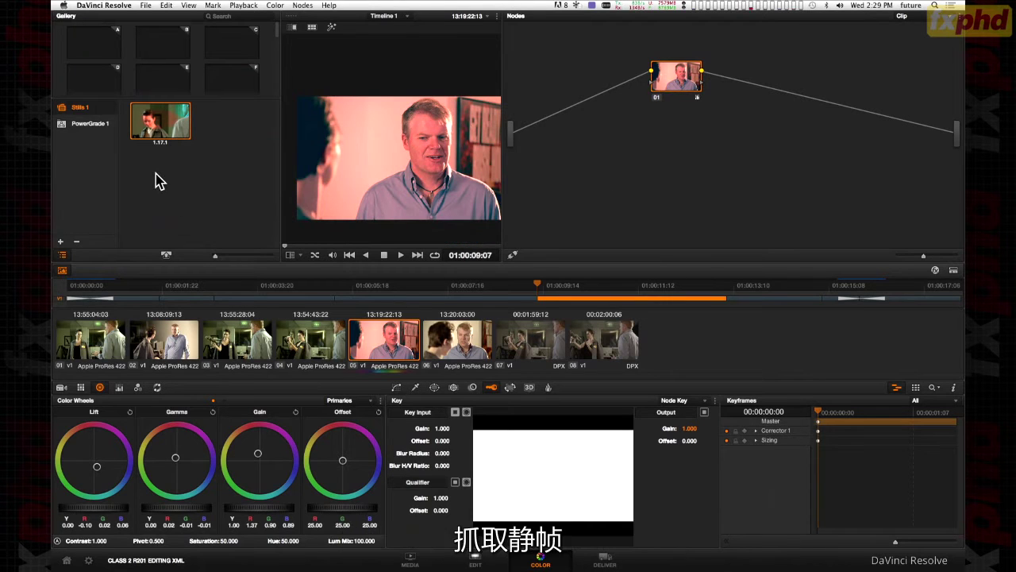
pyautogui.rightClick(342, 140)
pyautogui.click(362, 145)
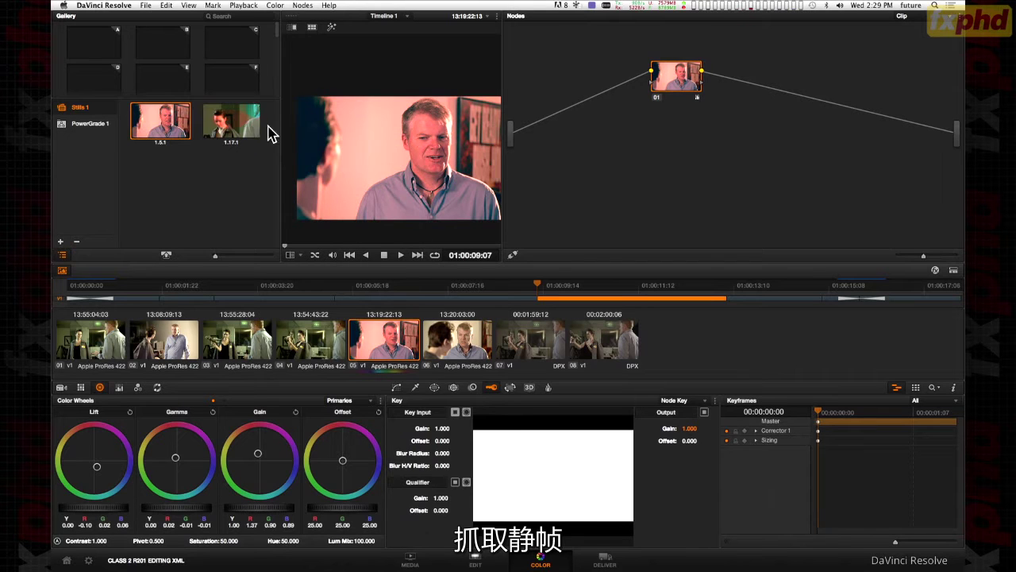
# Select all eight clips and apply the grade from the newly grabbed still to them.
pyautogui.click(93, 341)
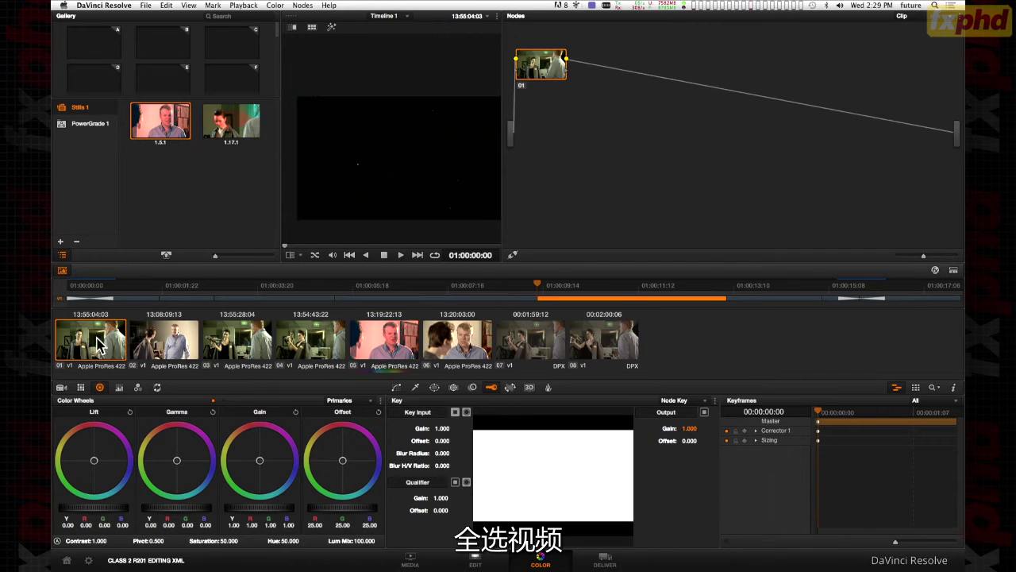
pyautogui.keyDown('shift'); pyautogui.click(589, 345); pyautogui.keyUp('shift')
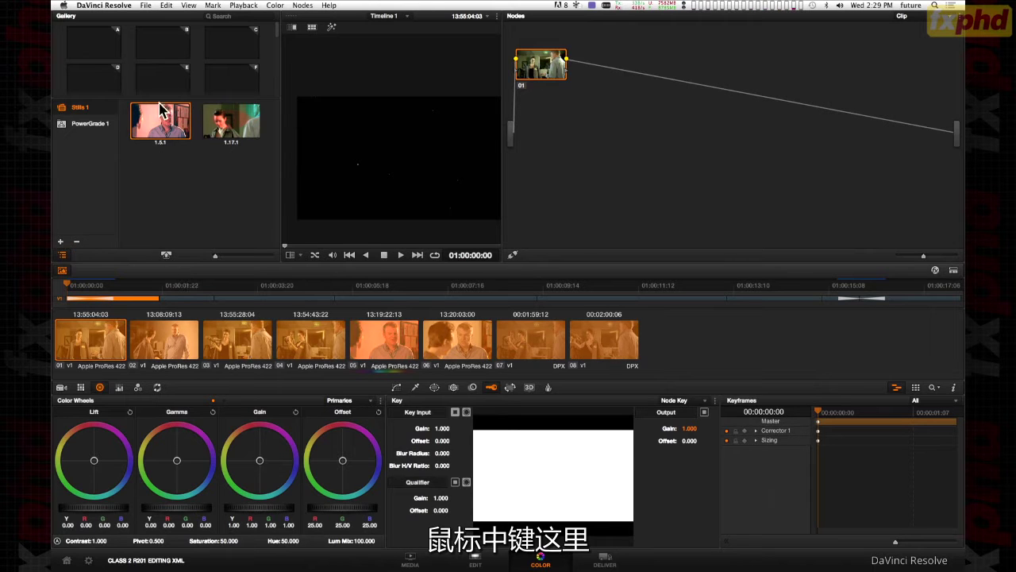
pyautogui.middleClick(166, 127)
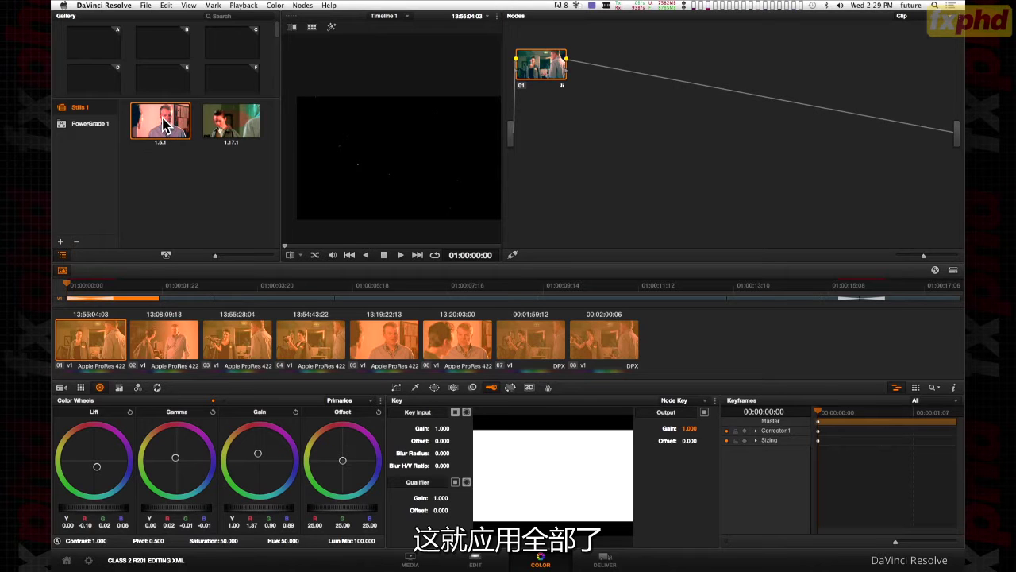
# Check the applied grade on each clip across the timeline.
pyautogui.click(154, 349)
pyautogui.click(243, 345)
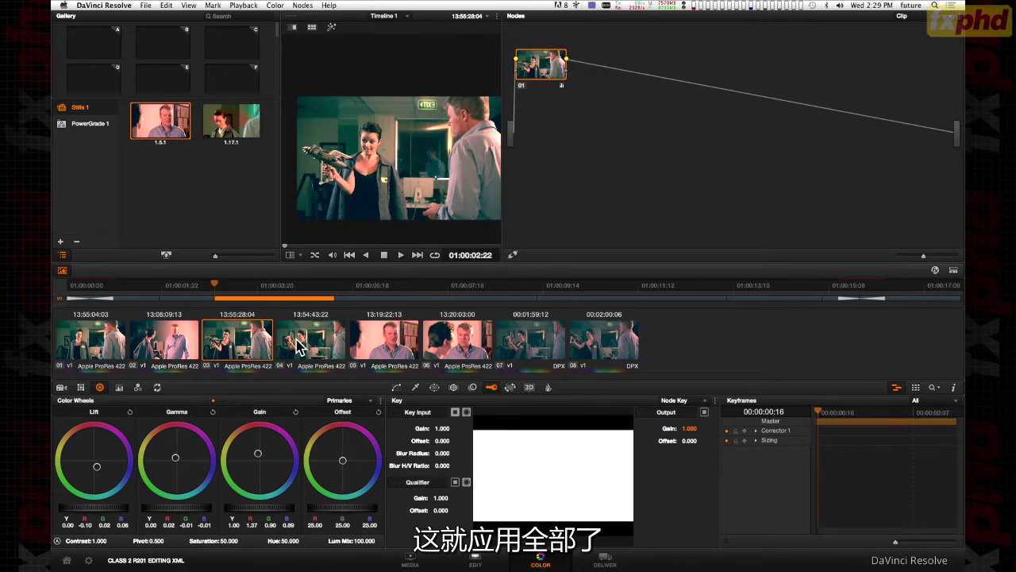
pyautogui.click(297, 345)
pyautogui.click(385, 341)
pyautogui.click(436, 349)
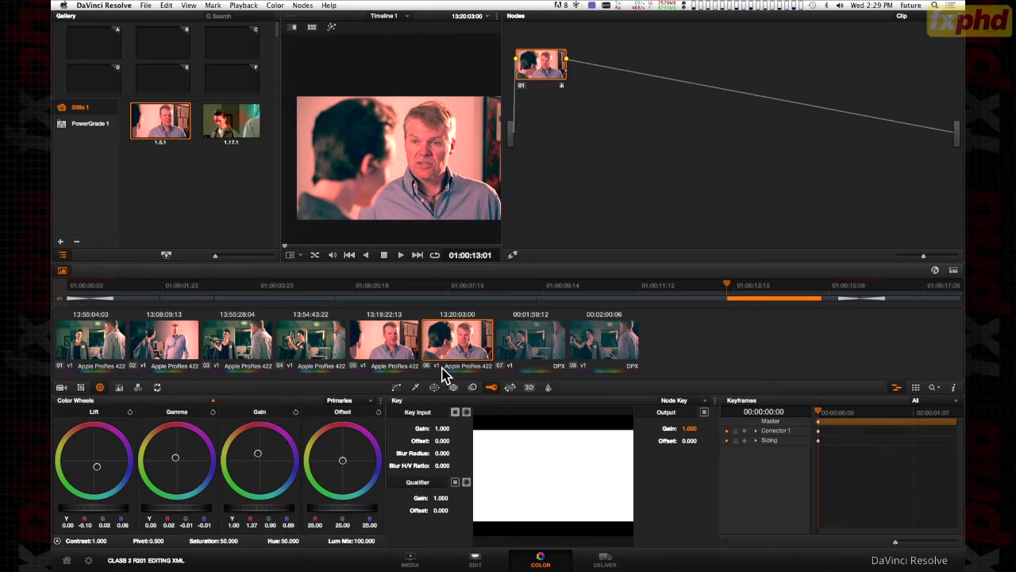
pyautogui.click(528, 354)
pyautogui.click(606, 352)
pyautogui.click(531, 347)
pyautogui.click(406, 341)
pyautogui.click(174, 347)
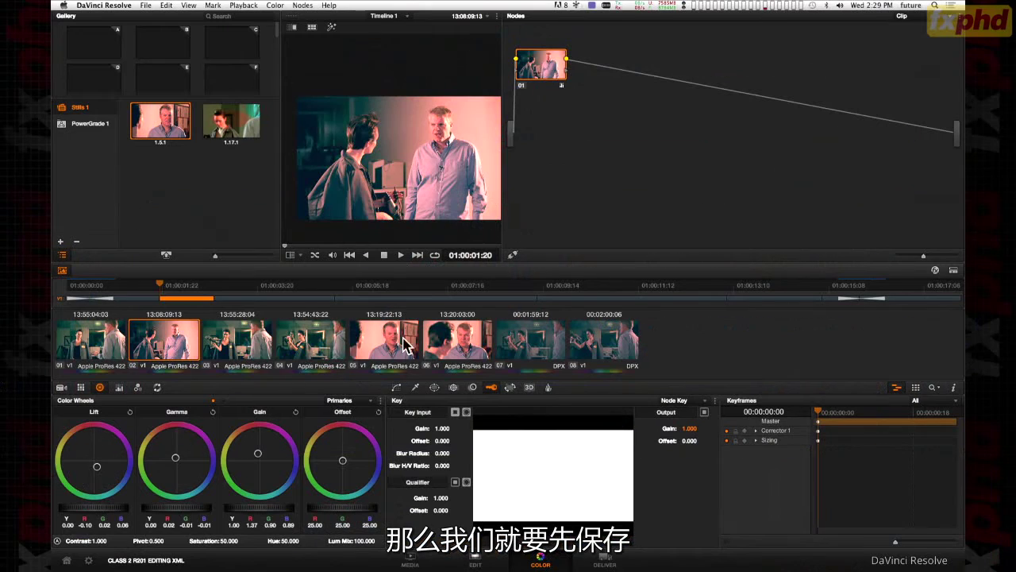
# Return to the fifth clip and save the project.
pyautogui.click(409, 341)
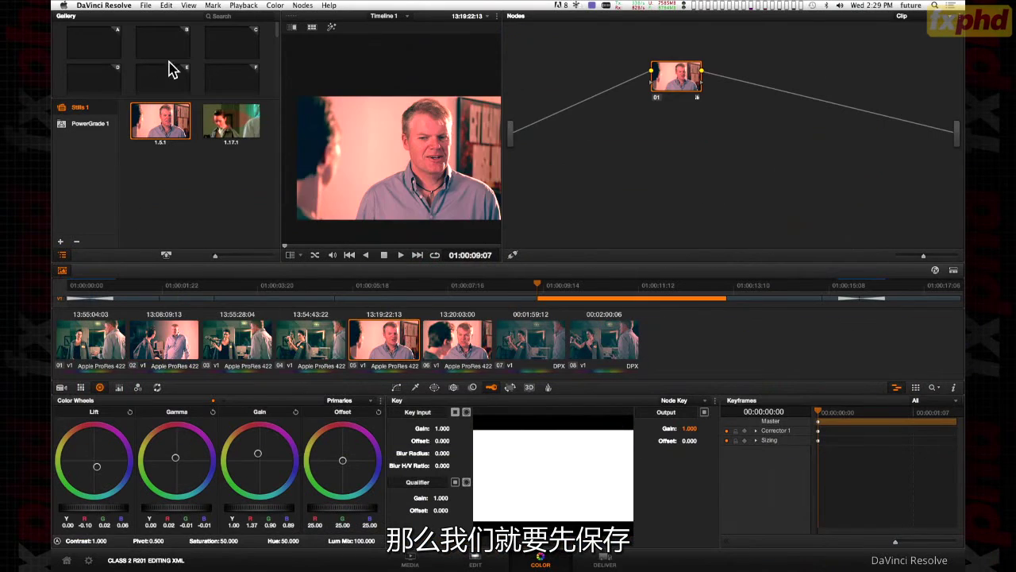
pyautogui.click(147, 5)
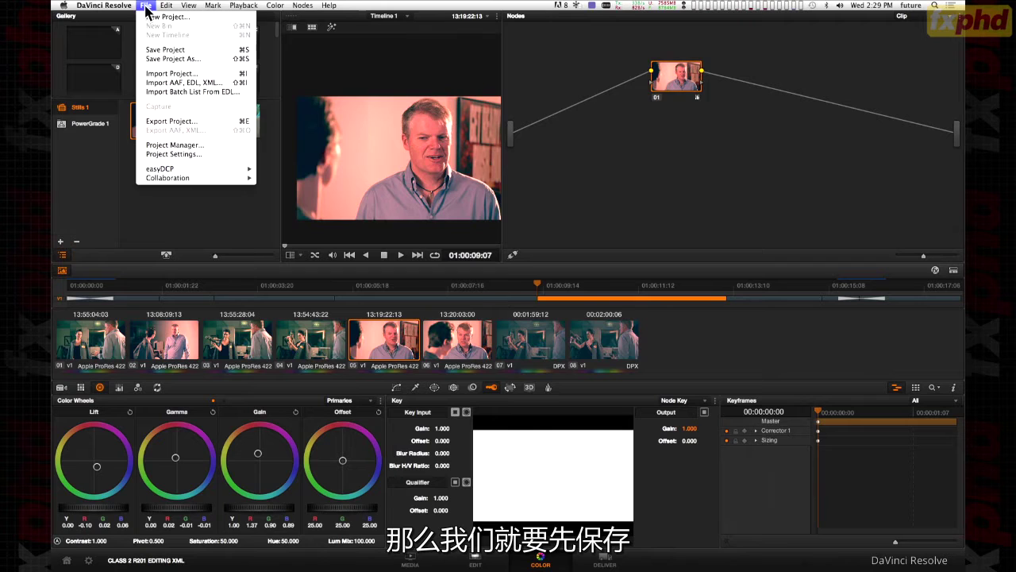
pyautogui.click(158, 51)
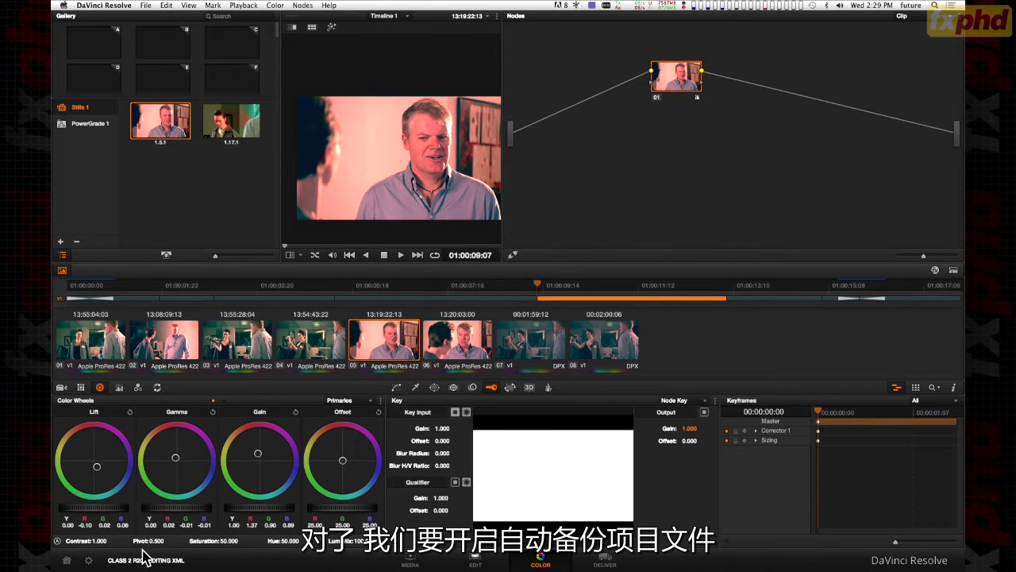
# Set the project's auto save to back up the project every 5 minutes and apply the setting.
pyautogui.click(90, 562)
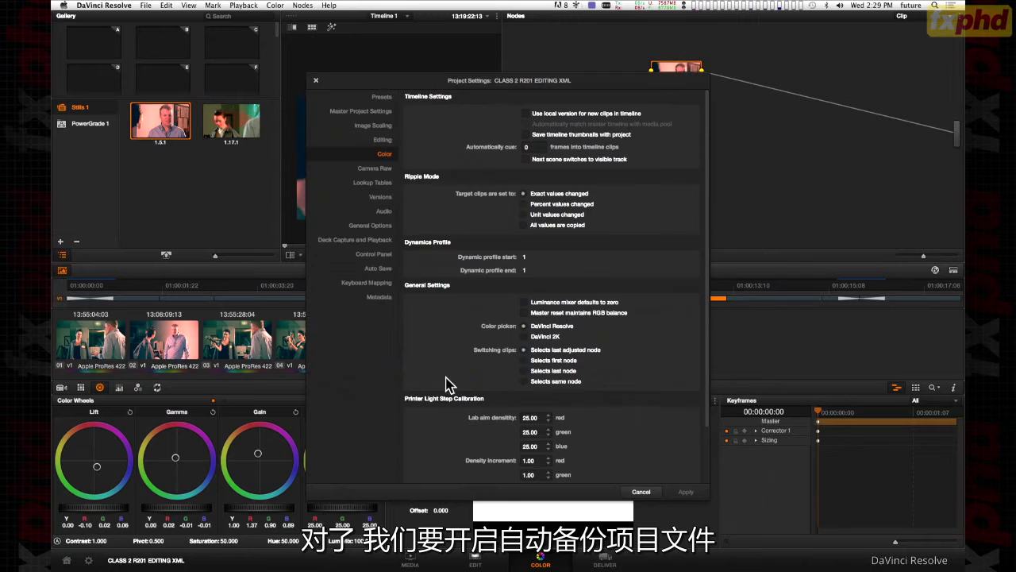
pyautogui.click(378, 270)
pyautogui.click(536, 136)
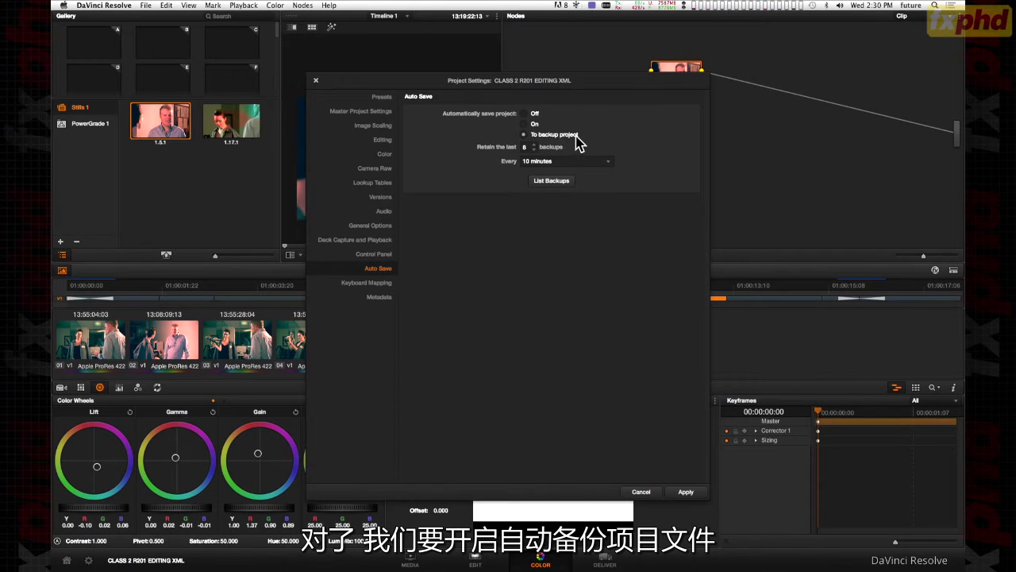
pyautogui.click(606, 168)
pyautogui.click(603, 169)
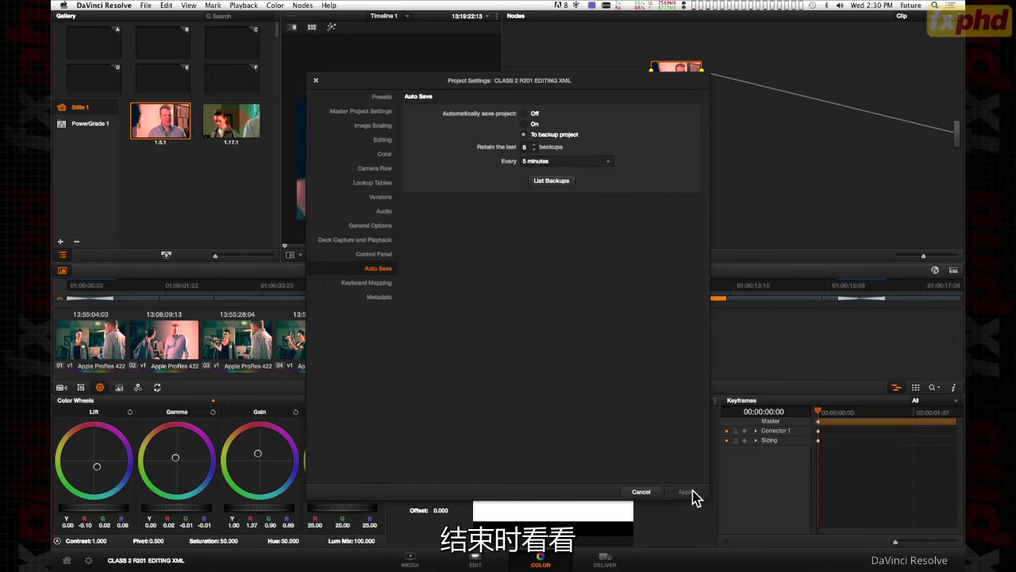
pyautogui.click(315, 81)
# Start a timeline import on the Edit page using Kellie_2.xml from the DRAMA/Assets folder.
pyautogui.click(475, 561)
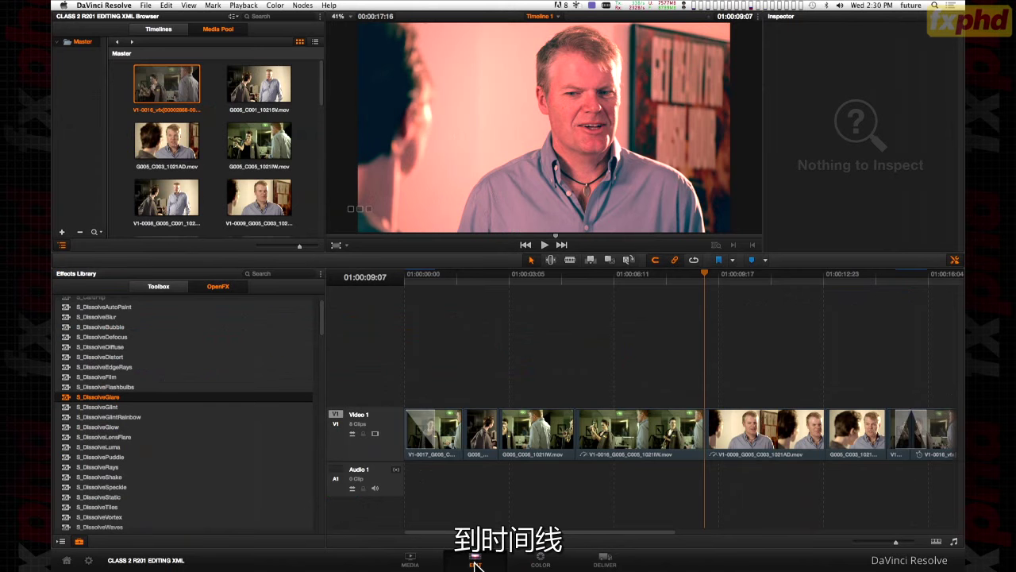
pyautogui.click(163, 34)
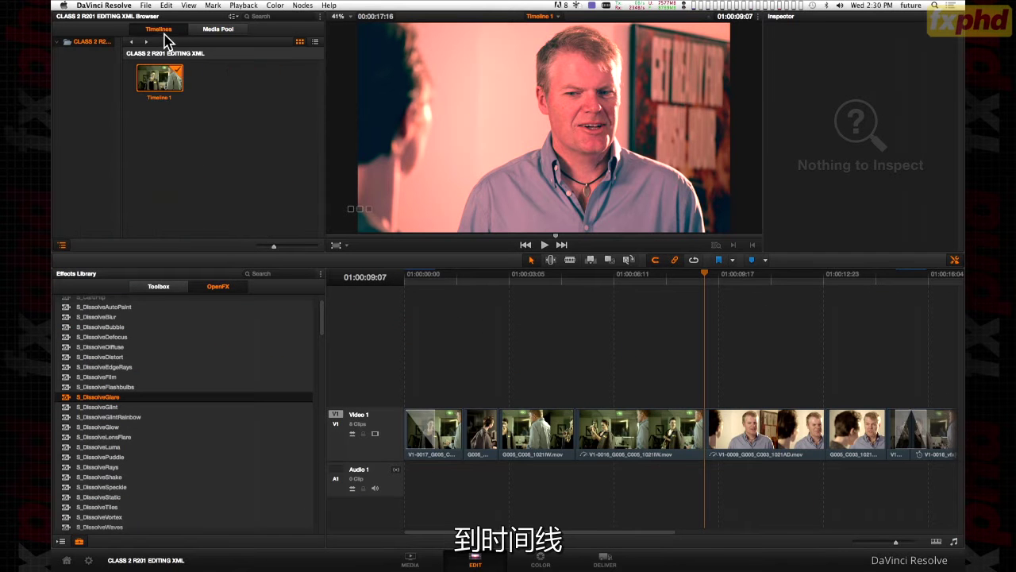
pyautogui.rightClick(162, 117)
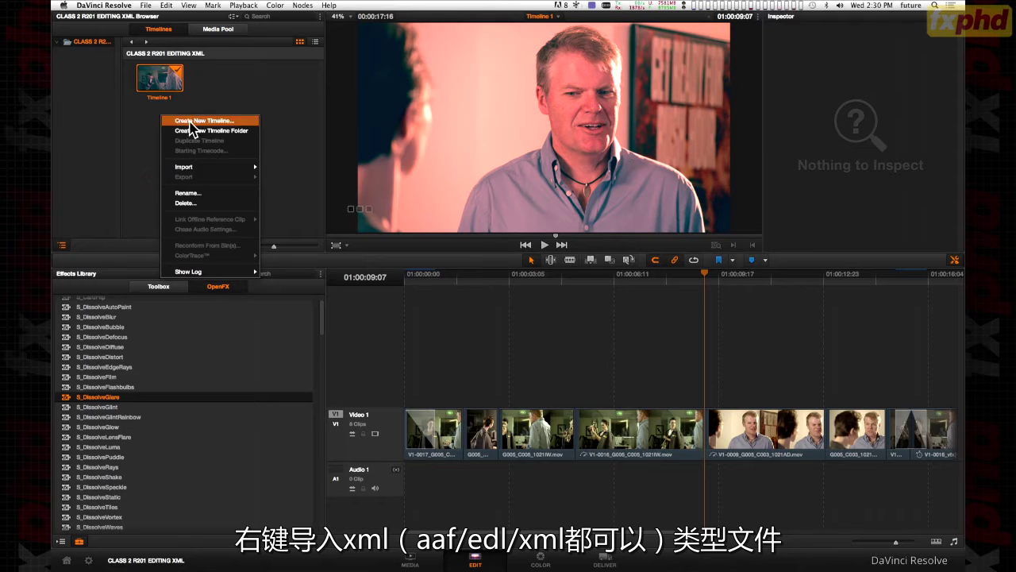
pyautogui.moveTo(200, 166)
pyautogui.click(330, 167)
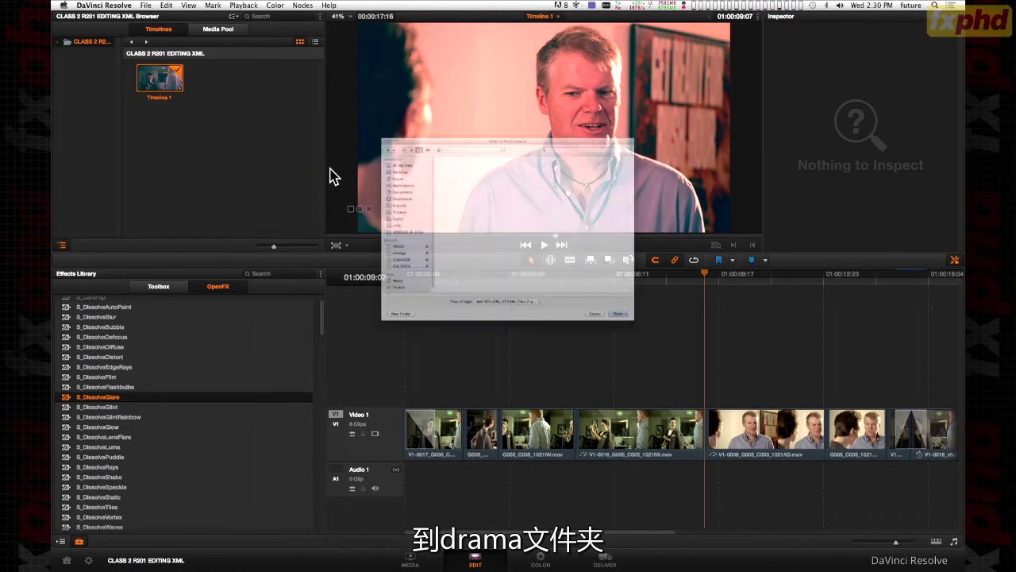
pyautogui.click(405, 117)
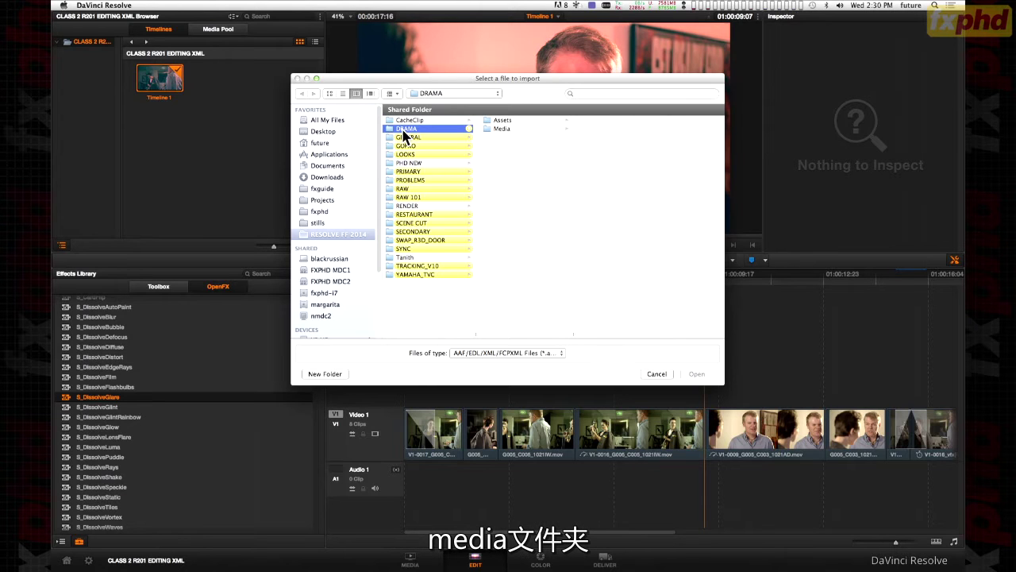
pyautogui.click(498, 129)
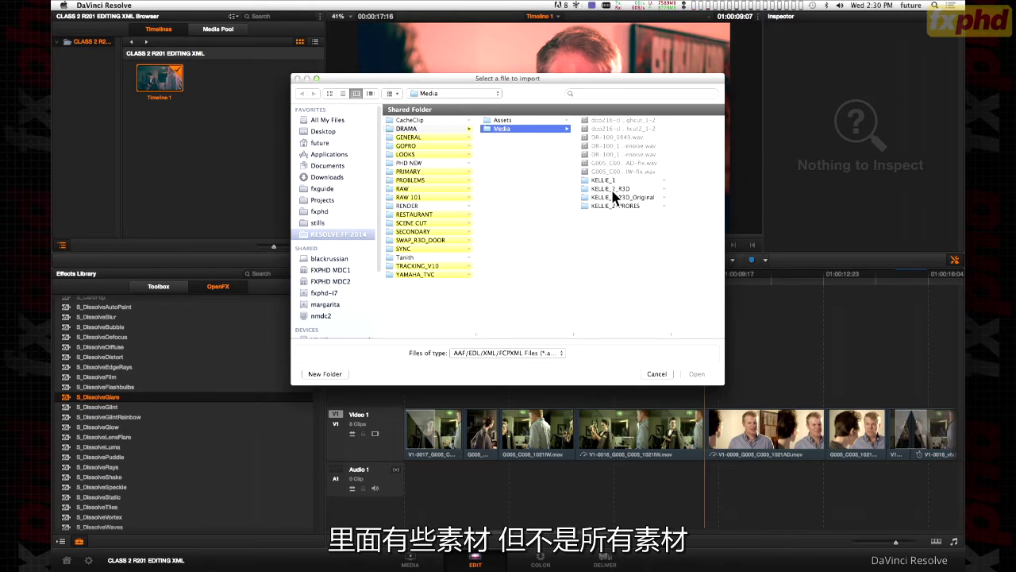
pyautogui.click(500, 121)
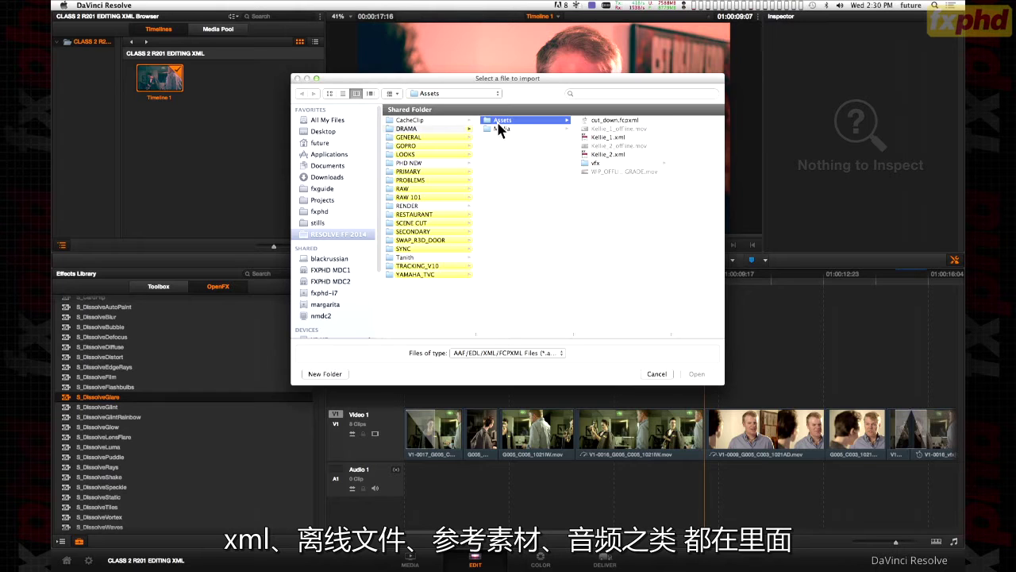
pyautogui.click(602, 155)
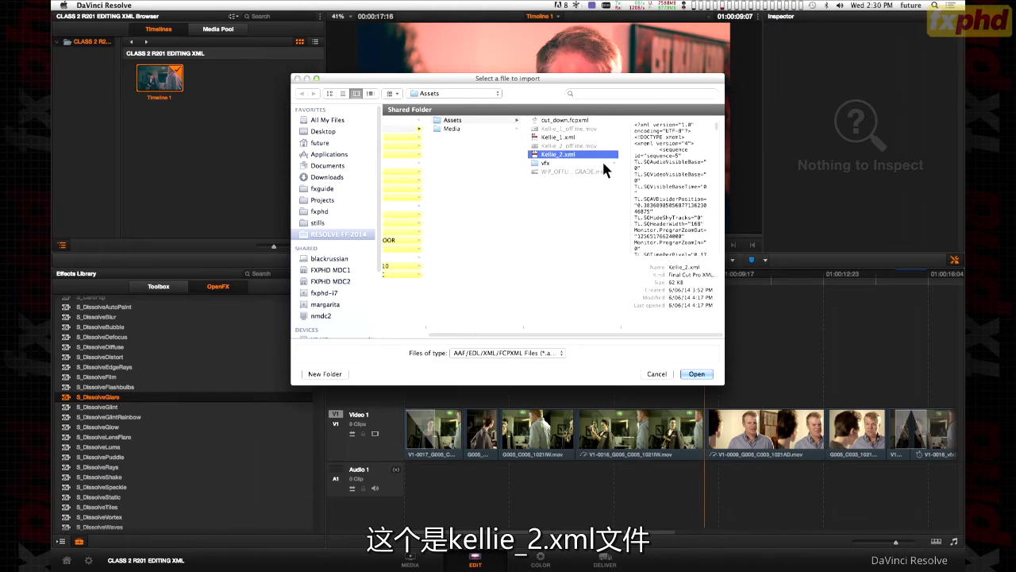
pyautogui.click(702, 375)
# Load the Kellie_2 timeline with sizing information, without automatic project settings or automatic import of source clips into the media pool.
pyautogui.click(480, 245)
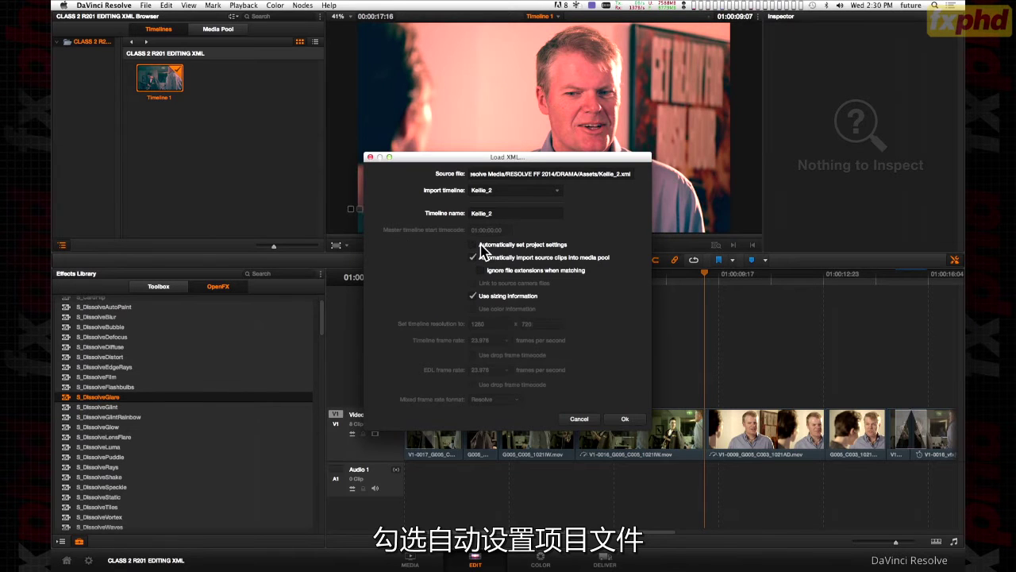
pyautogui.click(475, 246)
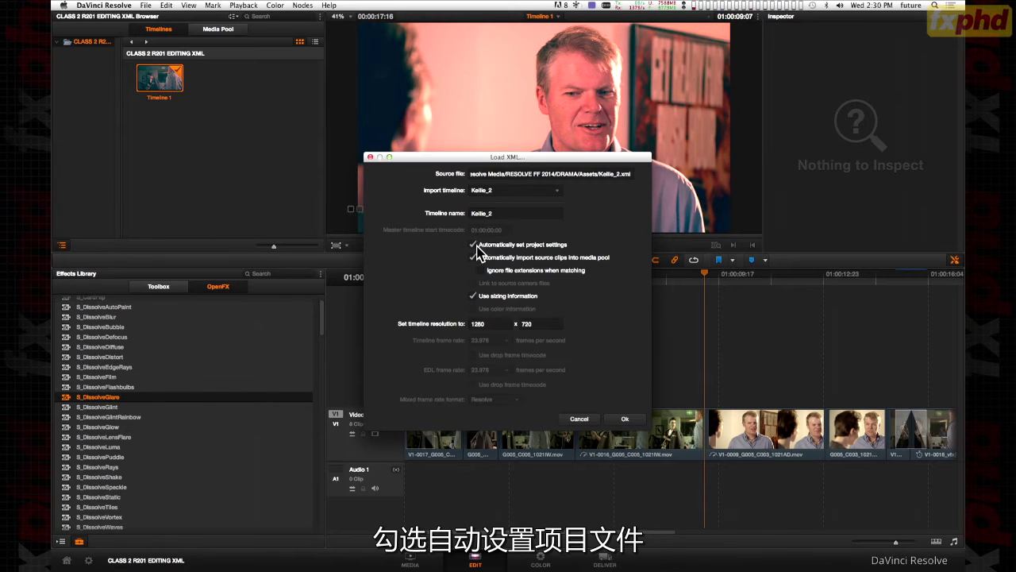
pyautogui.click(476, 246)
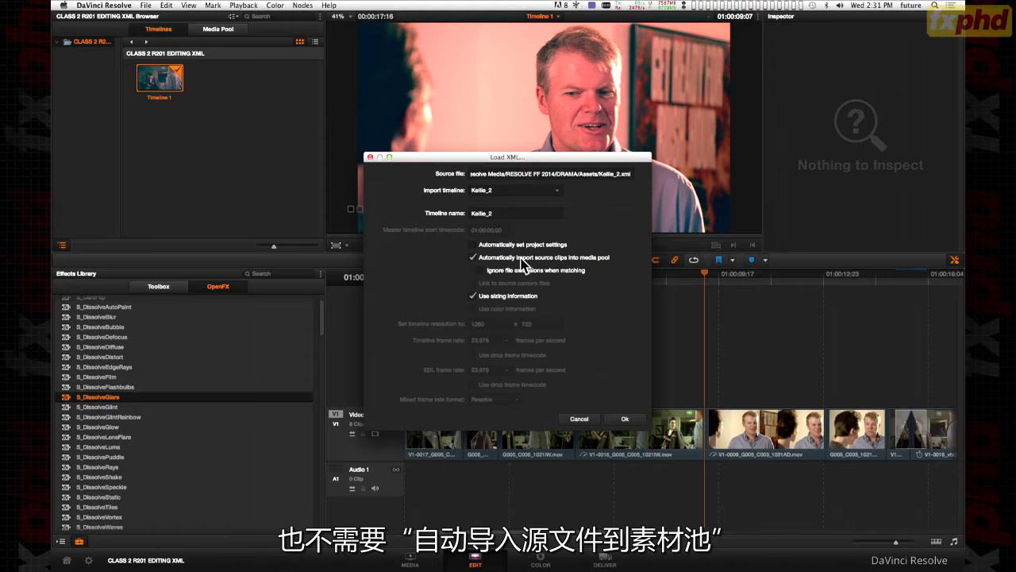
pyautogui.click(473, 257)
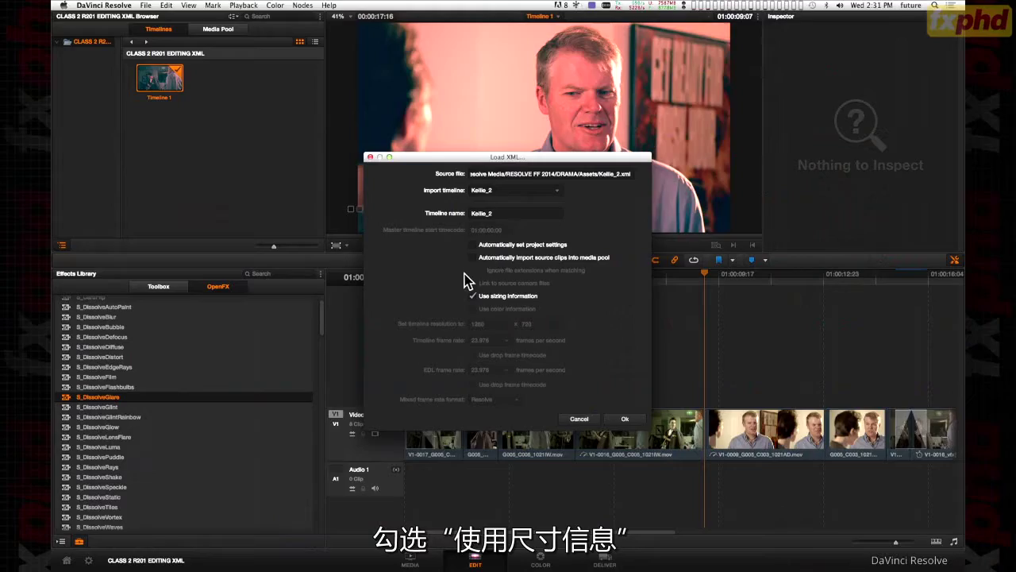
pyautogui.click(474, 296)
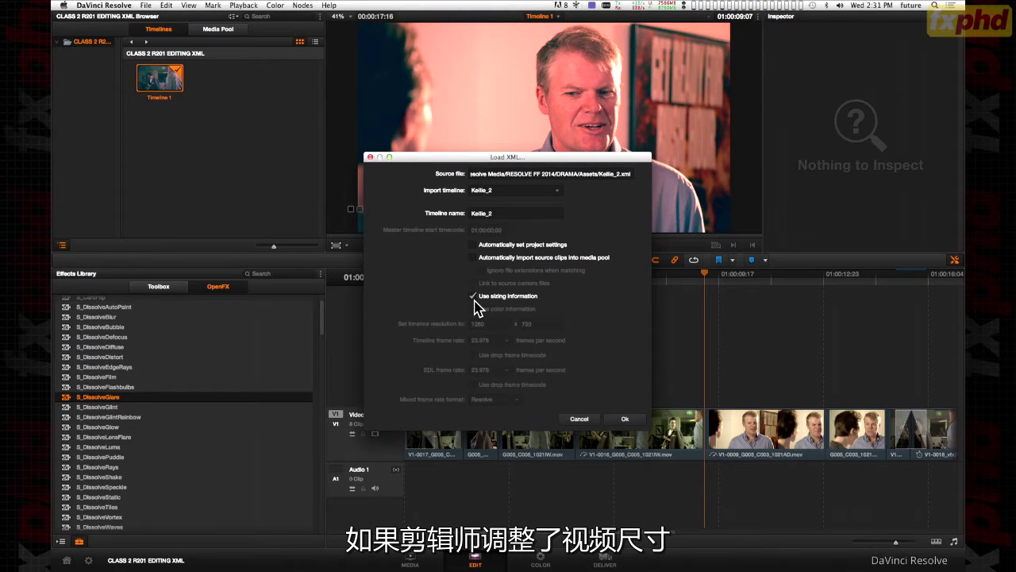
pyautogui.click(625, 420)
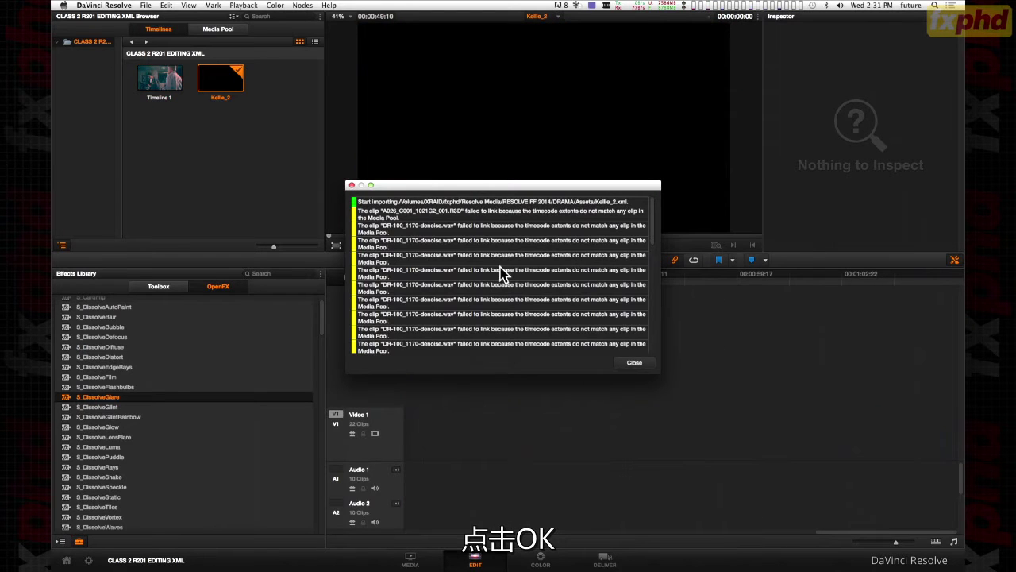
# Read through the XML import log for clips that failed to link and close it.
pyautogui.moveTo(652, 215); pyautogui.dragTo(644, 330)
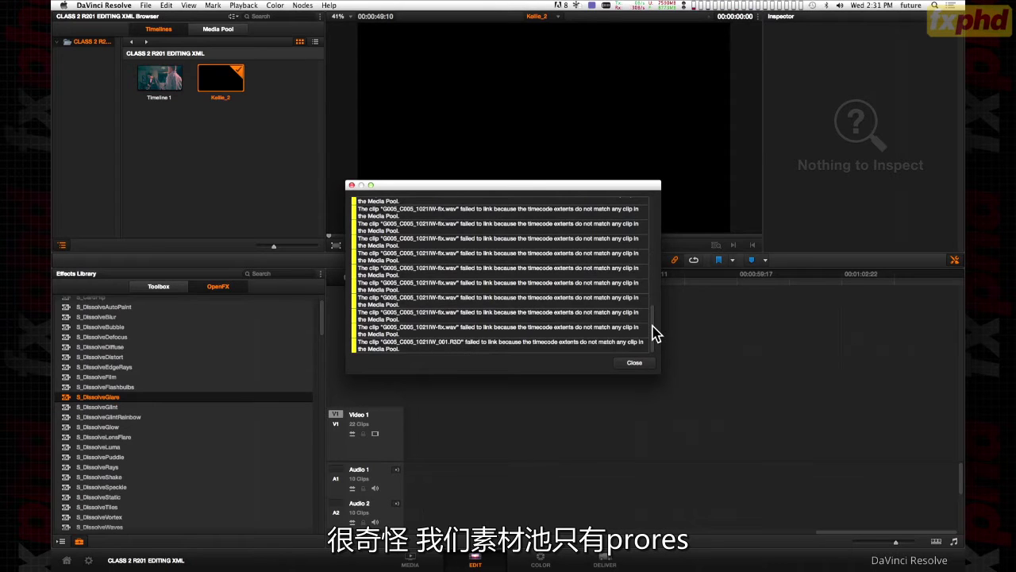
pyautogui.moveTo(651, 324); pyautogui.dragTo(644, 215)
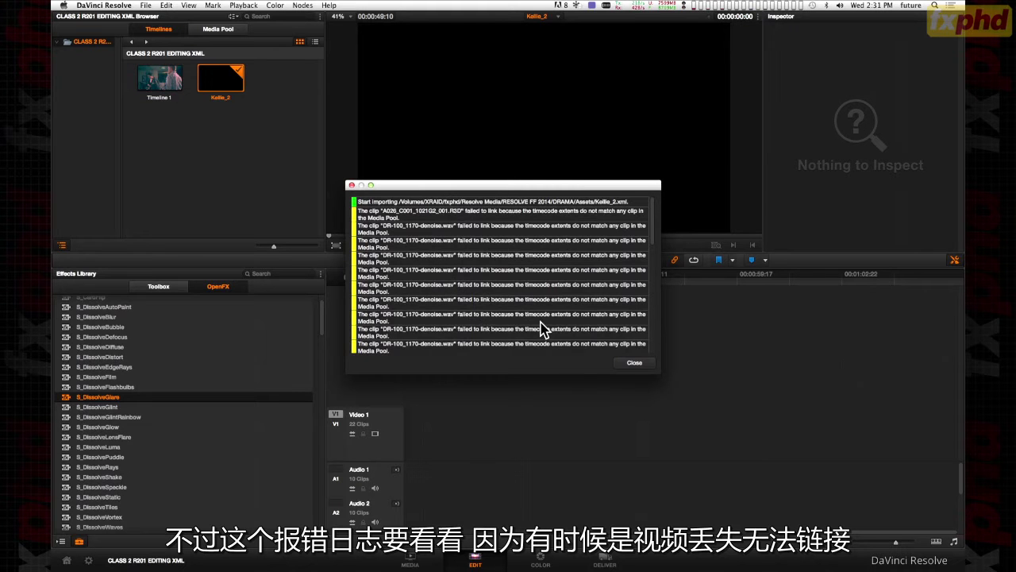
pyautogui.click(634, 363)
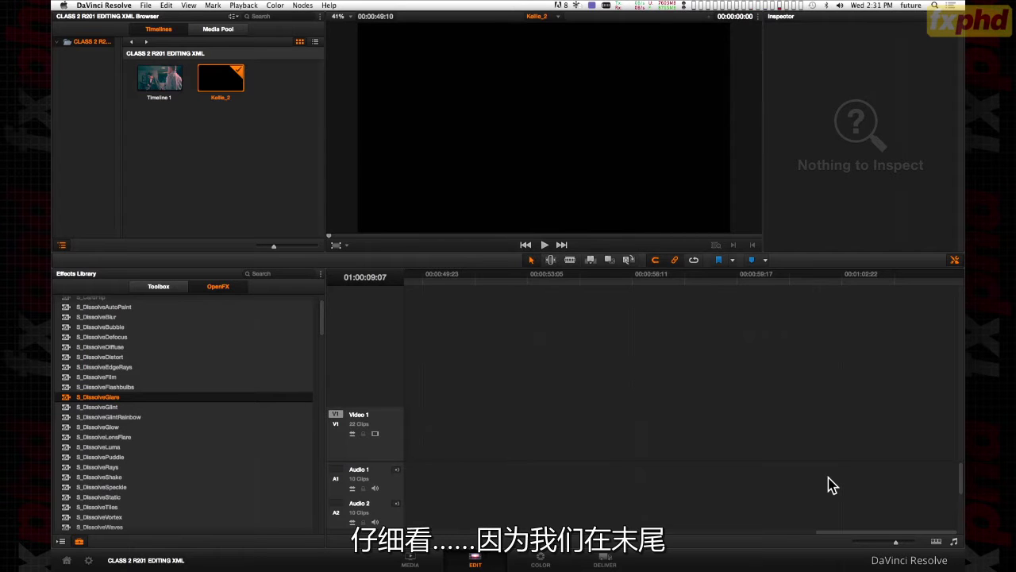
# Go to the start of the Kellie_2 timeline and inspect its first clips, including the offline one.
pyautogui.moveTo(868, 539); pyautogui.dragTo(414, 524)
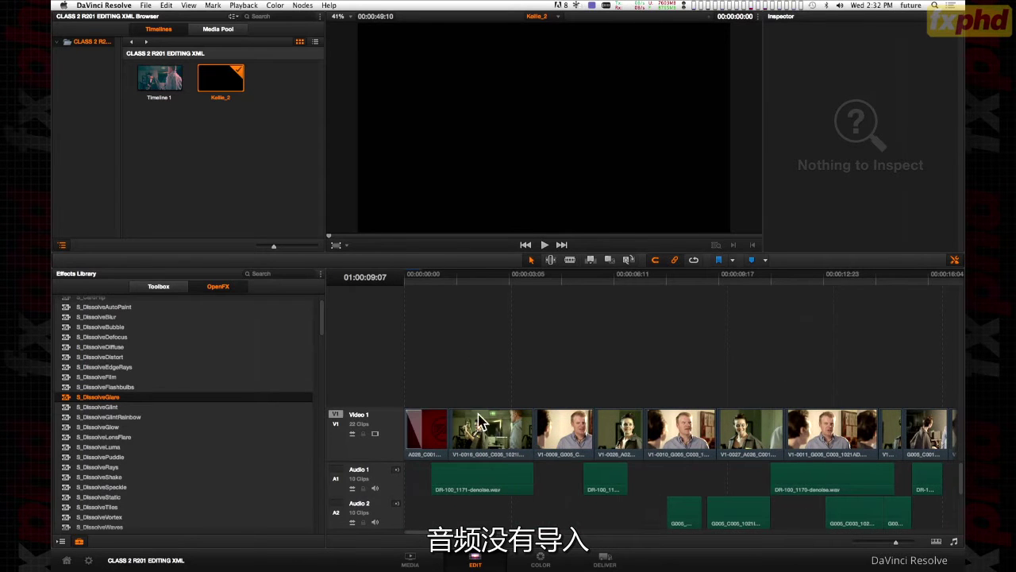
pyautogui.moveTo(481, 284)
pyautogui.mouseDown()
pyautogui.moveTo(499, 286)
pyautogui.moveTo(468, 288)
pyautogui.moveTo(656, 294)
pyautogui.moveTo(799, 268)
pyautogui.moveTo(487, 299)
pyautogui.mouseUp()
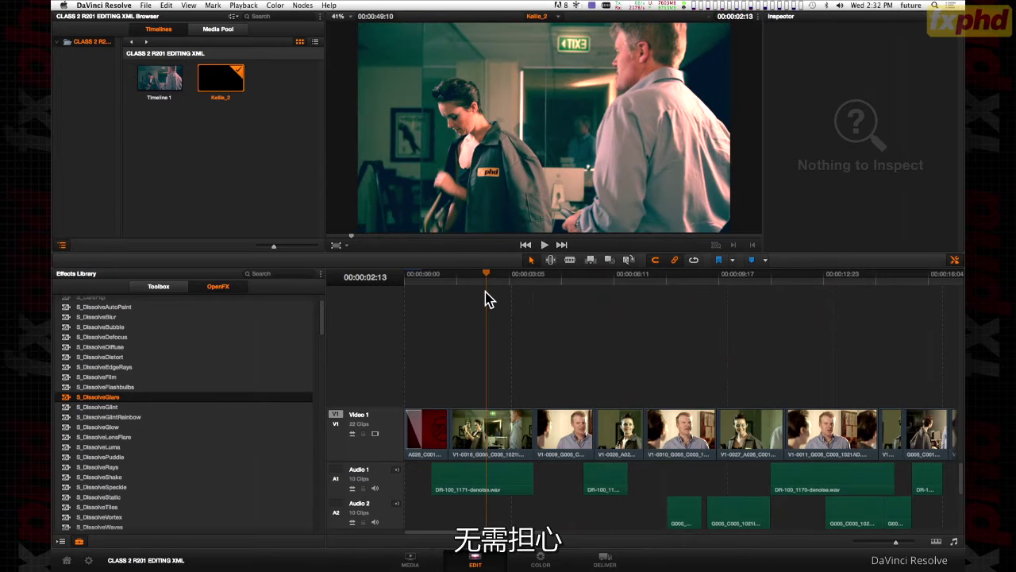
pyautogui.click(431, 279)
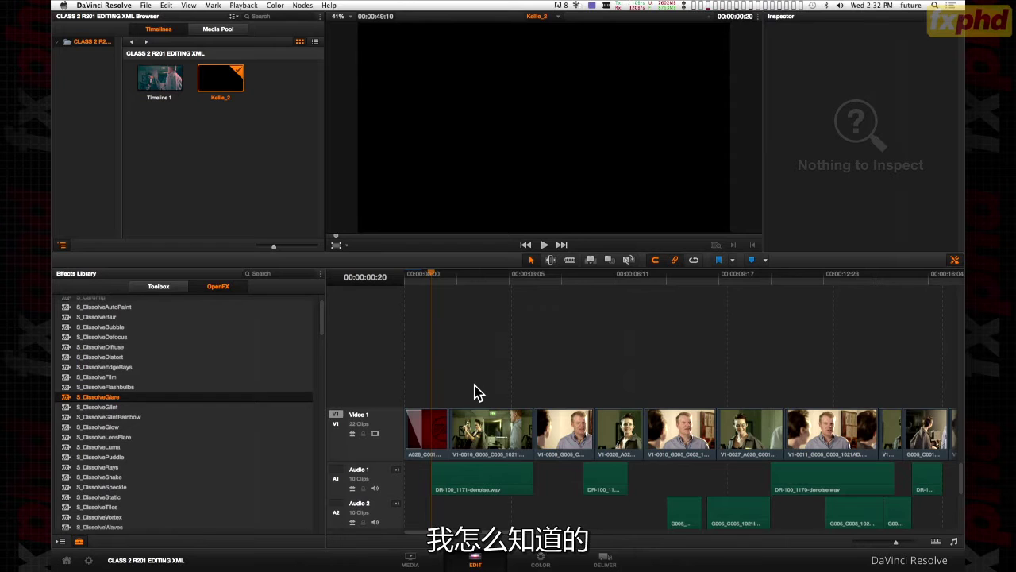
pyautogui.click(592, 287)
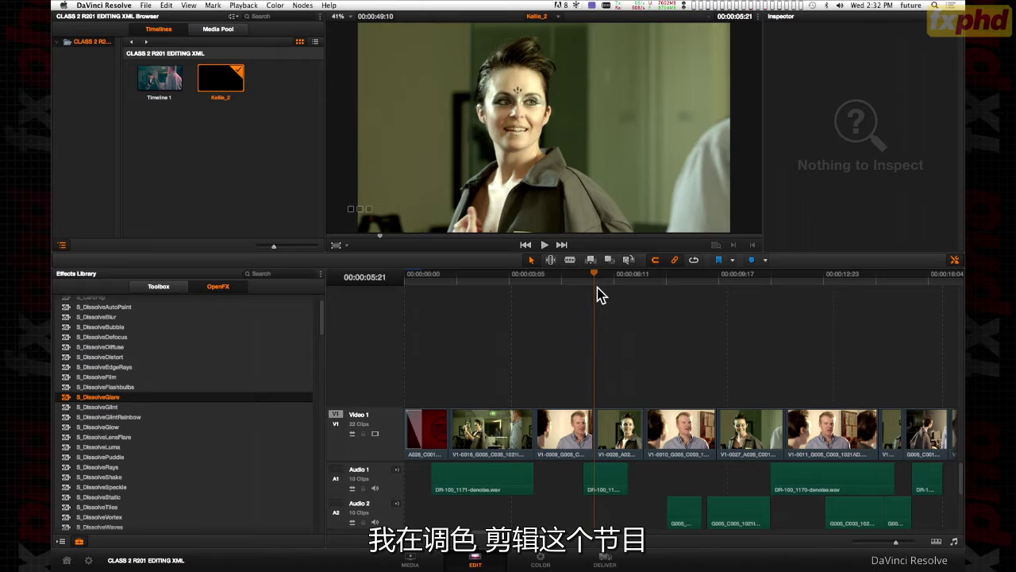
# Compare graded and ungraded clips of the Kellie_2 timeline on the Color page to check which grades carried over.
pyautogui.click(540, 564)
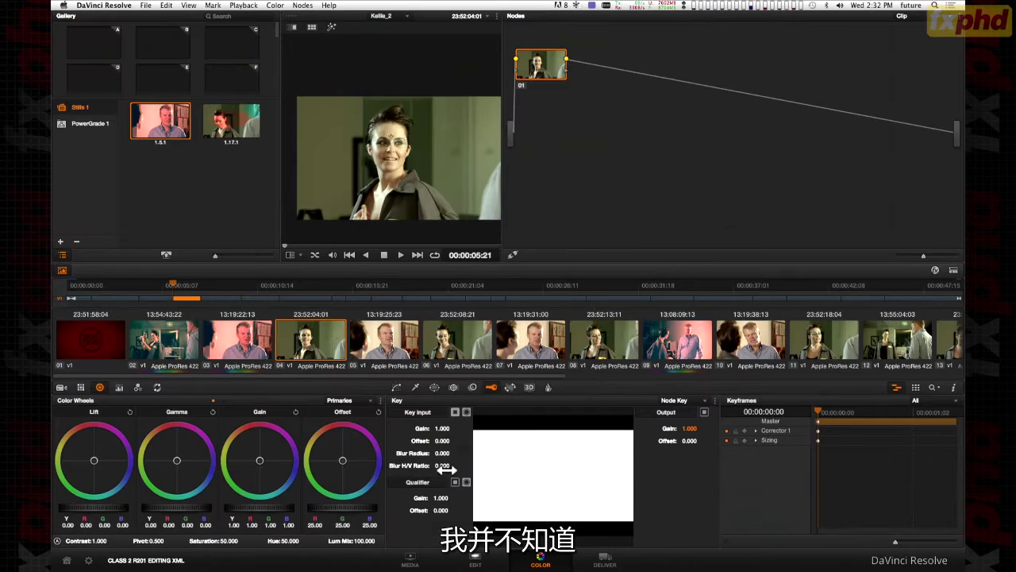
pyautogui.click(241, 333)
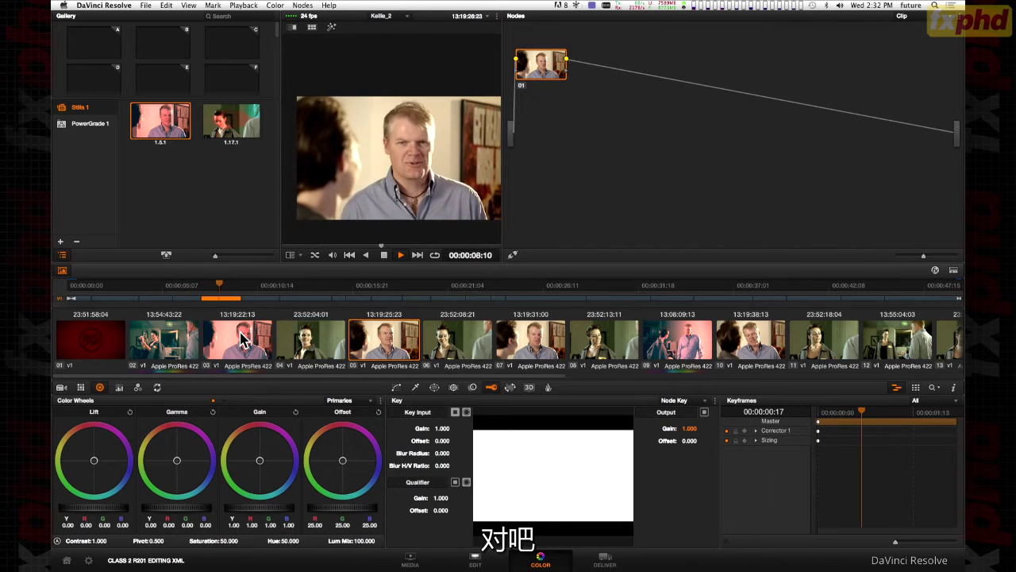
pyautogui.press('space')
pyautogui.click(252, 363)
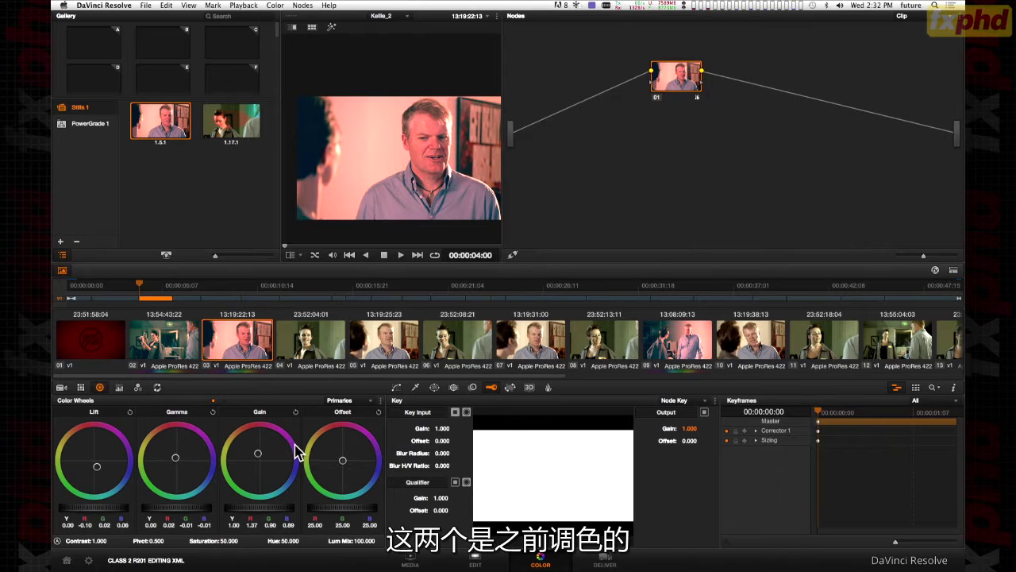
pyautogui.click(646, 362)
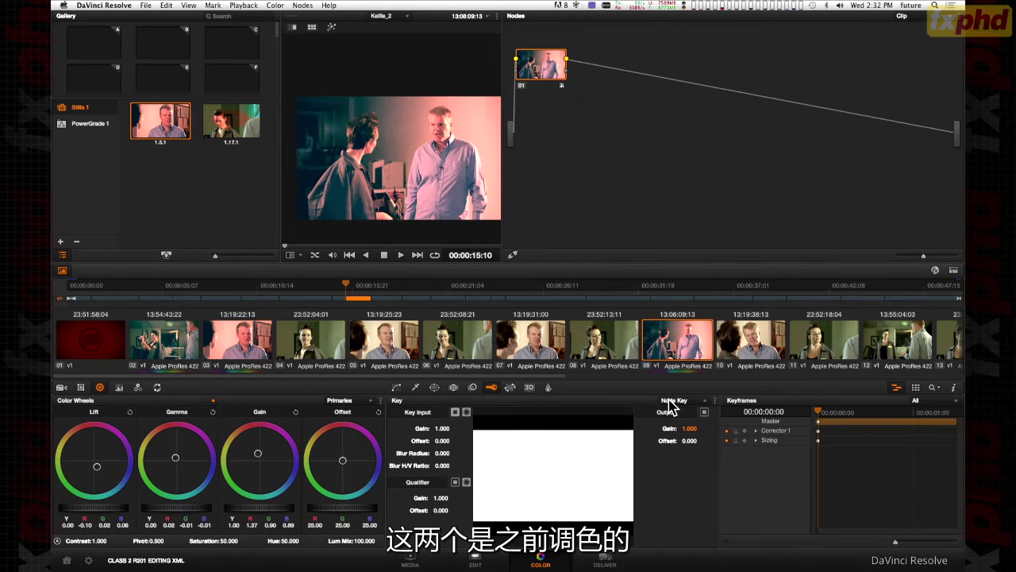
pyautogui.click(743, 349)
pyautogui.press('Down')
pyautogui.click(690, 341)
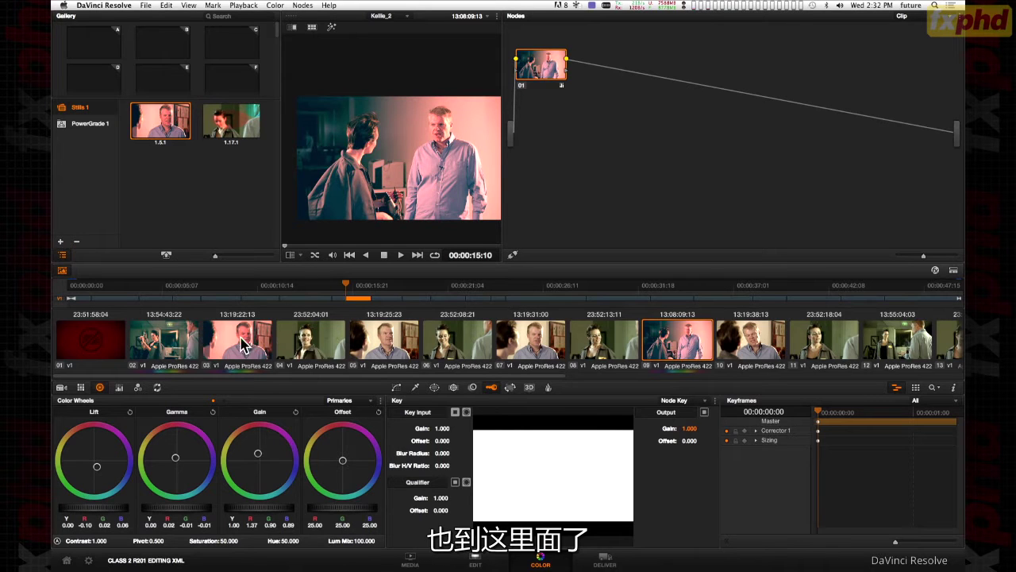
pyautogui.click(175, 346)
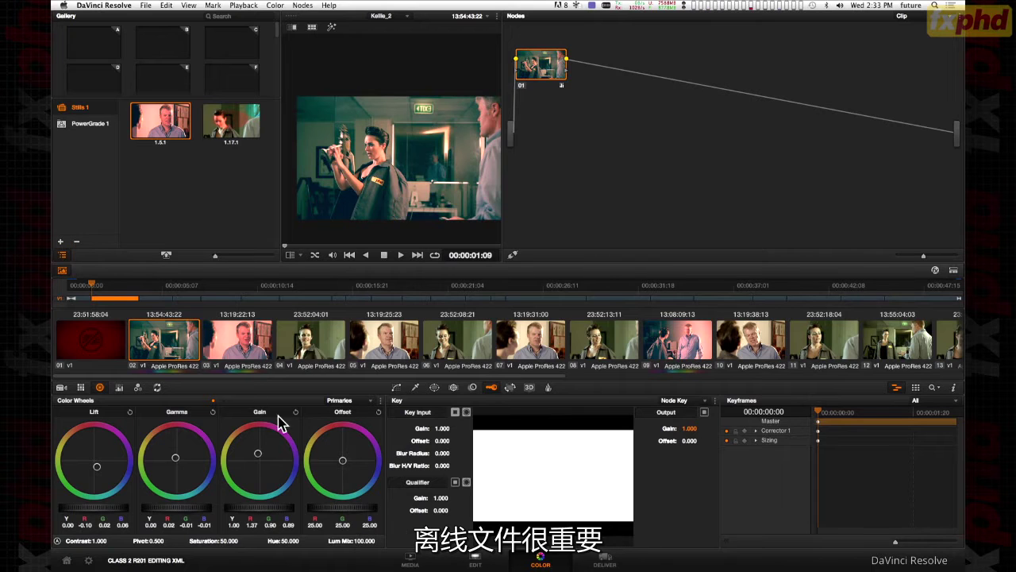
# Add Kellie_2_offline.mov from the DRAMA/Assets folder as an offline reference clip on the Media page.
pyautogui.click(410, 562)
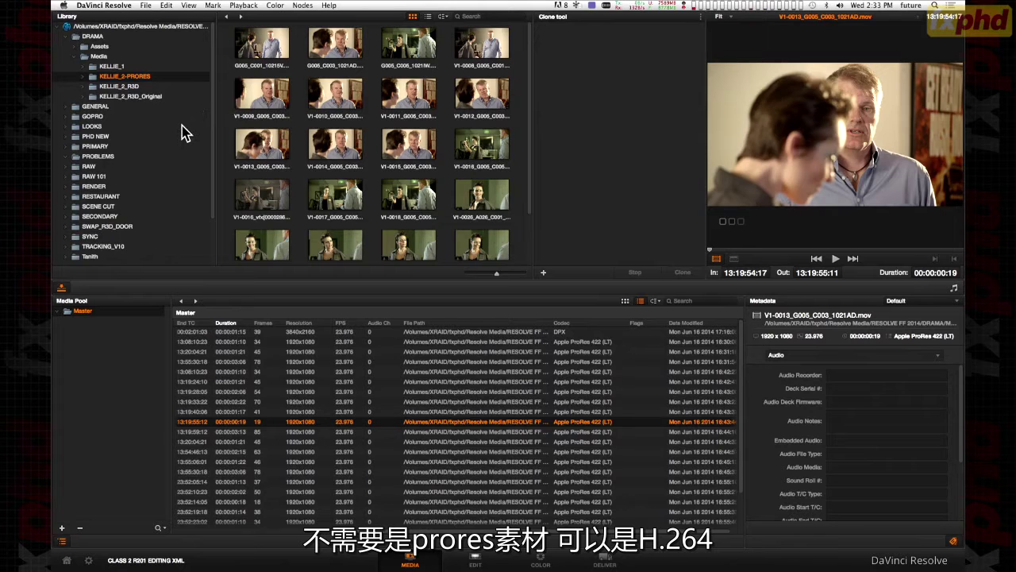
pyautogui.click(100, 48)
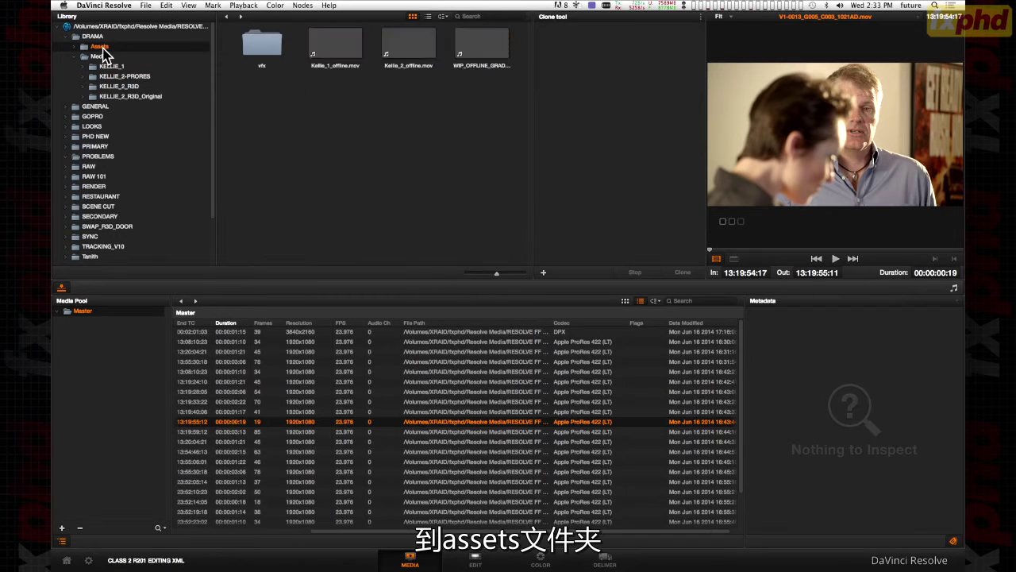
pyautogui.click(406, 48)
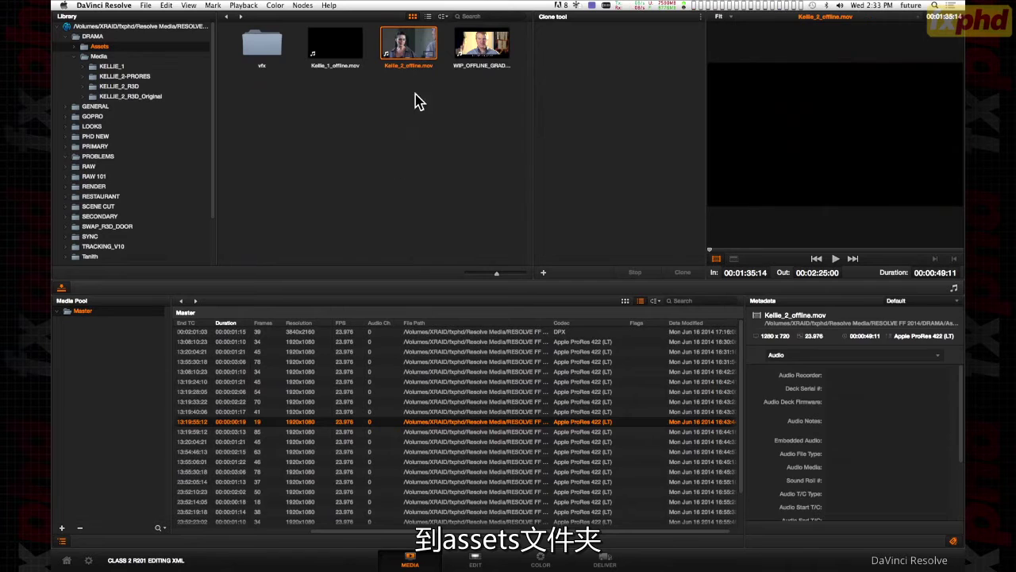
pyautogui.rightClick(401, 47)
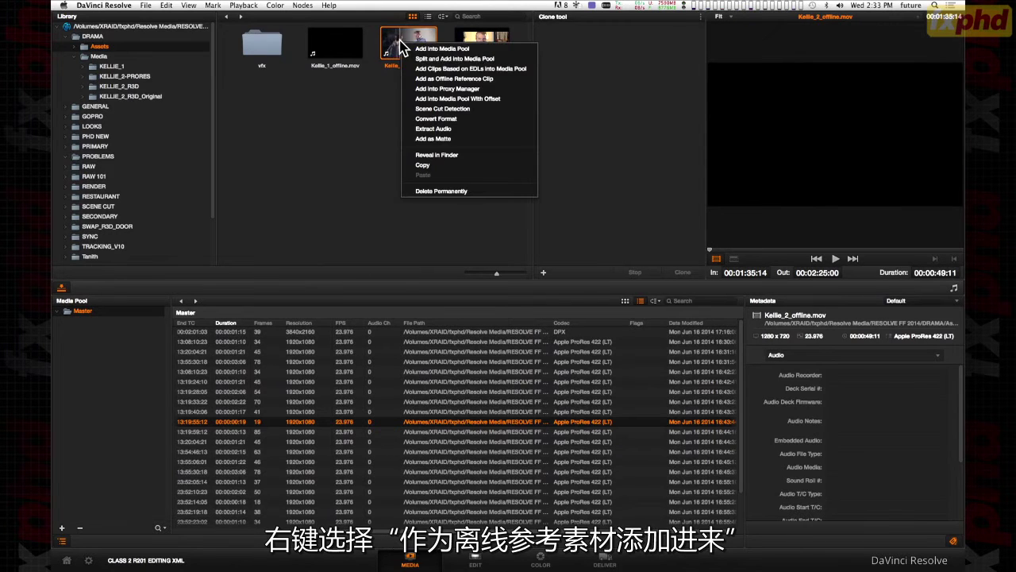
pyautogui.click(445, 79)
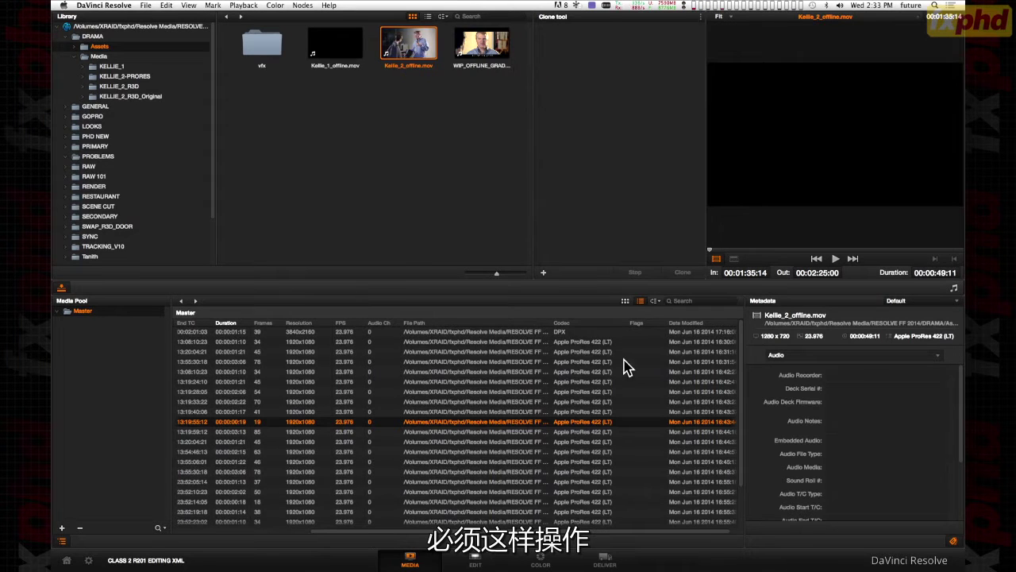
# Find Kellie_2_offline.mov in the Media Pool and link it as the offline reference clip of the Kellie_2 timeline on the Edit page.
pyautogui.scroll(-5, 742, 397)
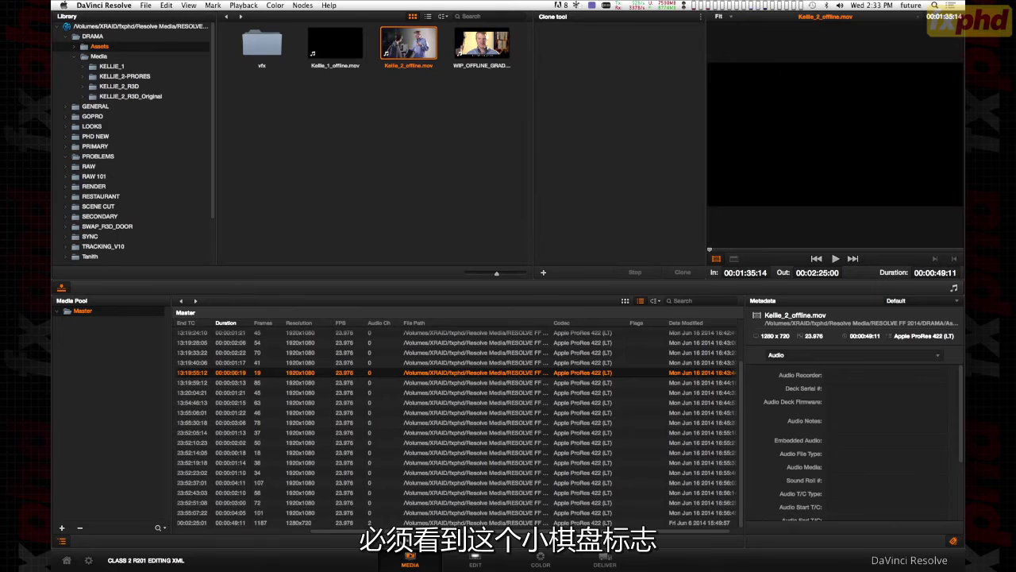
pyautogui.hscroll(-5, 454, 428)
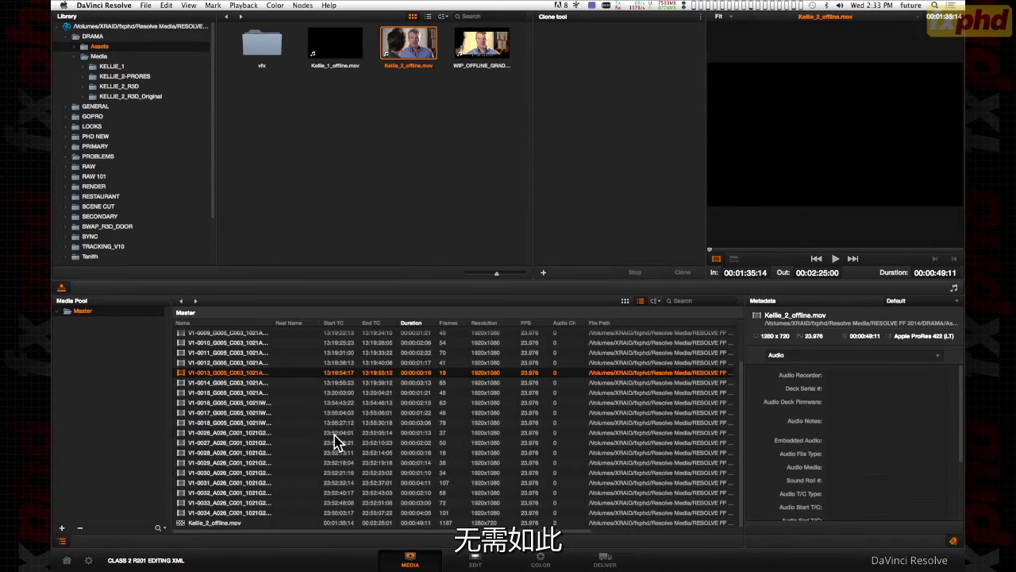
pyautogui.click(475, 560)
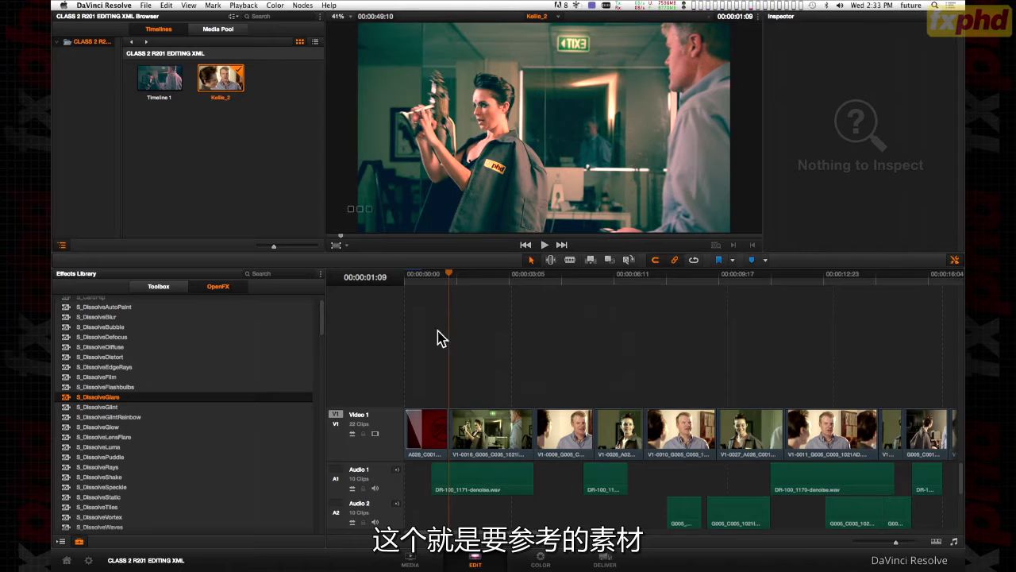
pyautogui.rightClick(217, 86)
pyautogui.moveTo(258, 186)
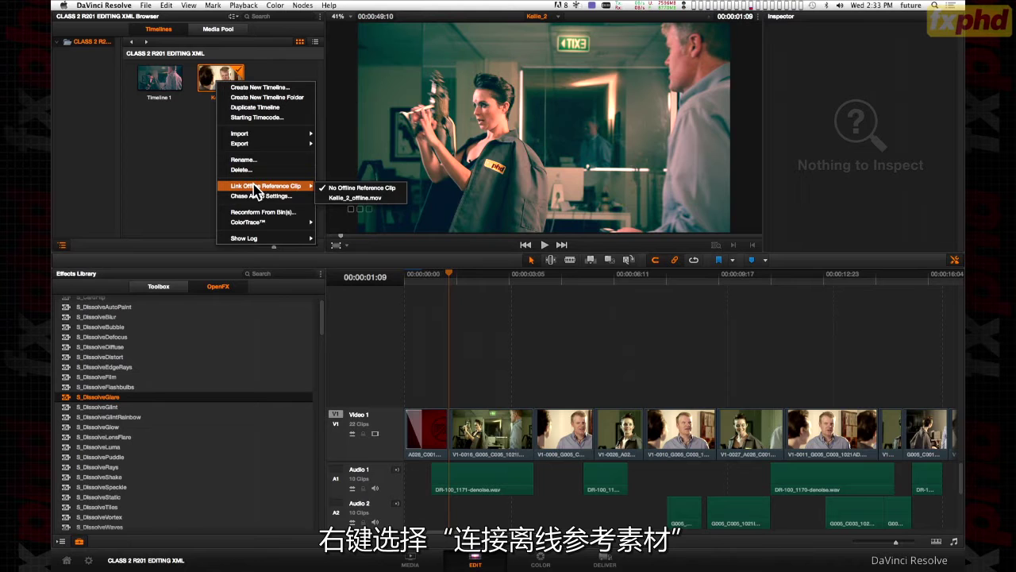
pyautogui.click(370, 199)
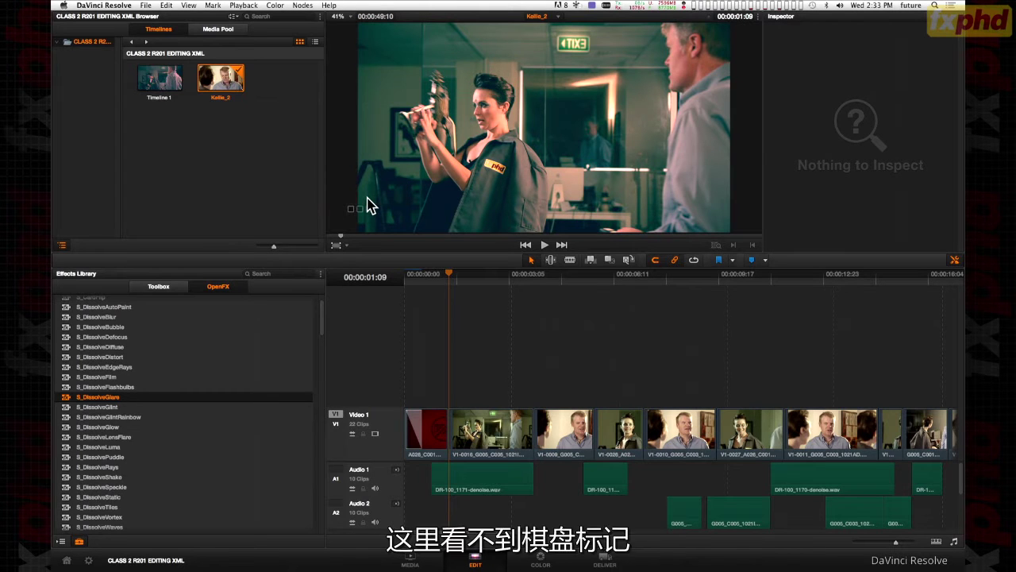
# Switch the Edit page to dual viewers and set the source viewer to offline mode.
pyautogui.click(472, 275)
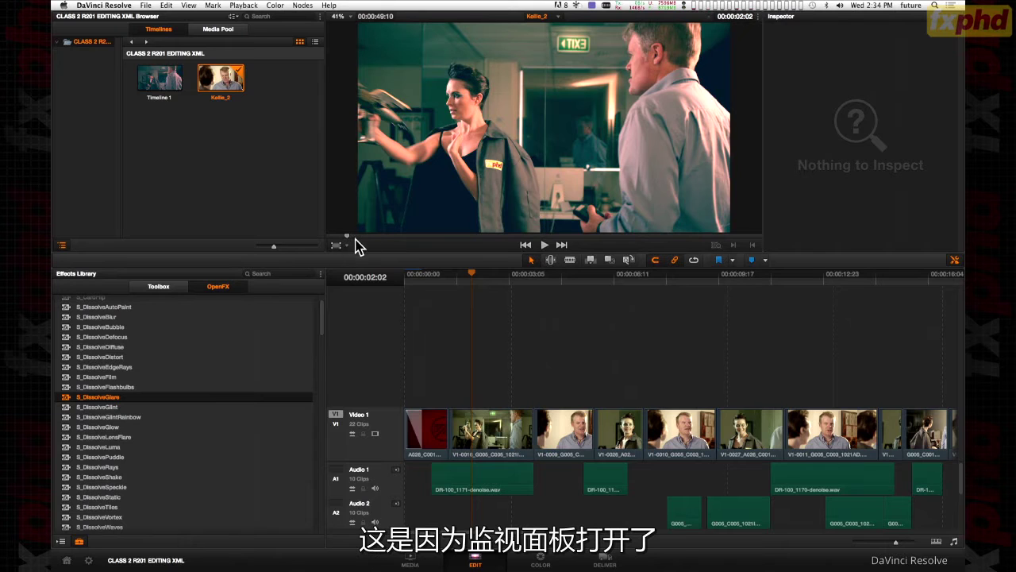
pyautogui.click(952, 261)
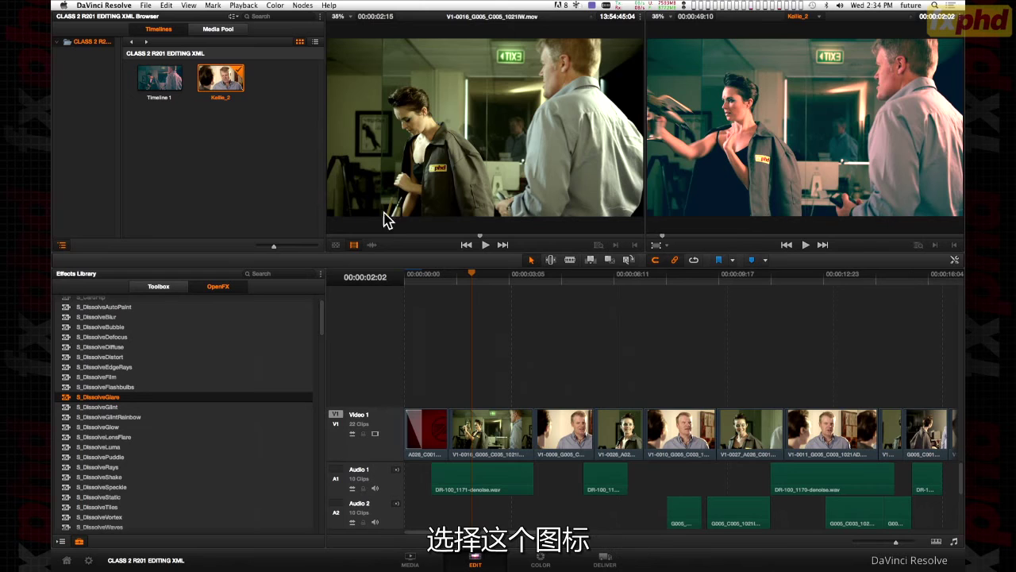
pyautogui.click(336, 245)
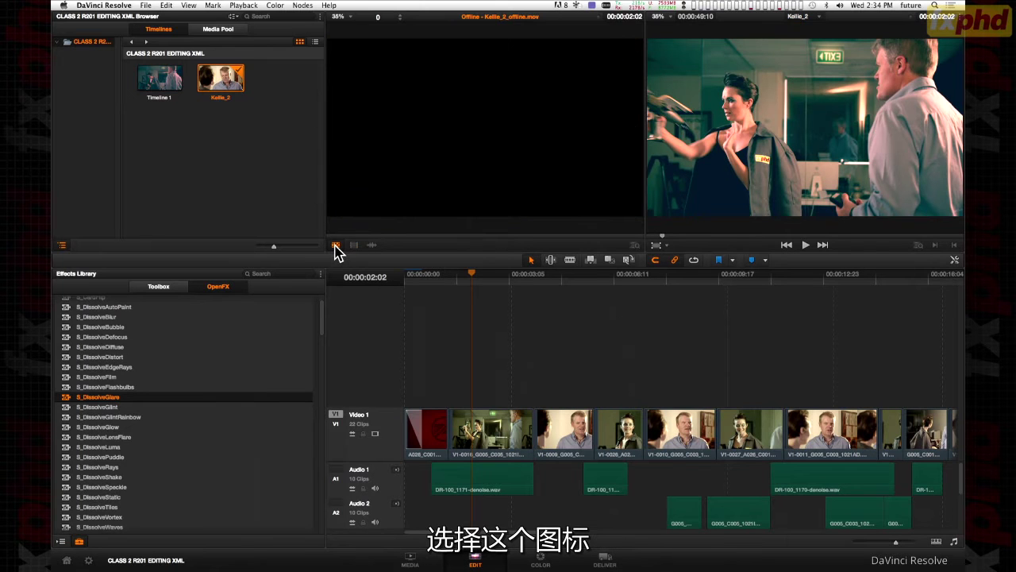
# Scrub and play part of the Kellie_2 timeline to check whether the offline reference follows it.
pyautogui.moveTo(548, 277); pyautogui.dragTo(476, 286)
pyautogui.press('space')
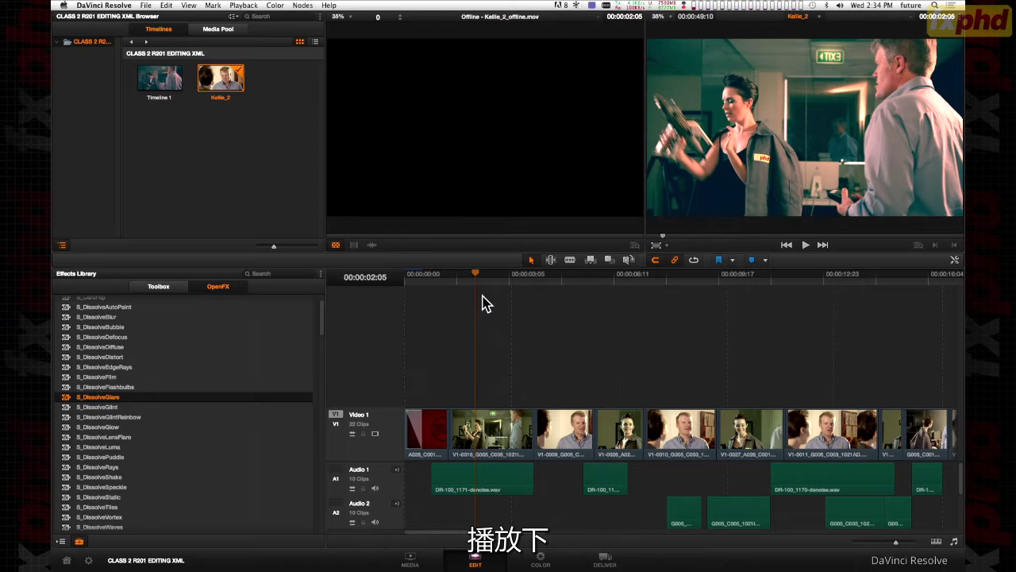
pyautogui.click(691, 237)
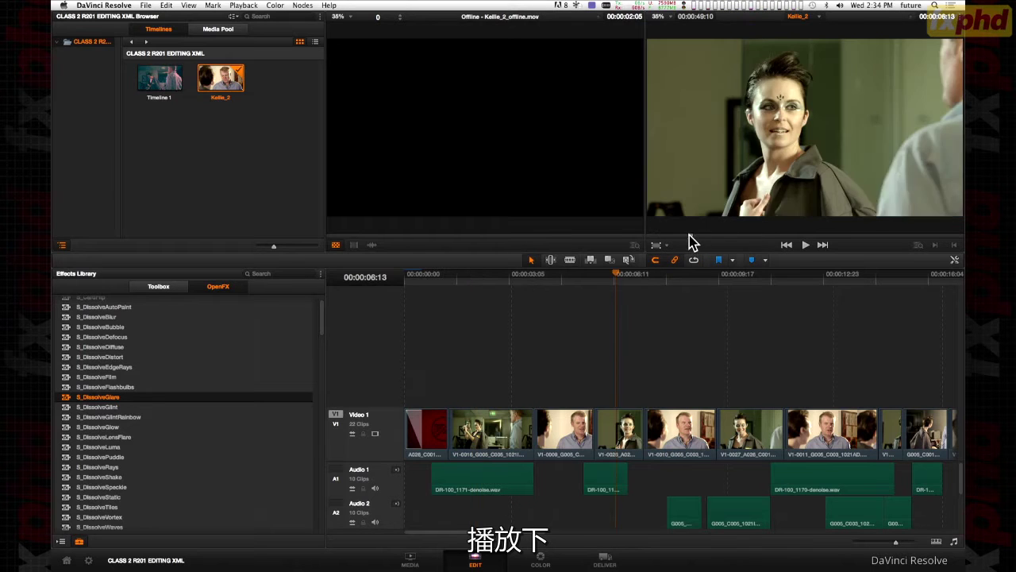
pyautogui.click(805, 246)
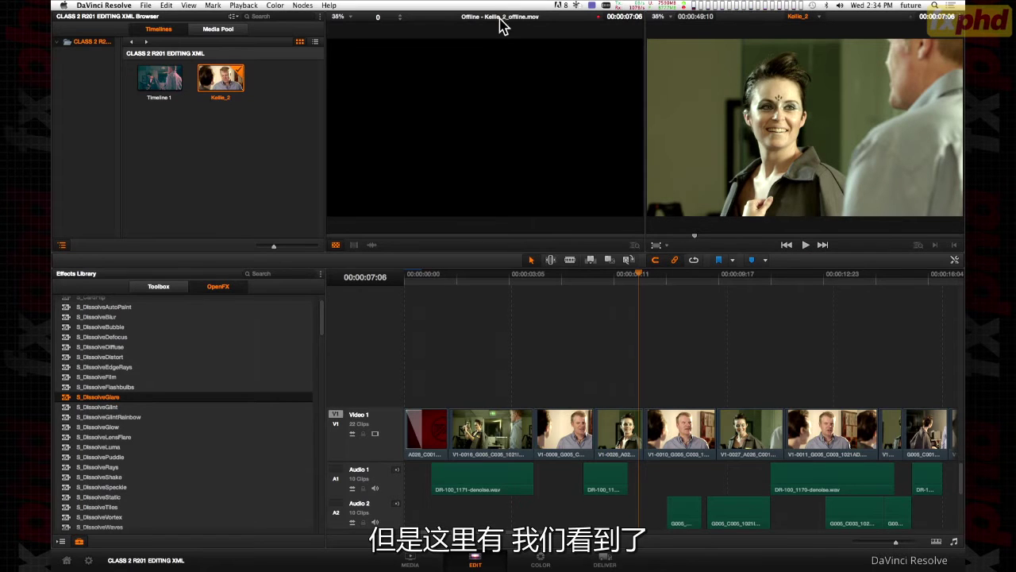
# Compare the start timecode of Kellie_2_offline.mov on the Media page with the start of the Kellie_2 timeline on the Edit page.
pyautogui.click(402, 560)
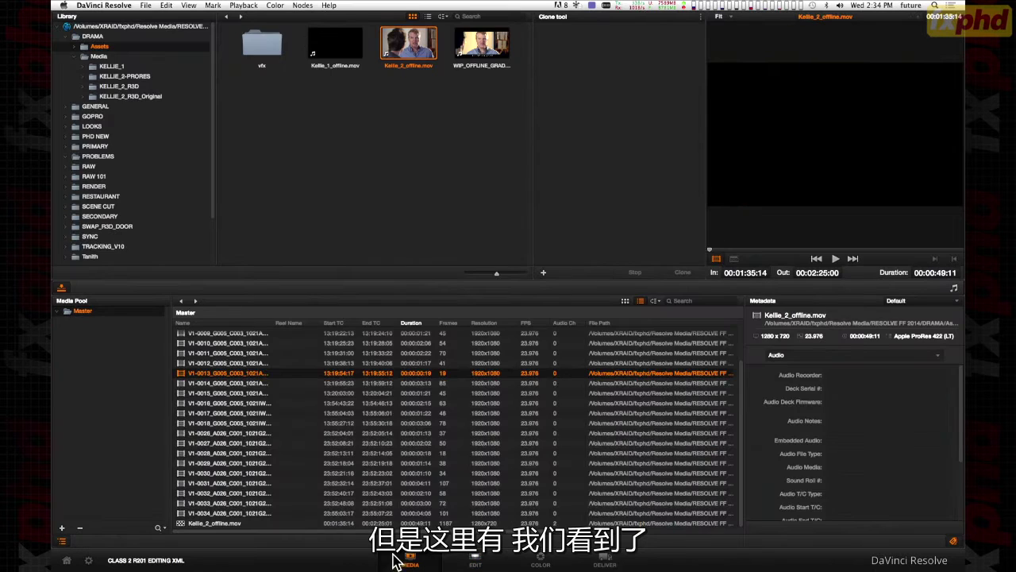
pyautogui.click(228, 526)
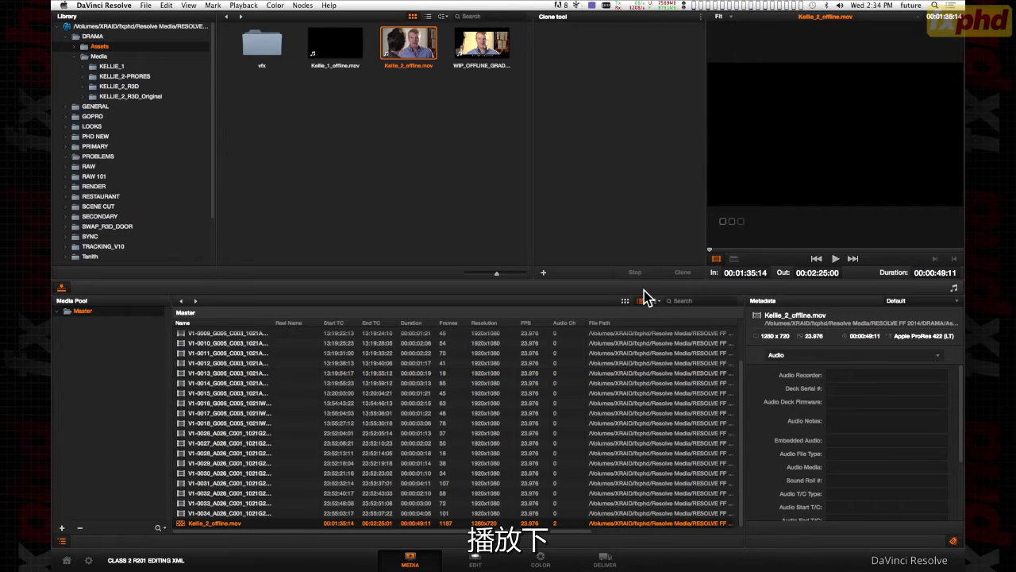
pyautogui.moveTo(728, 249); pyautogui.dragTo(709, 253)
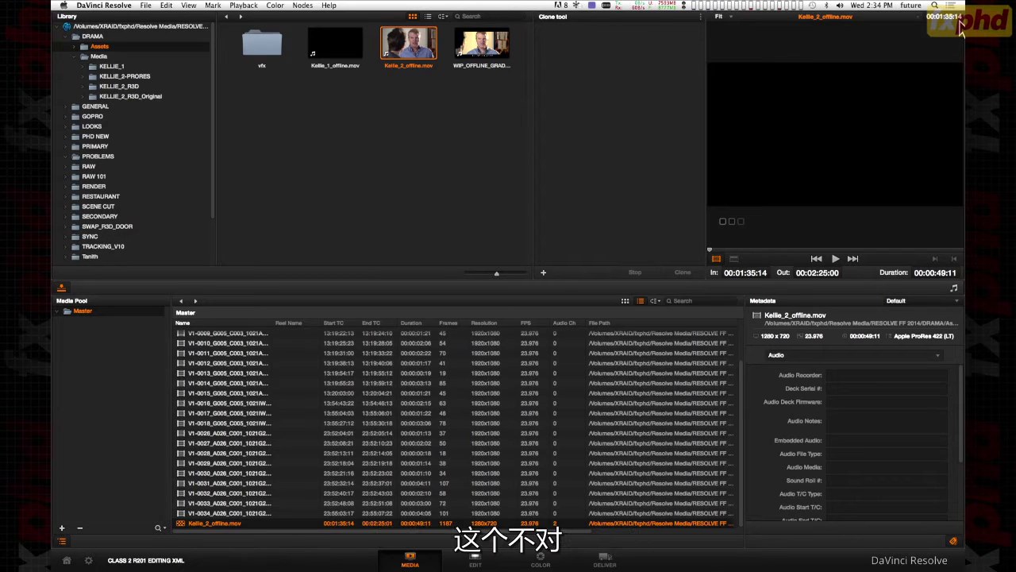
pyautogui.click(484, 564)
pyautogui.moveTo(533, 277); pyautogui.dragTo(397, 281)
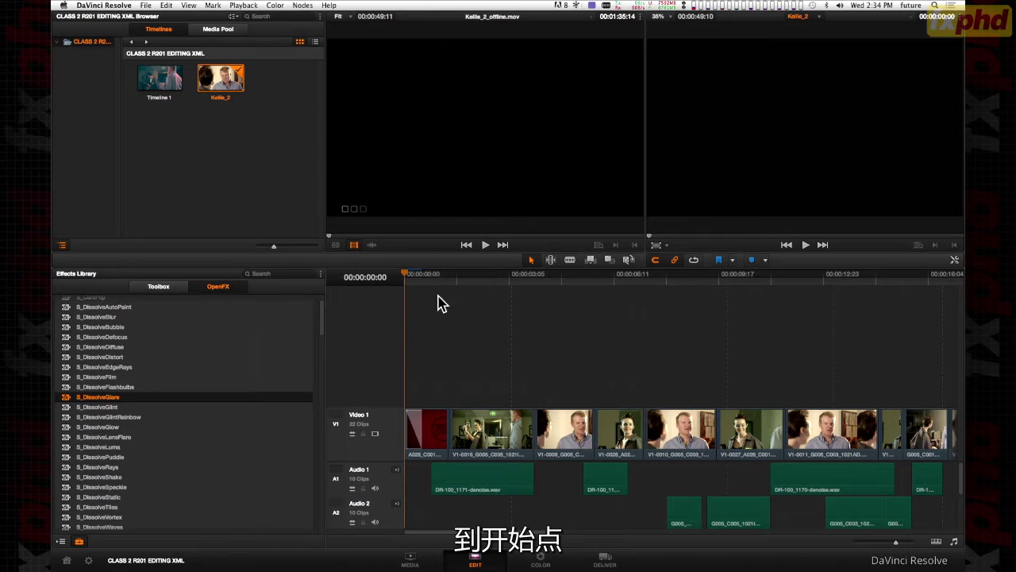
pyautogui.click(503, 275)
pyautogui.moveTo(521, 279); pyautogui.dragTo(408, 281)
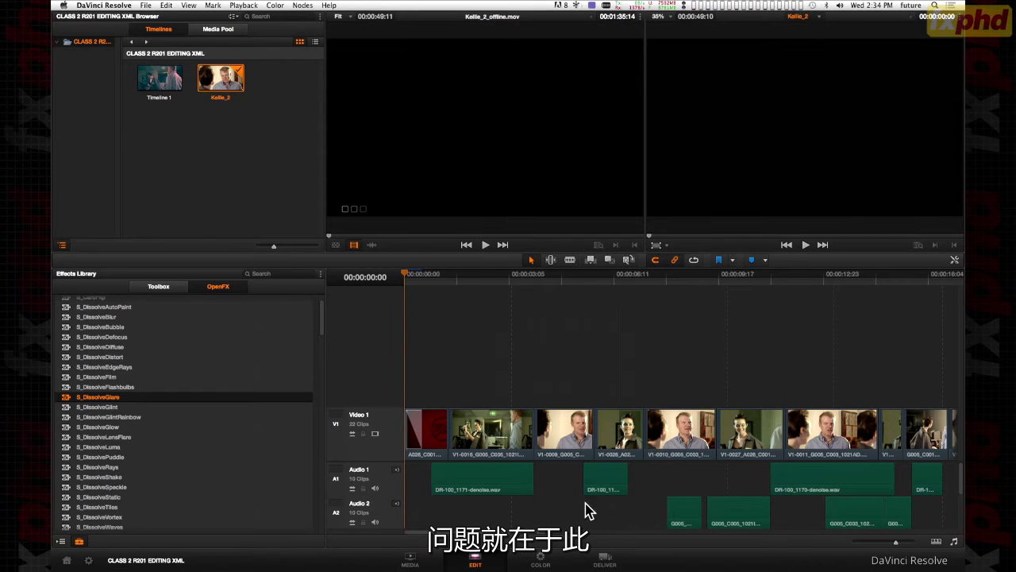
# Set the current frame timecode of Kellie_2_offline.mov to 00:00:00:00 in its clip attributes on the Media page.
pyautogui.click(410, 562)
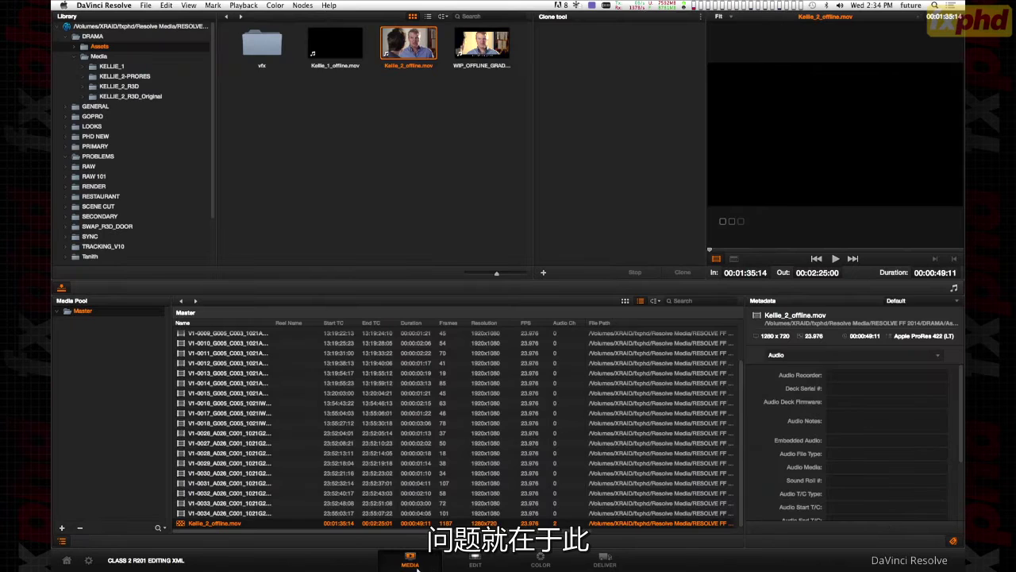
pyautogui.rightClick(223, 523)
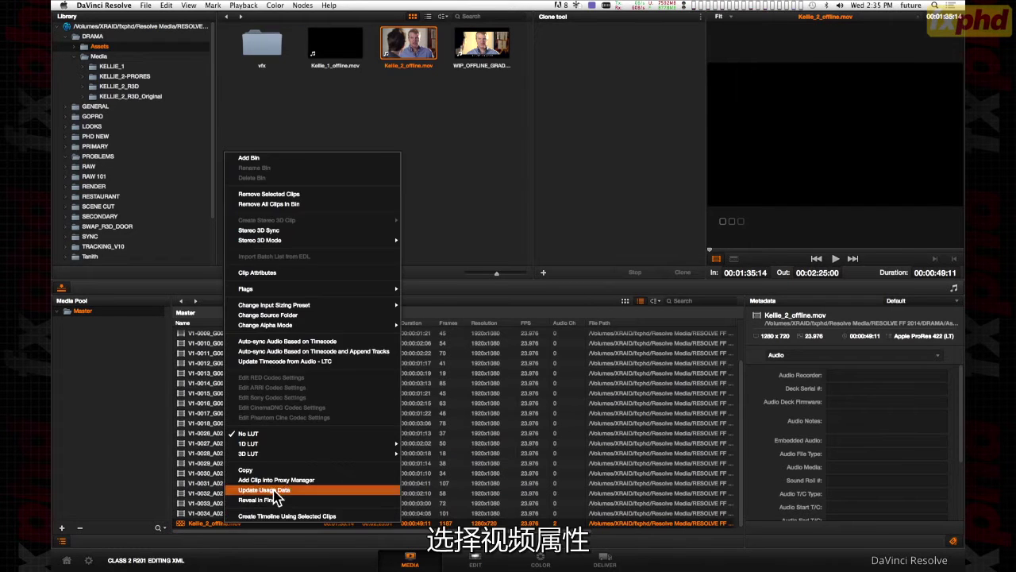
pyautogui.click(268, 273)
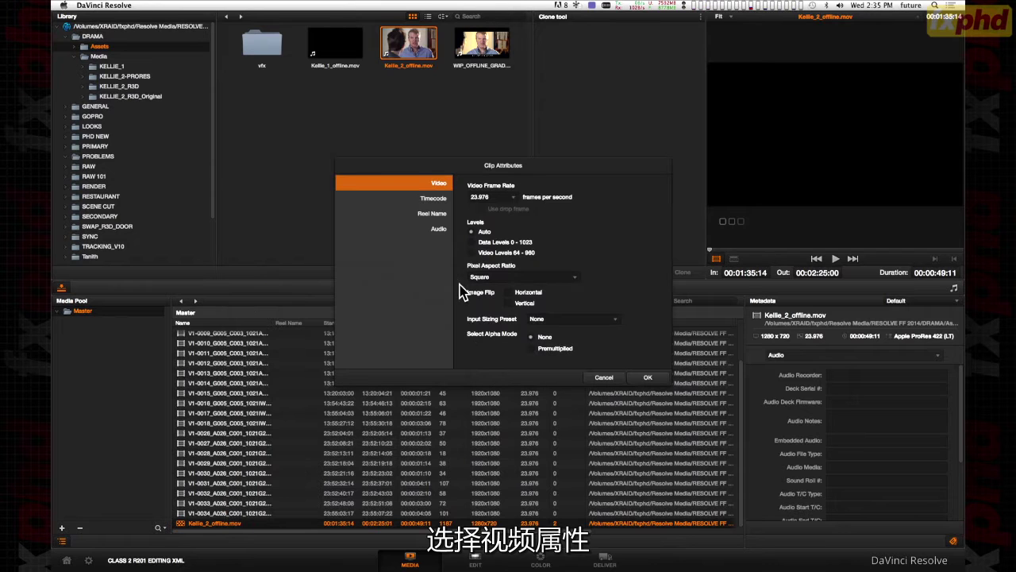
pyautogui.click(429, 199)
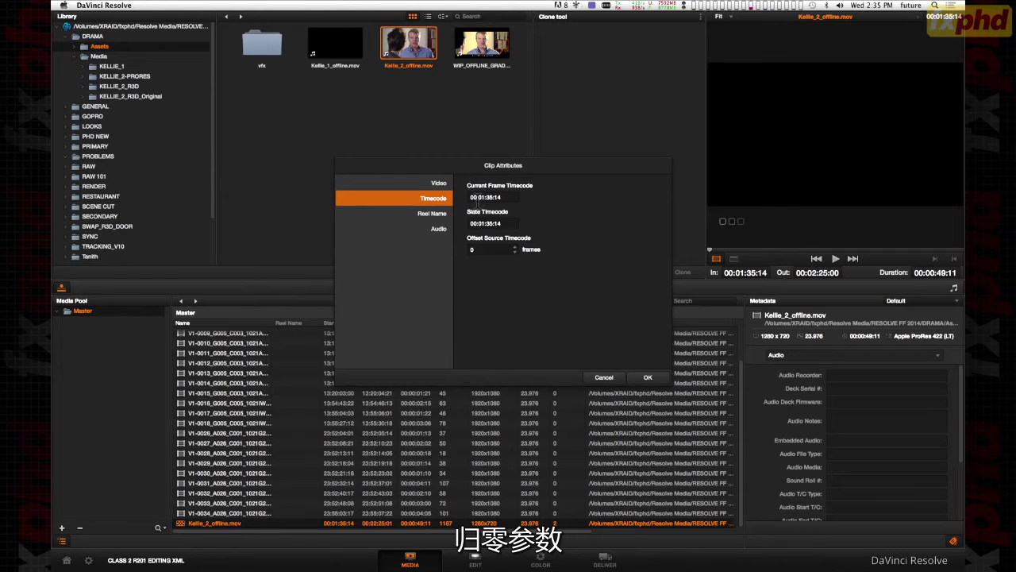
pyautogui.moveTo(468, 197); pyautogui.dragTo(556, 203)
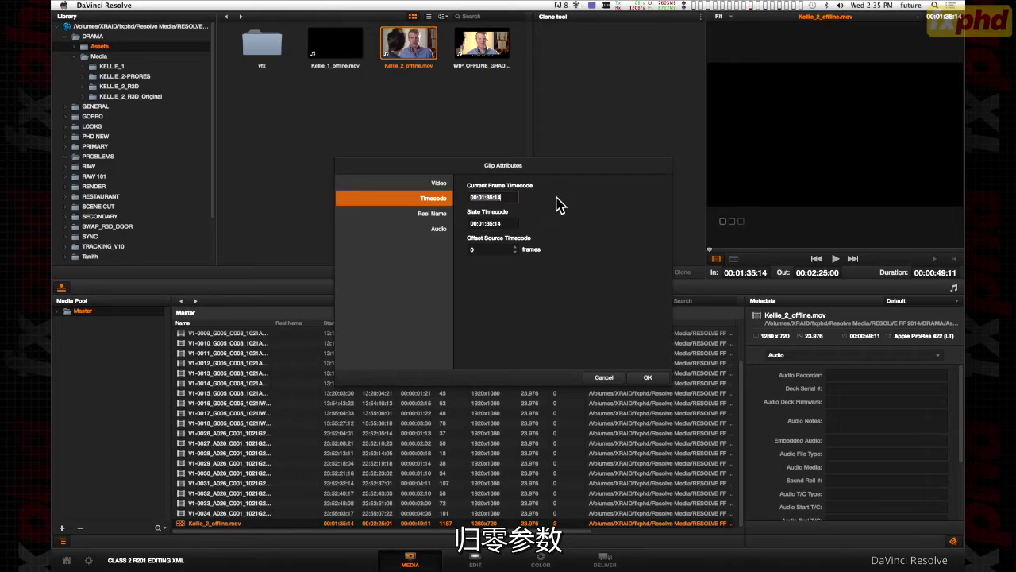
pyautogui.write('0')
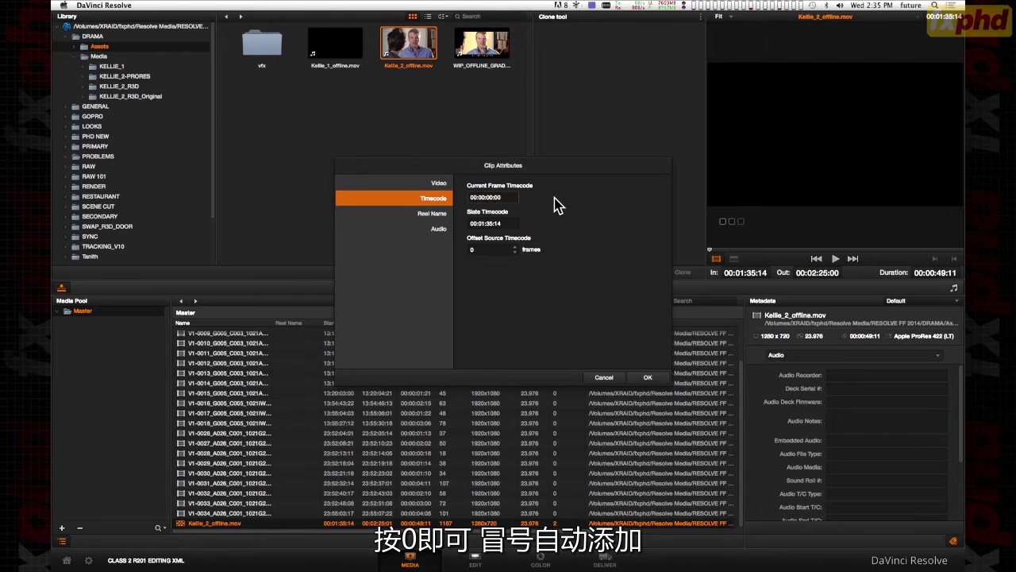
pyautogui.click(648, 379)
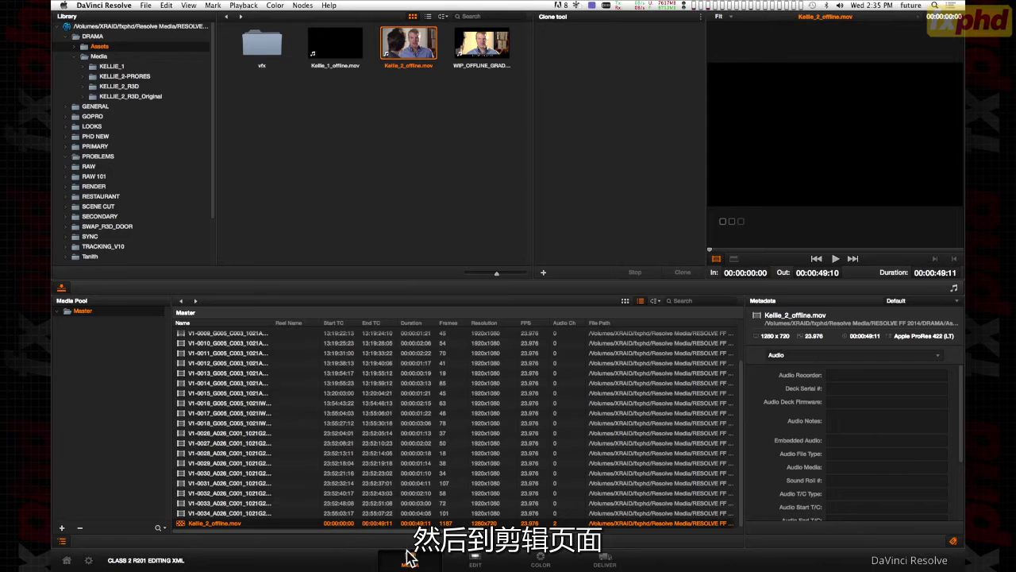
# Show the offline reference beside the Kellie_2 timeline on the Edit page and play a stretch to check their sync.
pyautogui.click(476, 561)
pyautogui.click(505, 277)
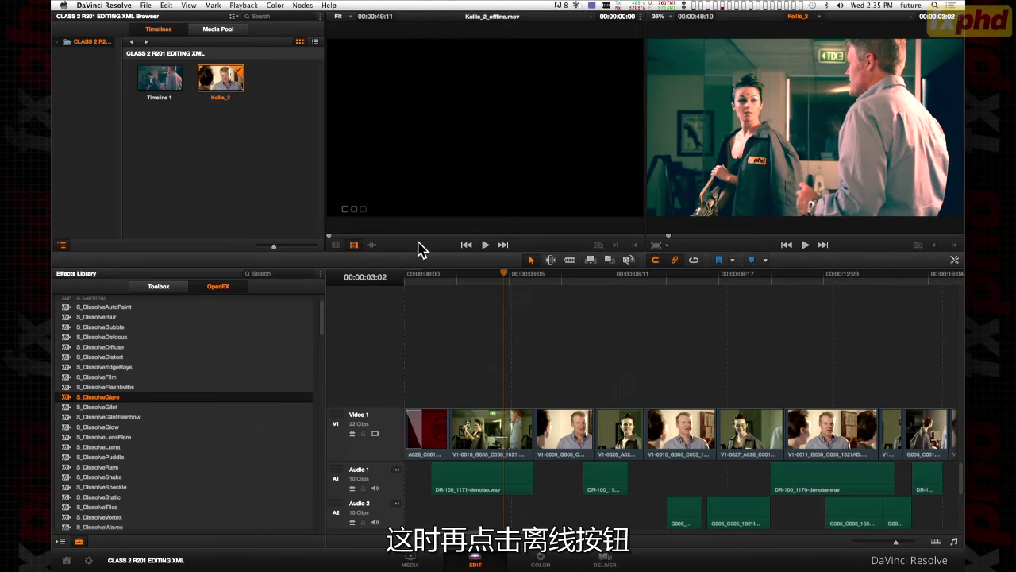
pyautogui.click(336, 244)
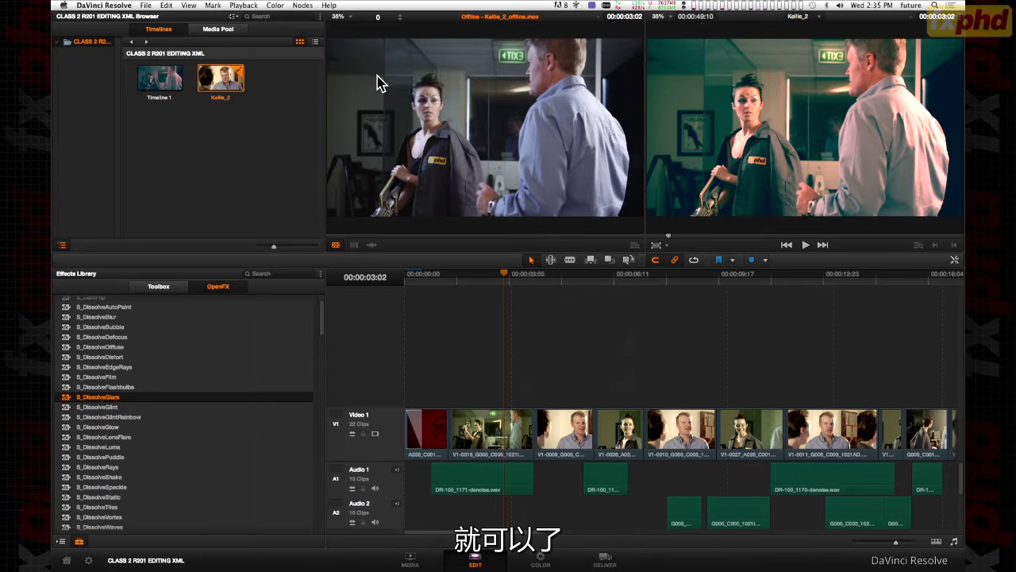
pyautogui.press('space')
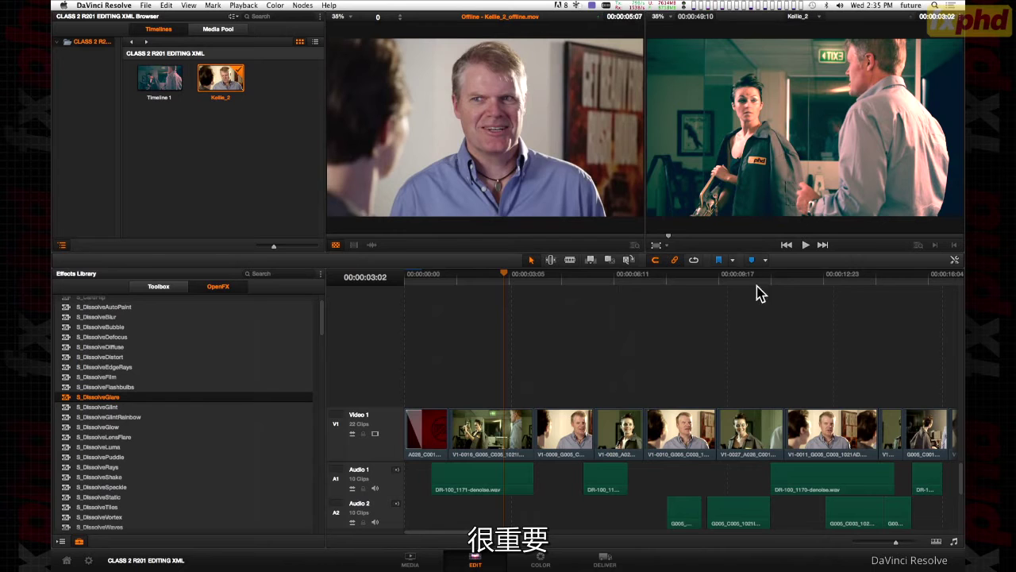
pyautogui.click(806, 245)
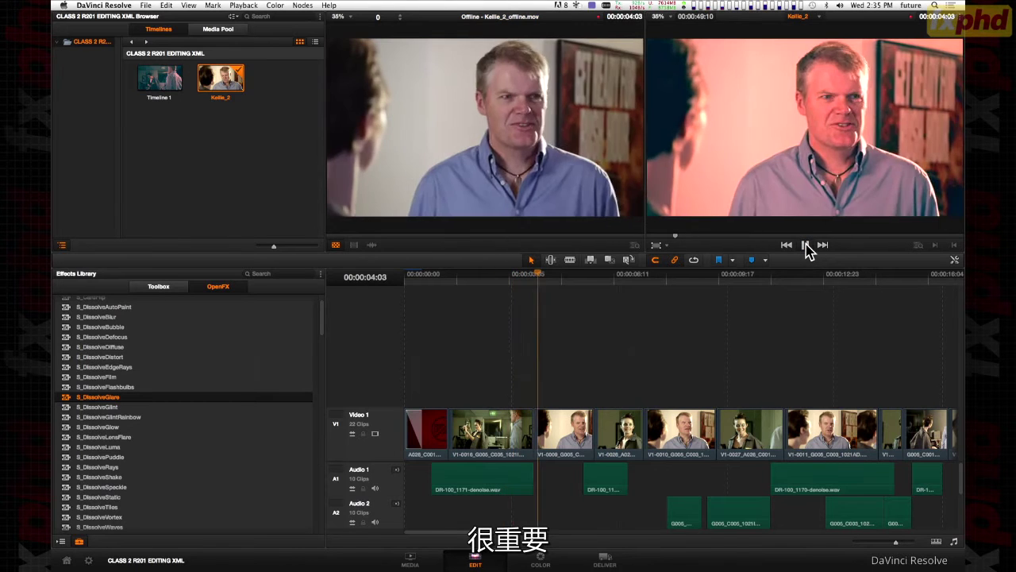
pyautogui.click(806, 245)
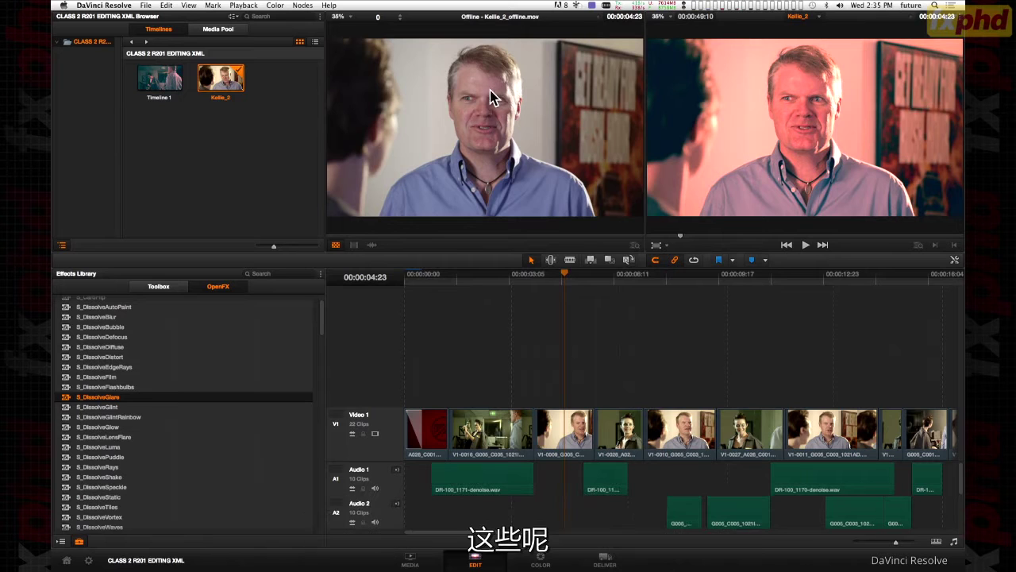
# Inspect the offline first clip with its cross dissolve and the second clip of Kellie_2 against the offline reference.
pyautogui.click(429, 277)
pyautogui.moveTo(428, 277); pyautogui.dragTo(419, 278)
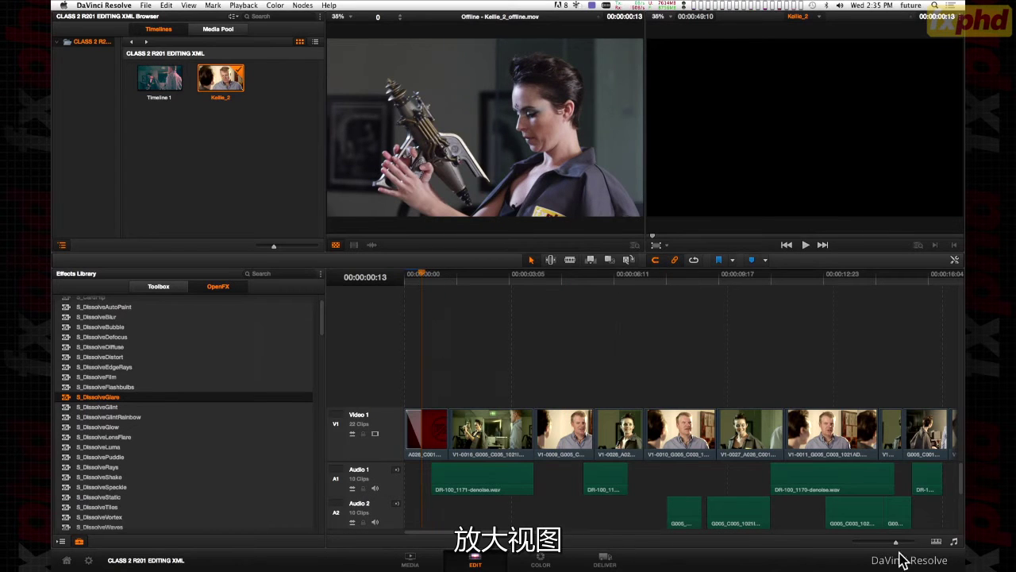
pyautogui.moveTo(898, 543); pyautogui.dragTo(909, 545)
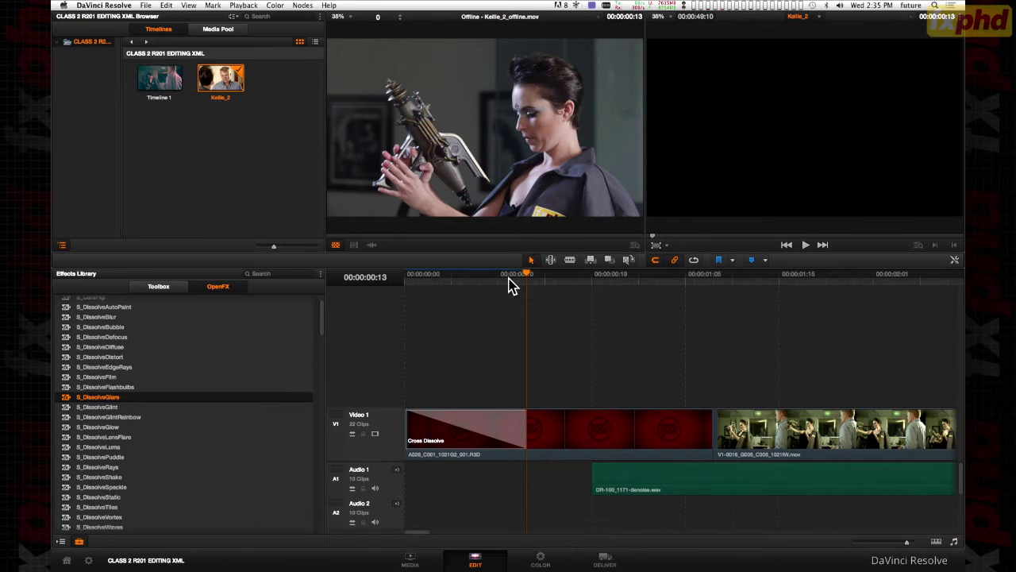
pyautogui.moveTo(537, 286); pyautogui.dragTo(553, 286)
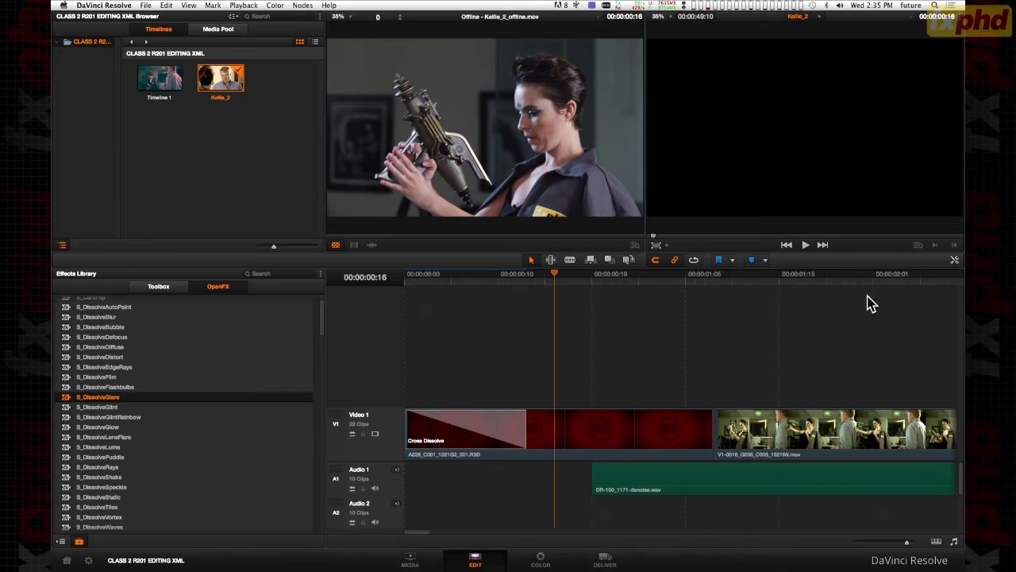
pyautogui.click(835, 285)
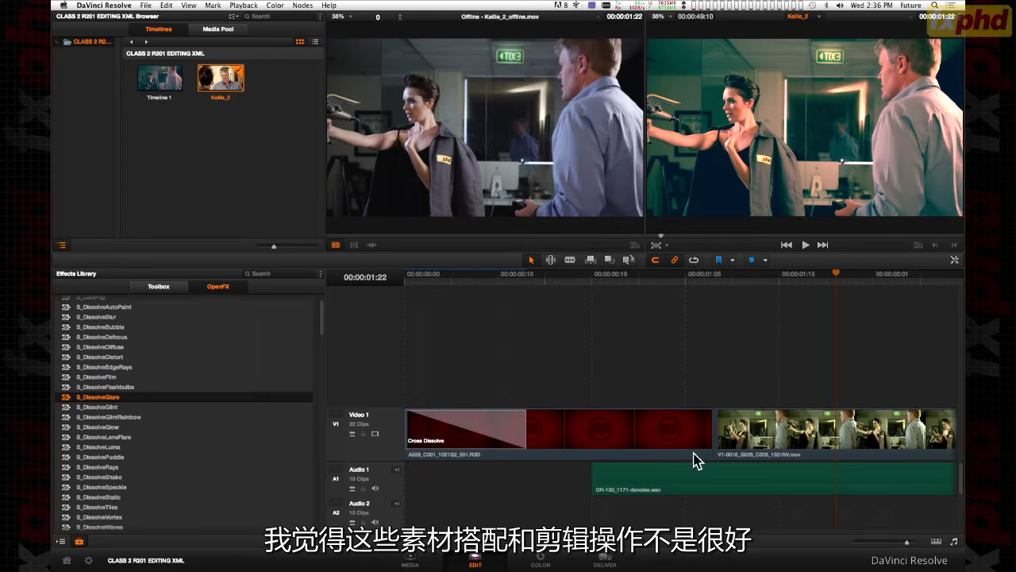
# Look through several graded and ungraded clips of the Kellie_2 timeline on the Color page.
pyautogui.click(543, 564)
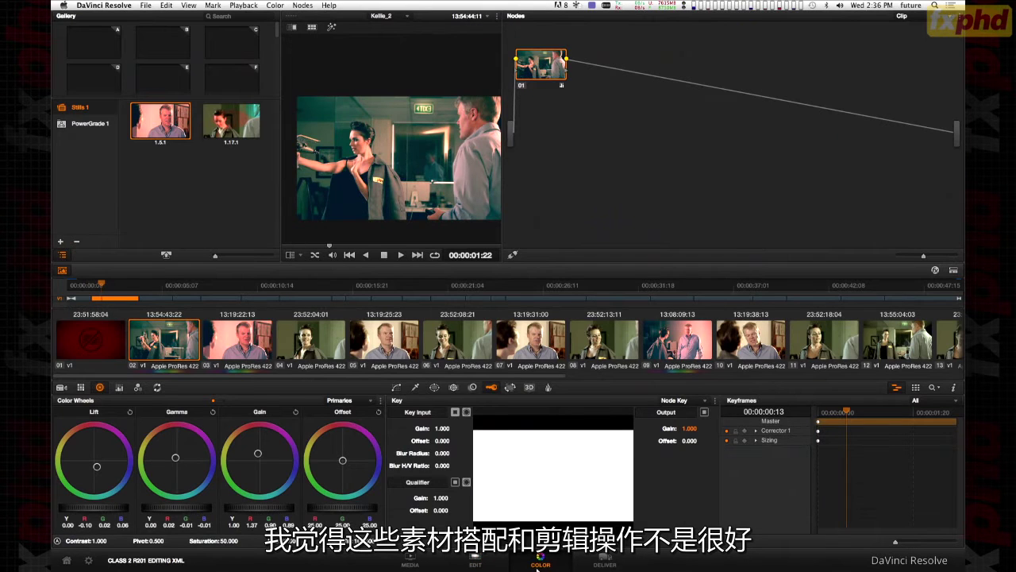
pyautogui.click(530, 341)
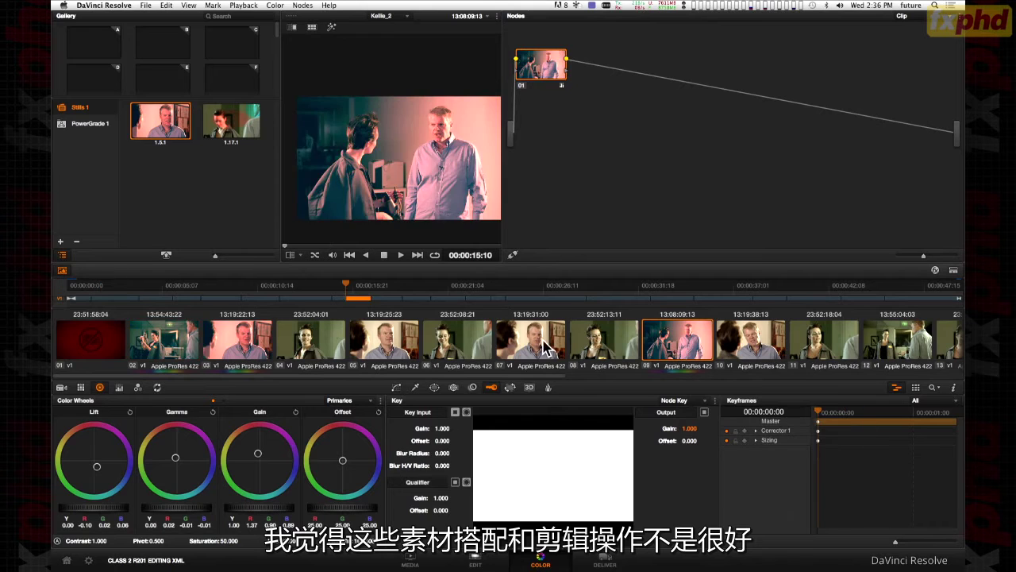
pyautogui.click(405, 347)
pyautogui.click(436, 349)
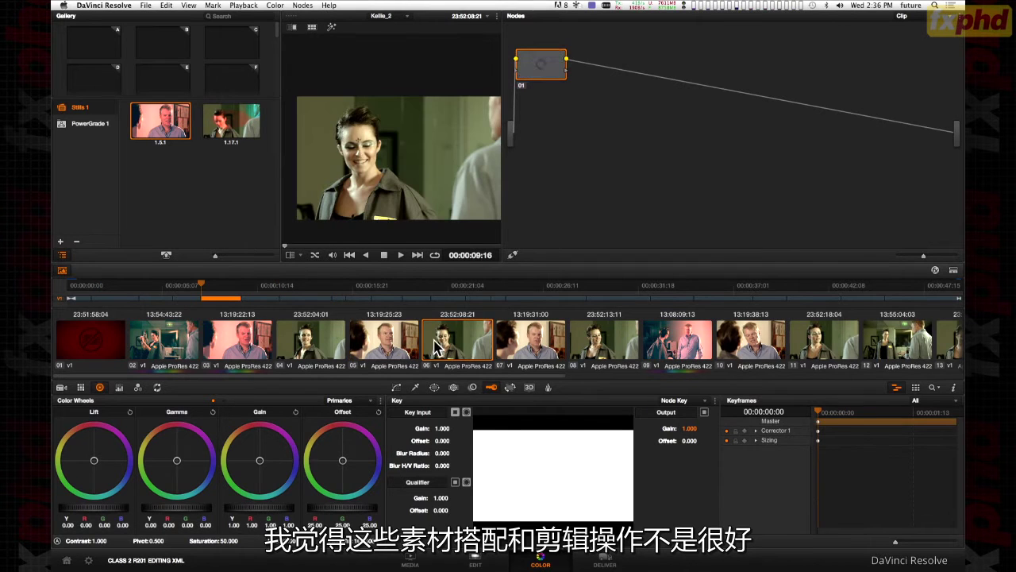
# Play the fifth clip of the Kellie_2 timeline on the Color page to check its framing and contrast.
pyautogui.click(386, 347)
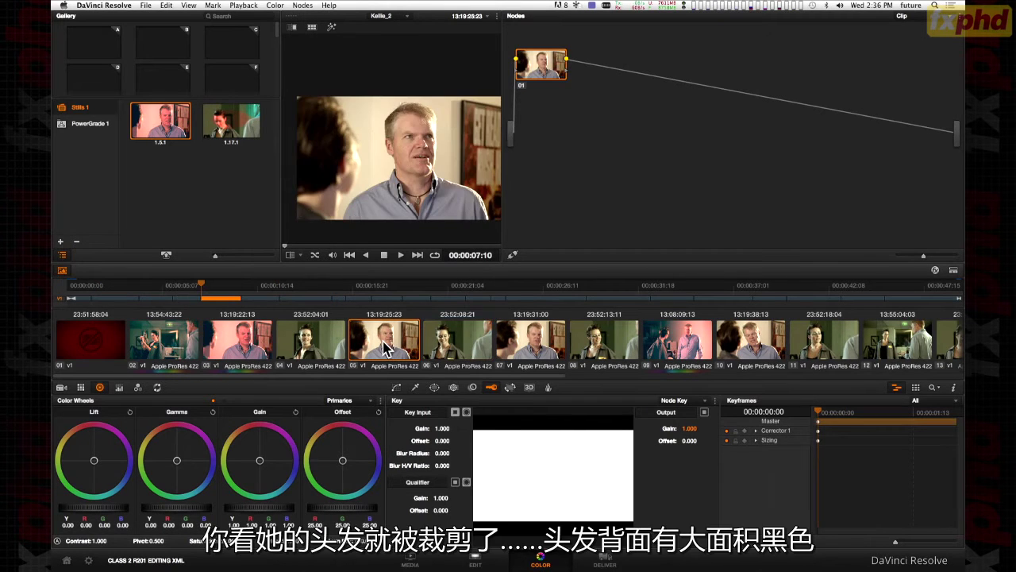
pyautogui.press('space')
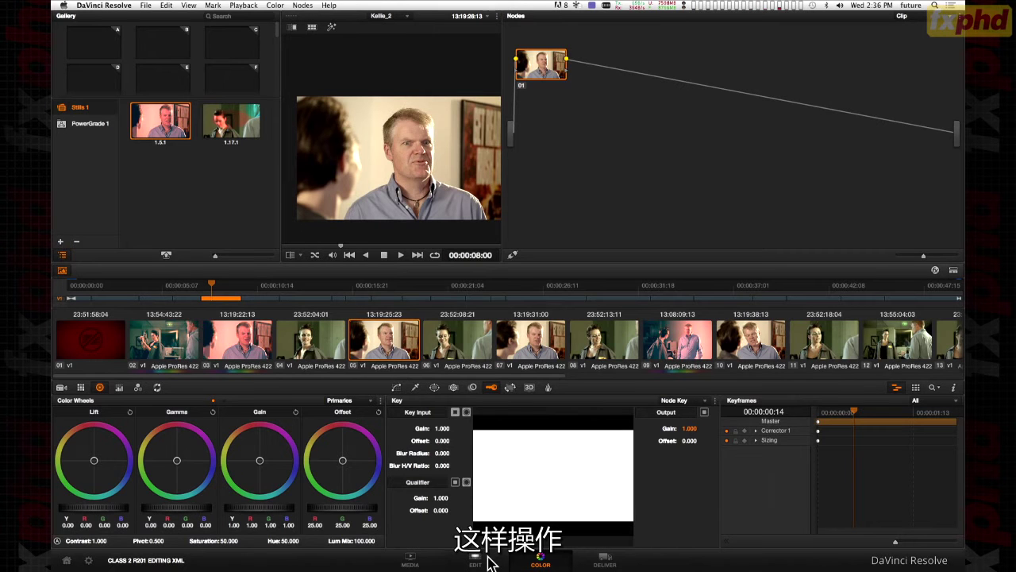
# Create a RED bin in the Media Pool and fill it with the clips from the KELLIE_2_R3D_Original folder.
pyautogui.click(410, 564)
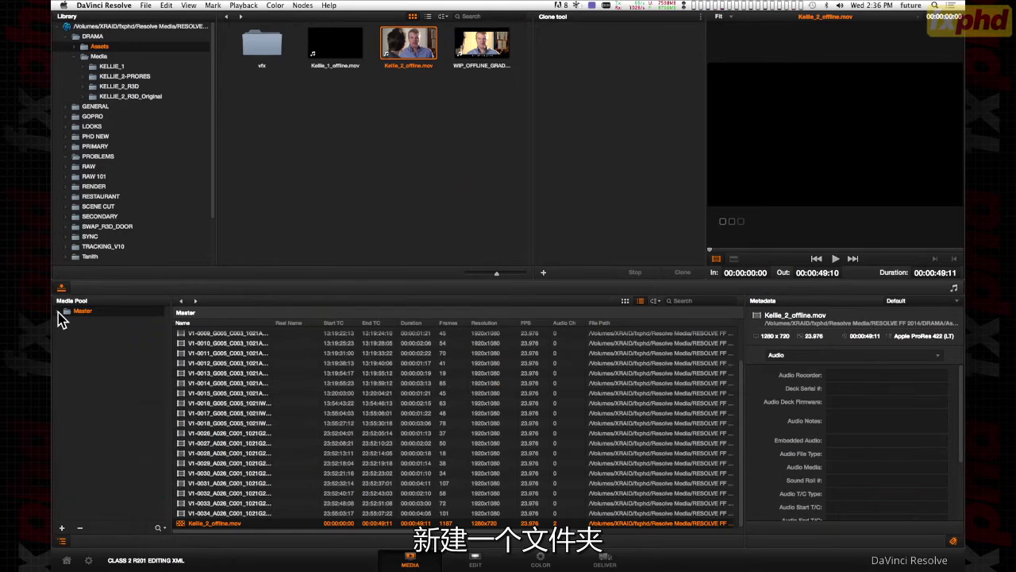
pyautogui.click(62, 528)
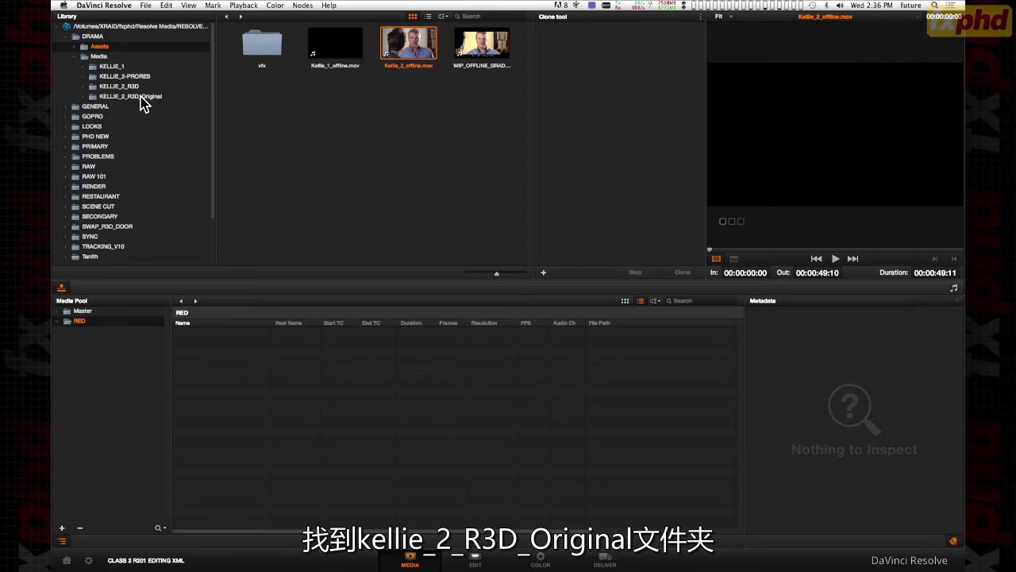
pyautogui.click(141, 97)
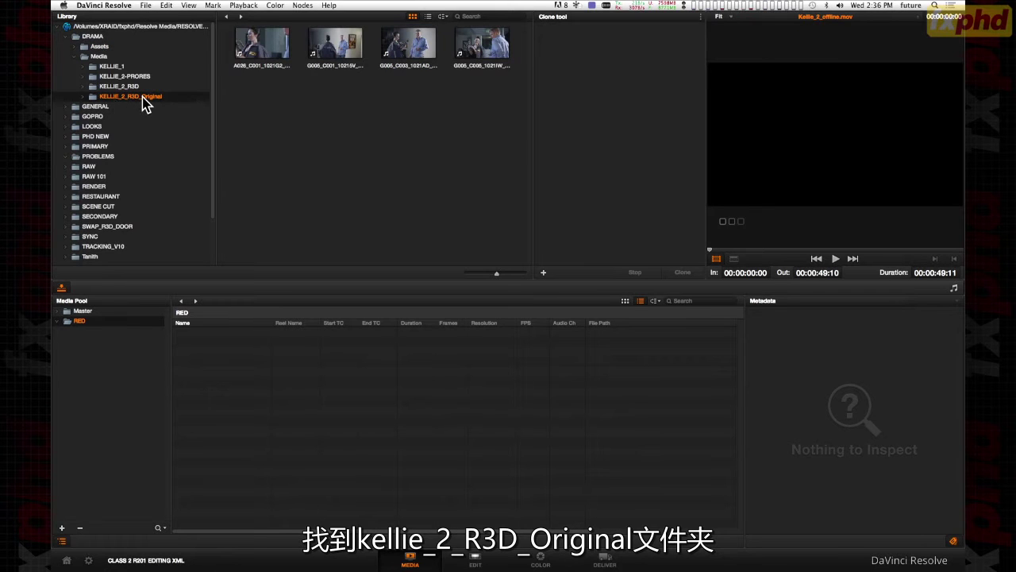
pyautogui.moveTo(125, 103); pyautogui.dragTo(291, 415)
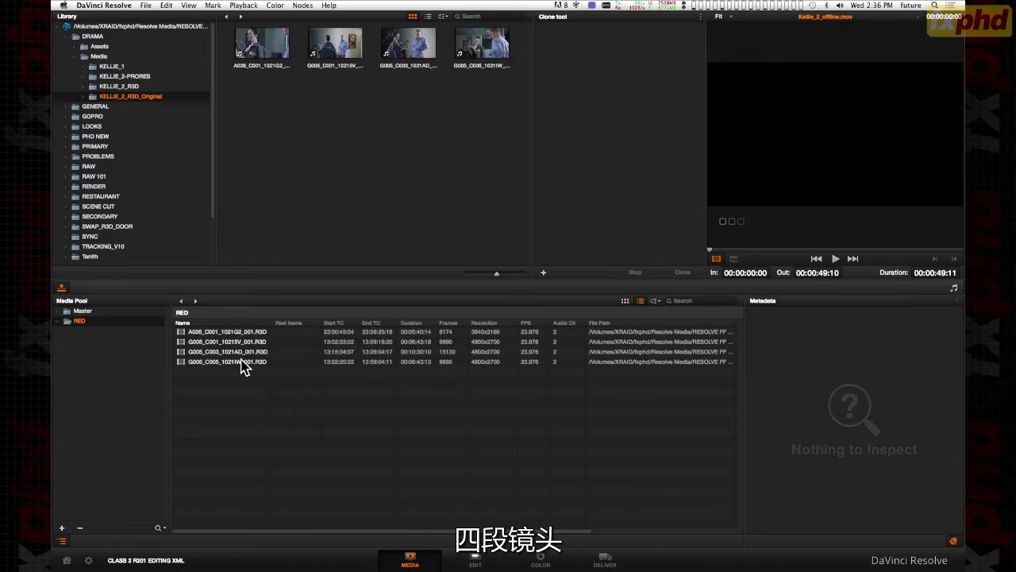
pyautogui.click(336, 341)
pyautogui.click(338, 352)
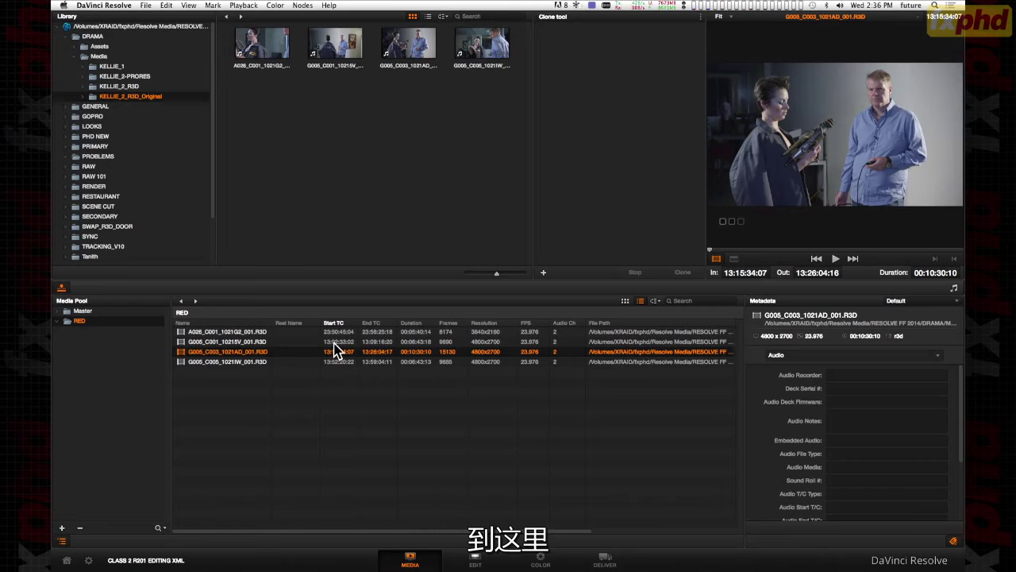
# Look through the Kellie_2 timeline on the Edit page, from the first clip with its cross dissolve onwards, checking which media each clip uses.
pyautogui.click(476, 561)
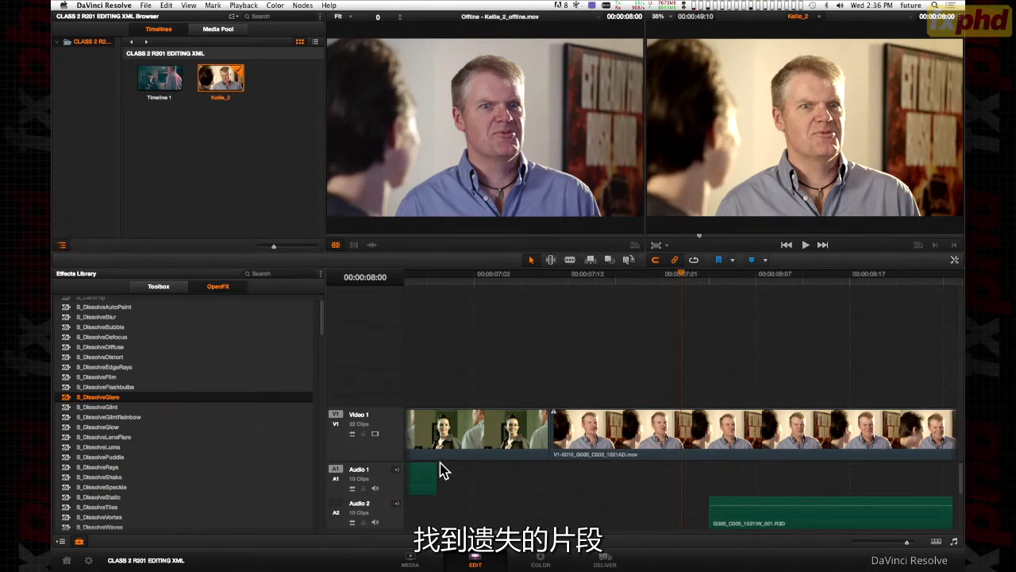
pyautogui.moveTo(476, 532); pyautogui.dragTo(395, 541)
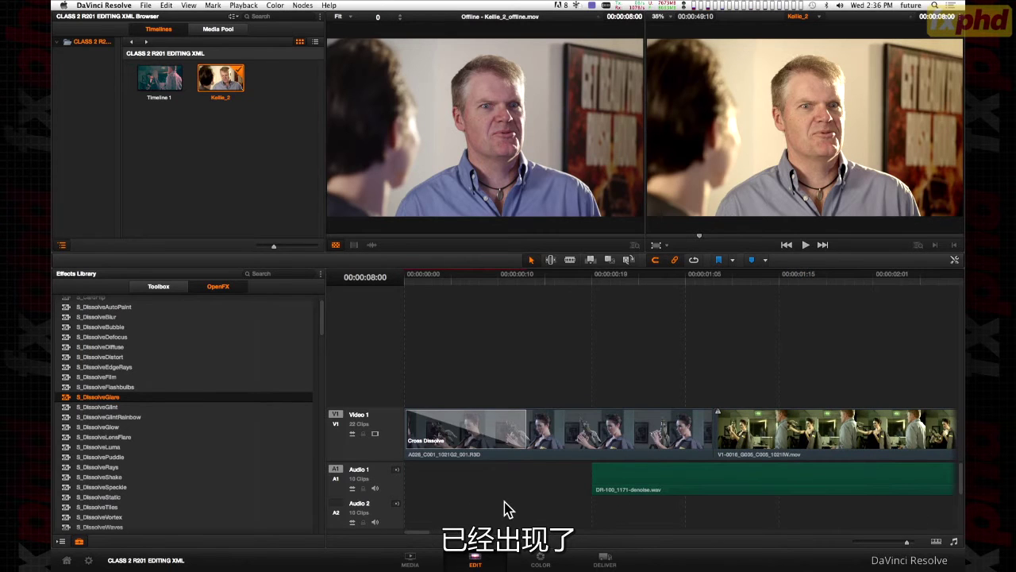
pyautogui.click(571, 277)
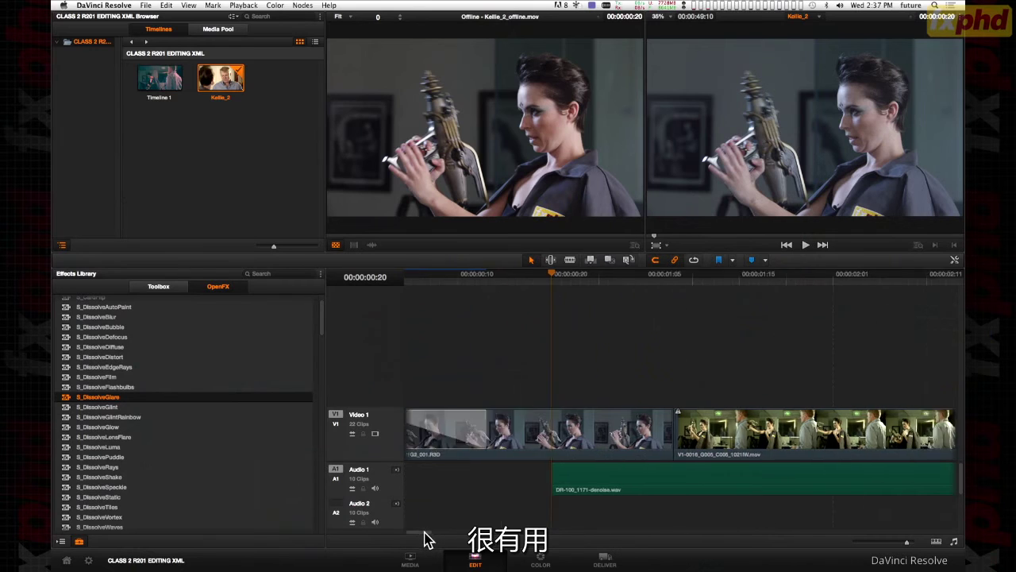
pyautogui.hscroll(15, 429, 492)
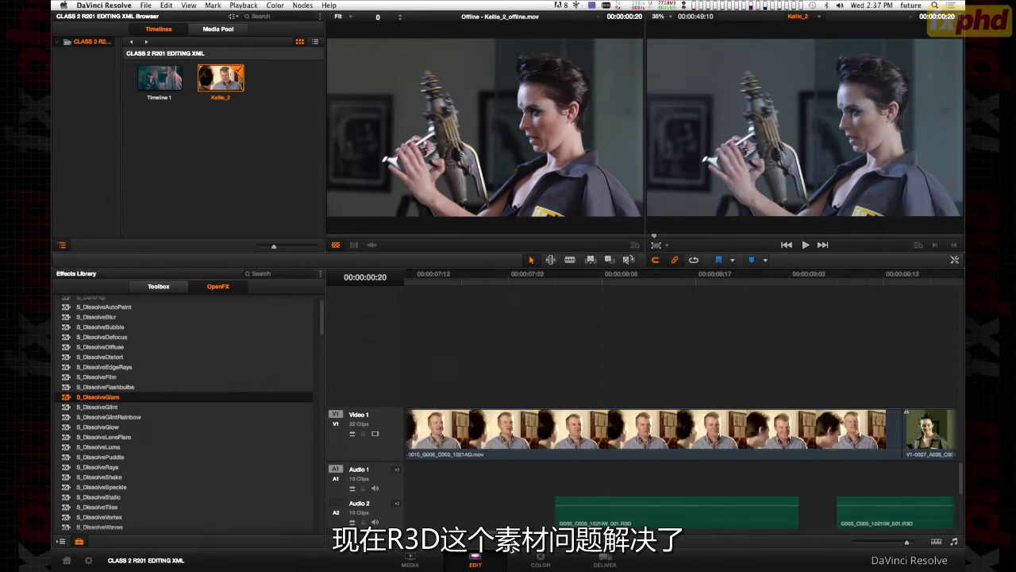
pyautogui.hscroll(8, 683, 413)
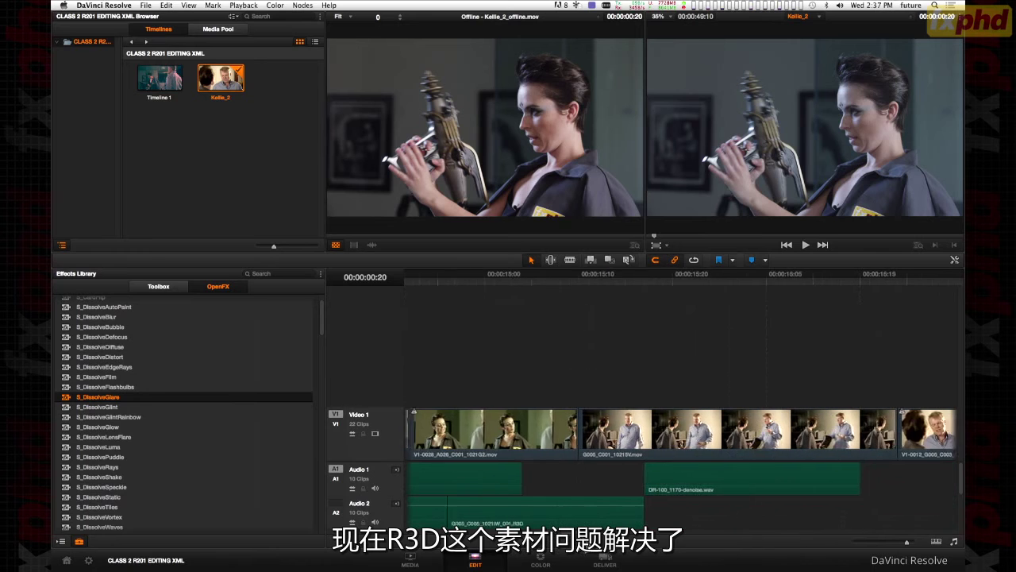
pyautogui.hscroll(10, 657, 476)
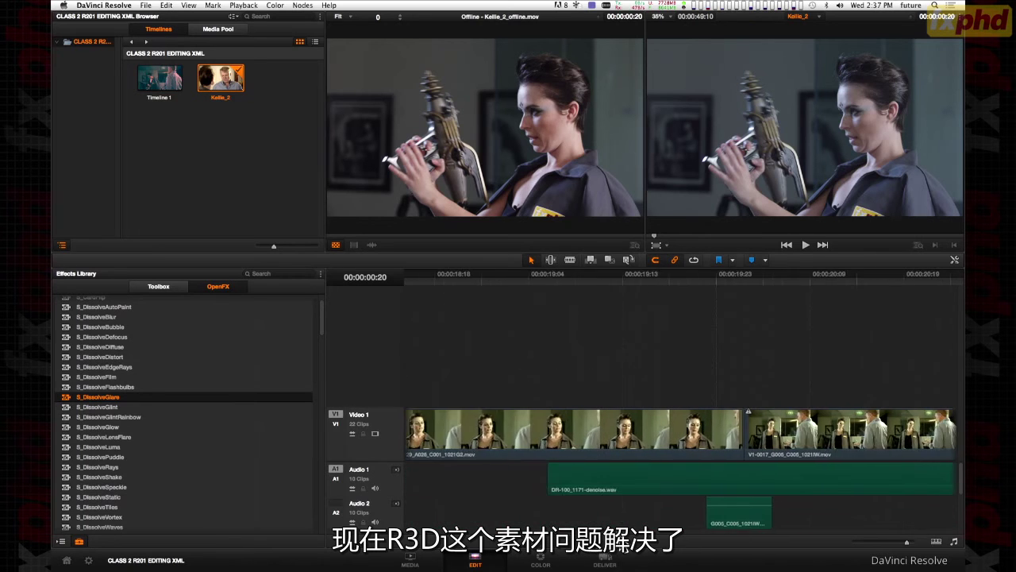
pyautogui.hscroll(10, 659, 545)
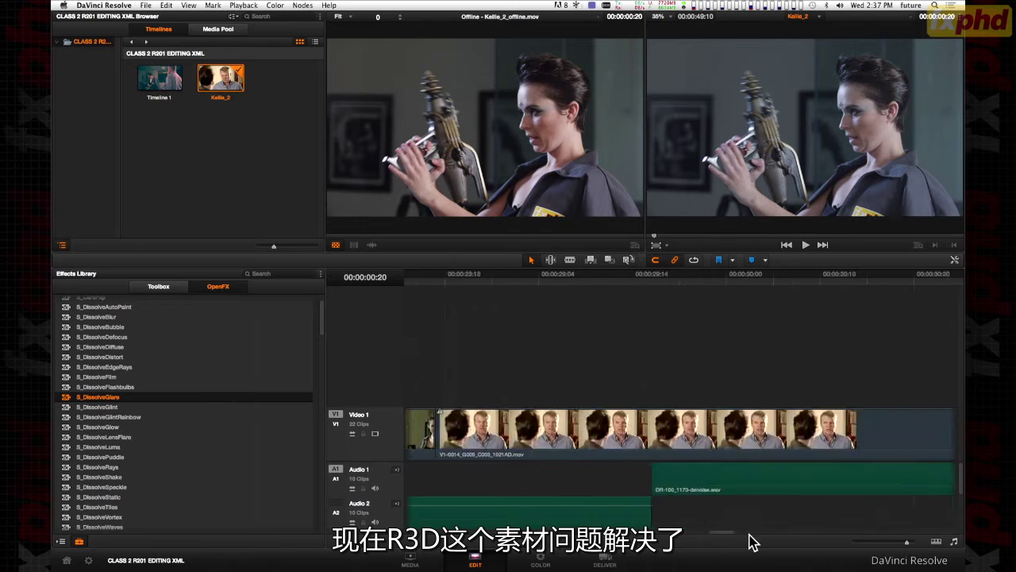
# Disable Force Conform for all clips of the Kellie_2 timeline.
pyautogui.click(901, 543)
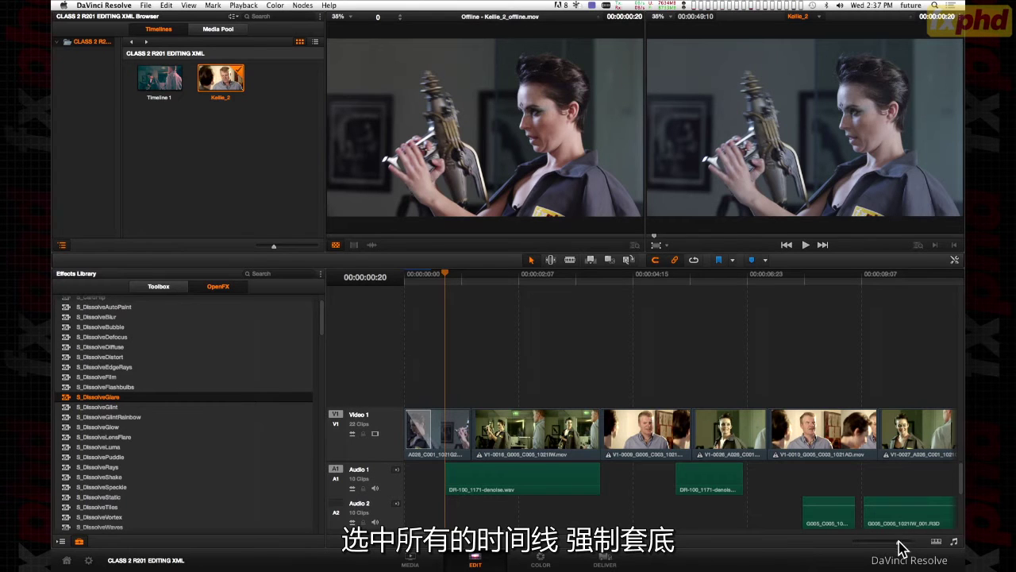
pyautogui.moveTo(896, 545); pyautogui.dragTo(886, 545)
pyautogui.moveTo(419, 357); pyautogui.dragTo(739, 546)
pyautogui.rightClick(577, 434)
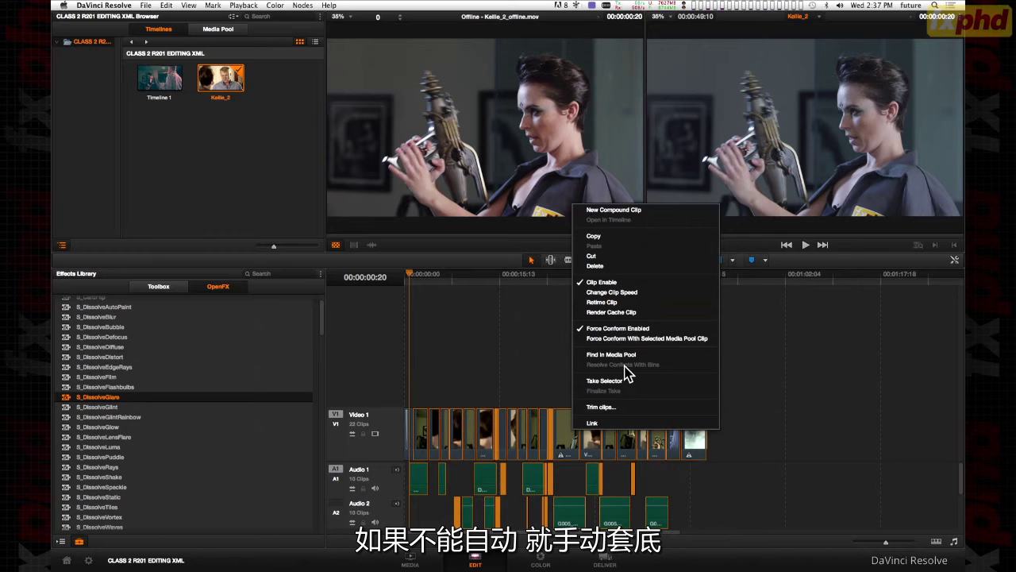
pyautogui.click(604, 329)
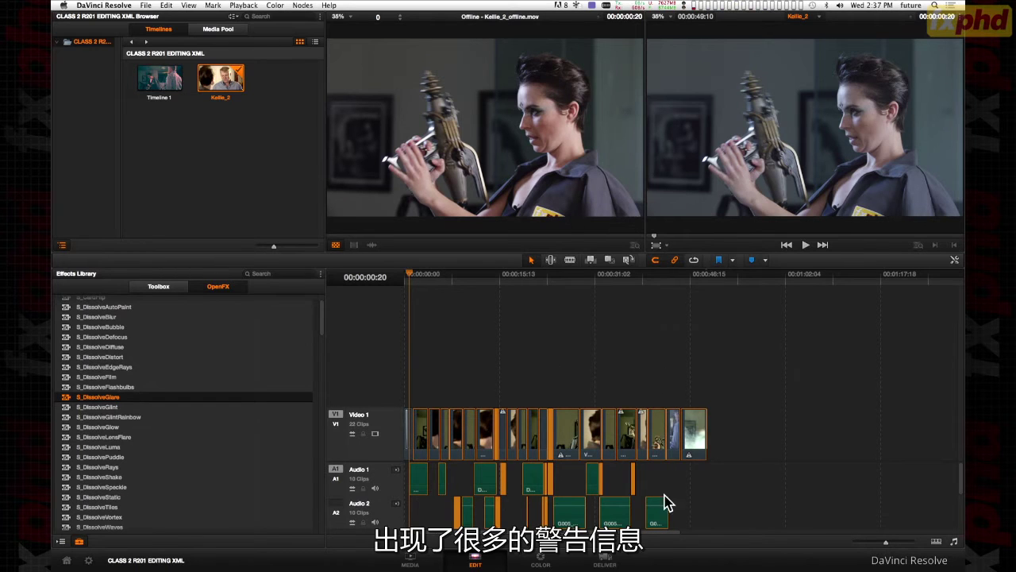
# Check the conform options of the first clip, A026_C001_1021G2_001.R3D, in the timeline.
pyautogui.moveTo(886, 543); pyautogui.dragTo(911, 544)
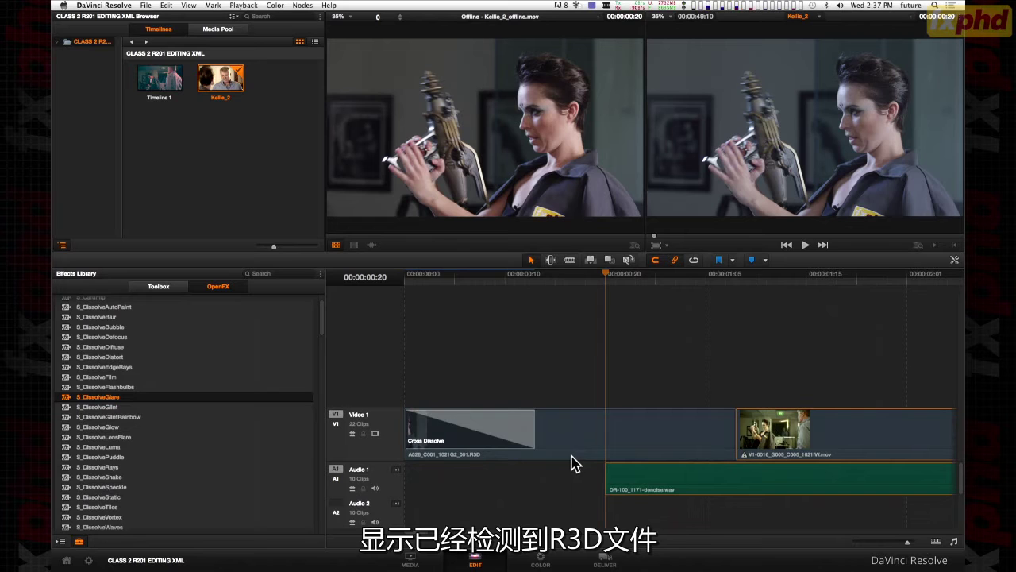
pyautogui.rightClick(744, 465)
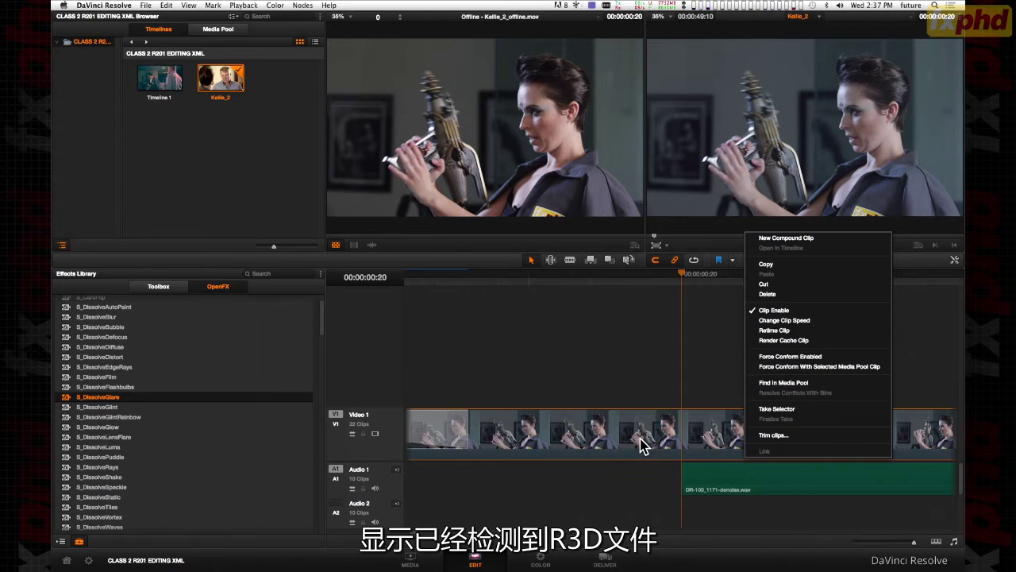
pyautogui.click(667, 447)
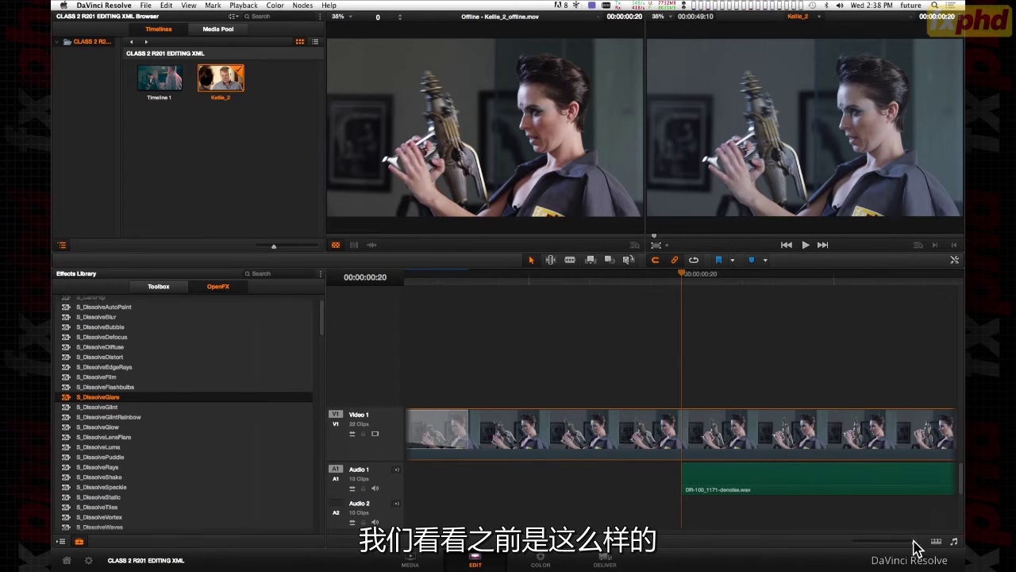
# Review the conflicting source candidates for the third clip, V1-0009_G005_C003_1021AD.mov, and close the conflict resolution without changing the source.
pyautogui.moveTo(907, 543); pyautogui.dragTo(906, 546)
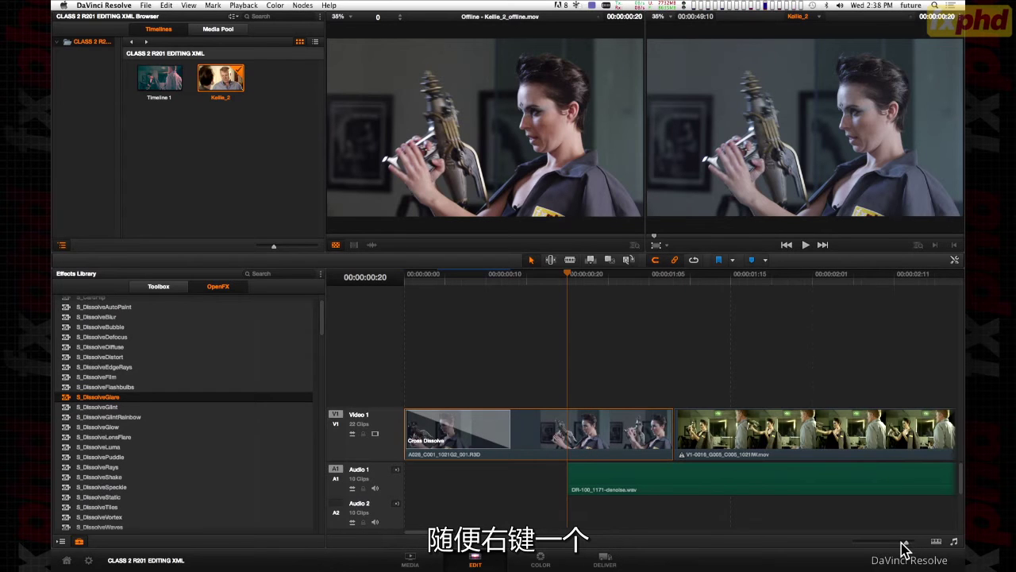
pyautogui.press('super+equal')
pyautogui.press('super+minus')
pyautogui.press('super+minus')
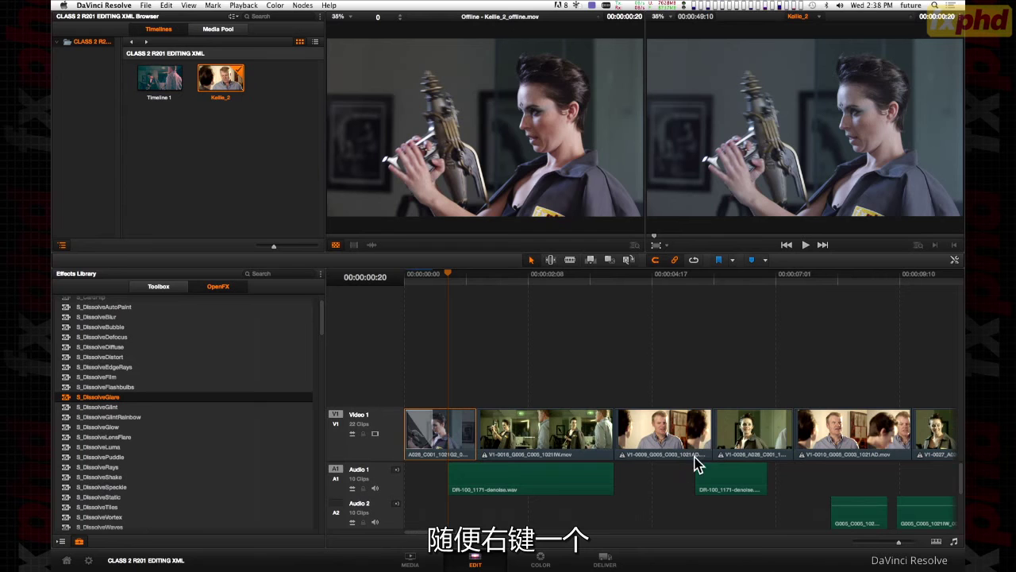
pyautogui.press('super+equal')
pyautogui.press('super+minus')
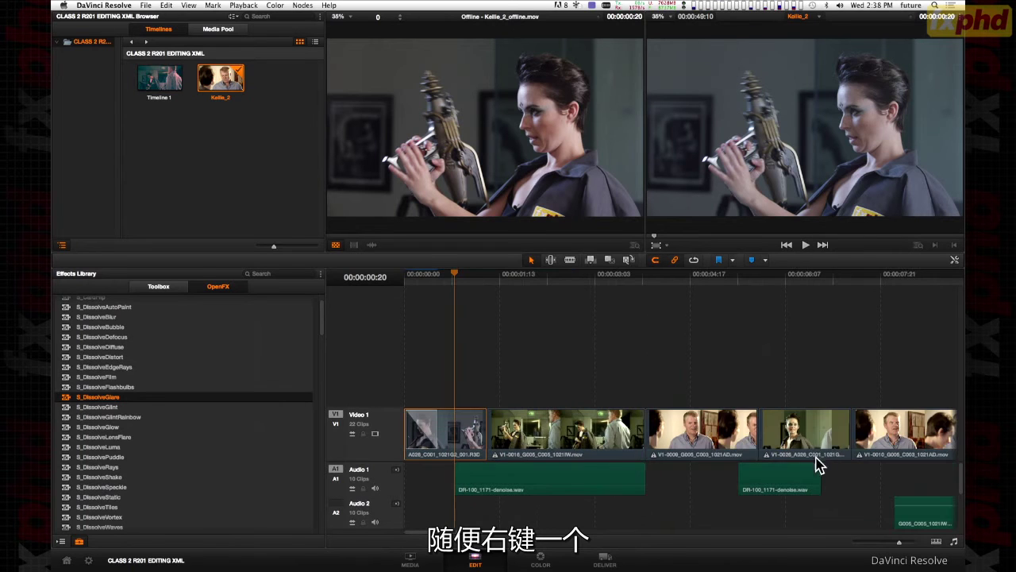
pyautogui.rightClick(818, 460)
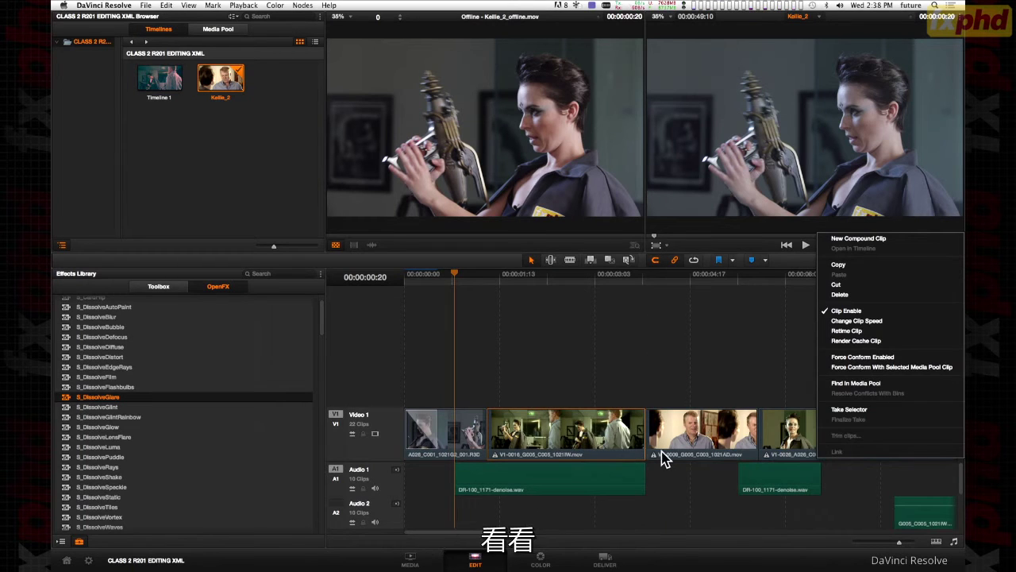
pyautogui.click(664, 447)
pyautogui.click(672, 443)
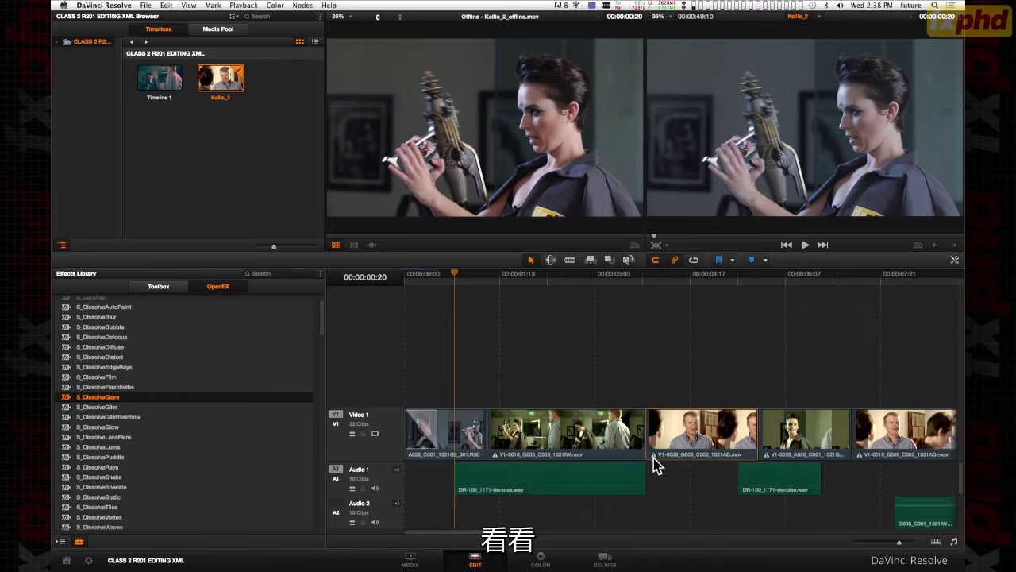
pyautogui.click(655, 456)
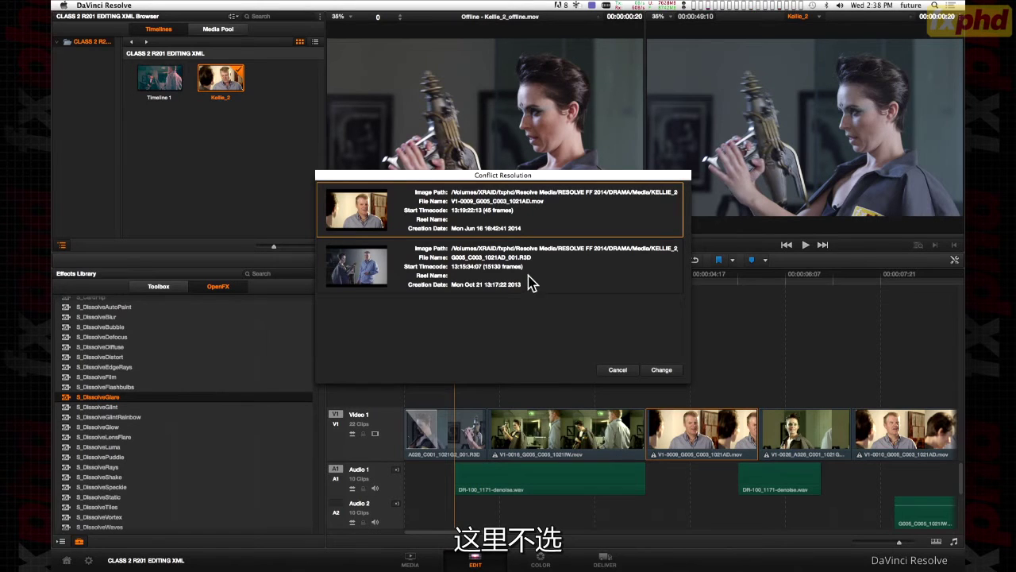
pyautogui.click(618, 369)
# Move the playhead to 00:00:04:19 in the third clip and select all clips in the Kellie_2 timeline.
pyautogui.click(692, 274)
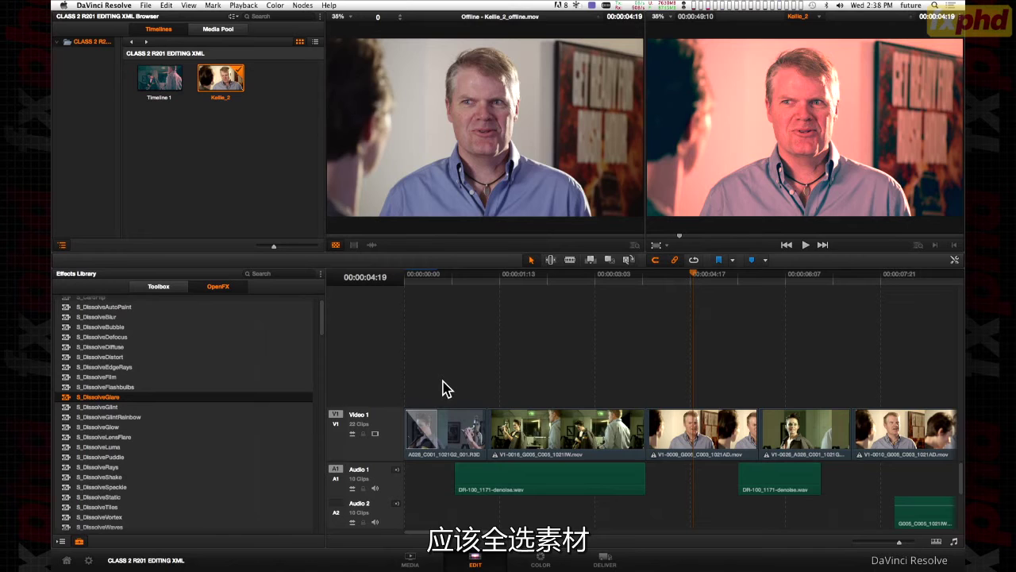
pyautogui.press('super+a')
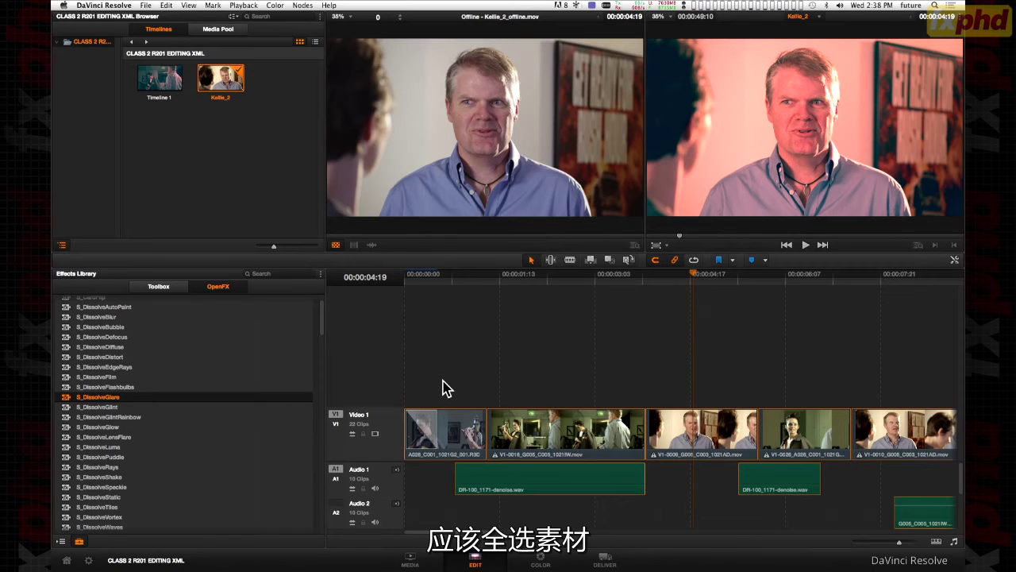
pyautogui.rightClick(520, 422)
pyautogui.click(546, 320)
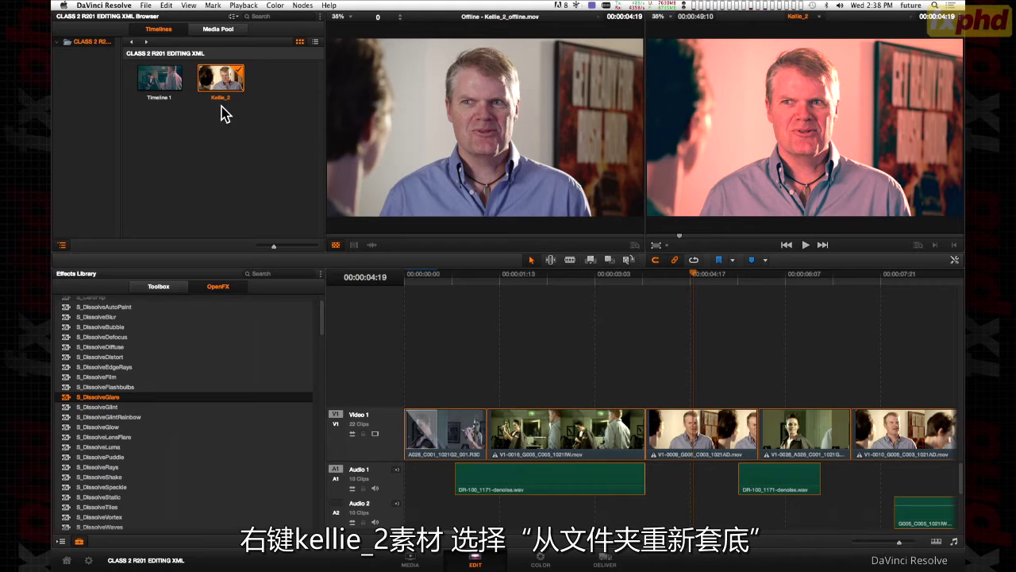
# Reconform the Kellie_2 timeline from the RED bin only, excluding the Master bin.
pyautogui.rightClick(223, 77)
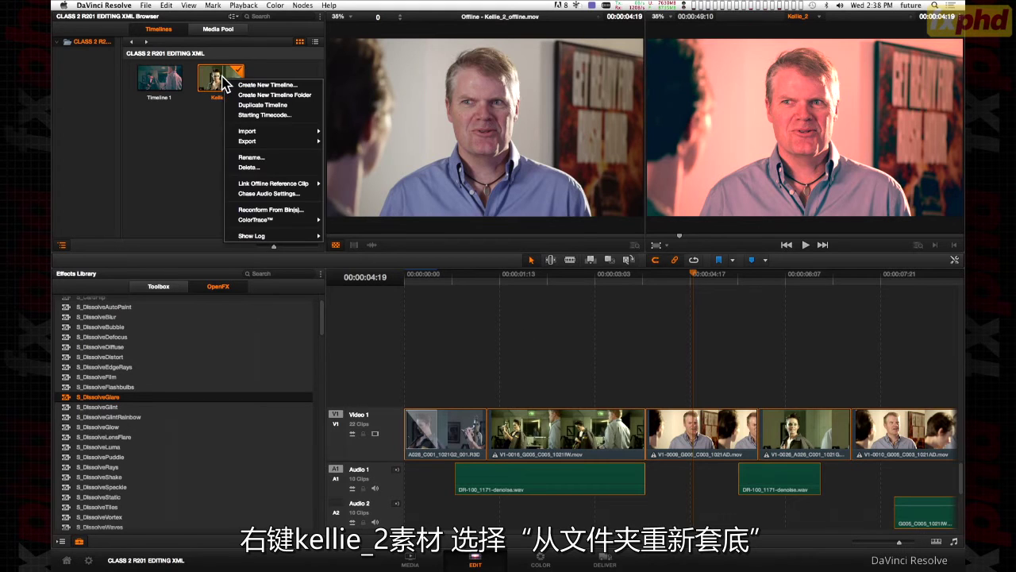
pyautogui.click(264, 210)
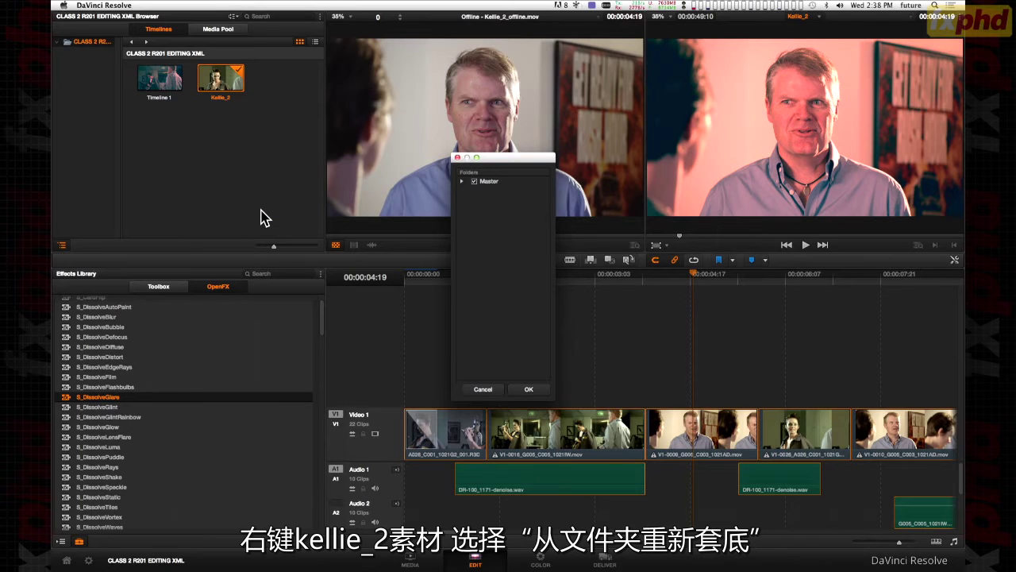
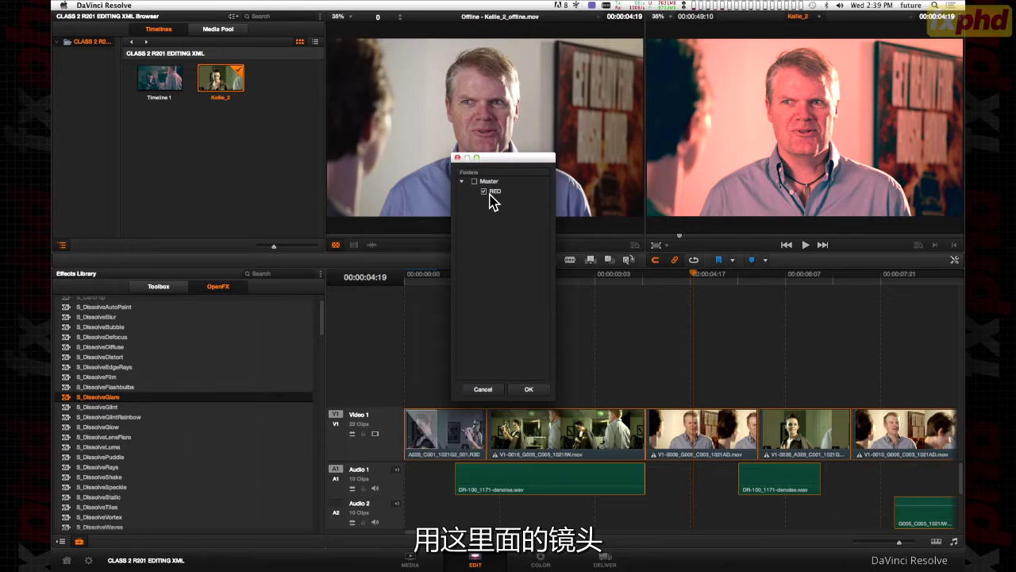
pyautogui.click(529, 389)
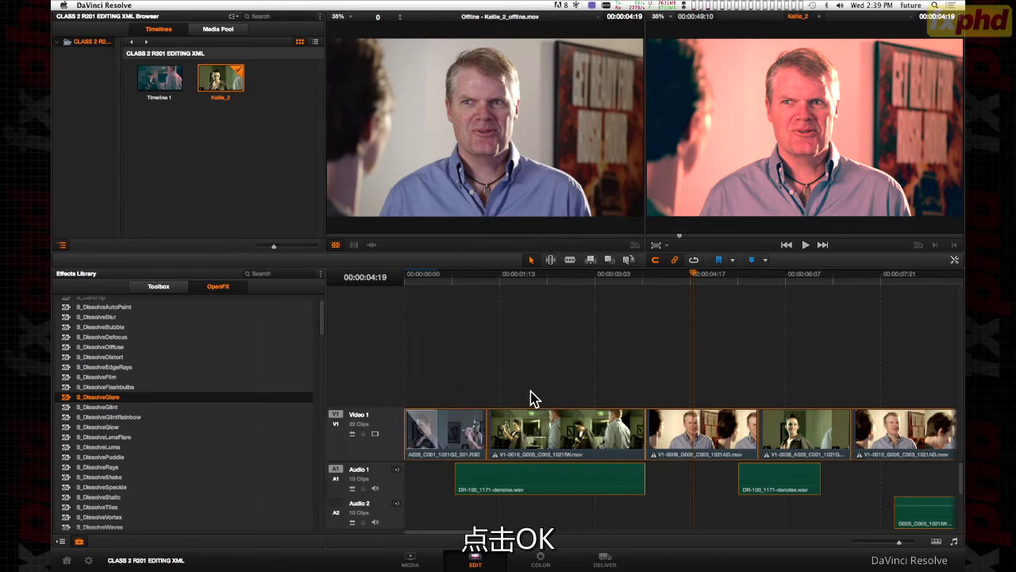
# Move the playhead to 00:00:02:12 in the second clip and view the reconformed timeline on the Color page.
pyautogui.click(555, 277)
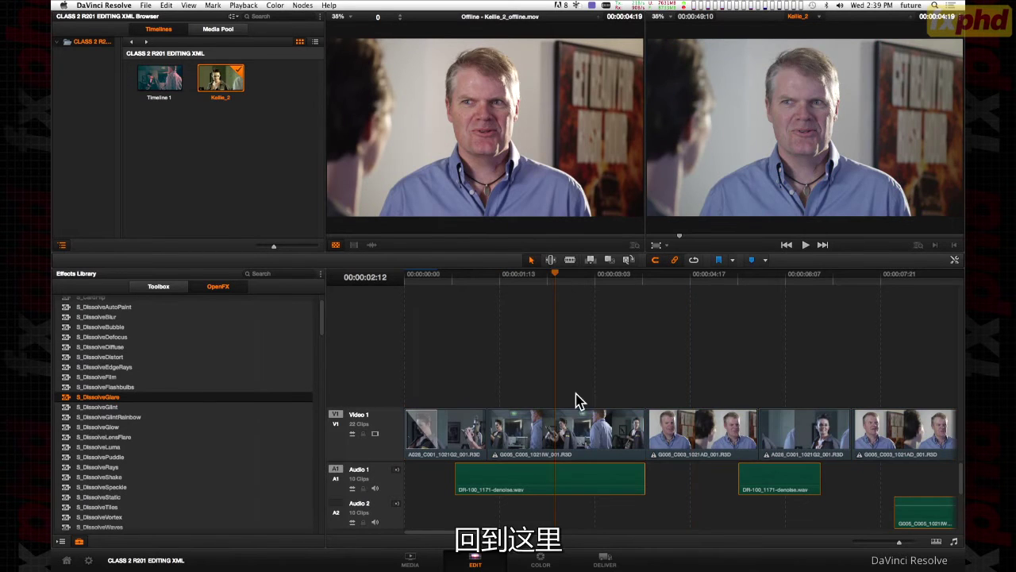
pyautogui.click(541, 559)
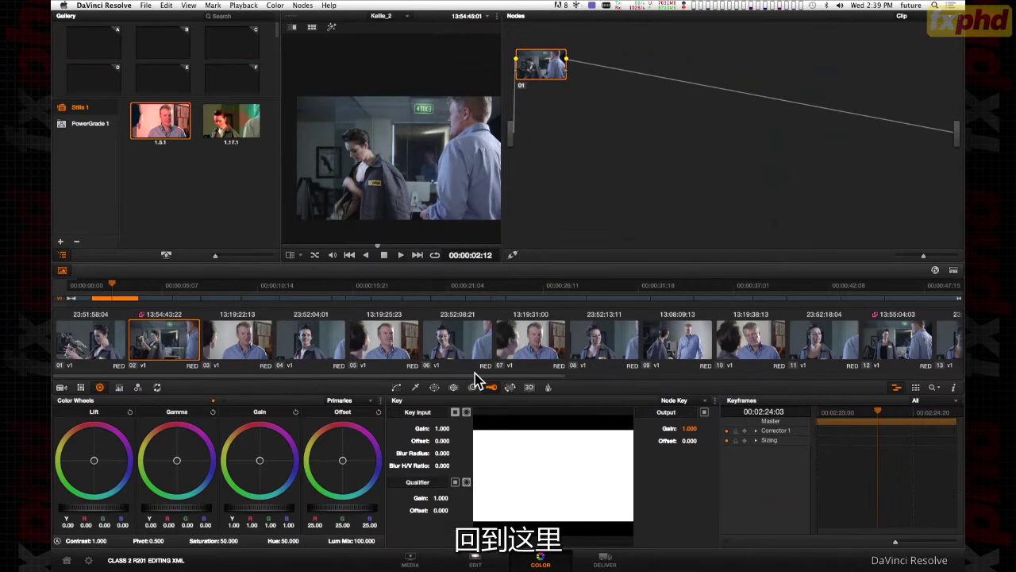
# Step through clips 03 to 07, shift clip 07's gamma toward blue with red -0.08 and blue 0.16, and check which clips share it.
pyautogui.doubleClick(462, 365)
pyautogui.doubleClick(463, 366)
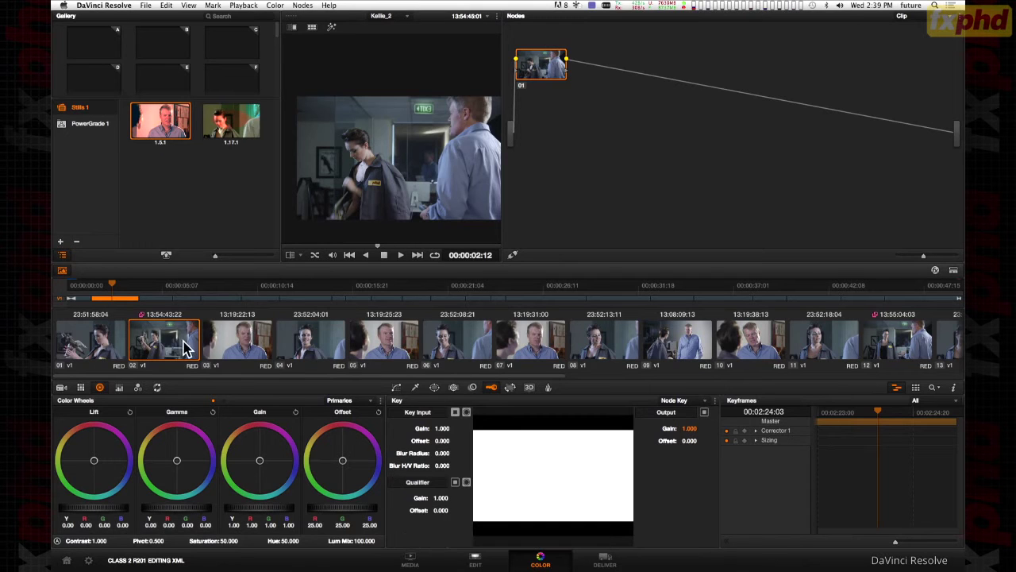
pyautogui.click(250, 340)
pyautogui.click(316, 343)
pyautogui.click(381, 346)
pyautogui.click(446, 351)
pyautogui.click(539, 343)
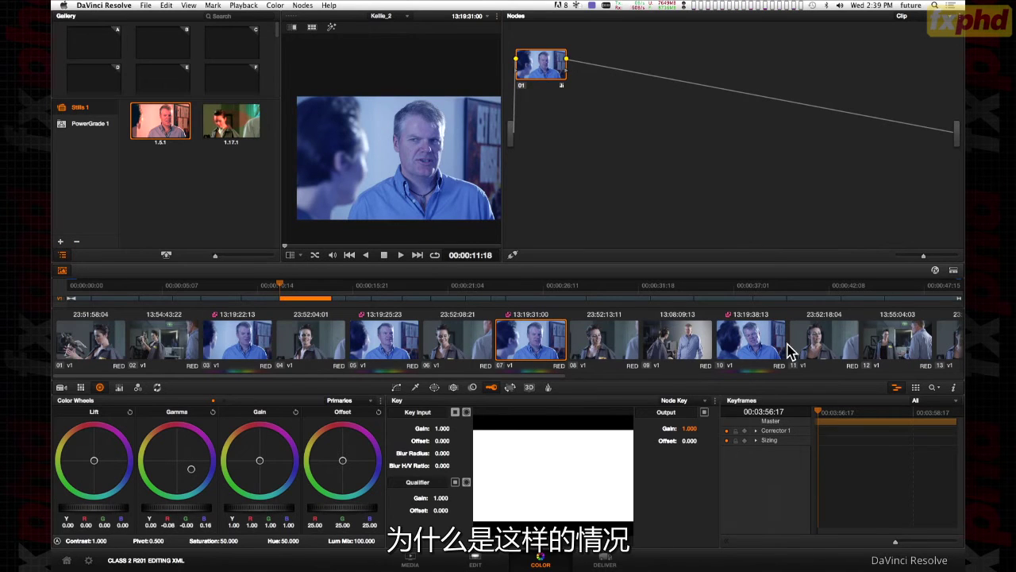
pyautogui.hscroll(3, 941, 354)
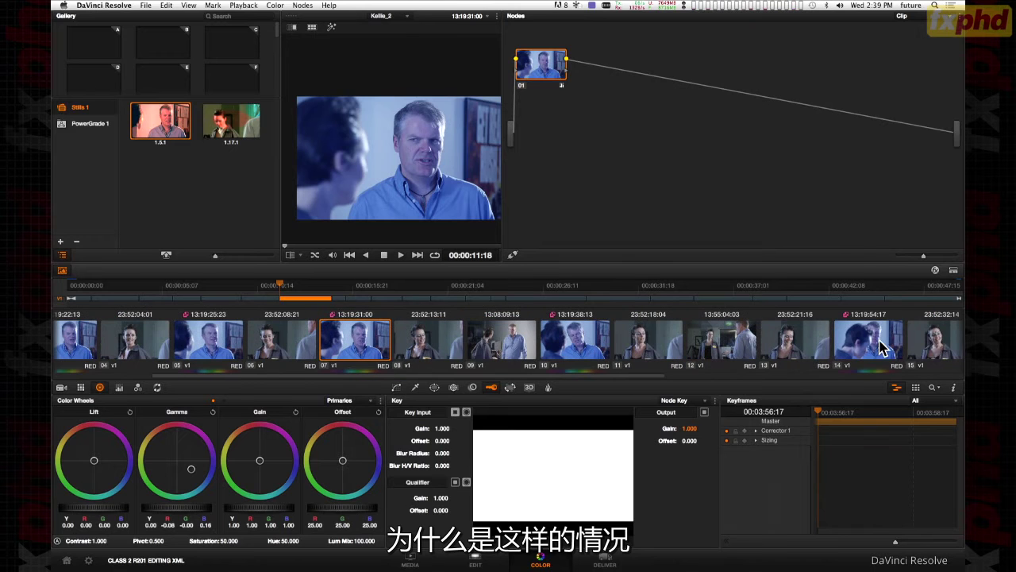
pyautogui.hscroll(5, 880, 346)
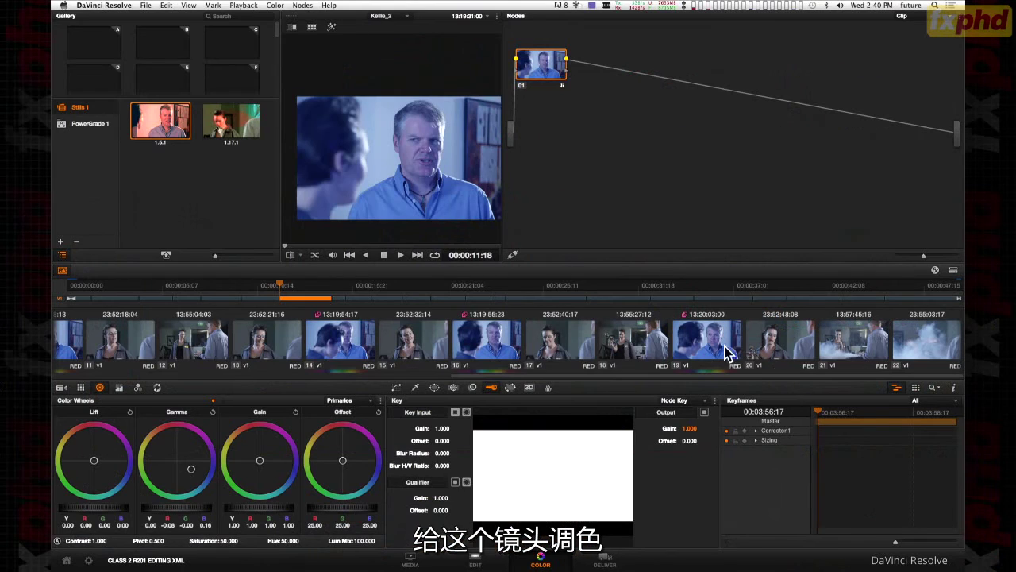
# Shift clip 17's gain toward green, with red 0.70, green 1.13 and blue 0.57.
pyautogui.click(624, 349)
pyautogui.click(553, 352)
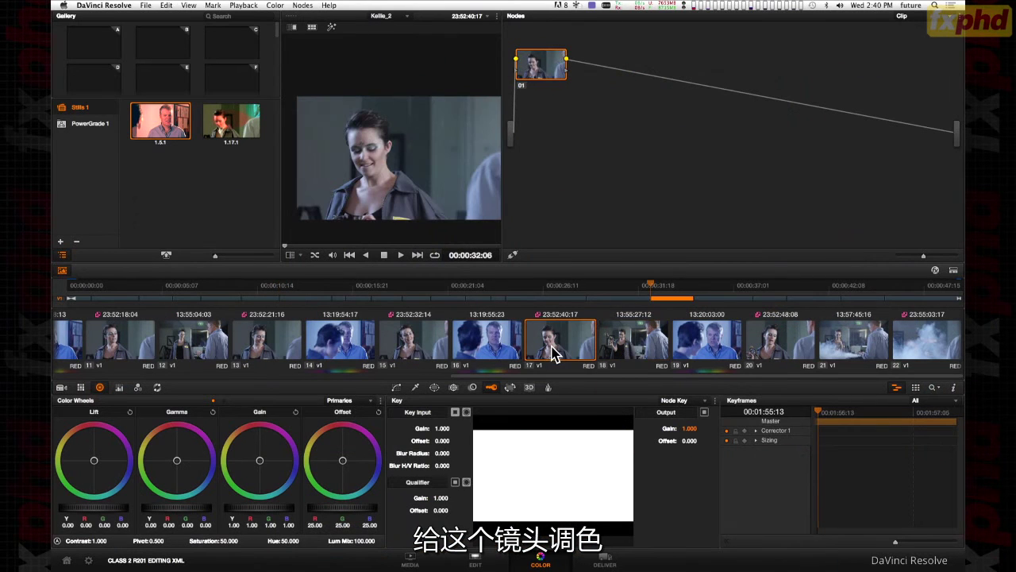
pyautogui.moveTo(261, 465); pyautogui.dragTo(247, 486)
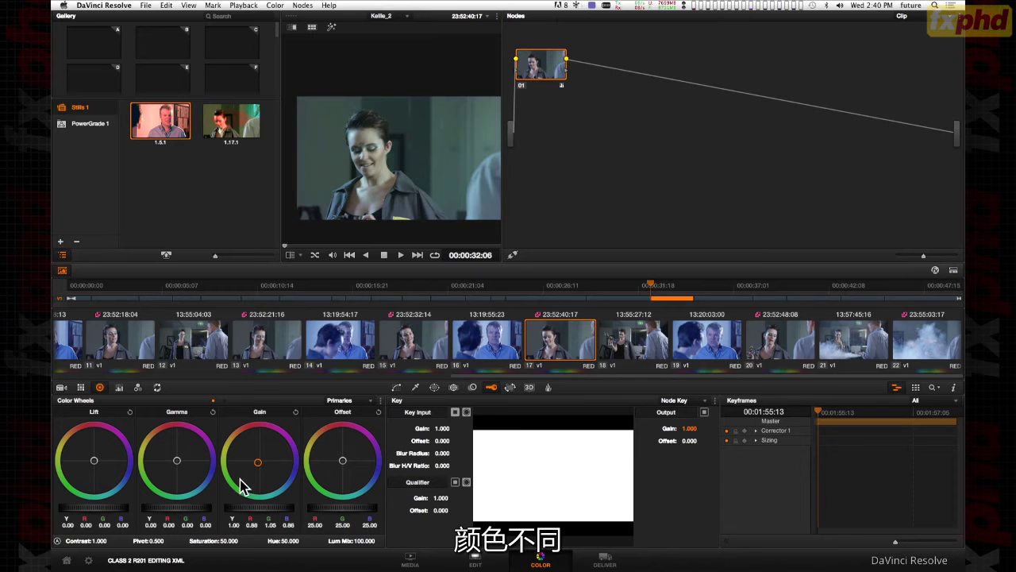
pyautogui.moveTo(205, 514); pyautogui.dragTo(199, 517)
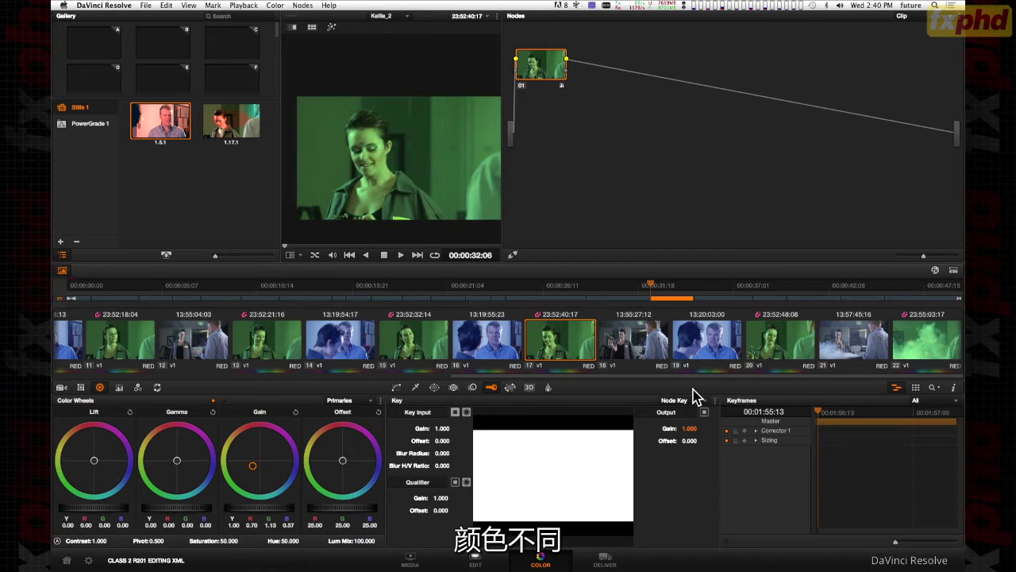
# Apply the grade of gallery still 1.5.1 to clip 07.
pyautogui.scroll(2, 278, 349)
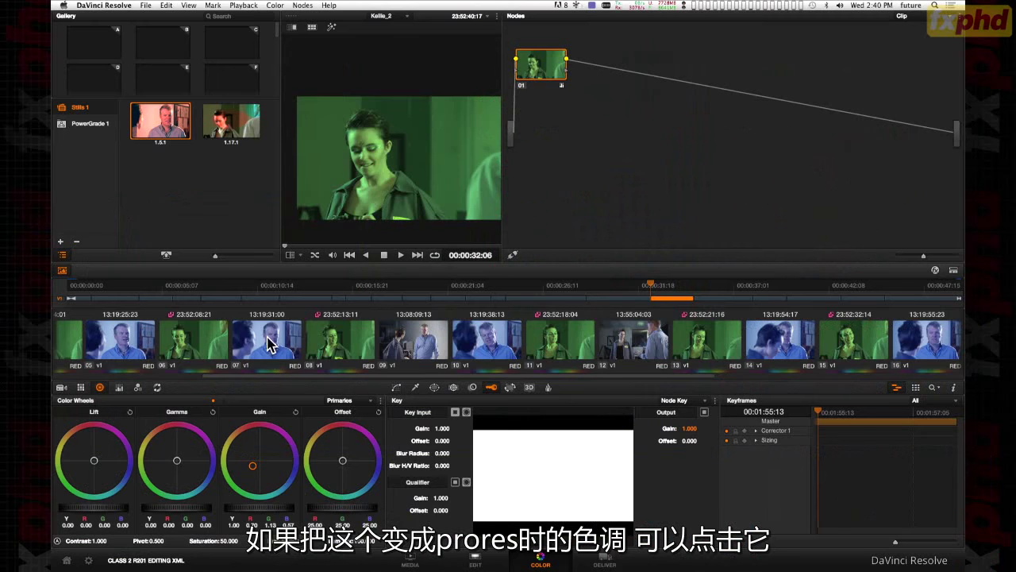
pyautogui.click(285, 351)
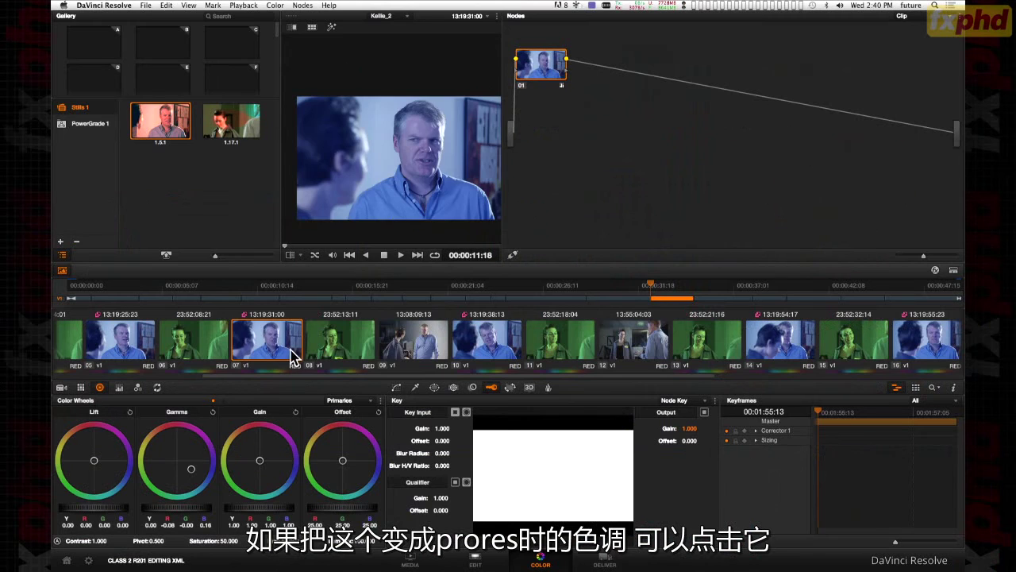
pyautogui.middleClick(158, 123)
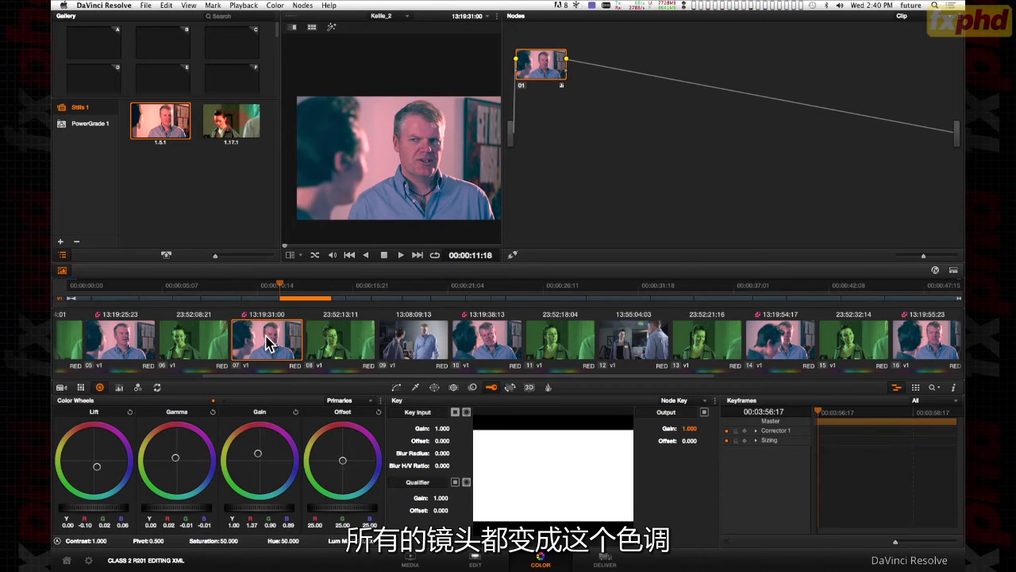
# Copy the grade of clip 10 onto the ungraded clip 09.
pyautogui.click(434, 348)
pyautogui.click(512, 351)
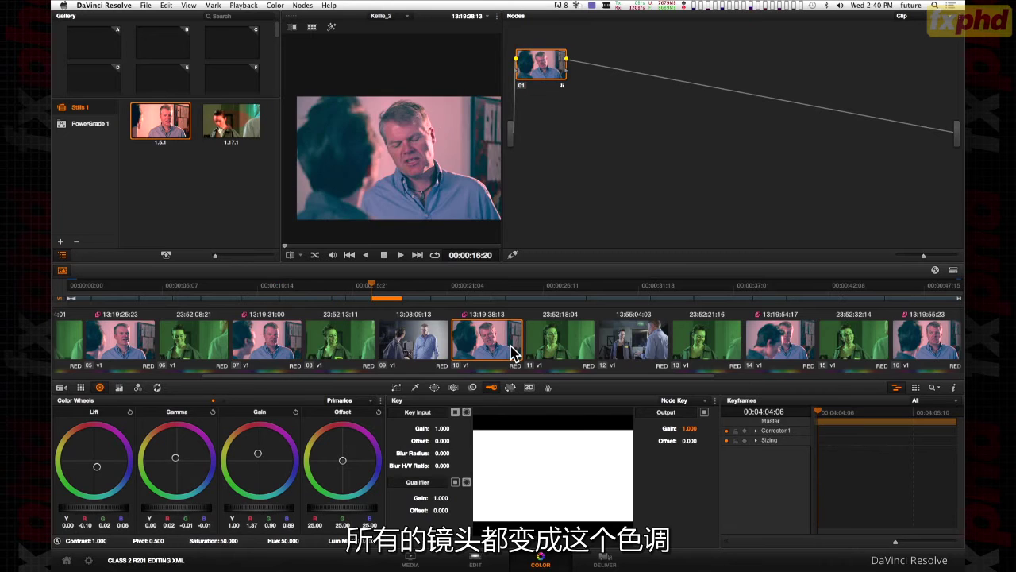
pyautogui.click(433, 347)
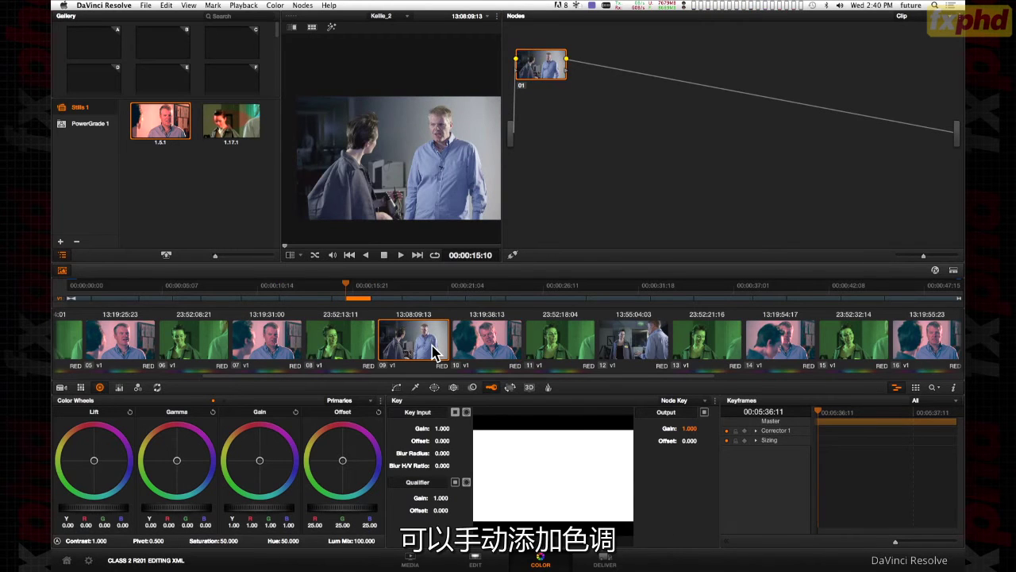
pyautogui.middleClick(482, 346)
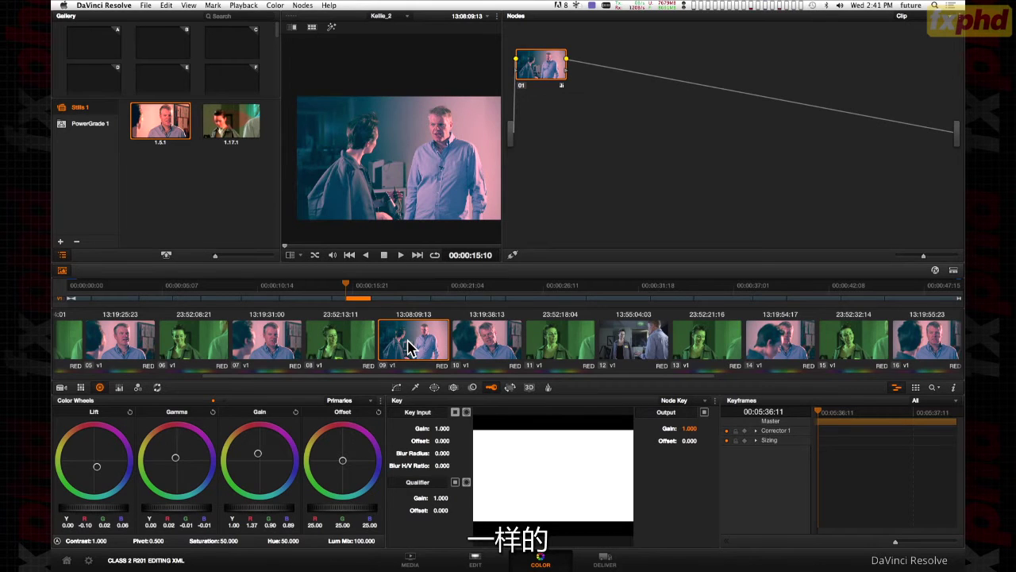
# Go back to the start of the Kellie_2 timeline and step through clips 02 to 10 to examine which ones share linked grades.
pyautogui.scroll(3, 409, 342)
pyautogui.scroll(3, 413, 349)
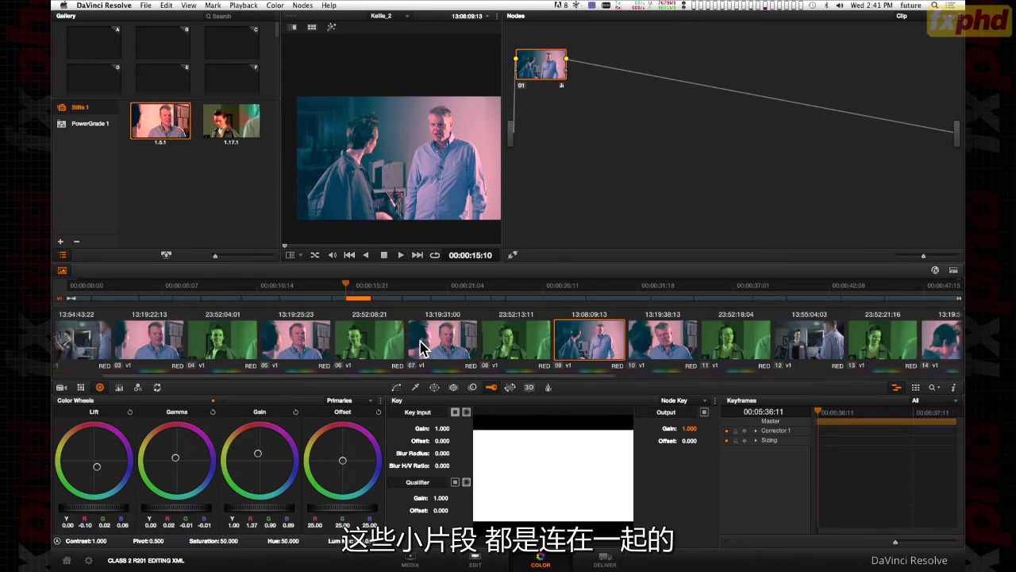
pyautogui.scroll(3, 423, 349)
pyautogui.click(167, 345)
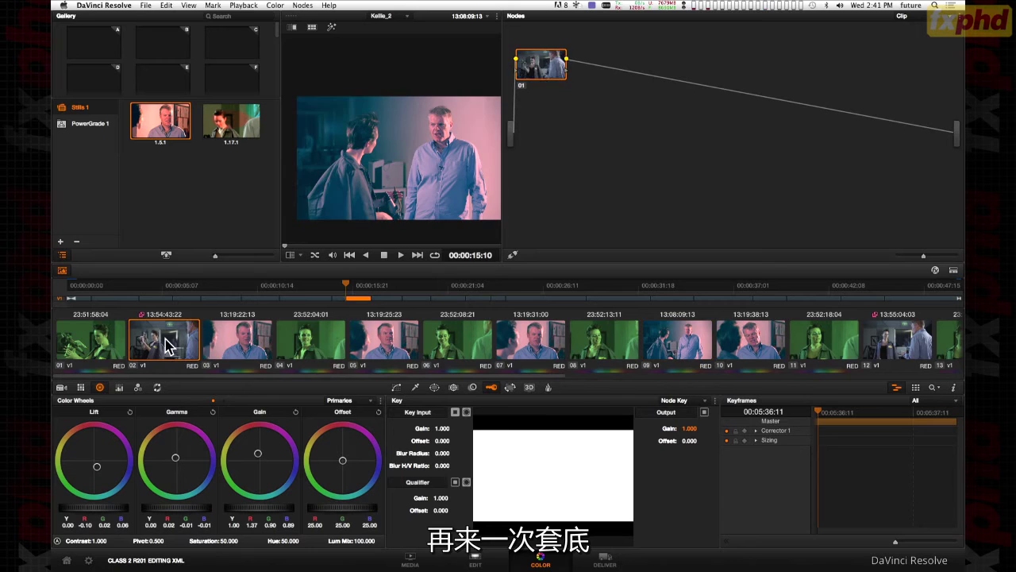
pyautogui.click(347, 350)
pyautogui.click(401, 345)
pyautogui.click(545, 343)
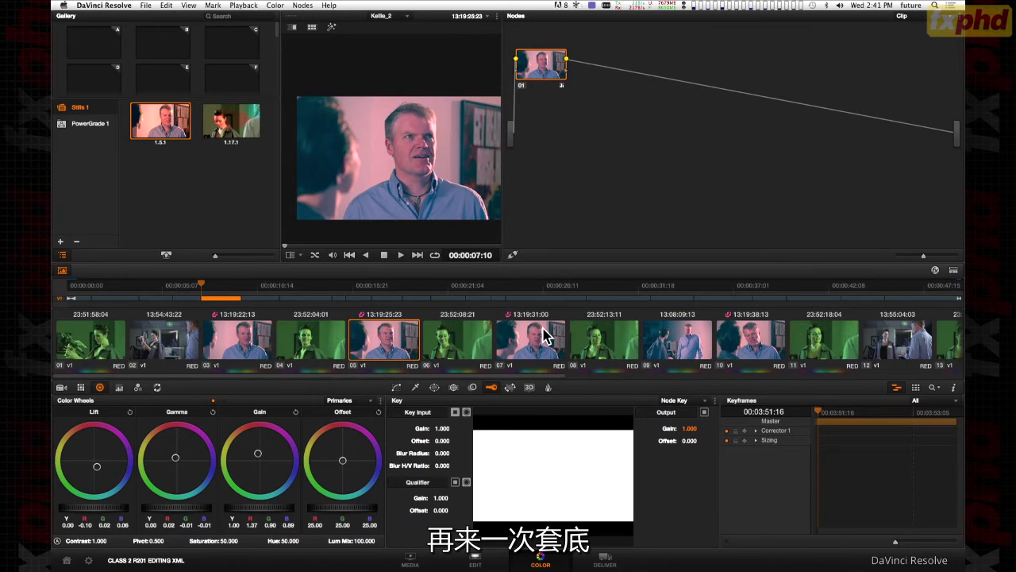
pyautogui.click(628, 342)
pyautogui.click(722, 339)
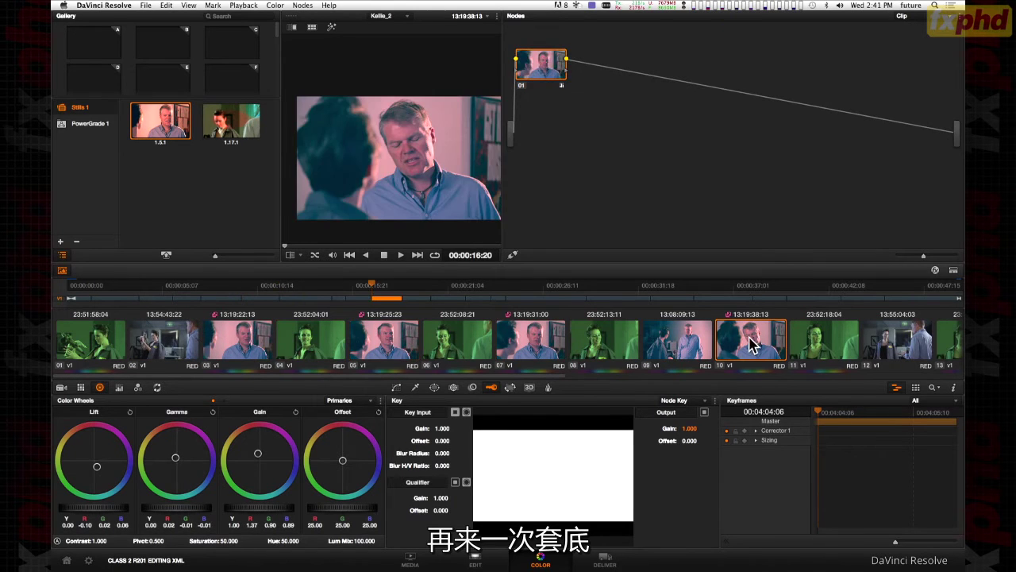
# Return to the Edit page and choose cut_down.fcpxml from the DRAMA Assets folder as a new timeline import.
pyautogui.click(475, 560)
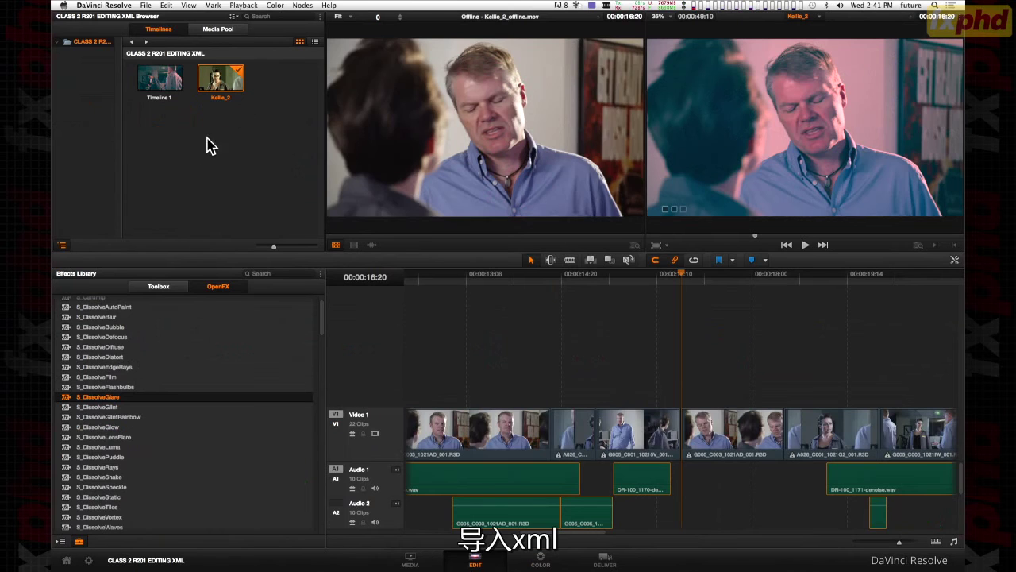
pyautogui.rightClick(201, 135)
pyautogui.moveTo(242, 187)
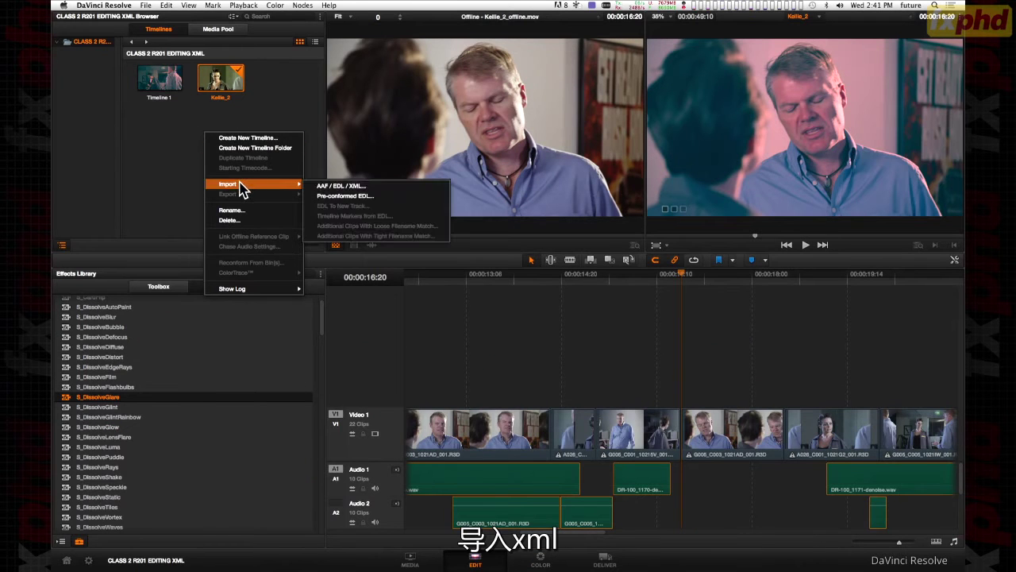
pyautogui.click(340, 186)
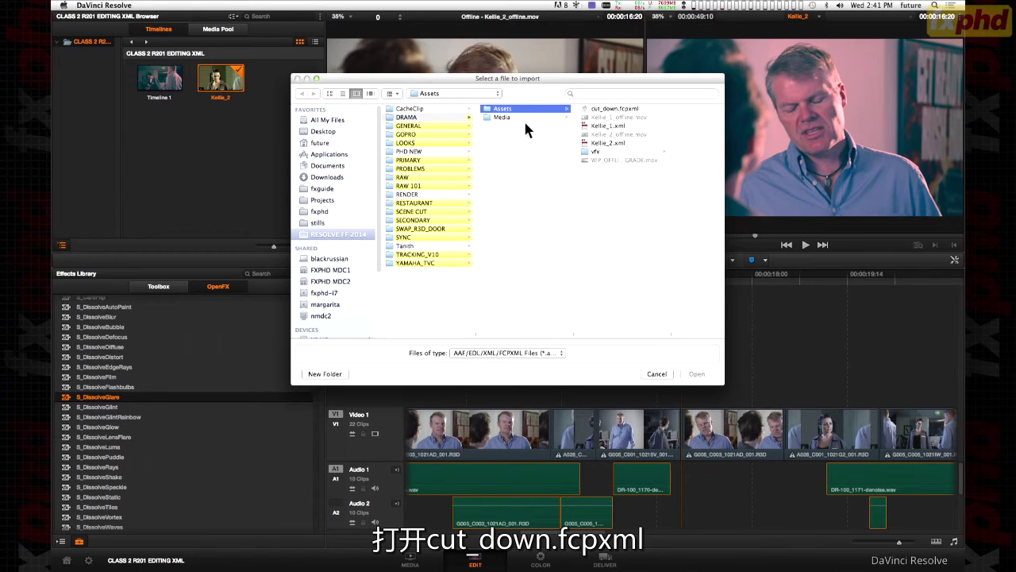
pyautogui.click(611, 110)
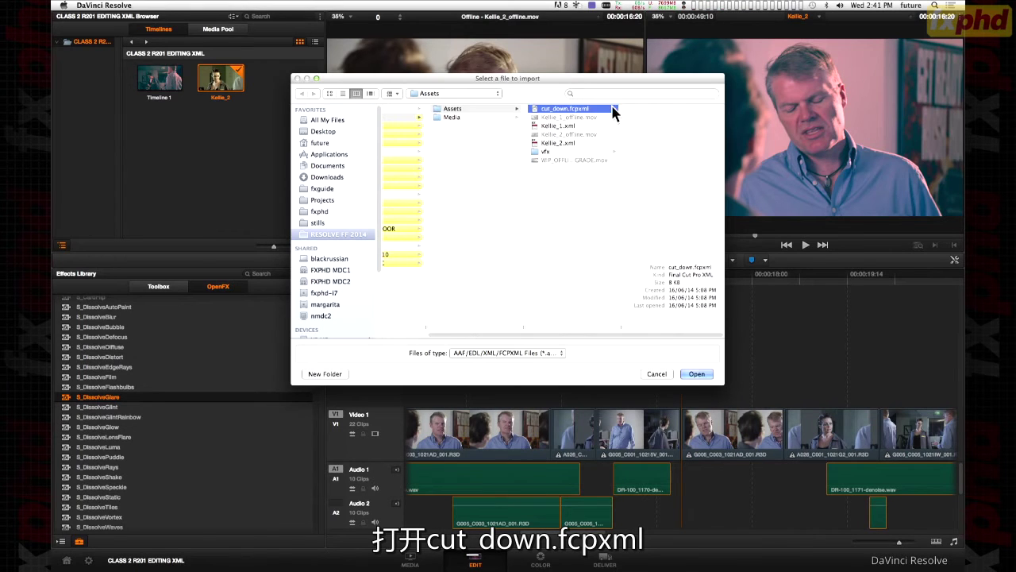
pyautogui.click(696, 374)
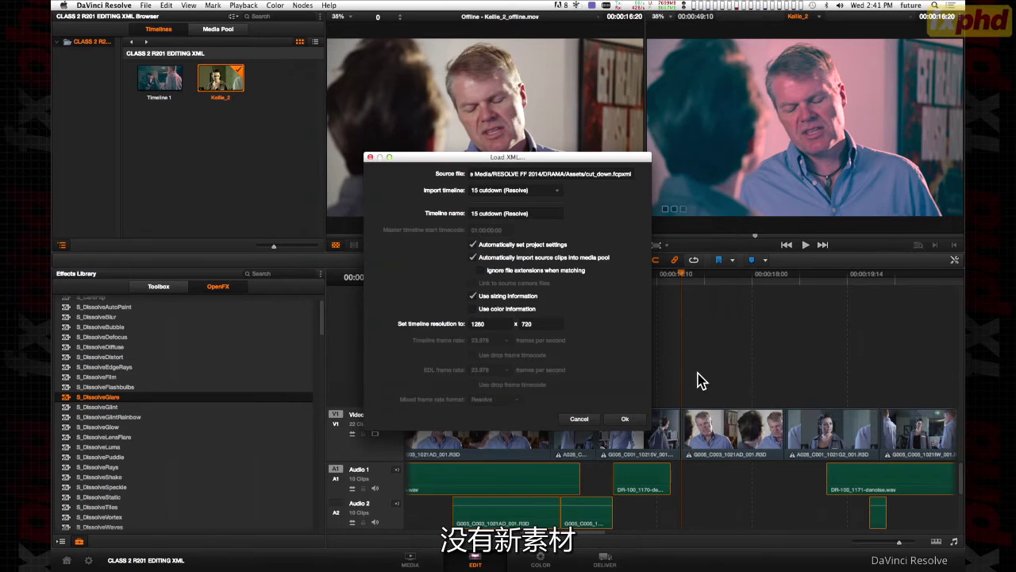
# Import the 15 cutdown (Resolve) timeline without automatic project settings or source clip import, linking it to the existing media pool folders, including RED.
pyautogui.click(473, 245)
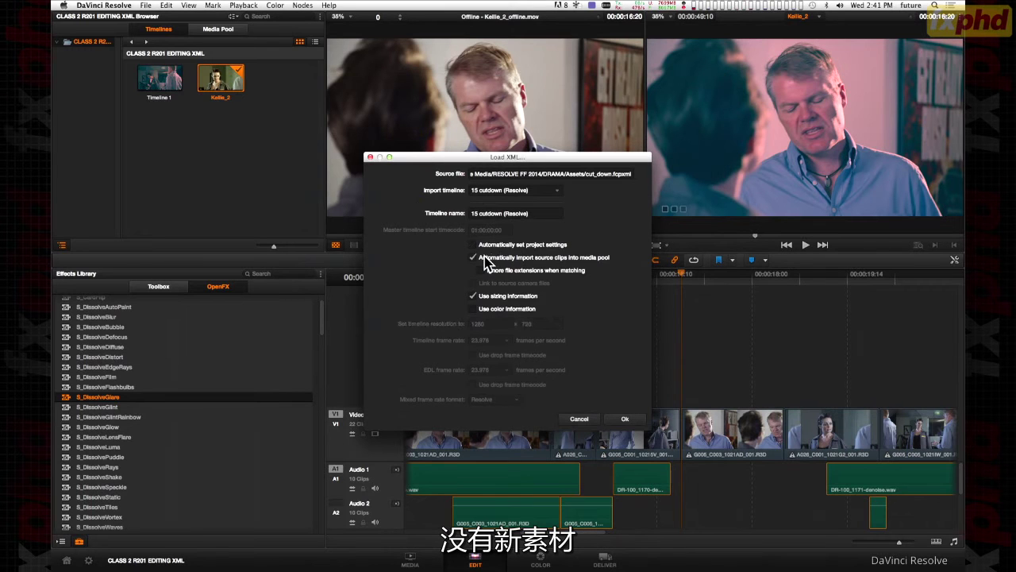
pyautogui.click(484, 258)
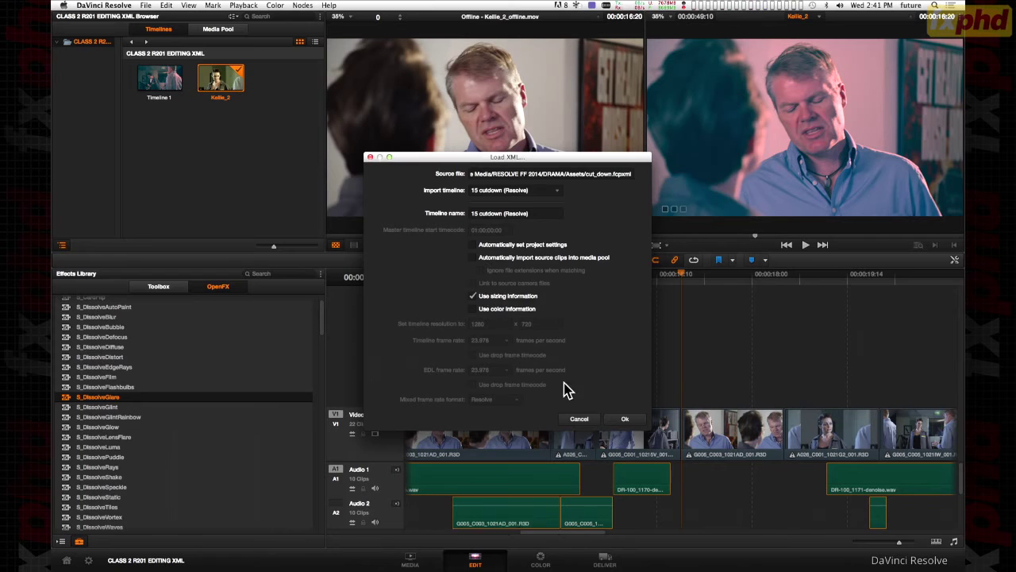
pyautogui.click(627, 419)
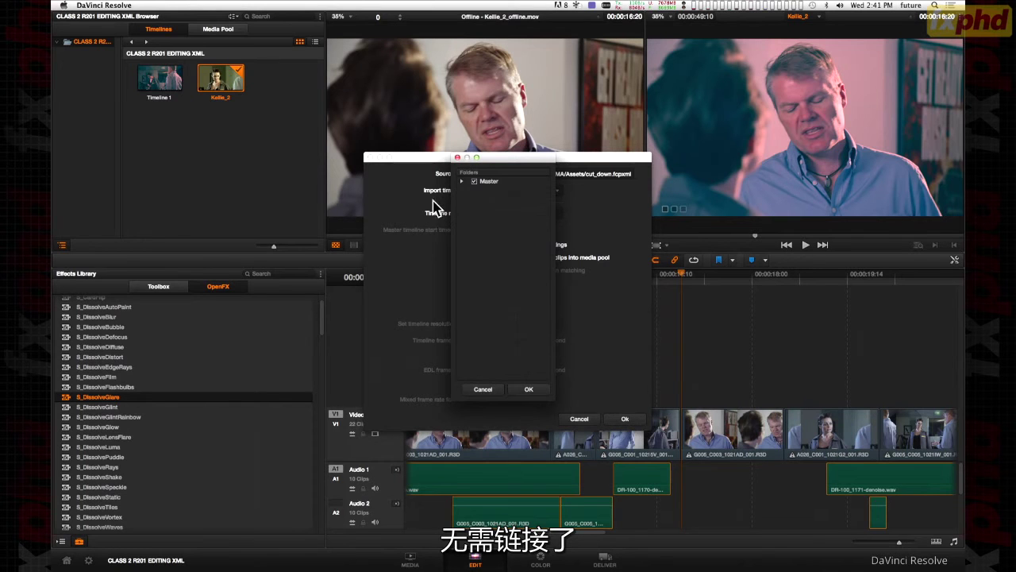
pyautogui.click(461, 181)
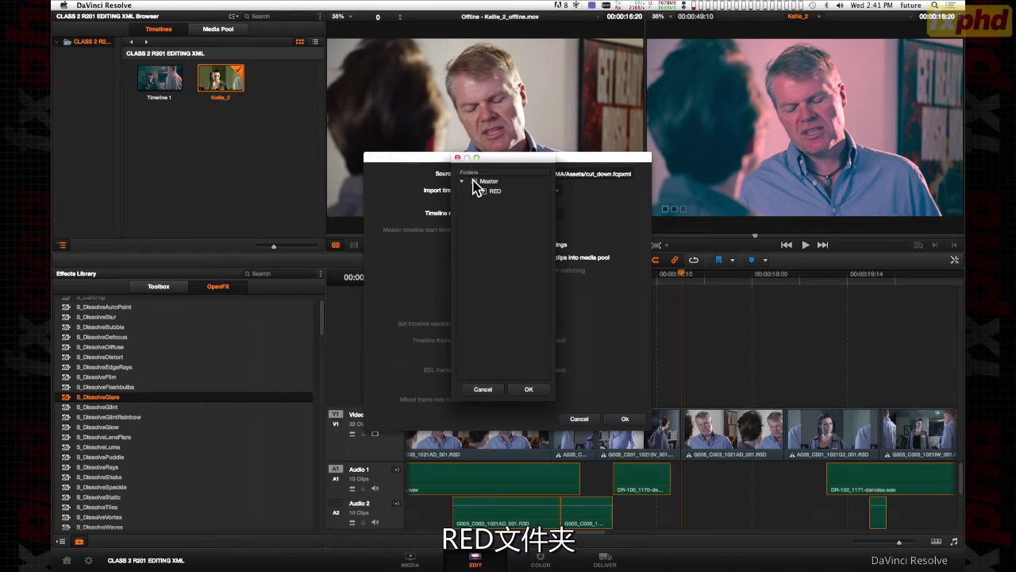
pyautogui.click(531, 391)
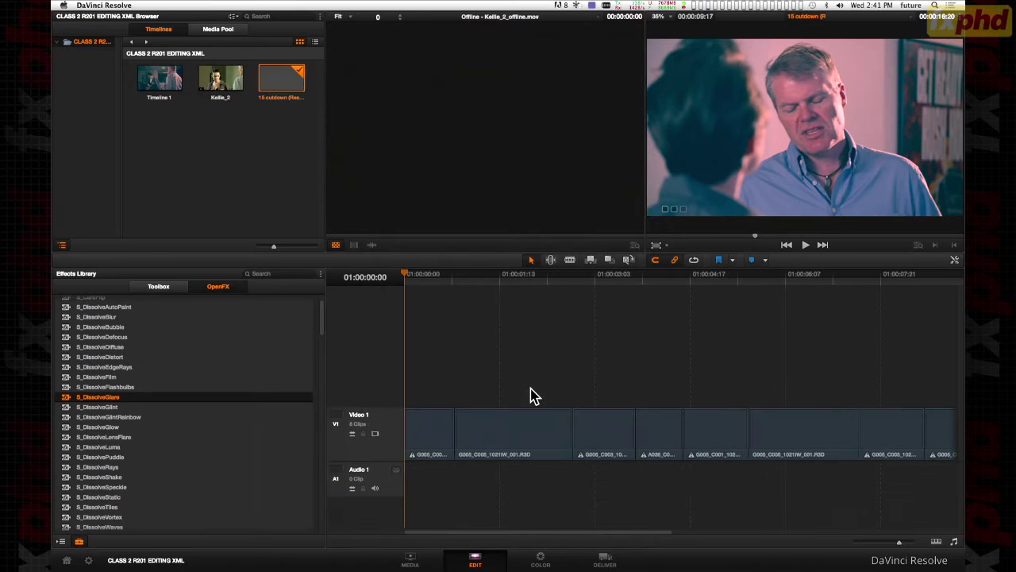
# Scrub the 15 cutdown timeline to 01:00:03:07 and view it on the Color page.
pyautogui.click(455, 277)
pyautogui.moveTo(460, 282); pyautogui.dragTo(603, 284)
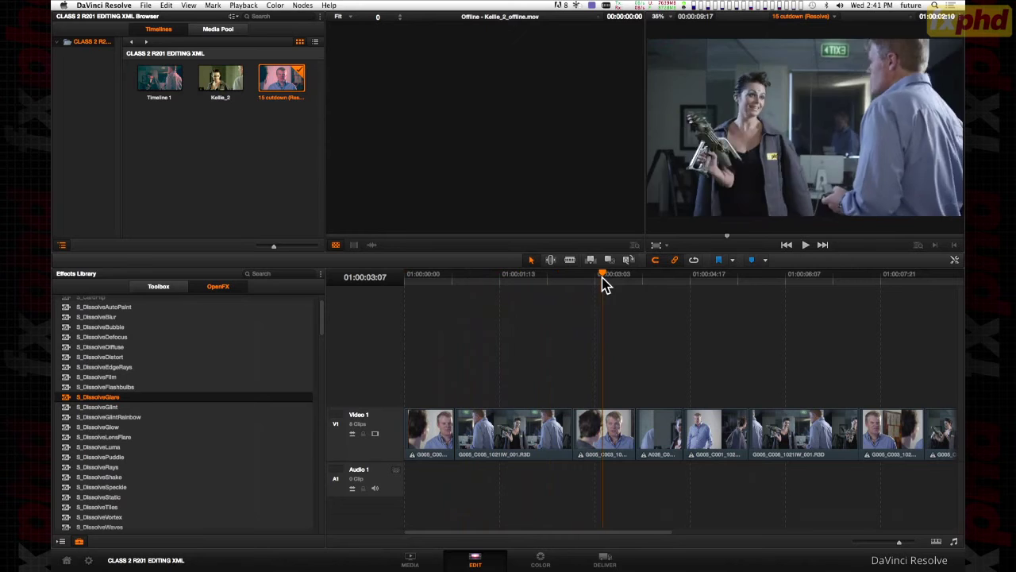
pyautogui.click(539, 559)
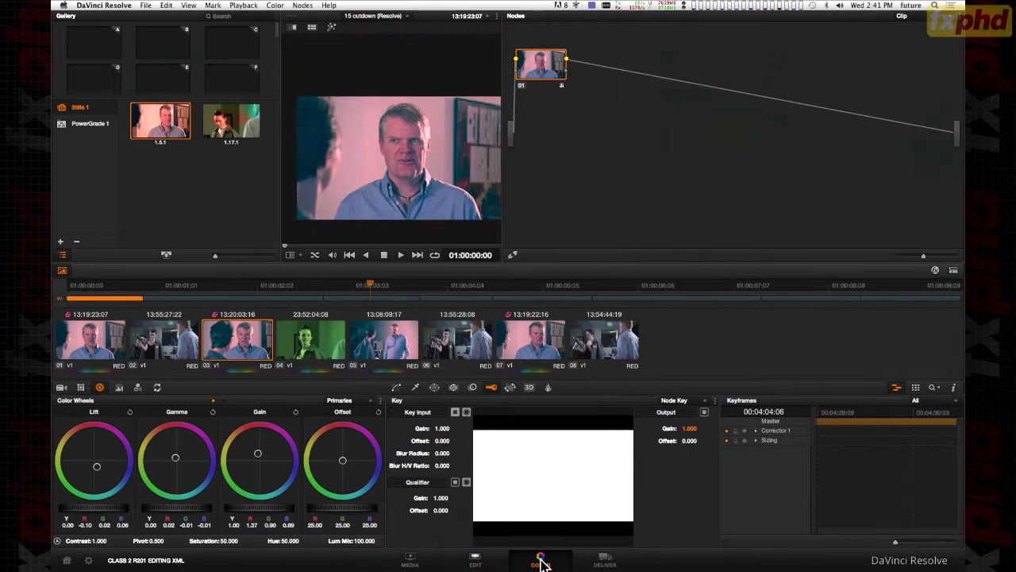
# Review the grades of clips 01 to 07 in the 15 cutdown timeline, compare linked clips 01, 03 and 07, and end on clip 07.
pyautogui.click(77, 340)
pyautogui.click(150, 340)
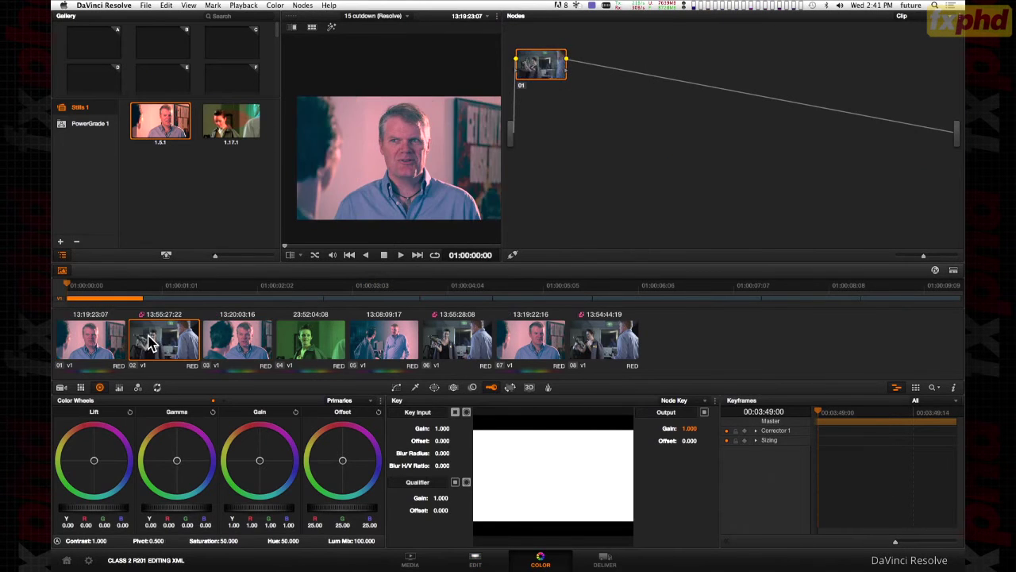
pyautogui.click(270, 343)
pyautogui.click(309, 341)
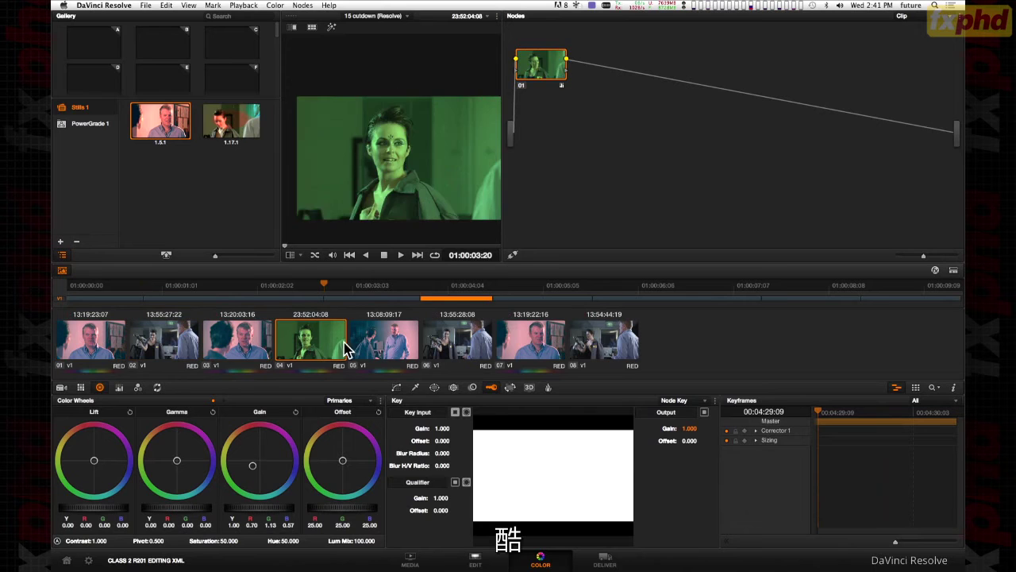
pyautogui.click(382, 342)
pyautogui.click(457, 345)
pyautogui.click(504, 348)
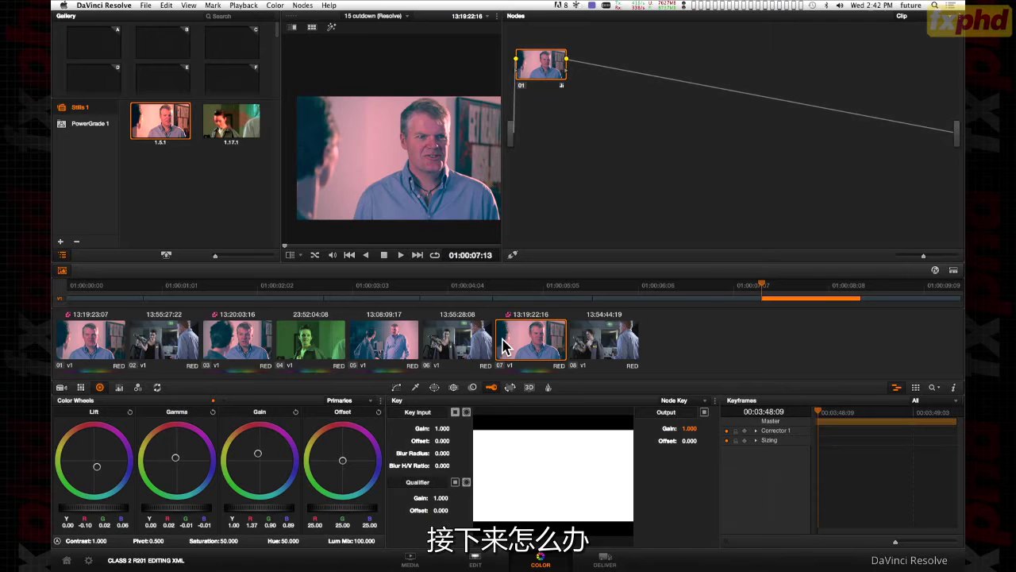
pyautogui.click(394, 349)
pyautogui.click(254, 351)
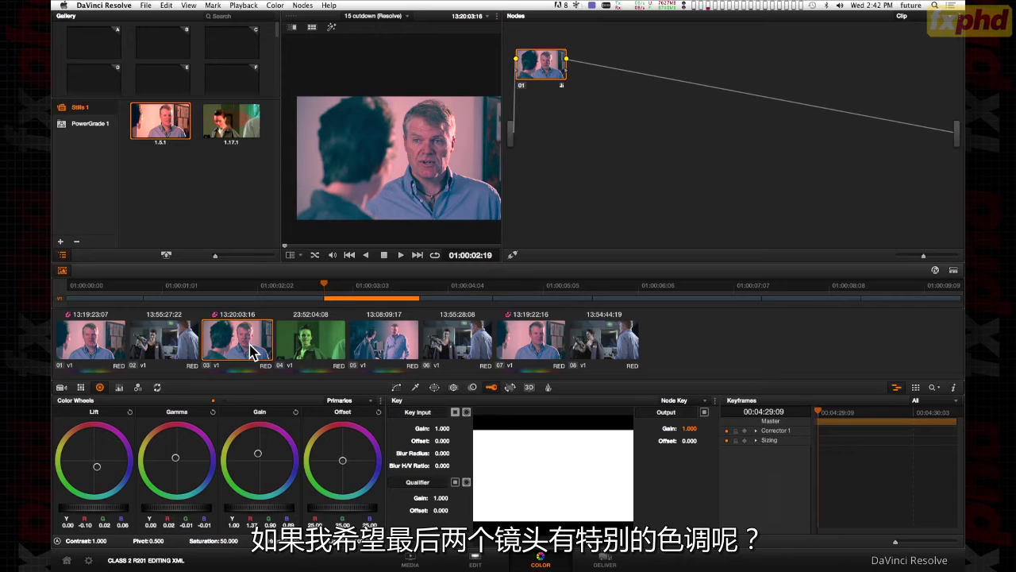
pyautogui.click(112, 349)
pyautogui.click(248, 350)
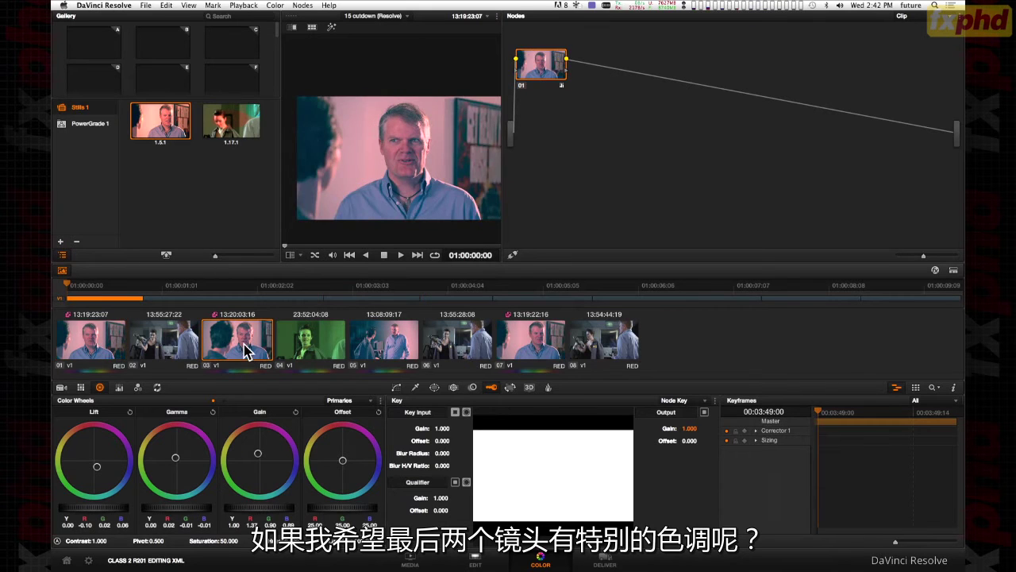
pyautogui.click(528, 342)
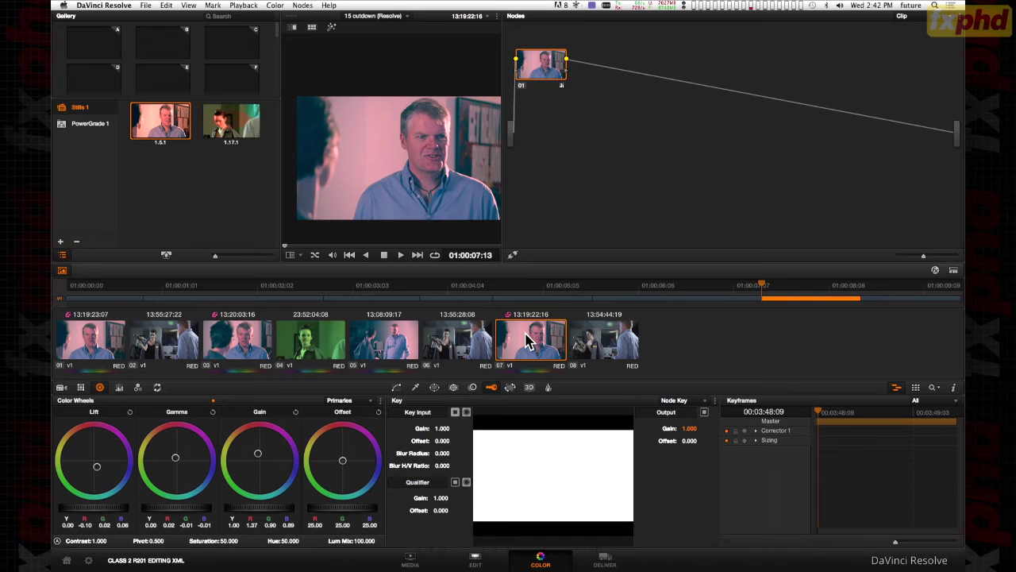
# Add a new grade version to clip 07 in the 15 cutdown timeline and tint it green.
pyautogui.click(449, 346)
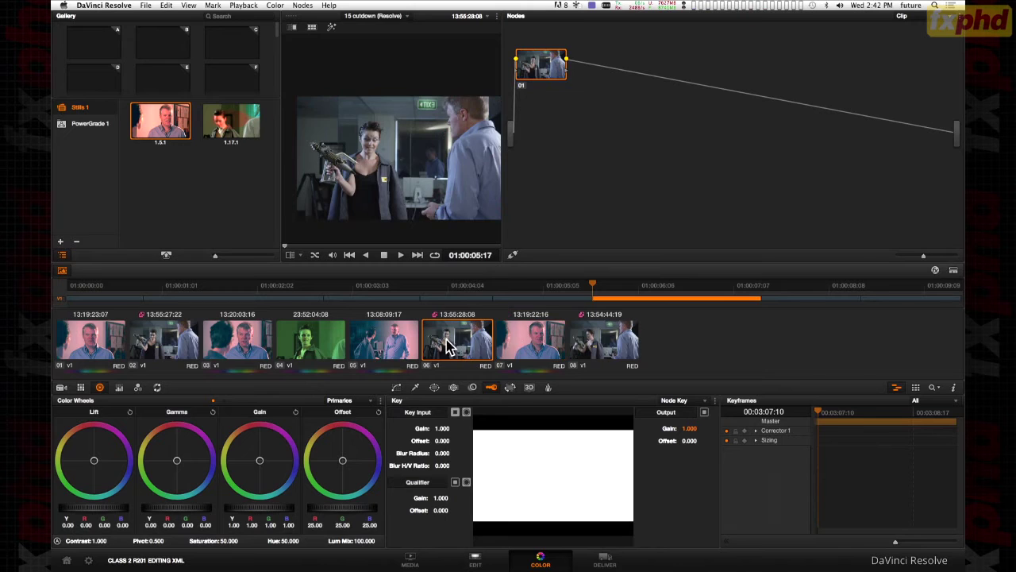
pyautogui.click(517, 343)
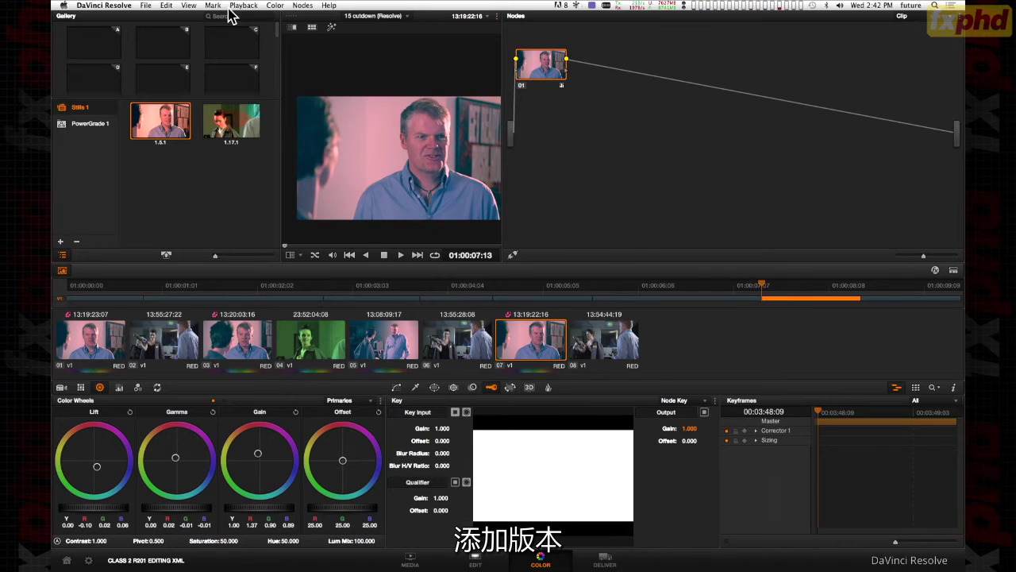
pyautogui.click(274, 11)
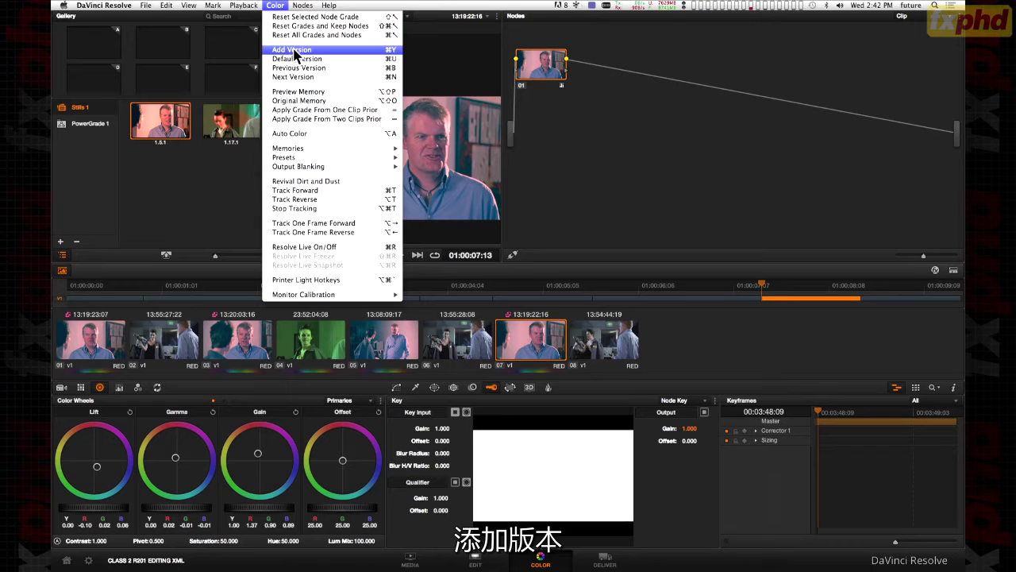
pyautogui.click(293, 51)
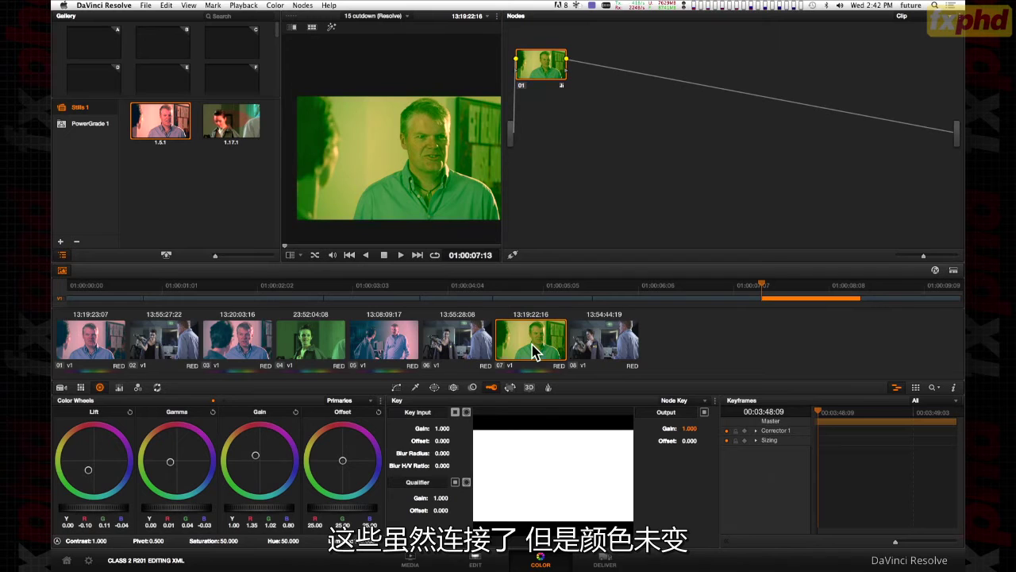
# Compare clips 01 and 03 in the 15 cutdown timeline with clip 07's new green grade.
pyautogui.click(373, 343)
pyautogui.click(118, 341)
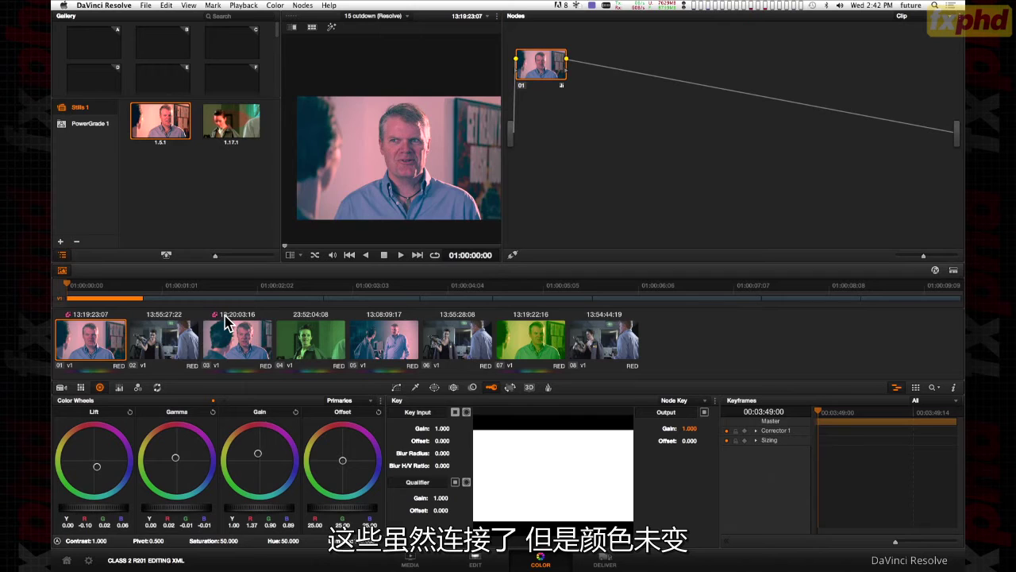
pyautogui.click(230, 343)
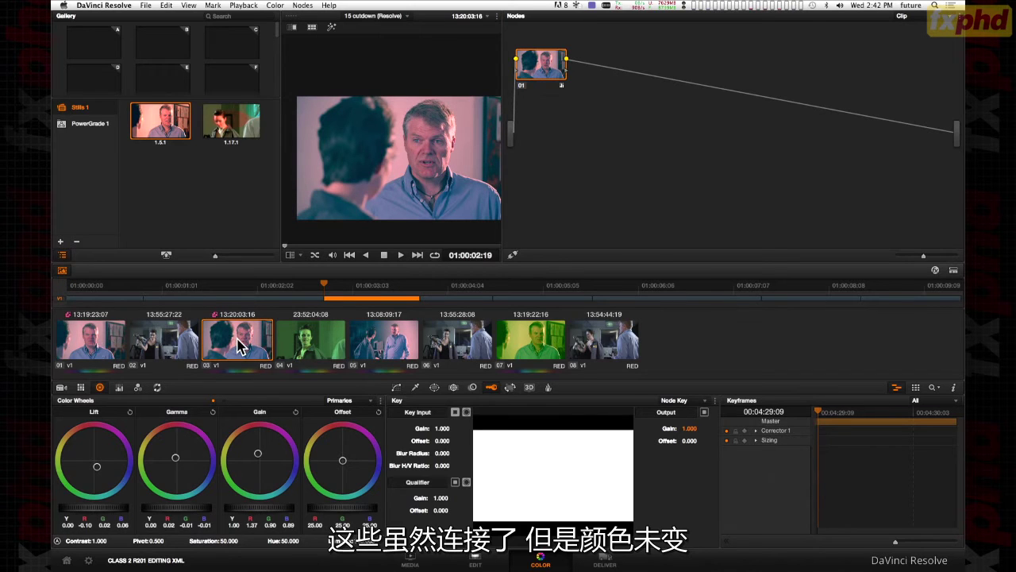
# Switch clip 07 back to its previous grade version, Version 1.
pyautogui.click(513, 340)
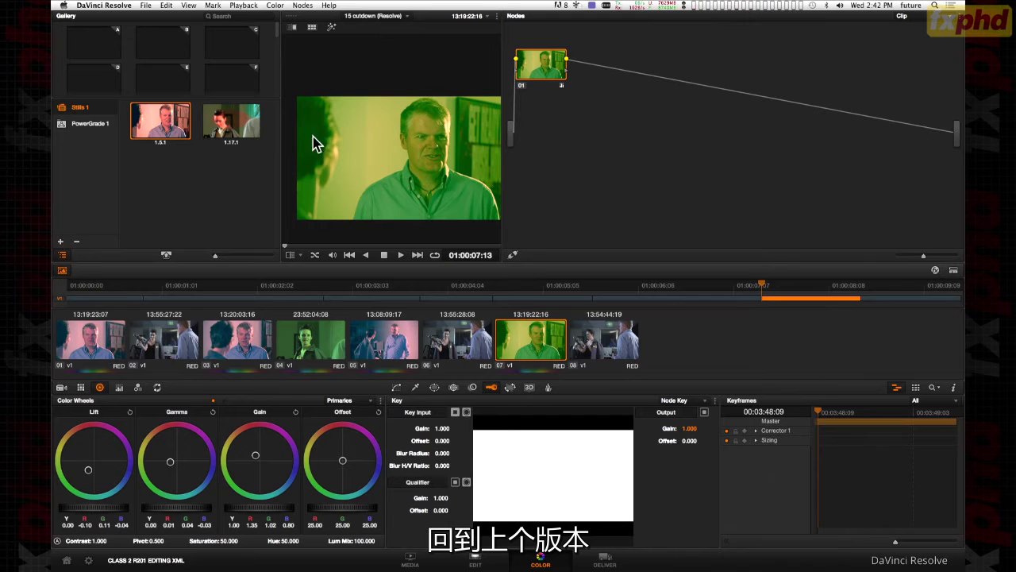
pyautogui.click(274, 5)
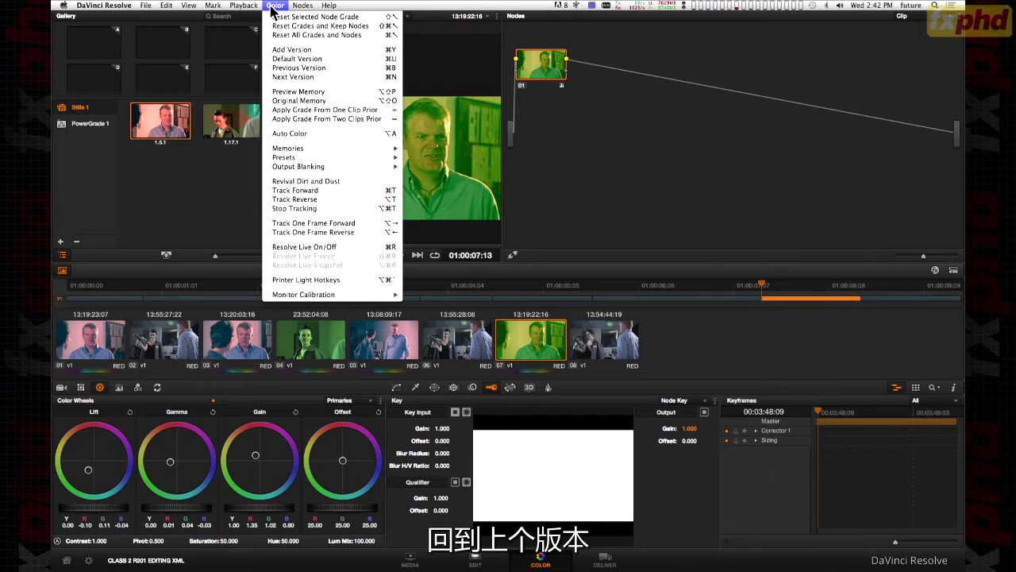
pyautogui.click(292, 69)
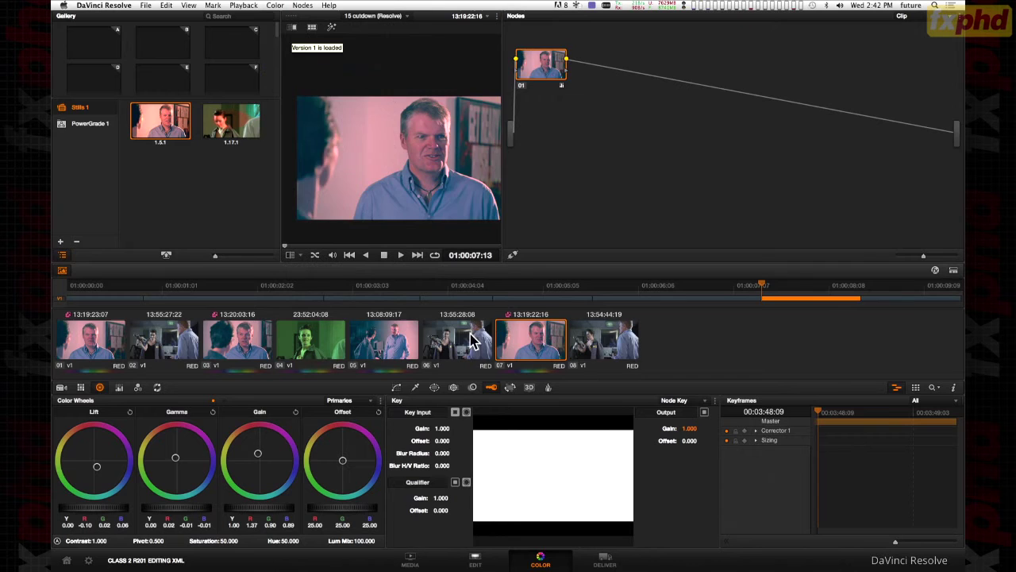
# Review the grades and links of the 15 cutdown clips, including 08 and 03, and end on clip 02.
pyautogui.click(405, 339)
pyautogui.press('Down')
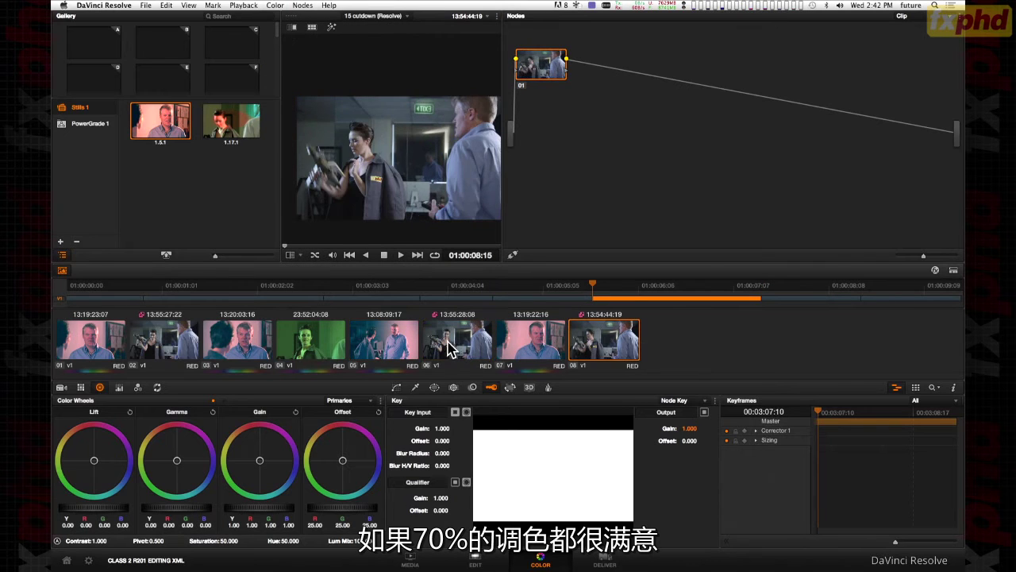
pyautogui.click(281, 340)
pyautogui.press('Up')
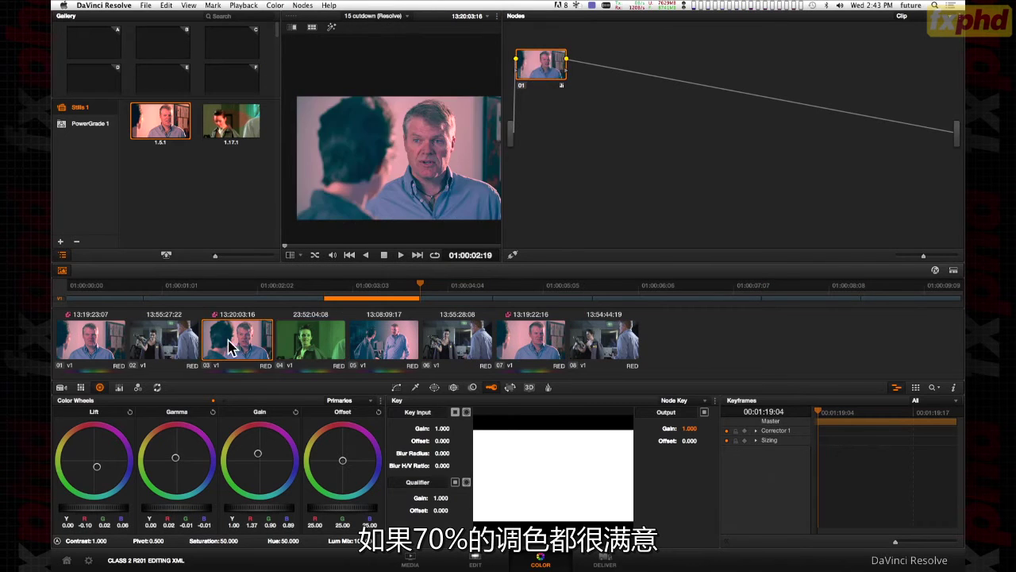
pyautogui.press('Up')
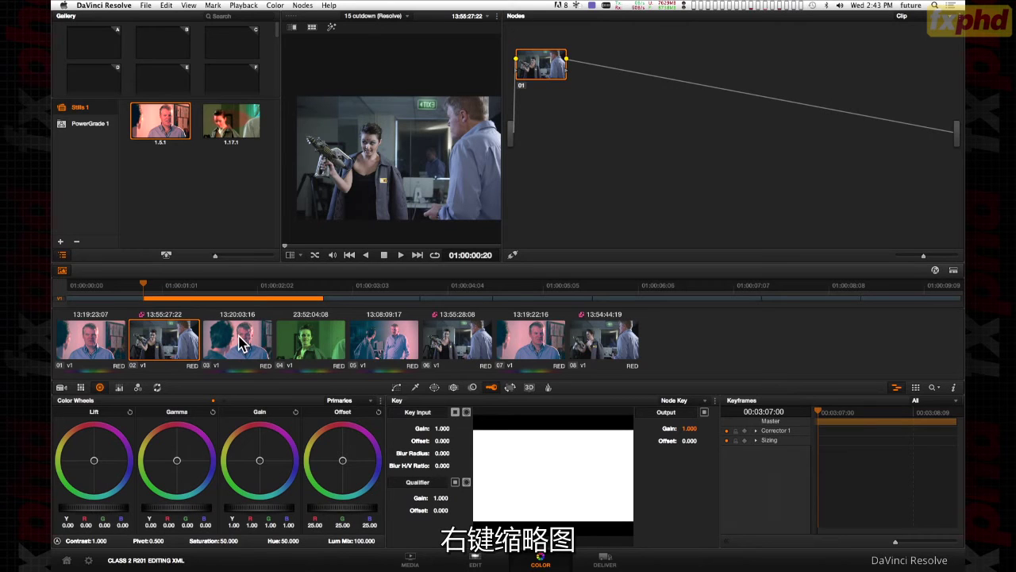
# Examine clip 02's local and remote grade options without applying any, and check the grades of clips 04 and 05.
pyautogui.rightClick(184, 344)
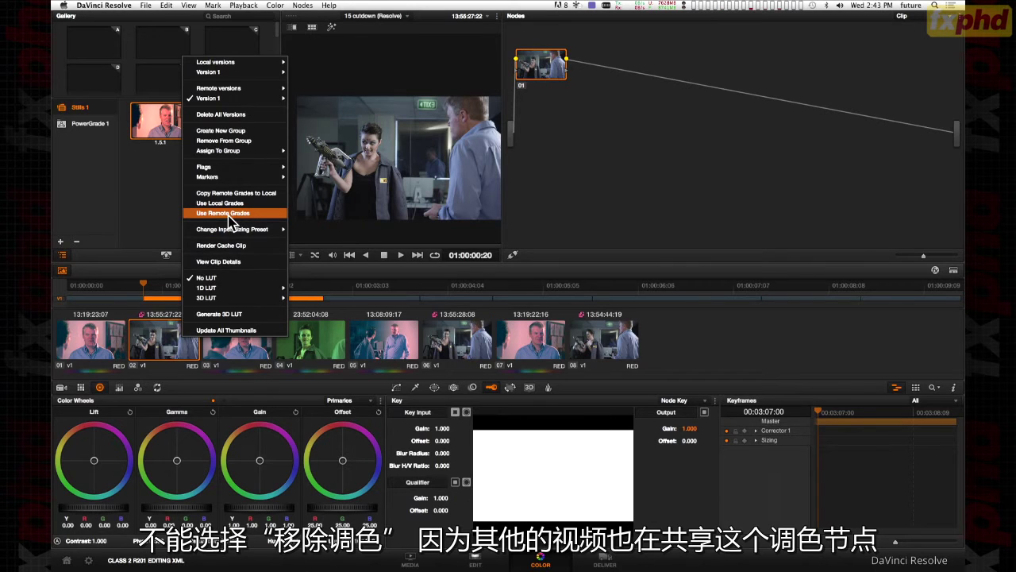
pyautogui.click(165, 345)
pyautogui.click(296, 346)
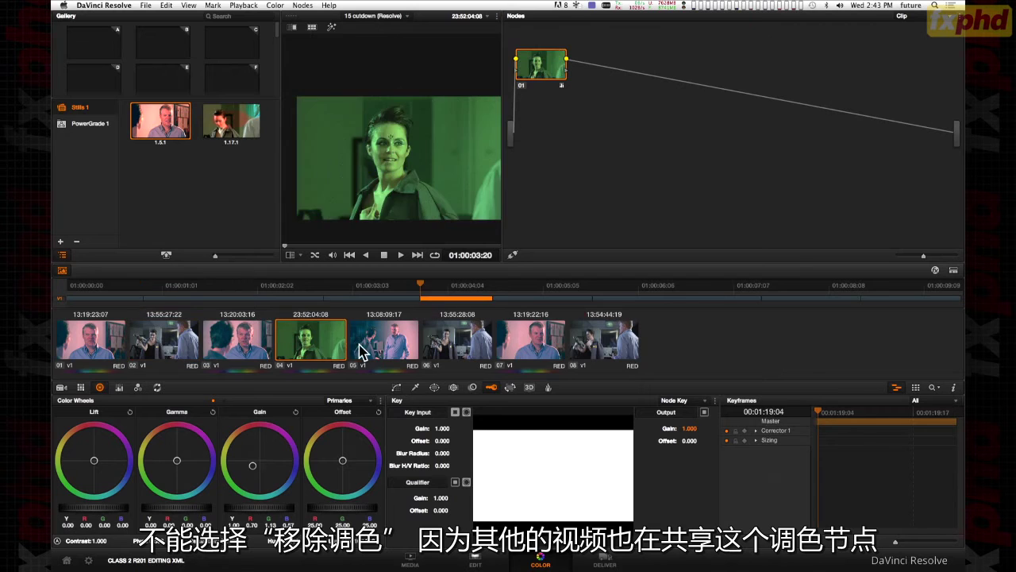
pyautogui.click(362, 349)
# Switch the Color page to the Kellie_2 timeline and hide the gallery to enlarge the viewer.
pyautogui.click(404, 22)
pyautogui.click(382, 37)
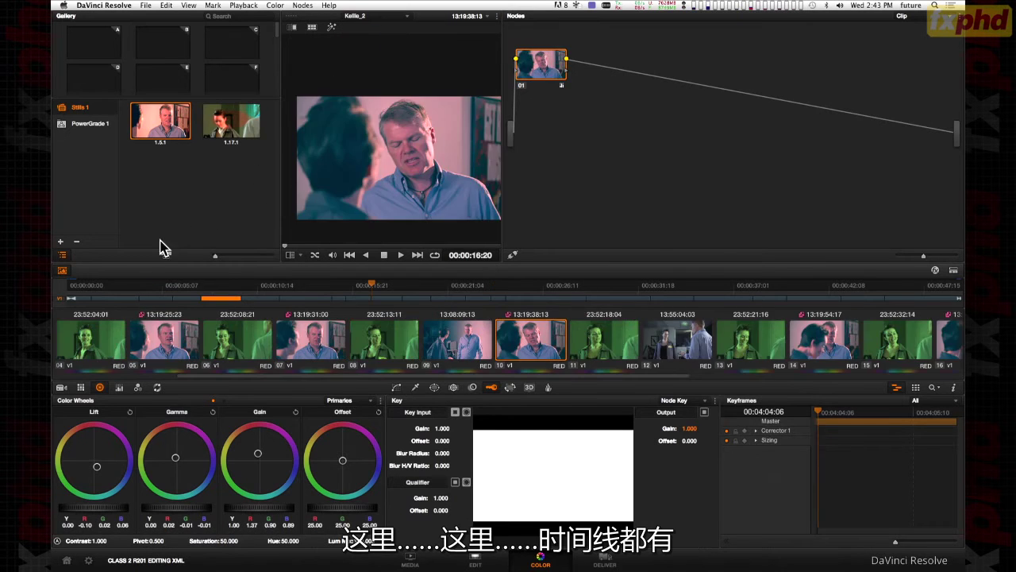
pyautogui.click(64, 271)
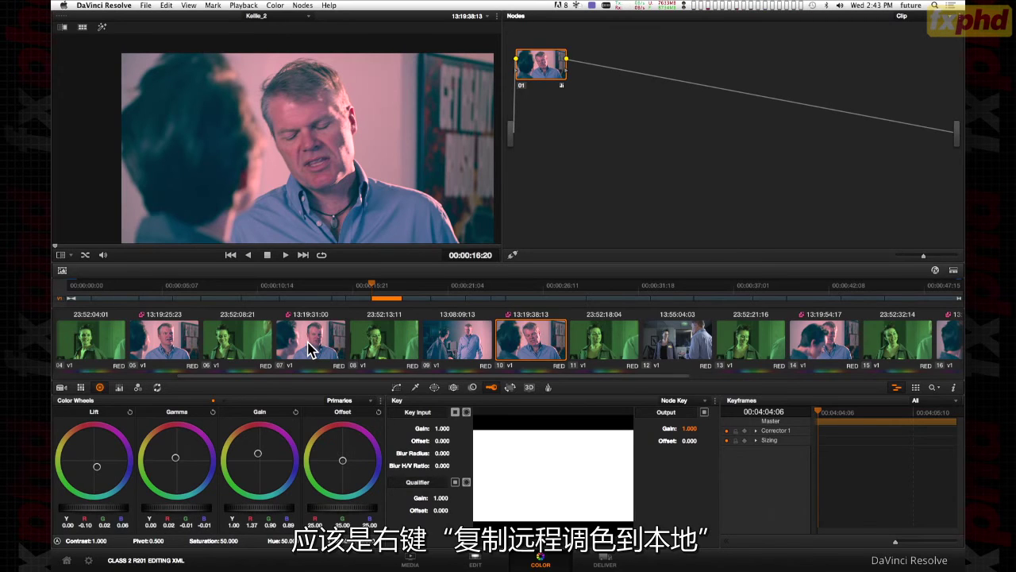
# Copy remote grades to local from clip 10 of Kellie_2, and regrade that clip with a teal gain and saturation 0.
pyautogui.rightClick(520, 334)
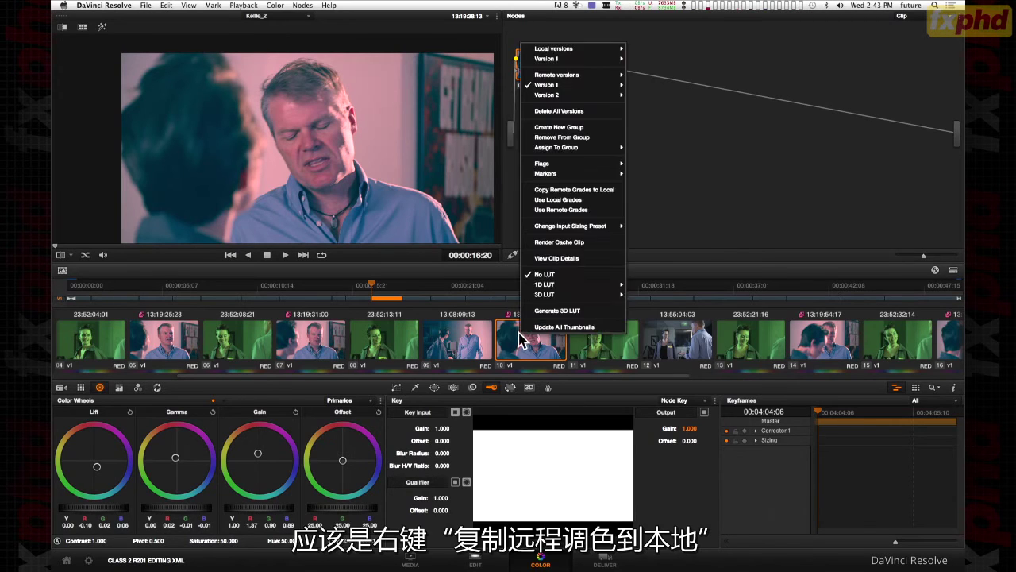
pyautogui.click(562, 193)
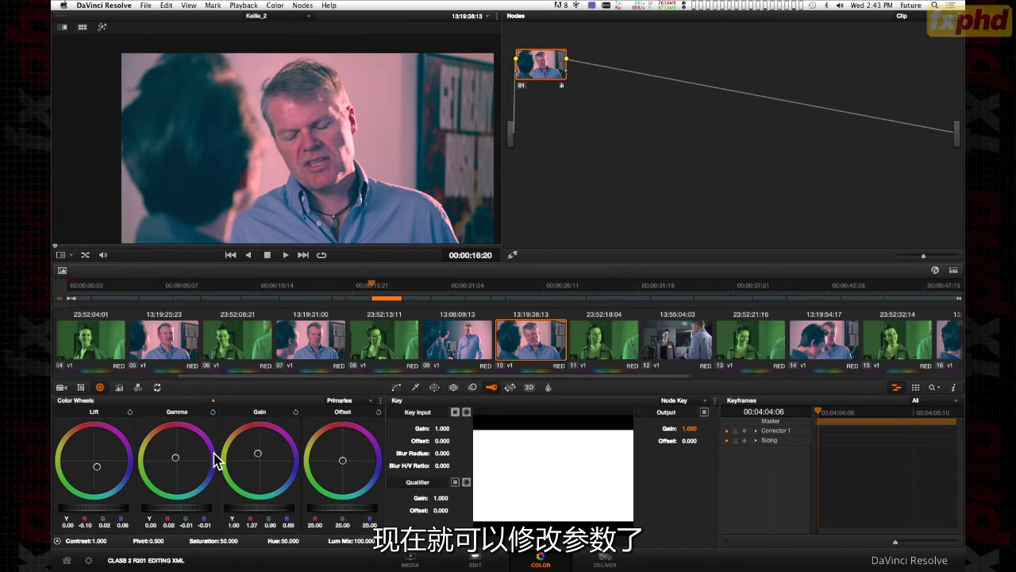
pyautogui.moveTo(249, 460); pyautogui.dragTo(263, 568)
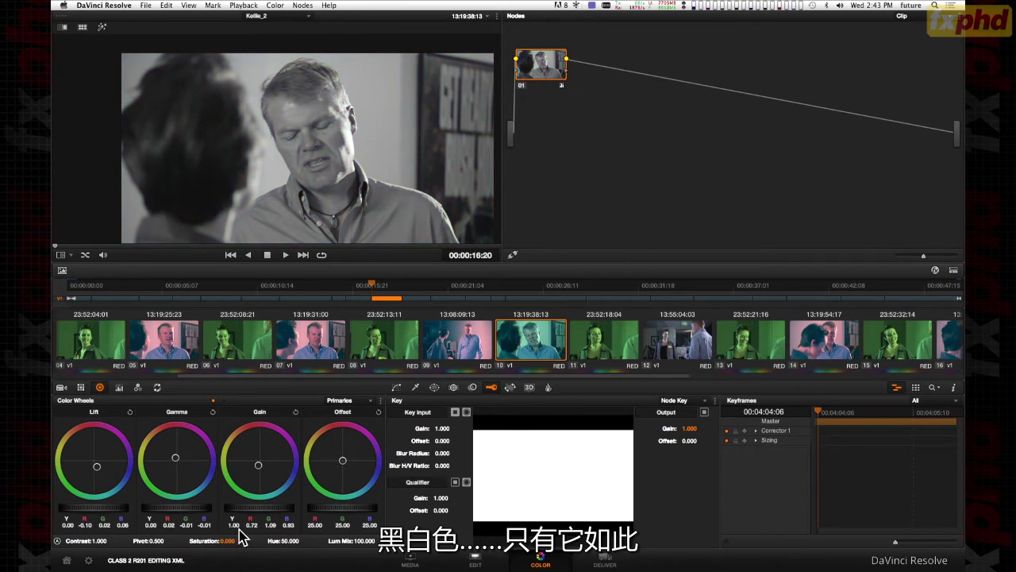
# Compare clips 07 and 05 with the black-and-white clip 10 in Kellie_2.
pyautogui.click(337, 358)
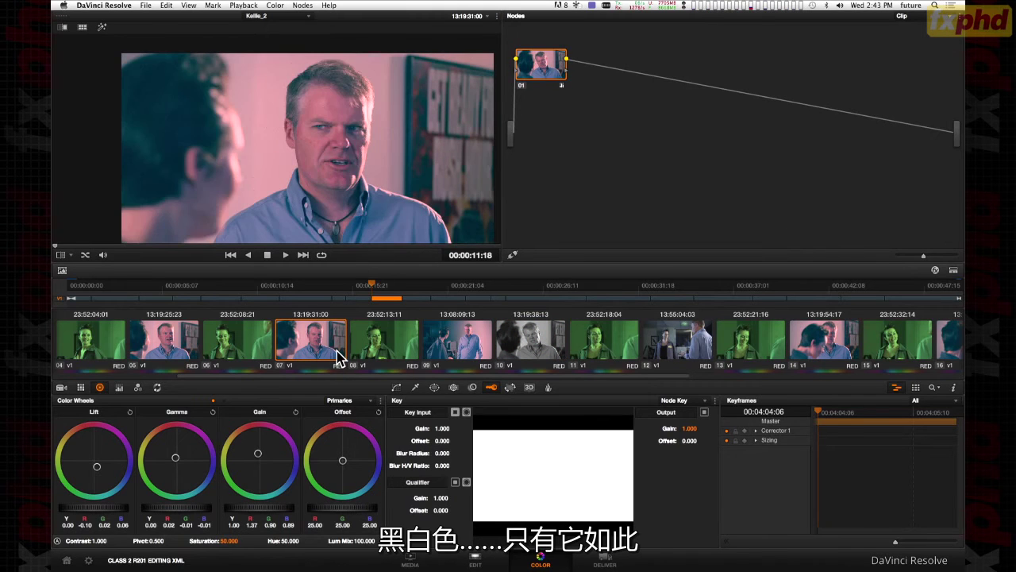
pyautogui.click(170, 351)
pyautogui.click(310, 348)
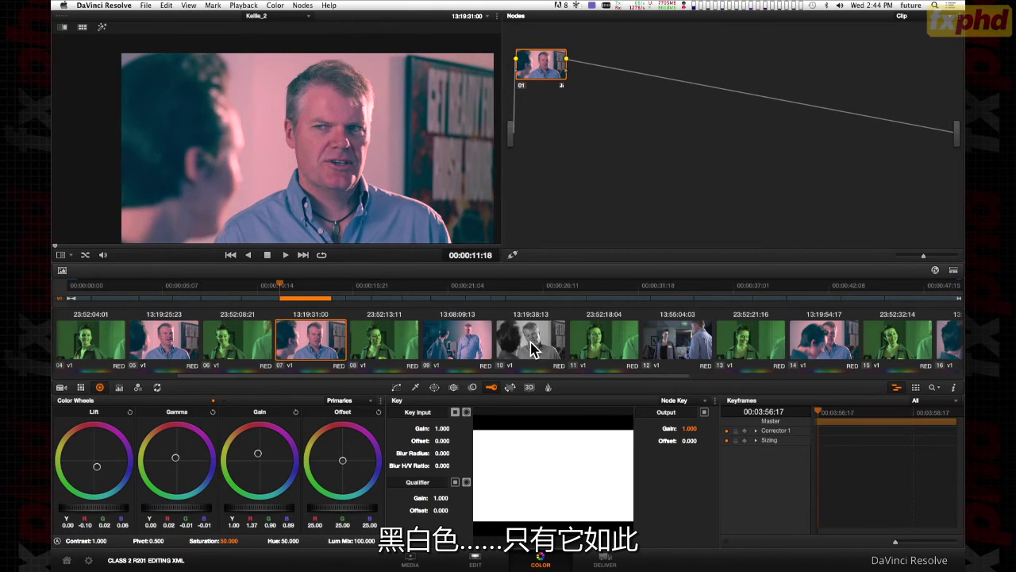
pyautogui.click(544, 354)
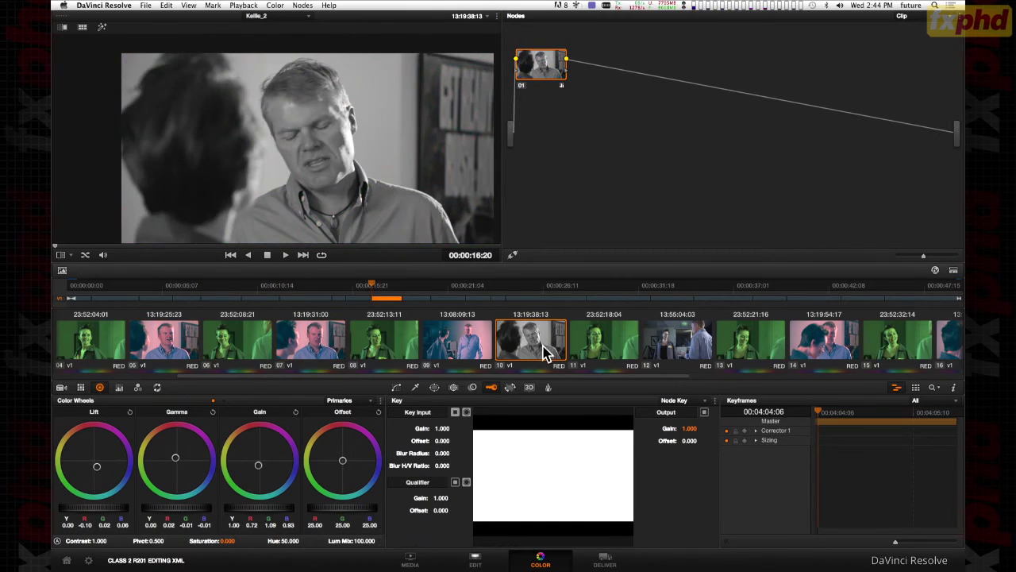
# Shift the gain of Kellie_2 clip 07 toward blue and switch to the 15 cutdown timeline to compare.
pyautogui.click(321, 353)
pyautogui.moveTo(305, 498); pyautogui.dragTo(316, 504)
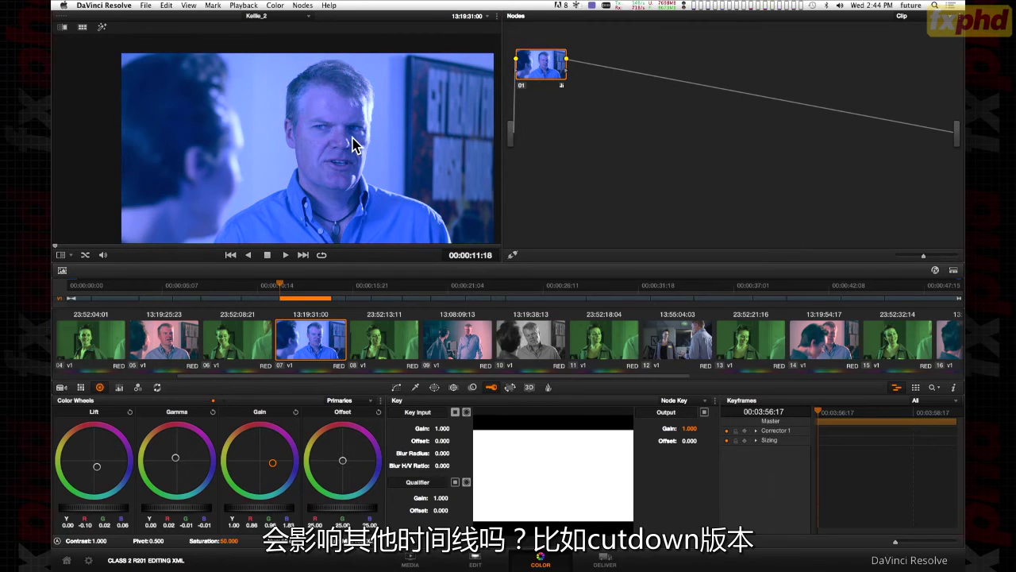
pyautogui.click(309, 17)
pyautogui.click(305, 46)
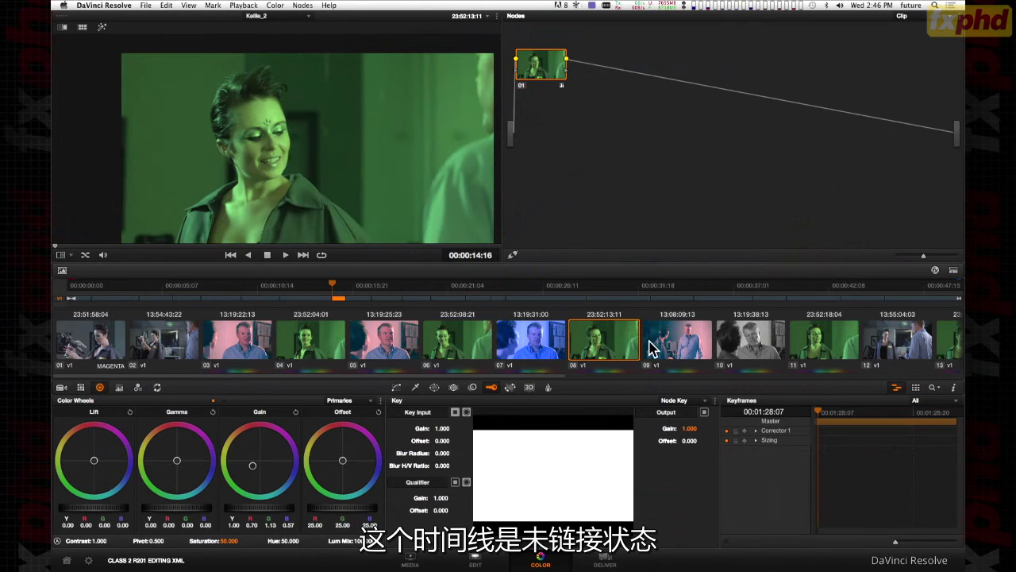
# Review the individual grades of Kellie_2 clips 09, 07 and 06, ending on clip 05.
pyautogui.click(651, 353)
pyautogui.click(533, 354)
pyautogui.click(447, 354)
pyautogui.click(369, 353)
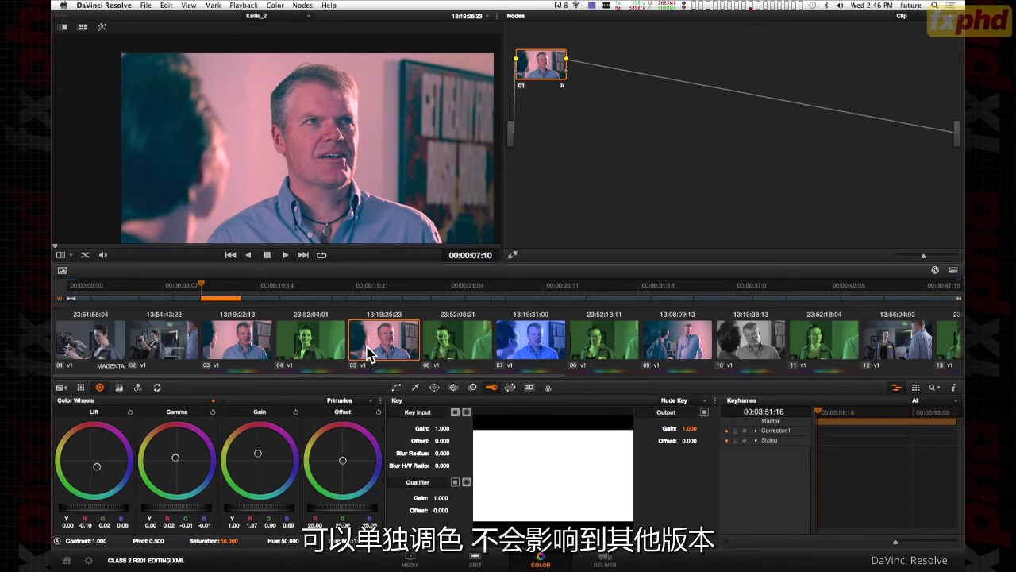
# View Kellie_2 on the Edit page, and examine the DRAMA Media folder and Master bin on the Media page.
pyautogui.click(474, 562)
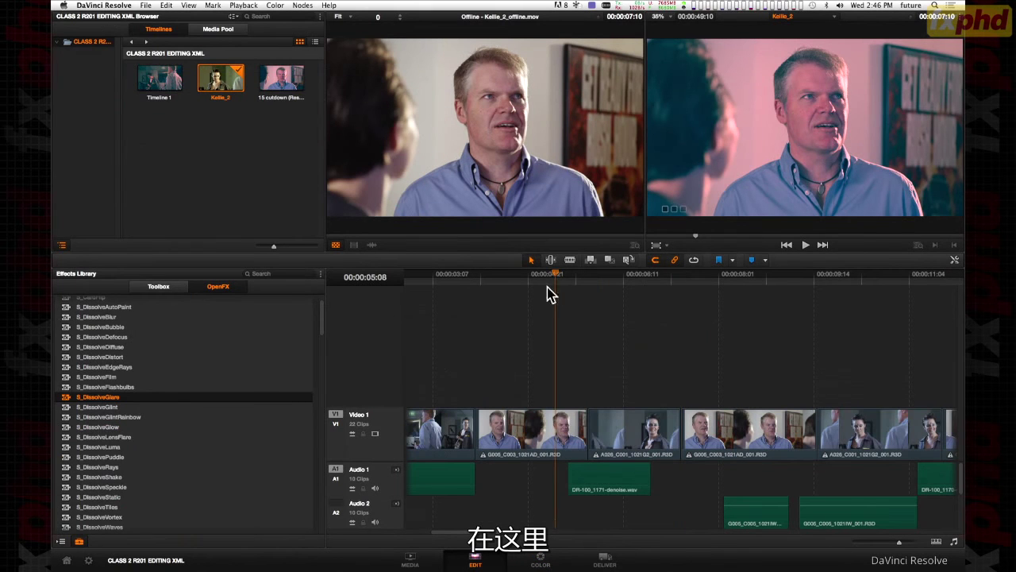
pyautogui.click(411, 559)
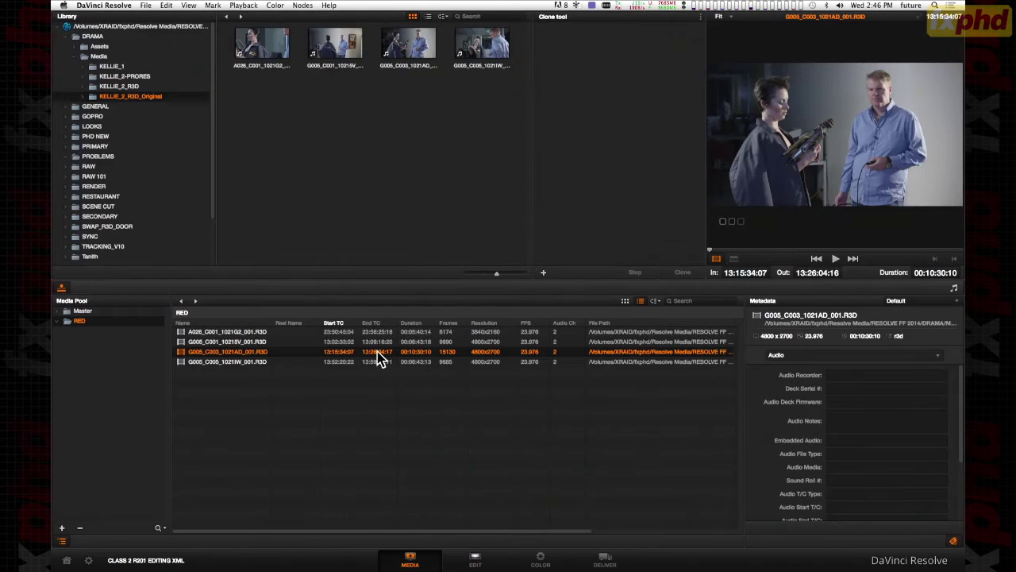
pyautogui.click(100, 56)
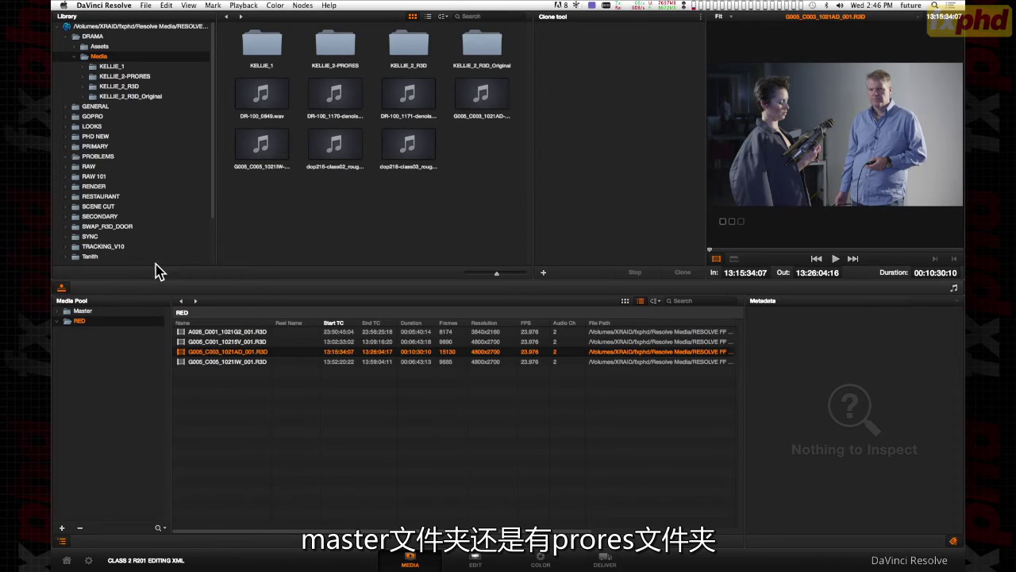
pyautogui.click(90, 314)
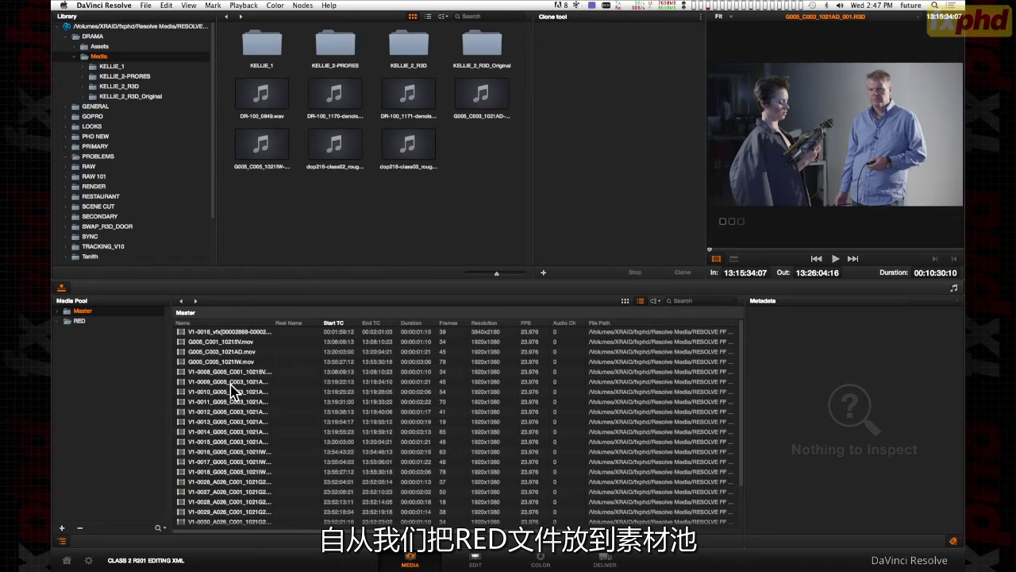
# Inspect the RED Camera Raw settings in Project Settings from the Color page, close them unchanged and view clip 02.
pyautogui.click(541, 563)
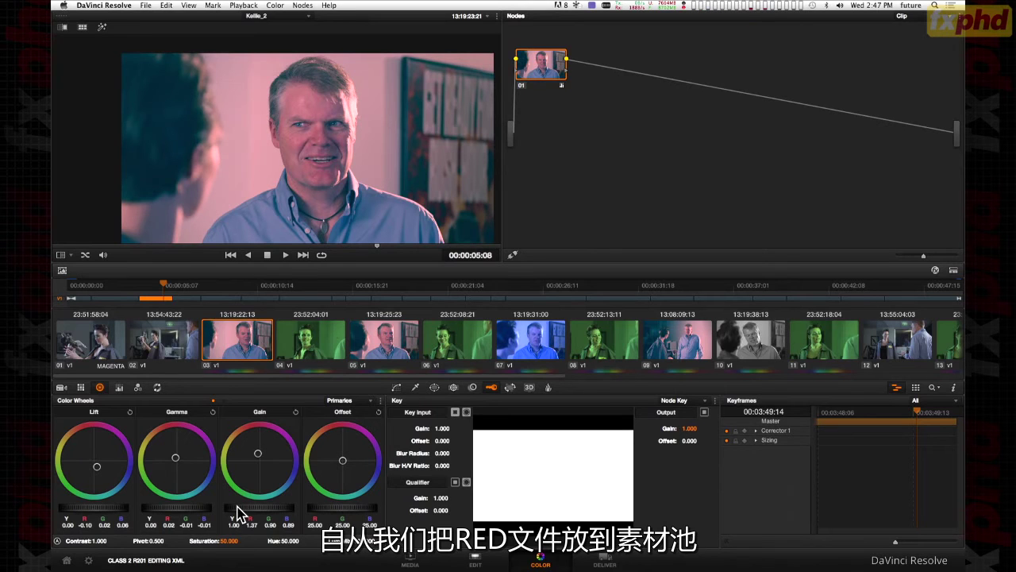
pyautogui.click(89, 561)
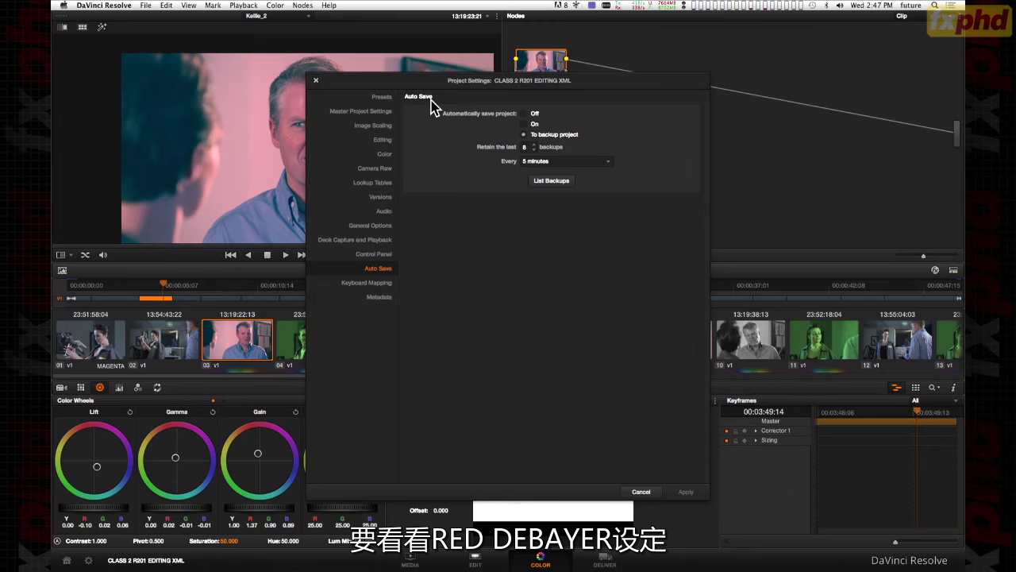
pyautogui.click(393, 169)
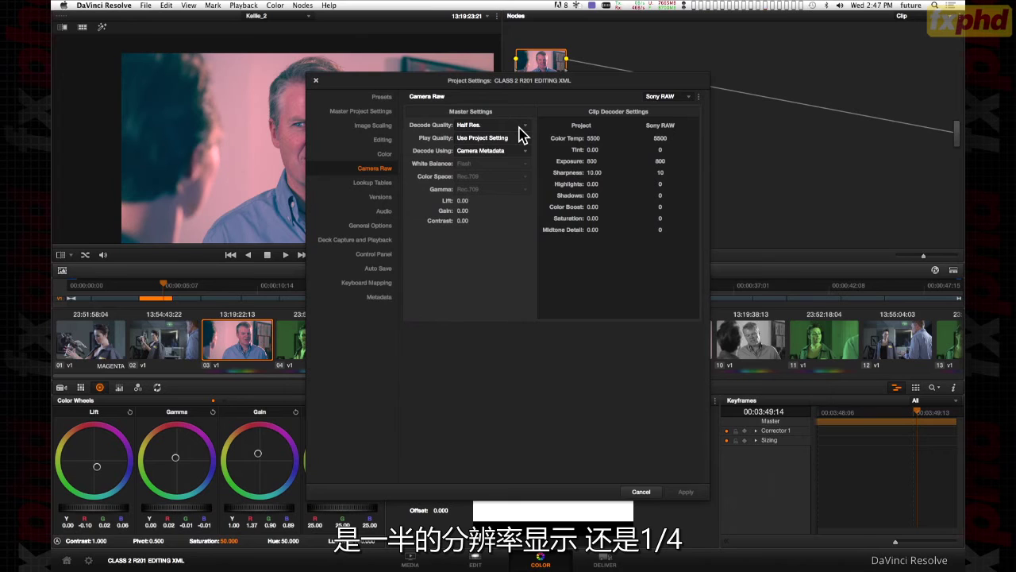
pyautogui.click(669, 96)
pyautogui.click(663, 121)
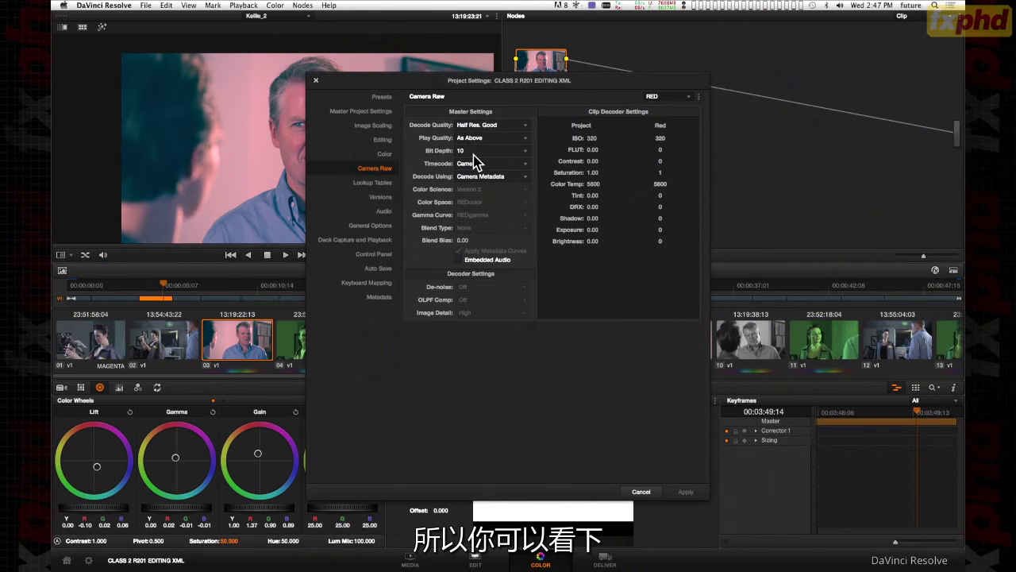
pyautogui.click(317, 81)
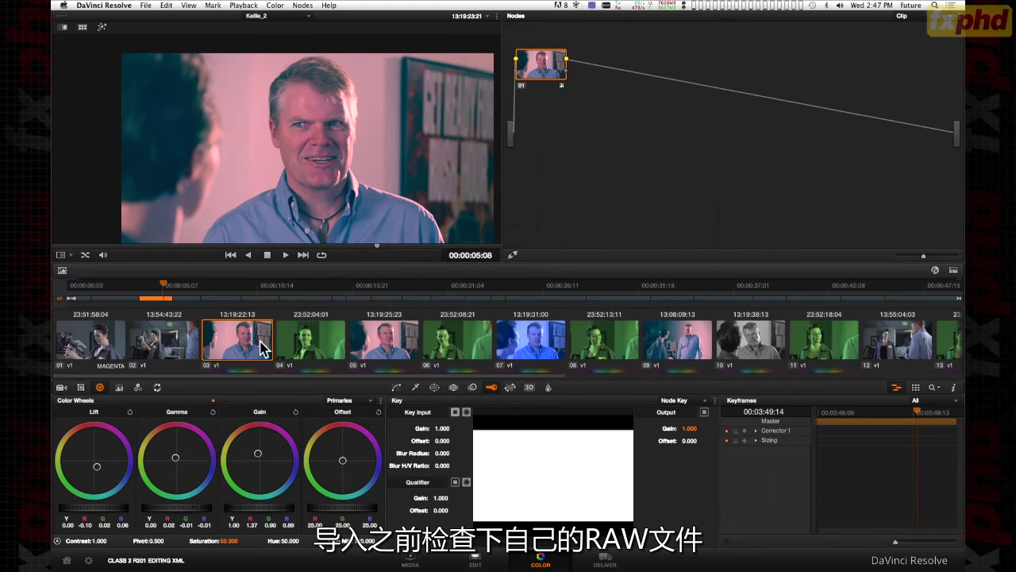
pyautogui.click(171, 355)
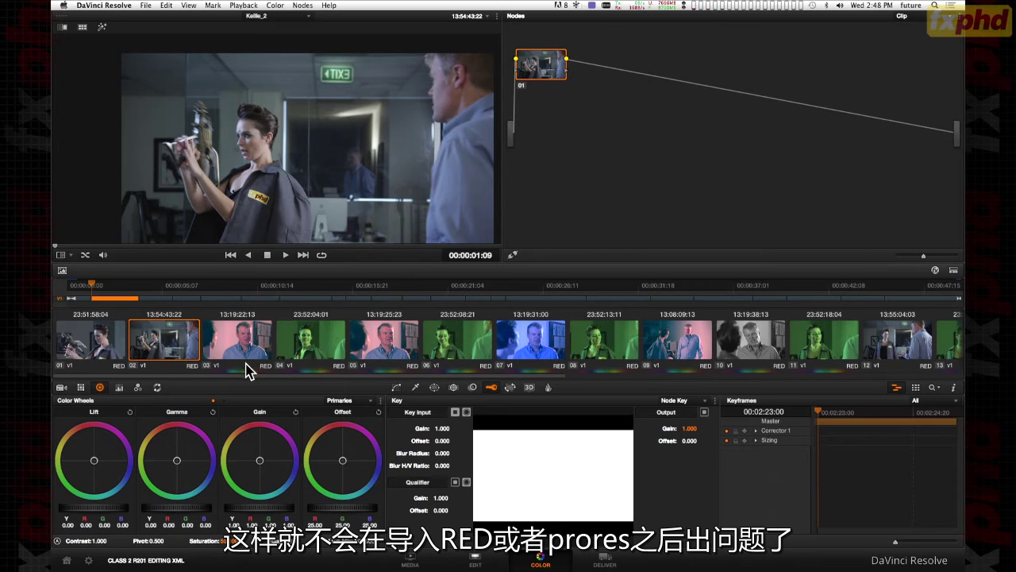
# Decode Kellie_2 clip 03 using Clip in the Camera Raw settings and set its gamma curve to REDlog Film.
pyautogui.click(247, 350)
pyautogui.click(295, 349)
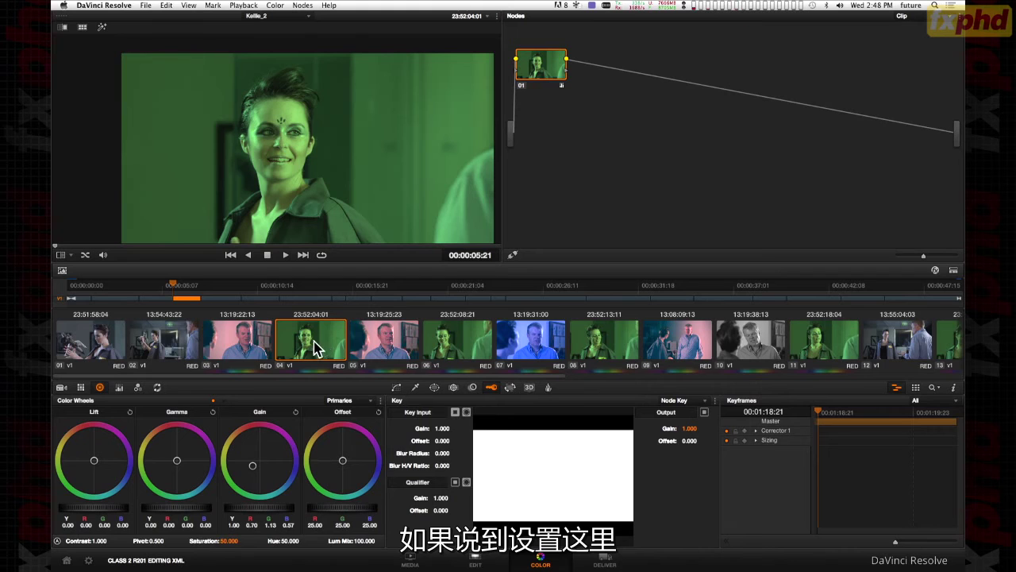
pyautogui.click(261, 348)
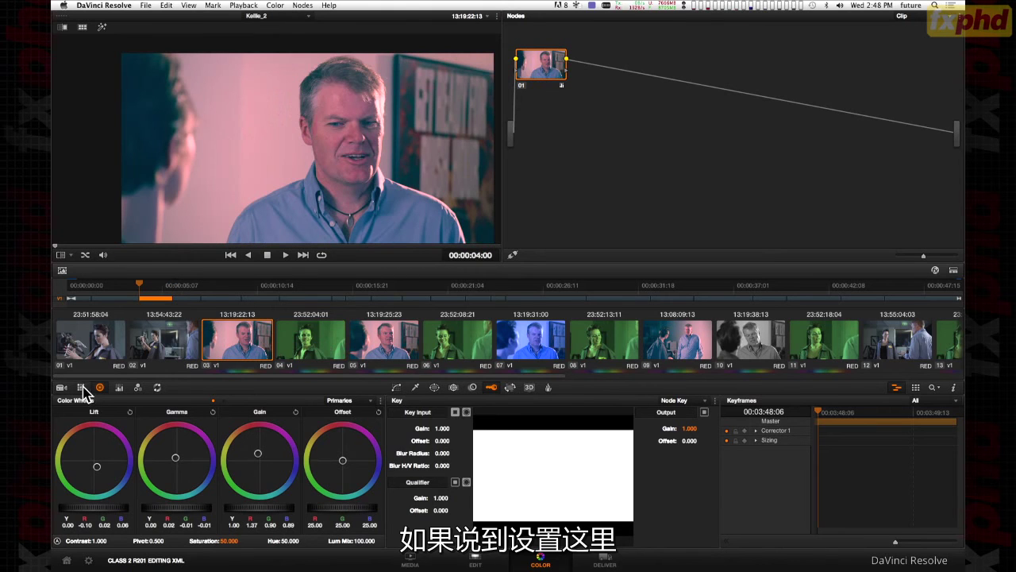
pyautogui.click(62, 387)
pyautogui.click(151, 438)
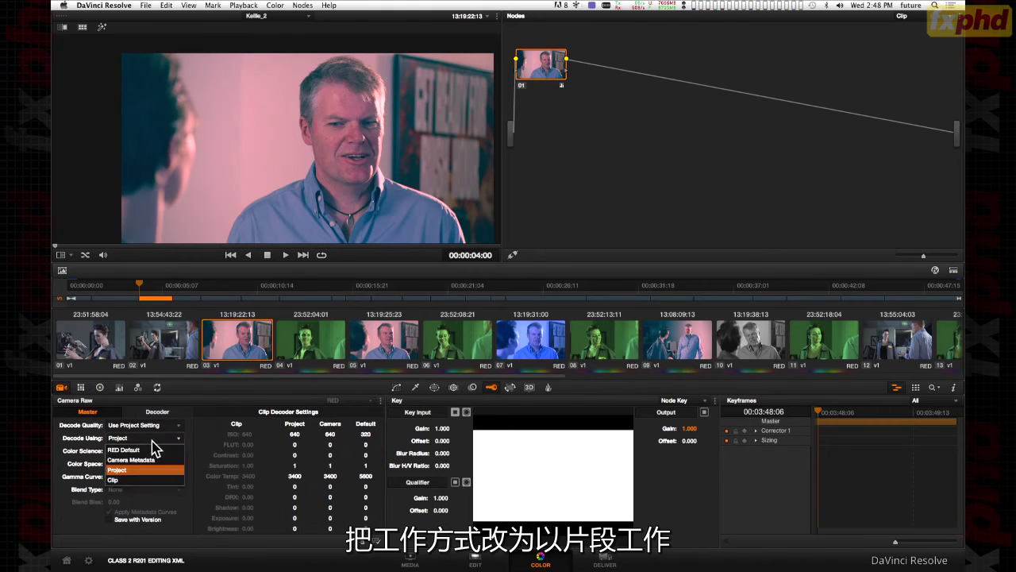
pyautogui.click(148, 480)
pyautogui.click(170, 482)
pyautogui.click(148, 435)
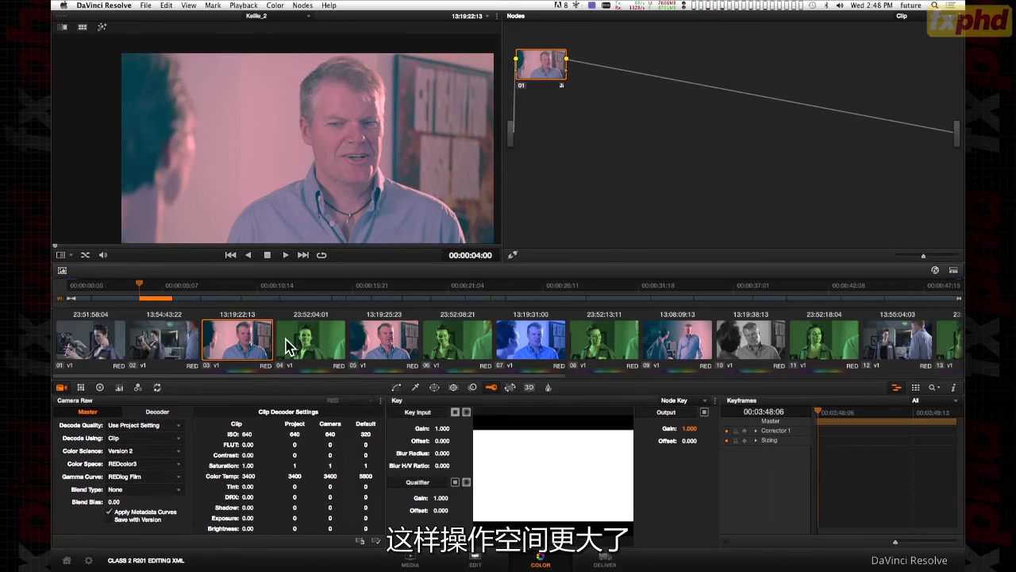
# Reset all grades and nodes on clip 03 and apply the grade from gallery still 1.5.1.
pyautogui.click(276, 6)
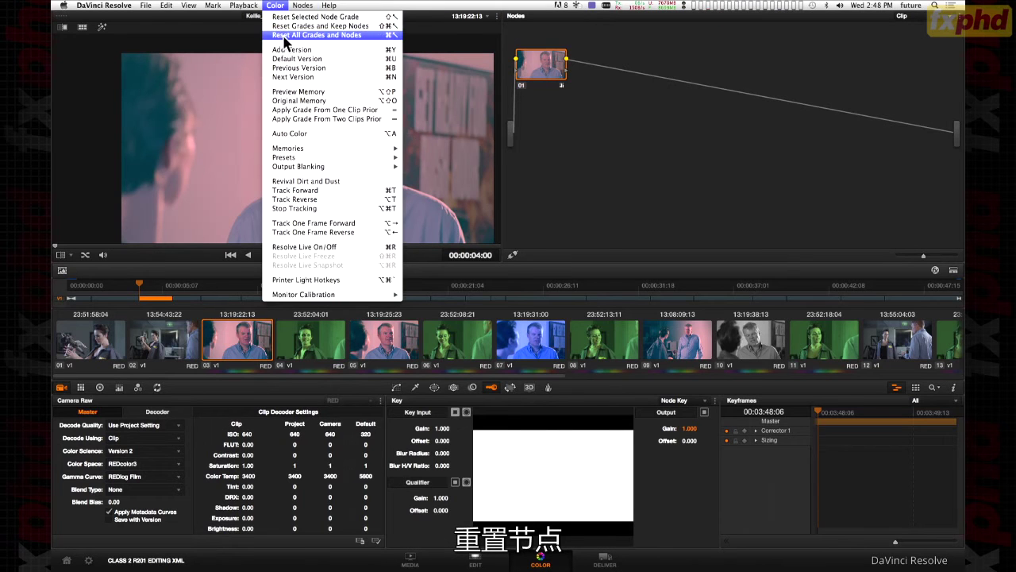
pyautogui.click(289, 35)
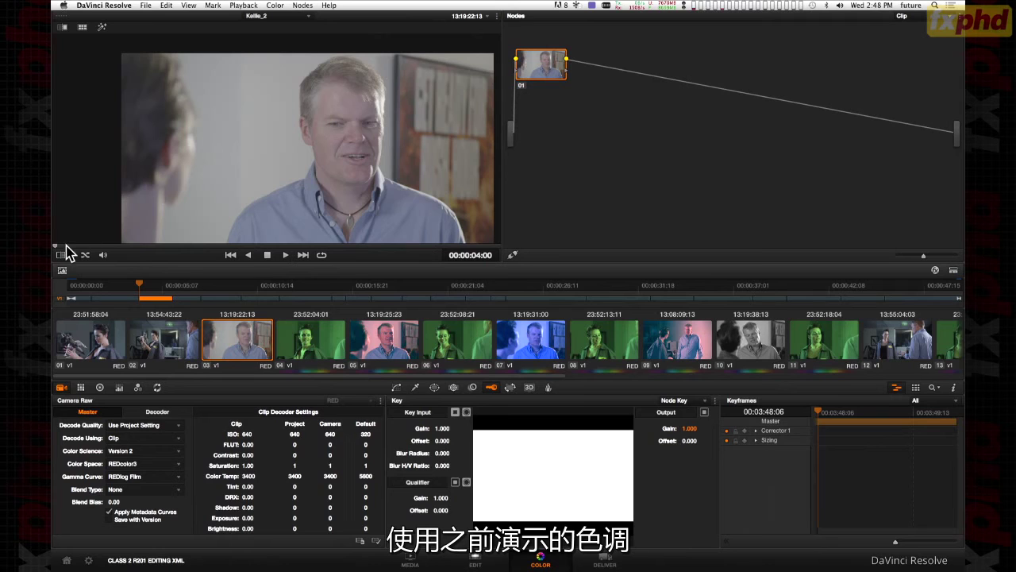
pyautogui.click(63, 270)
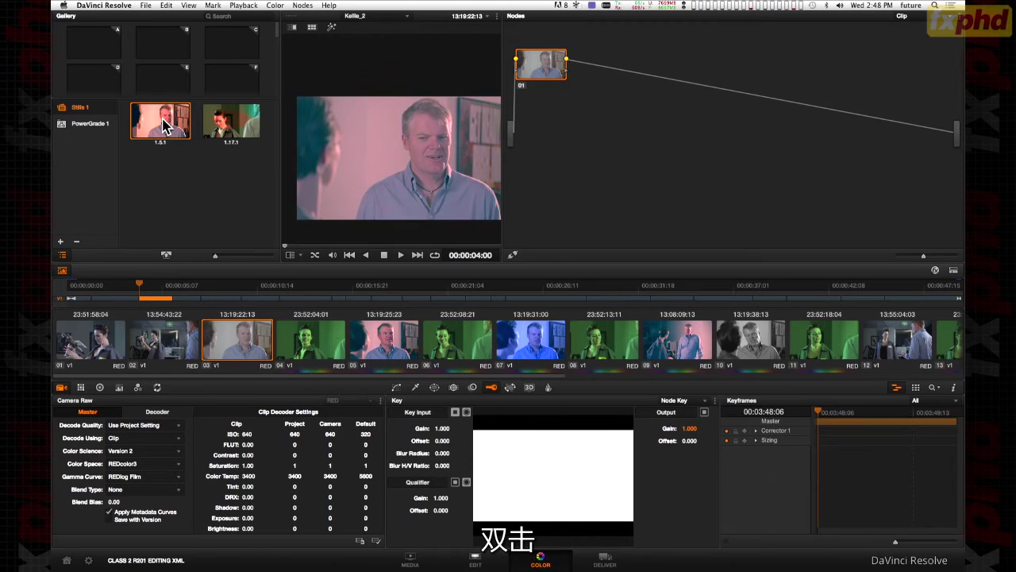
pyautogui.doubleClick(165, 126)
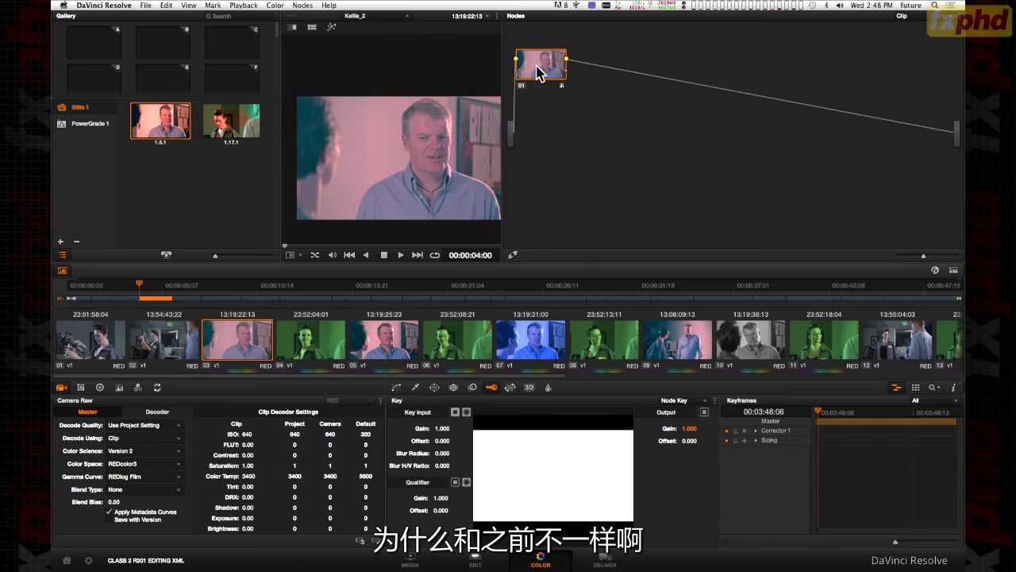
pyautogui.moveTo(539, 73); pyautogui.dragTo(667, 50)
# Play gallery still 1.5.1 as a reference wipe over clip 03 and compare both looks in the enlarged viewer.
pyautogui.rightClick(160, 113)
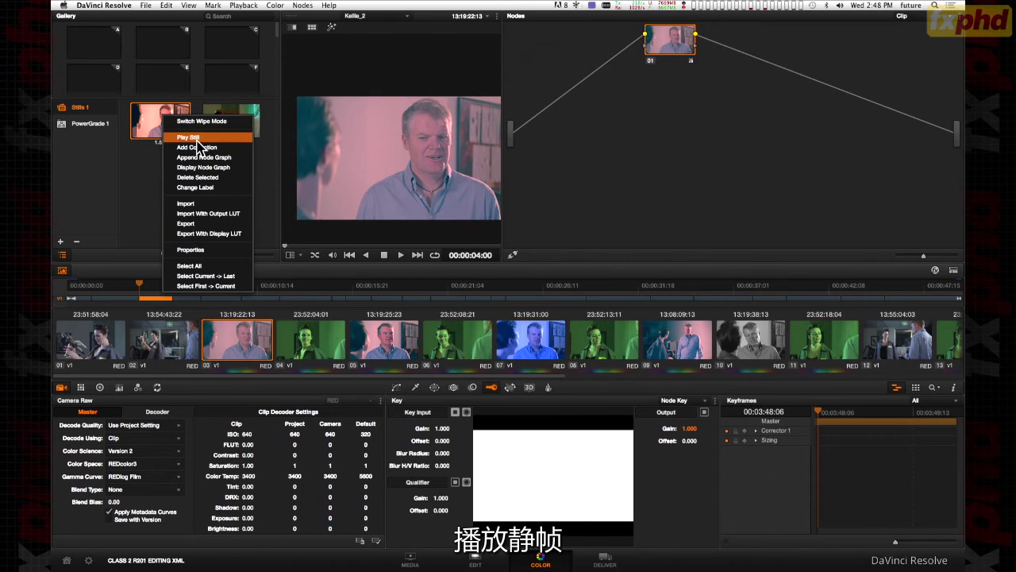
pyautogui.click(189, 138)
pyautogui.moveTo(485, 175); pyautogui.dragTo(374, 170)
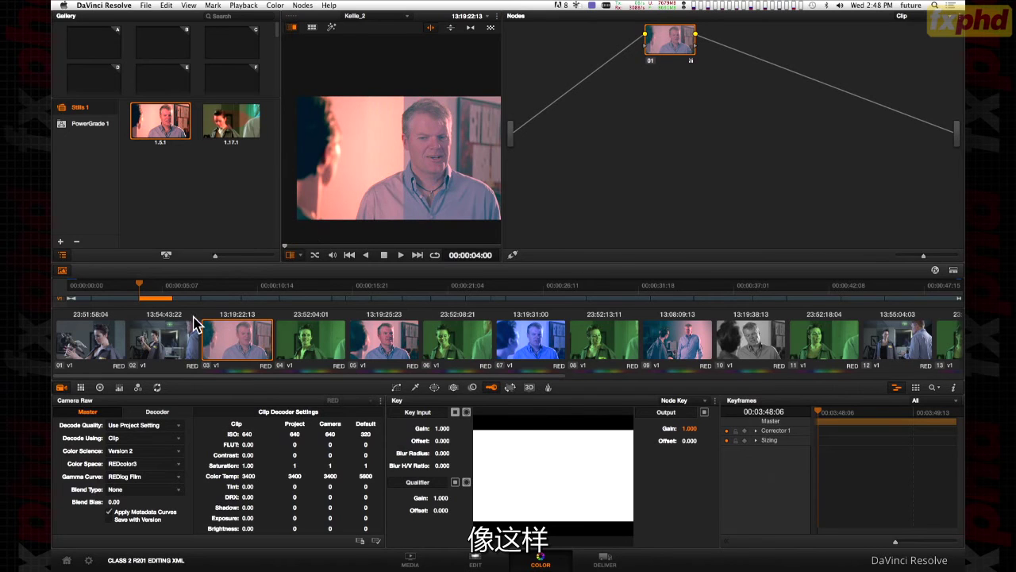
pyautogui.click(62, 271)
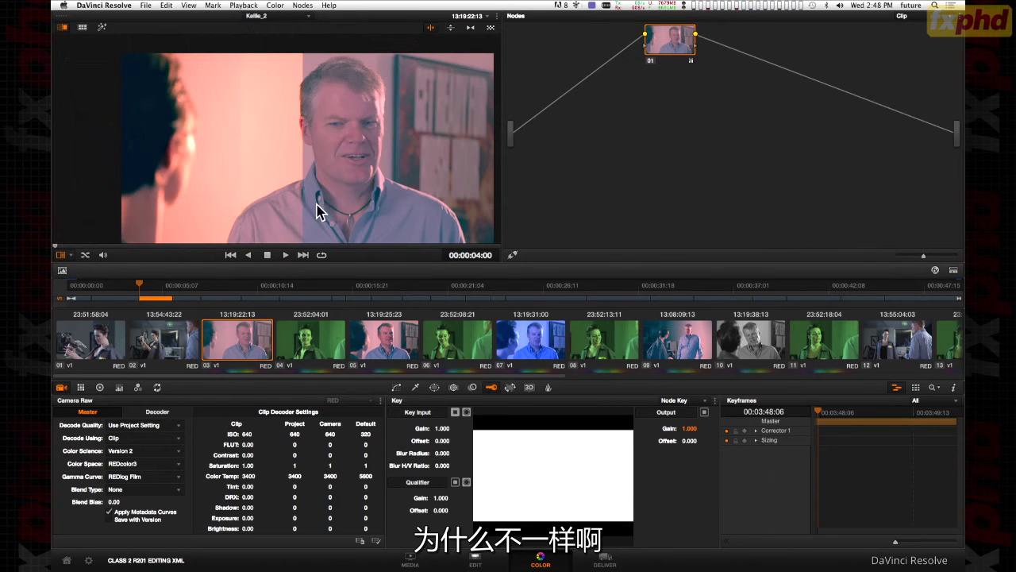
pyautogui.moveTo(406, 208); pyautogui.dragTo(309, 212)
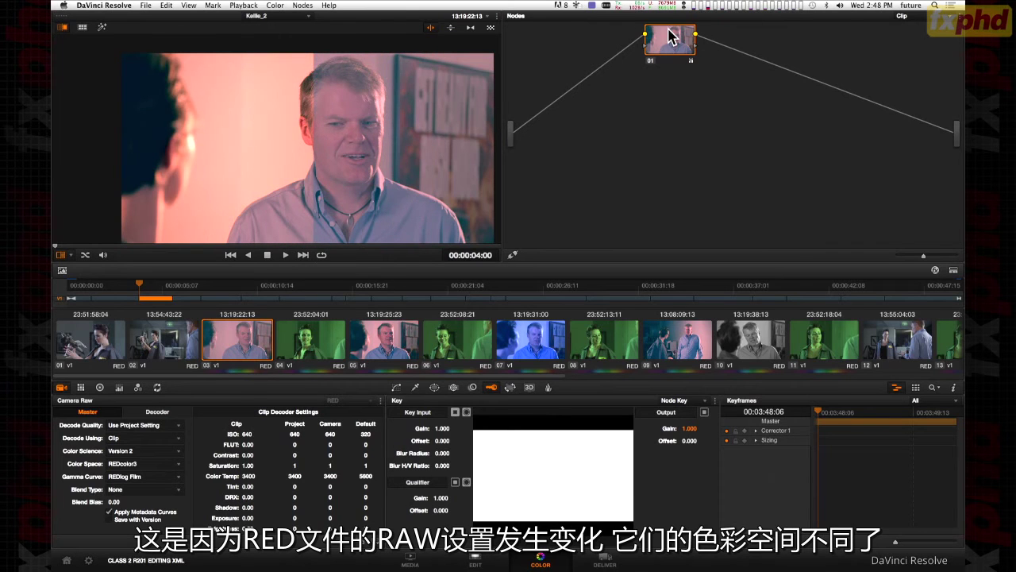
pyautogui.moveTo(675, 36); pyautogui.dragTo(653, 55)
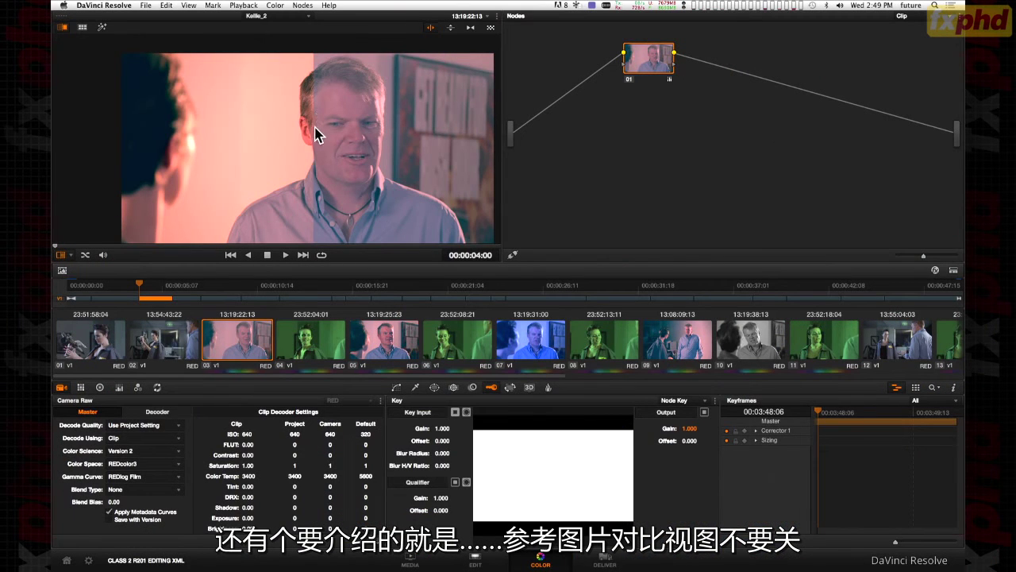
# Switch the viewer's reference mode to Offline and shift the wipe across clip 03.
pyautogui.rightClick(310, 132)
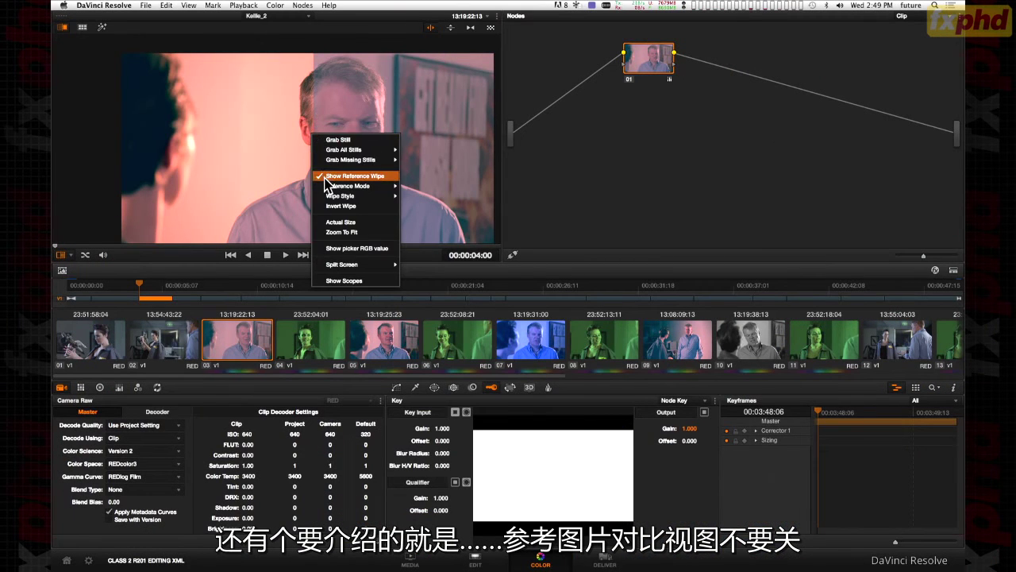
pyautogui.click(297, 136)
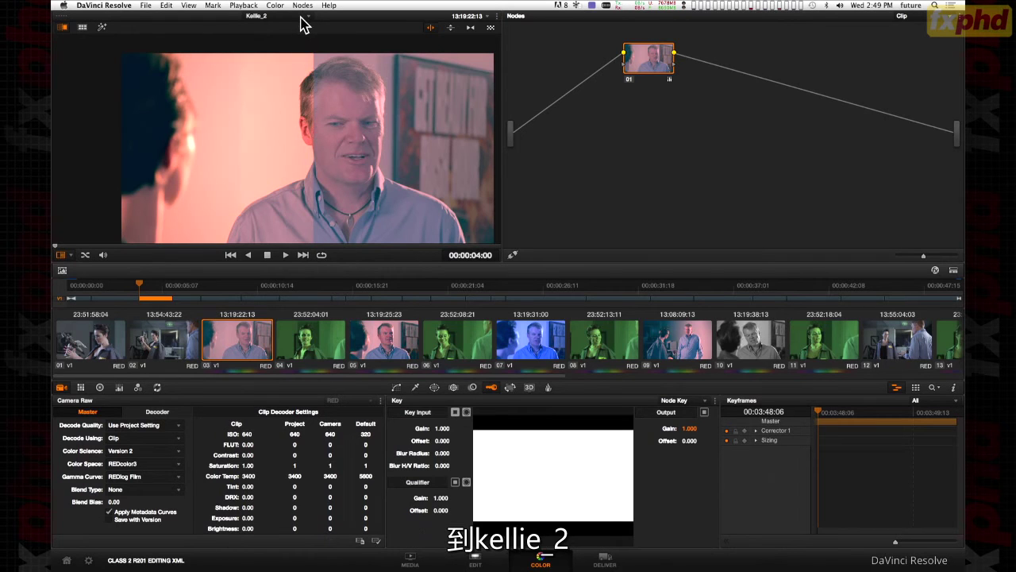
pyautogui.rightClick(273, 193)
pyautogui.moveTo(309, 245)
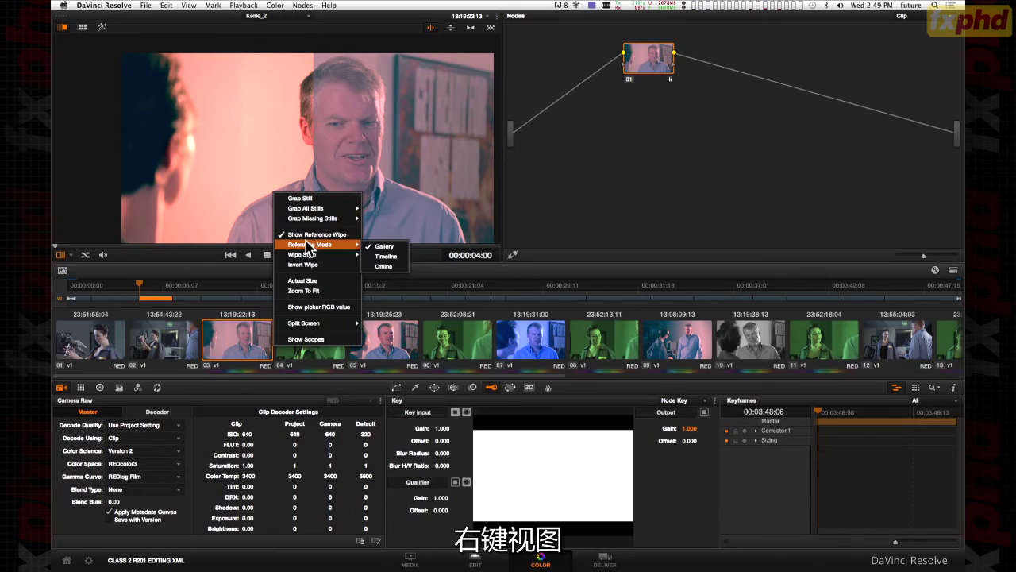
pyautogui.click(237, 157)
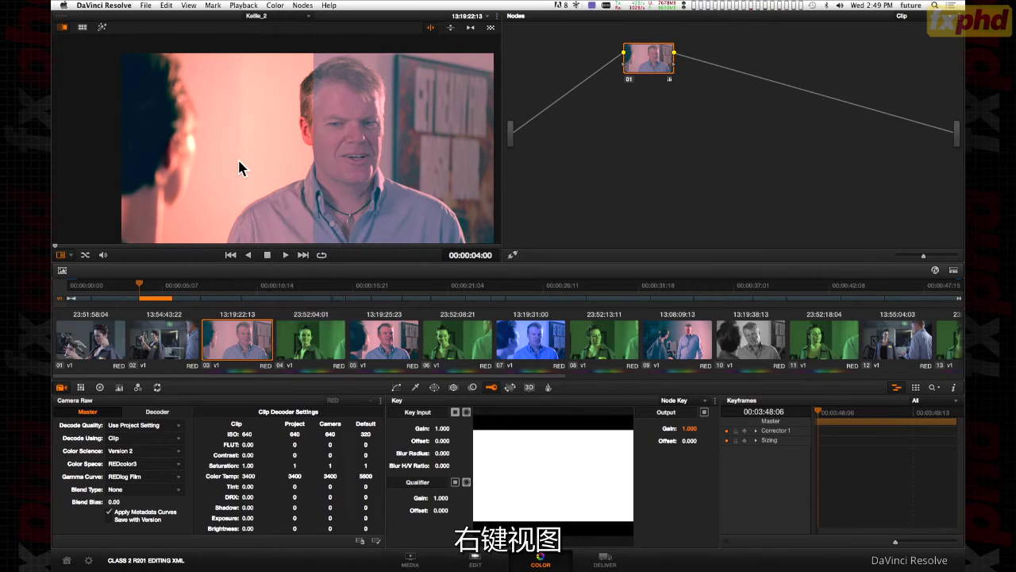
pyautogui.rightClick(240, 161)
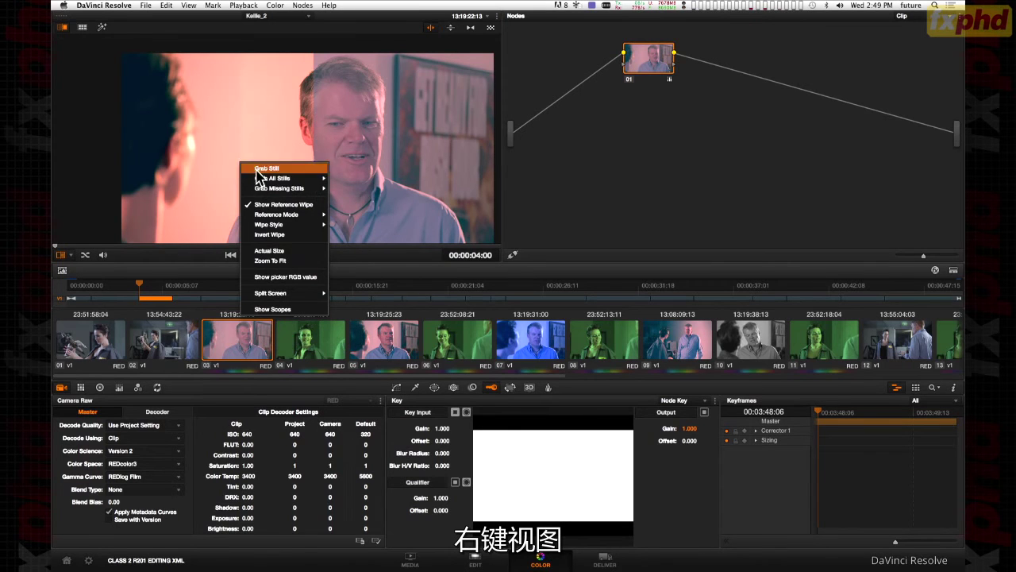
pyautogui.moveTo(280, 216)
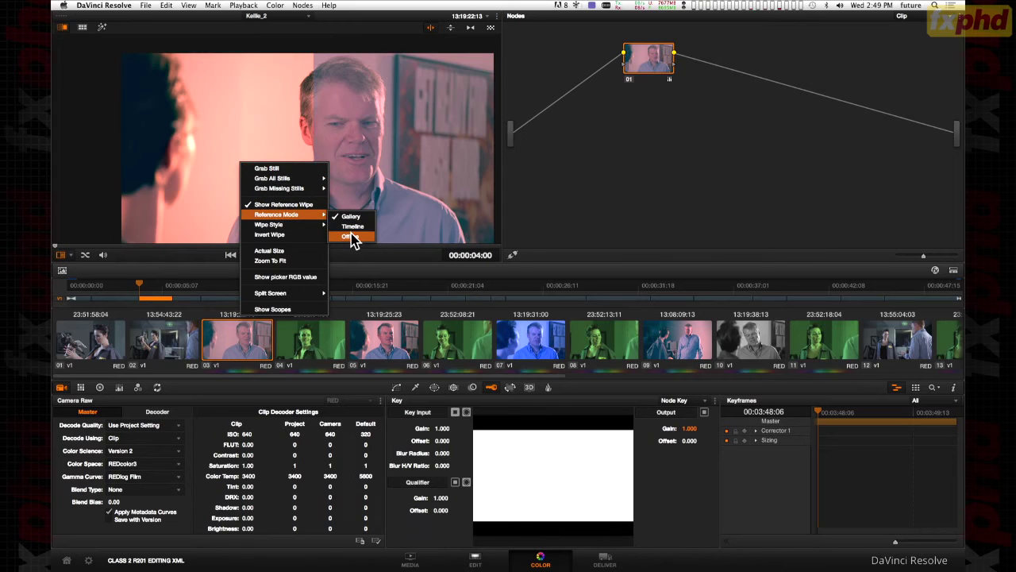
pyautogui.click(351, 237)
pyautogui.moveTo(318, 209); pyautogui.dragTo(243, 212)
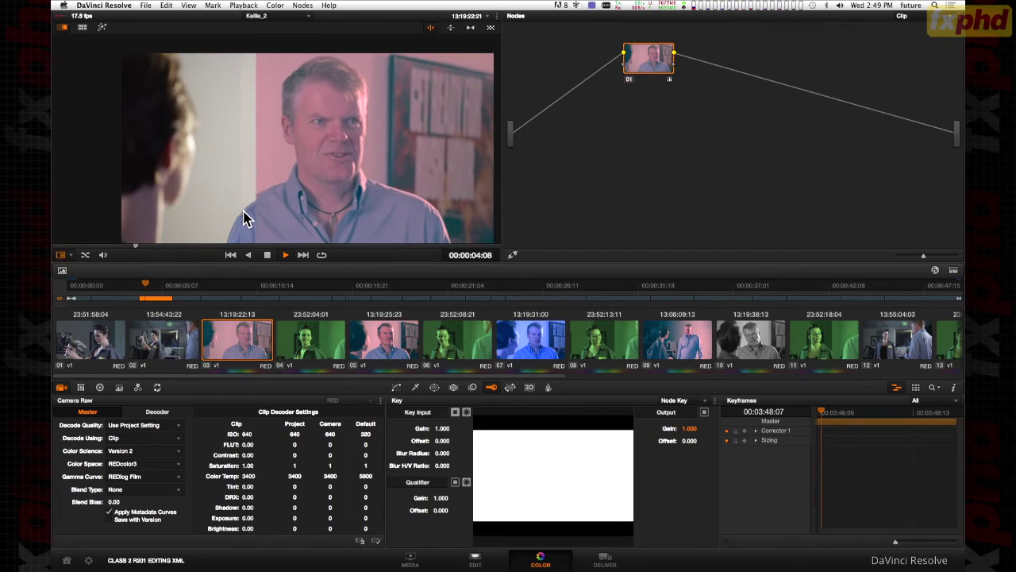
# Compare the green grade of clip 04 with the offline reference by sweeping the wipe across the image.
pyautogui.click(309, 340)
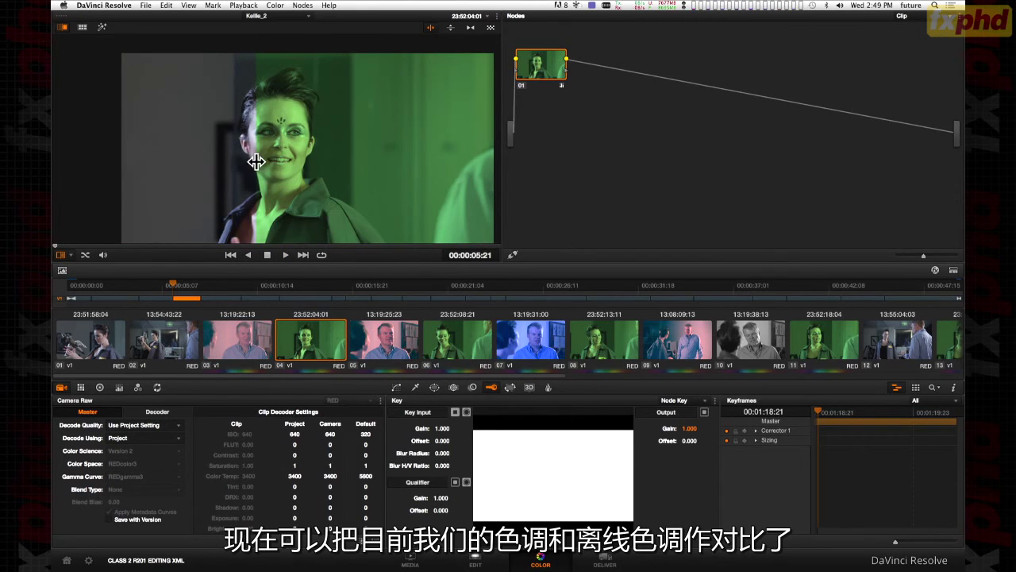
pyautogui.moveTo(265, 166); pyautogui.dragTo(397, 164)
pyautogui.moveTo(469, 170); pyautogui.dragTo(230, 186)
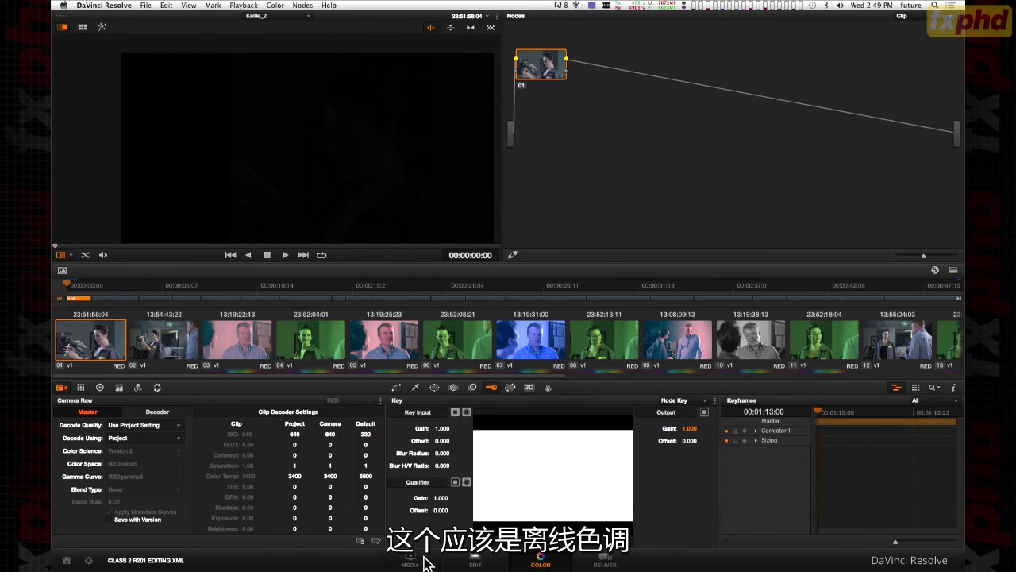
# Compare Kellie_2 with its offline reference on the Edit page around 00:00:04:12, and open the 15 cutdown timeline.
pyautogui.click(475, 561)
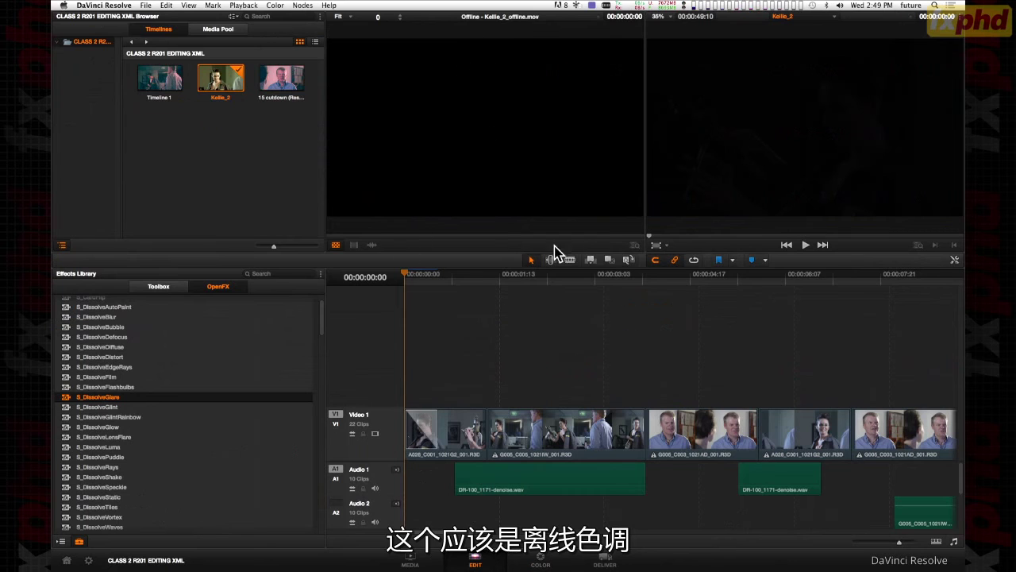
pyautogui.moveTo(618, 284); pyautogui.dragTo(699, 301)
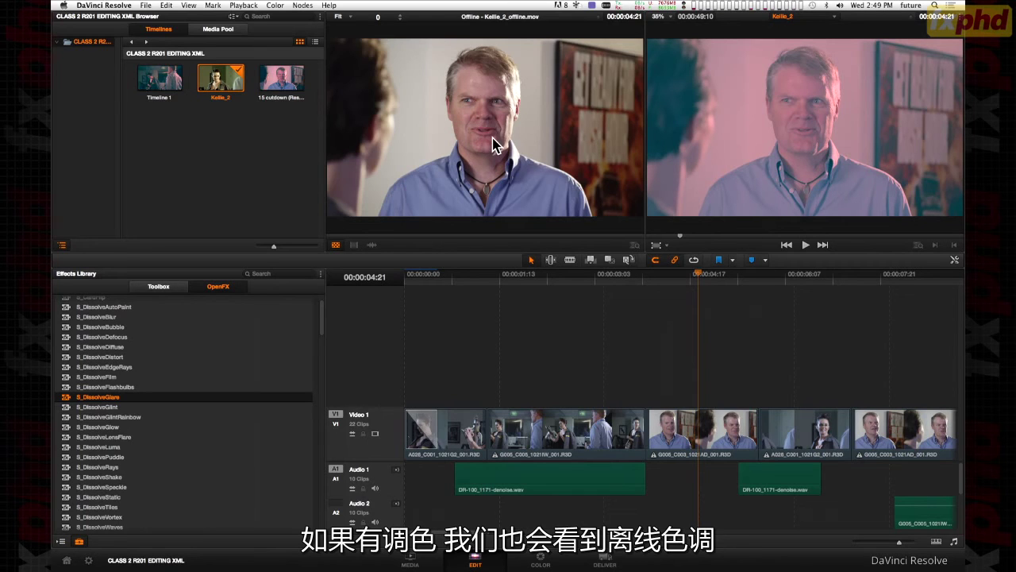
pyautogui.moveTo(664, 274); pyautogui.dragTo(669, 295)
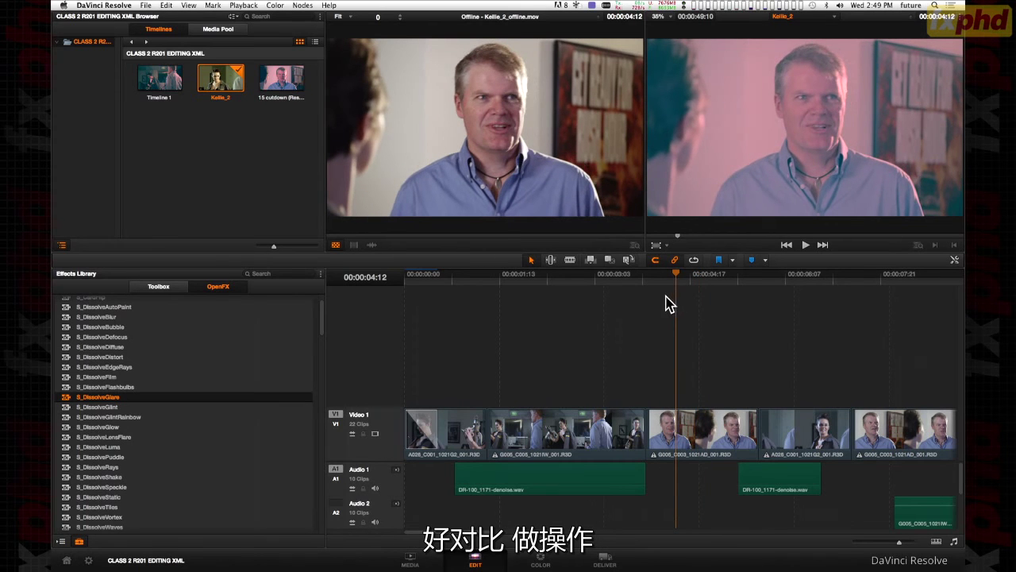
pyautogui.click(601, 24)
pyautogui.doubleClick(279, 80)
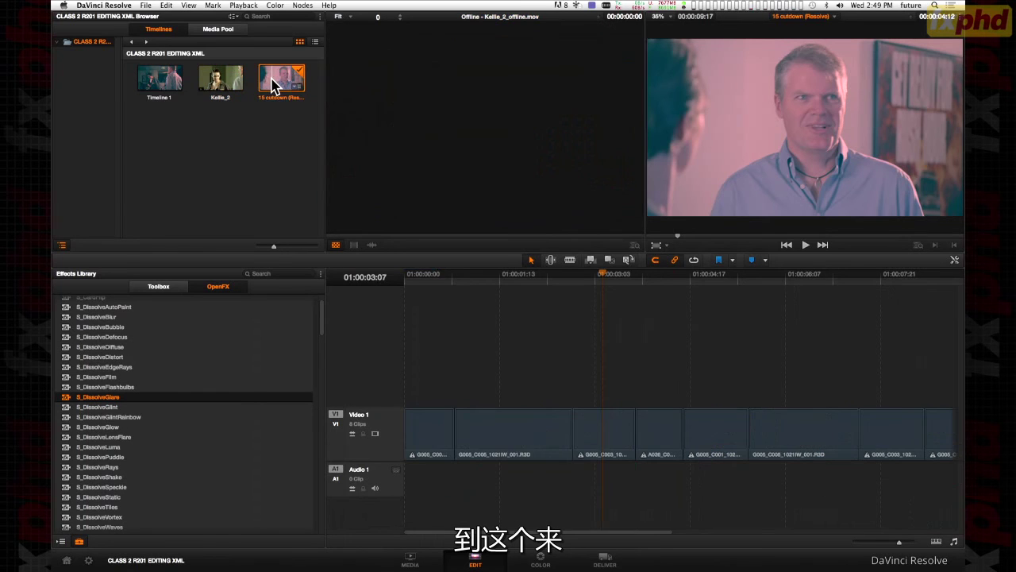
# Add WIP_OFFLINE_GRADE.mov from the DRAMA Assets folder as an offline reference clip.
pyautogui.click(408, 561)
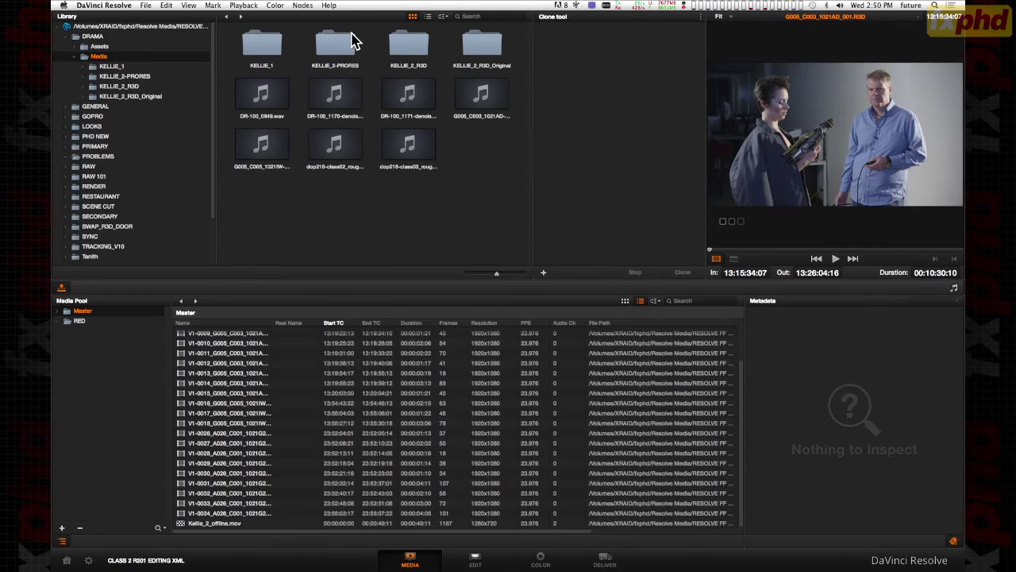
pyautogui.click(102, 48)
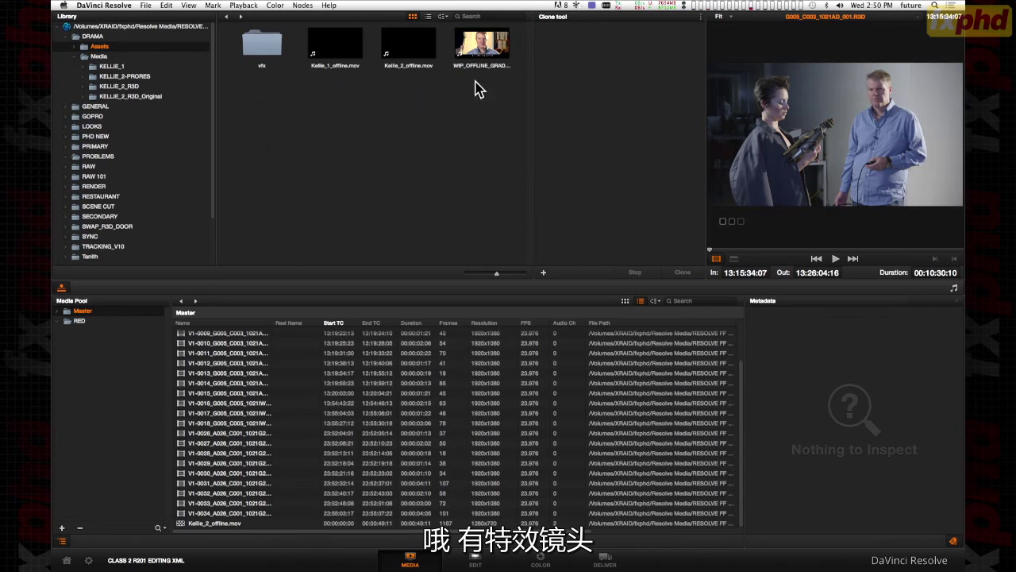
pyautogui.click(494, 52)
pyautogui.rightClick(481, 44)
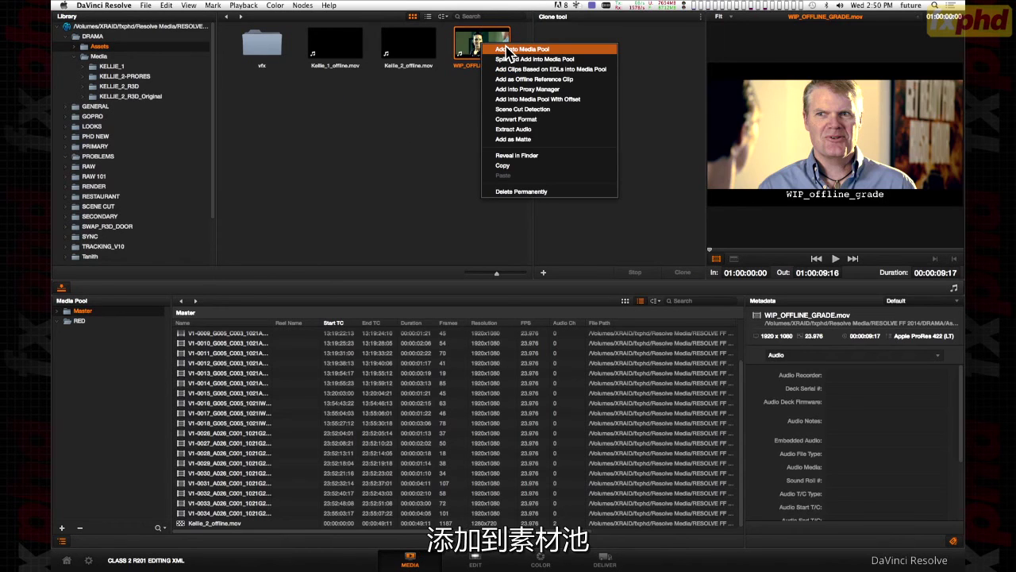
pyautogui.click(521, 49)
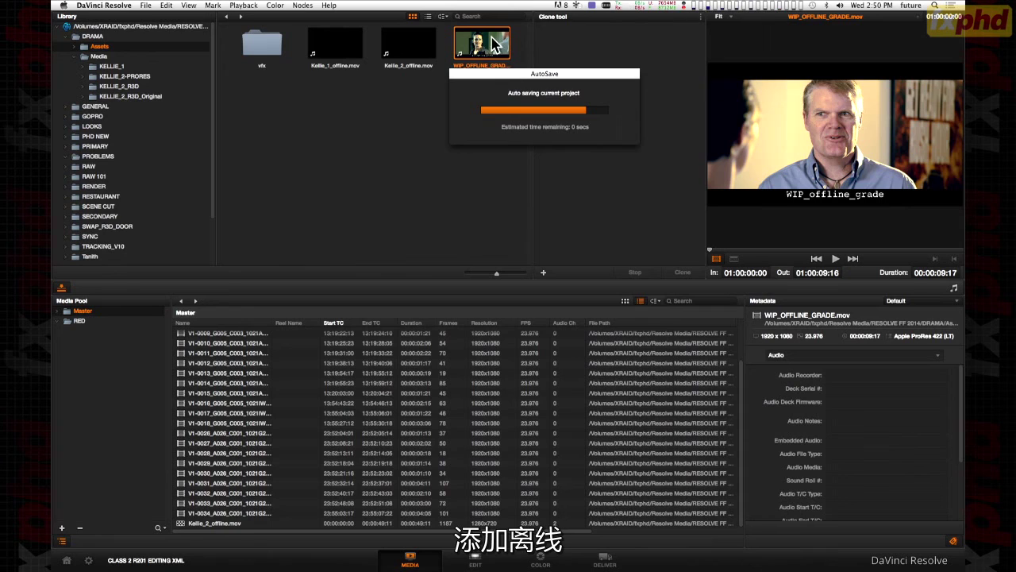
pyautogui.rightClick(487, 43)
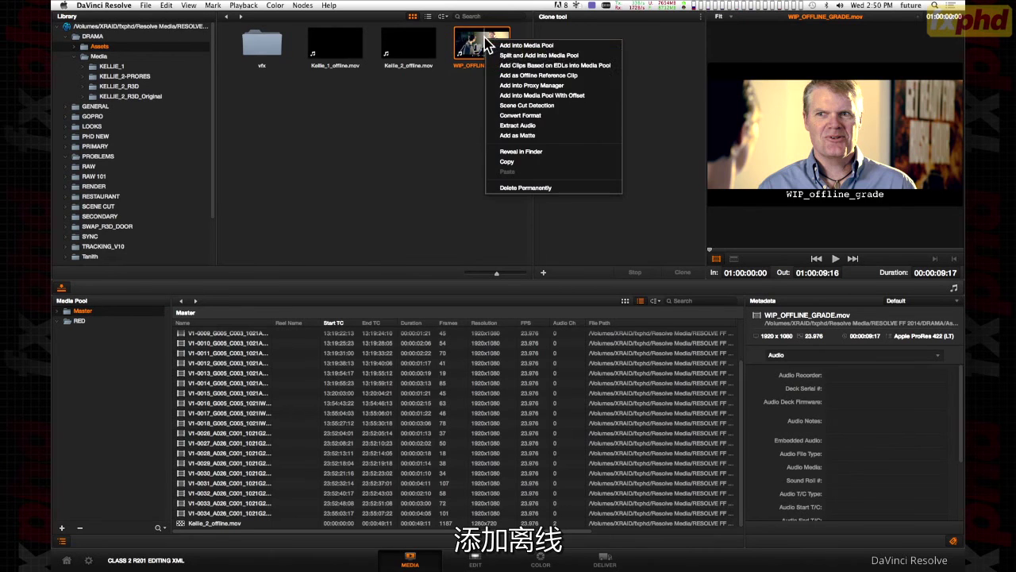
pyautogui.click(528, 76)
# Link WIP_OFFLINE_GRADE.mov as the 15 cutdown timeline's offline reference clip and scrub through the timeline to compare.
pyautogui.click(475, 561)
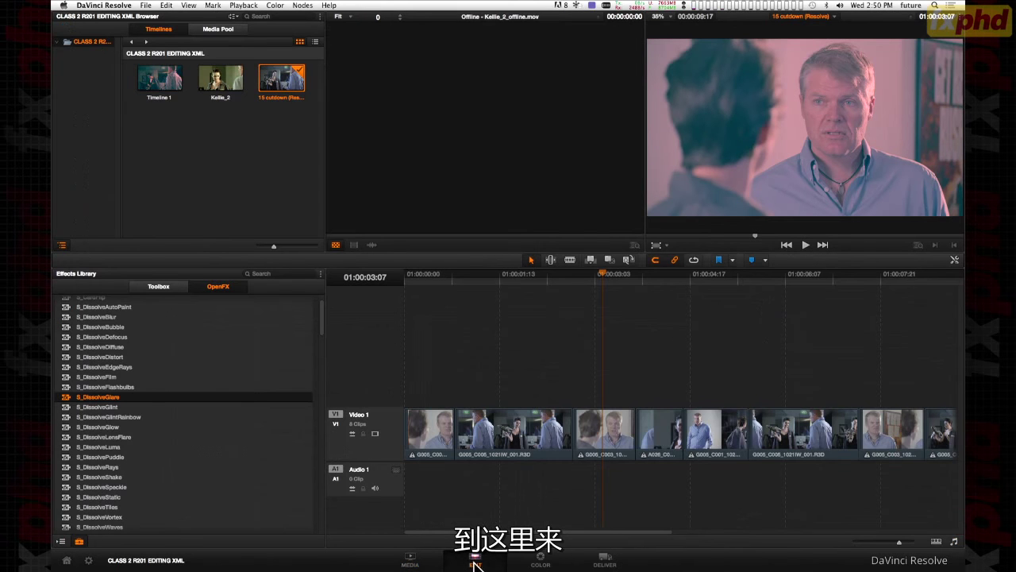
pyautogui.rightClick(274, 83)
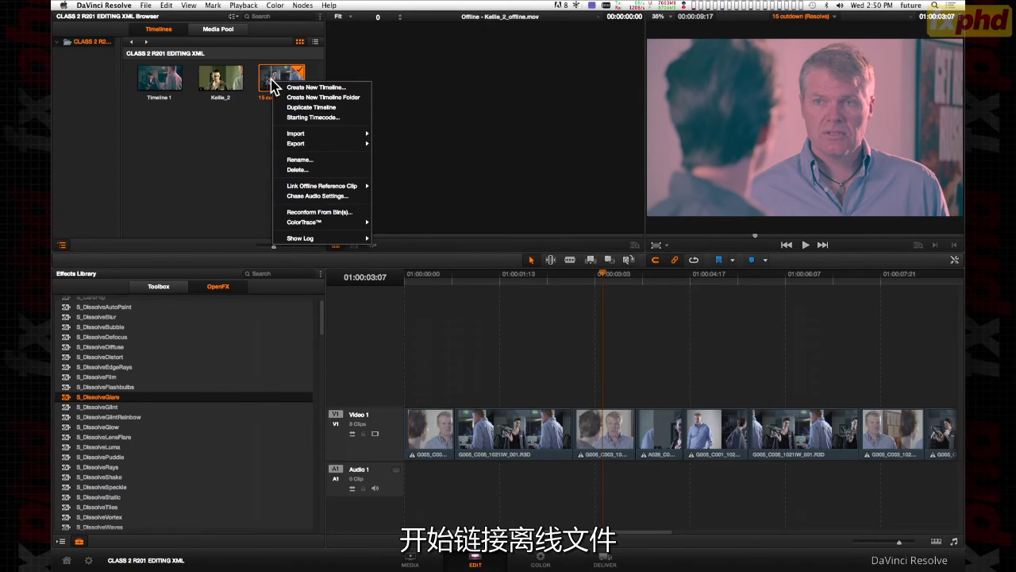
pyautogui.moveTo(317, 186)
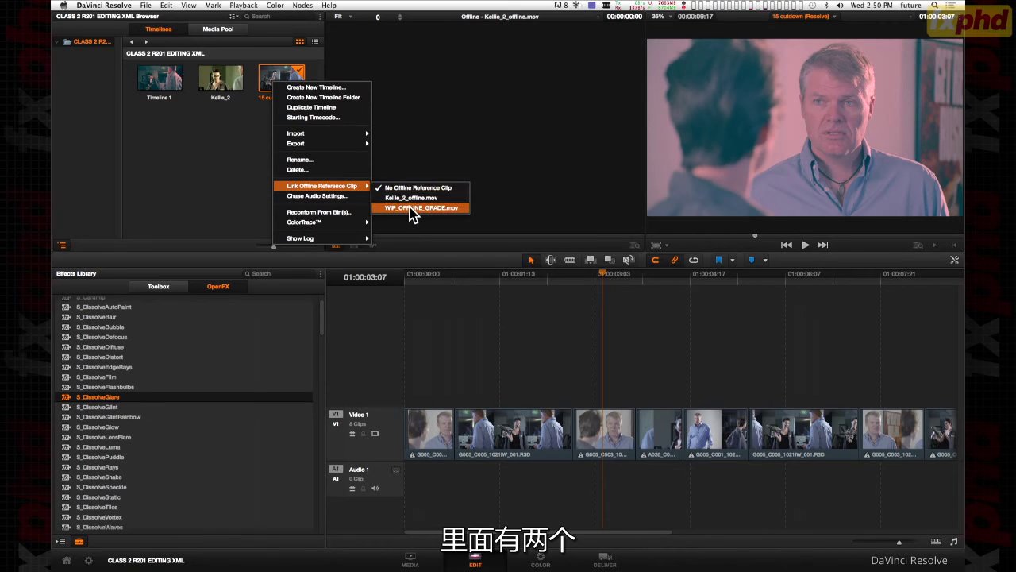
pyautogui.click(409, 208)
pyautogui.moveTo(713, 235); pyautogui.dragTo(714, 235)
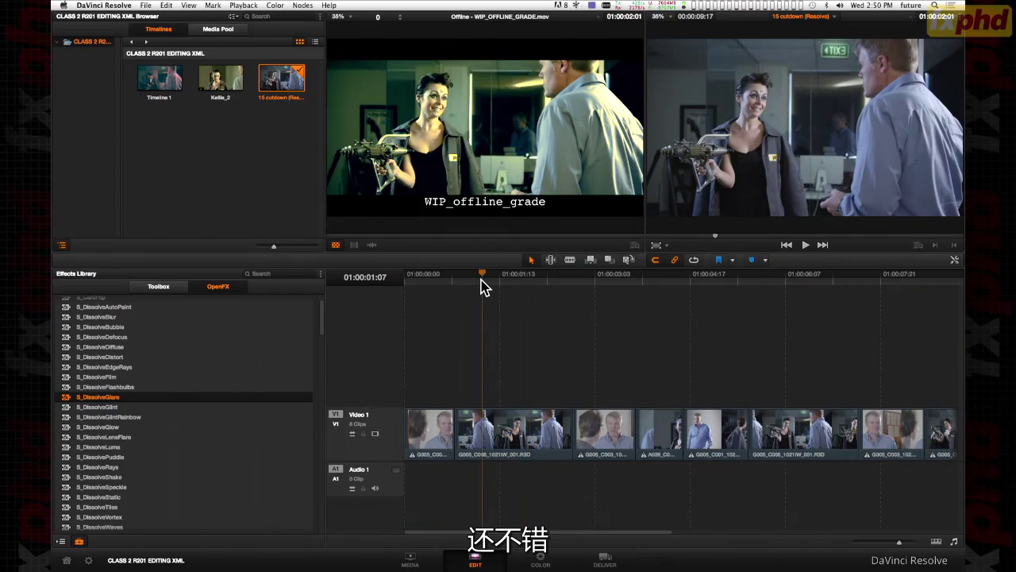
# Scrub the 15 cutdown timeline to 00:00:02:04, and preview both DPX sequences in the DRAMA Assets vfx folder.
pyautogui.moveTo(483, 283); pyautogui.dragTo(535, 279)
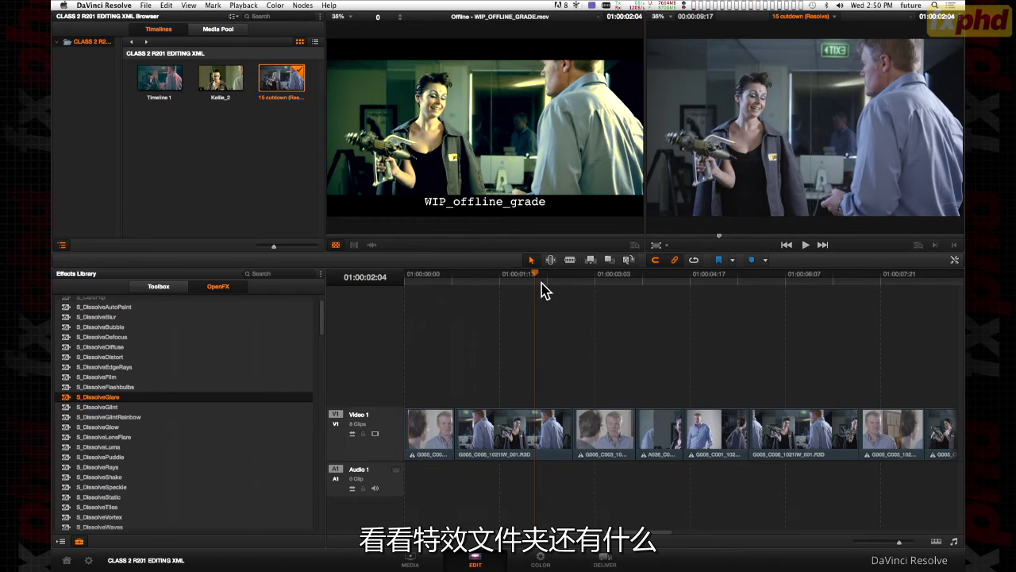
pyautogui.click(410, 560)
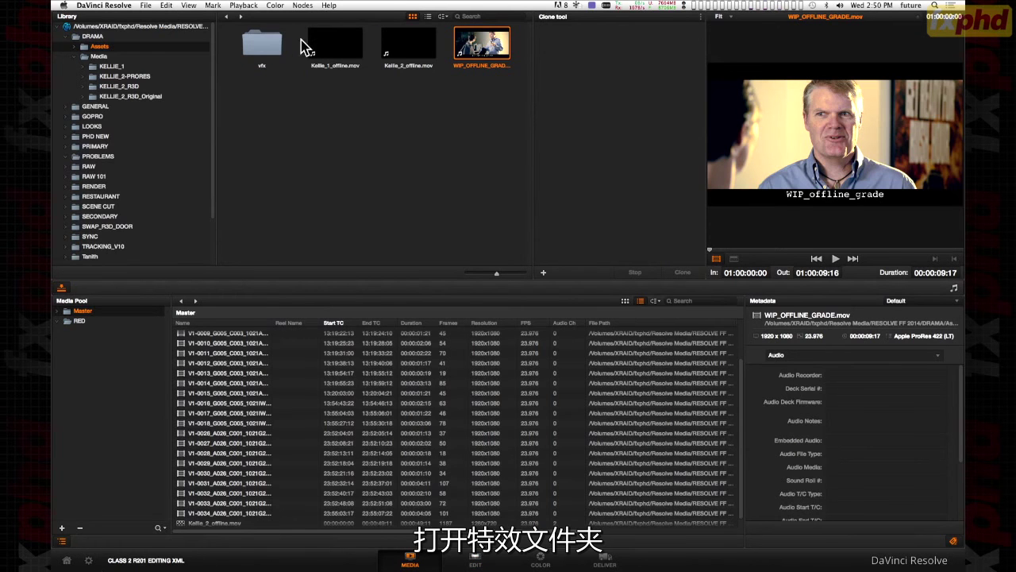
pyautogui.doubleClick(262, 46)
pyautogui.click(262, 49)
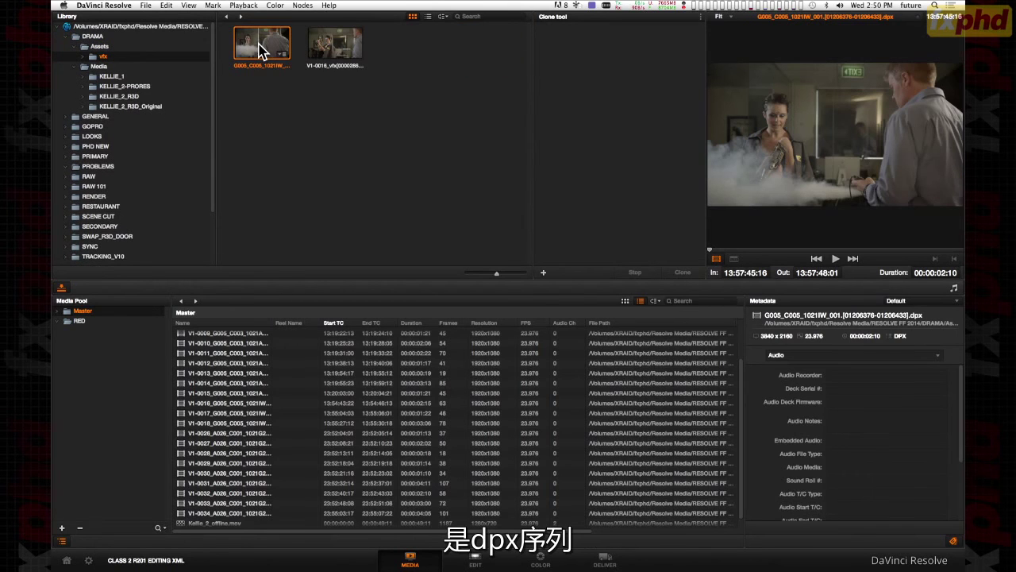
pyautogui.click(340, 48)
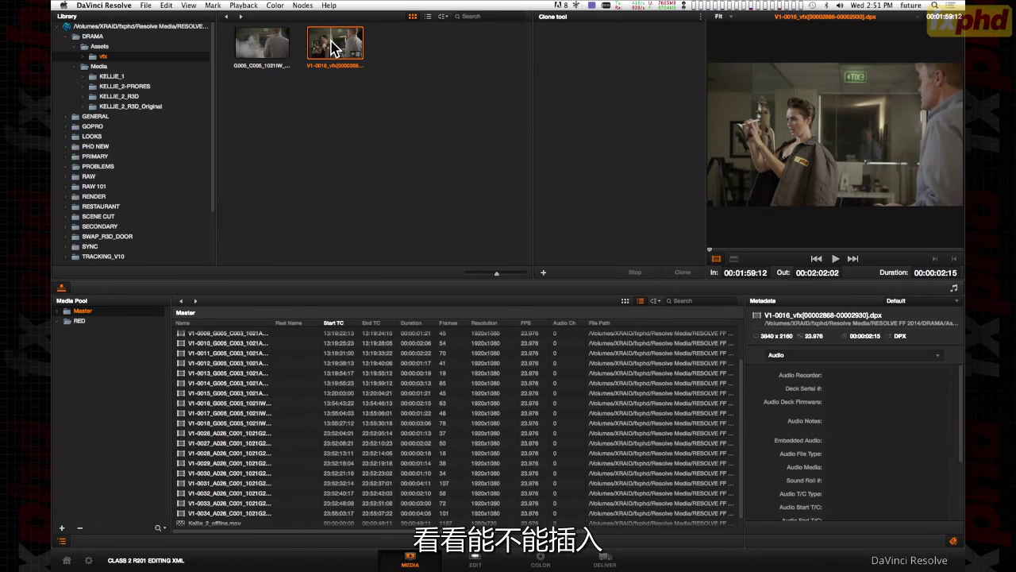
# Open the Kellie_2 timeline on the Edit page and select its second video clip, with the playhead at 00:00:01:19.
pyautogui.click(476, 564)
pyautogui.moveTo(506, 275); pyautogui.dragTo(397, 300)
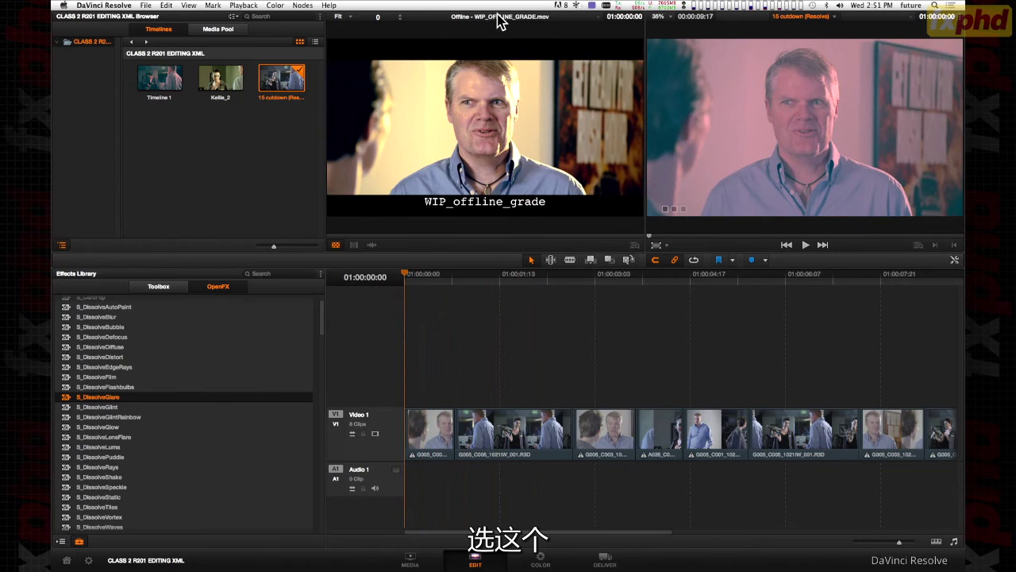
pyautogui.click(224, 80)
pyautogui.doubleClick(226, 82)
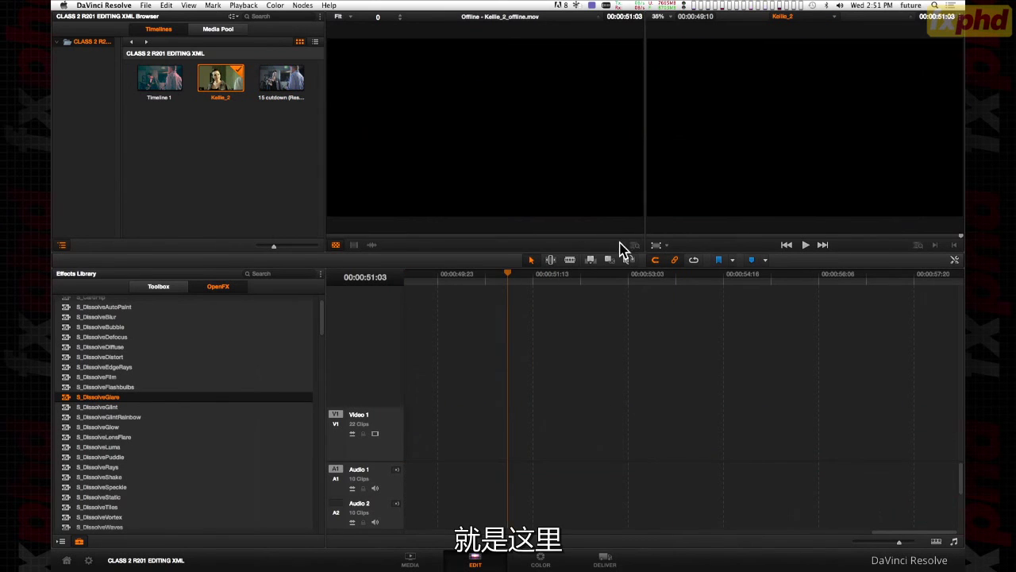
pyautogui.press('Home')
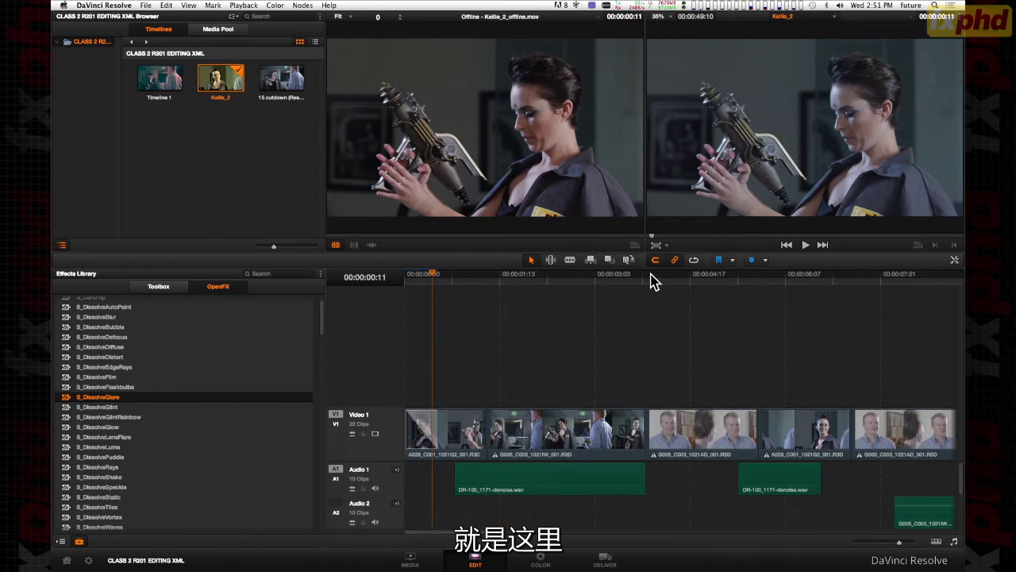
pyautogui.click(449, 274)
pyautogui.moveTo(450, 279); pyautogui.dragTo(513, 283)
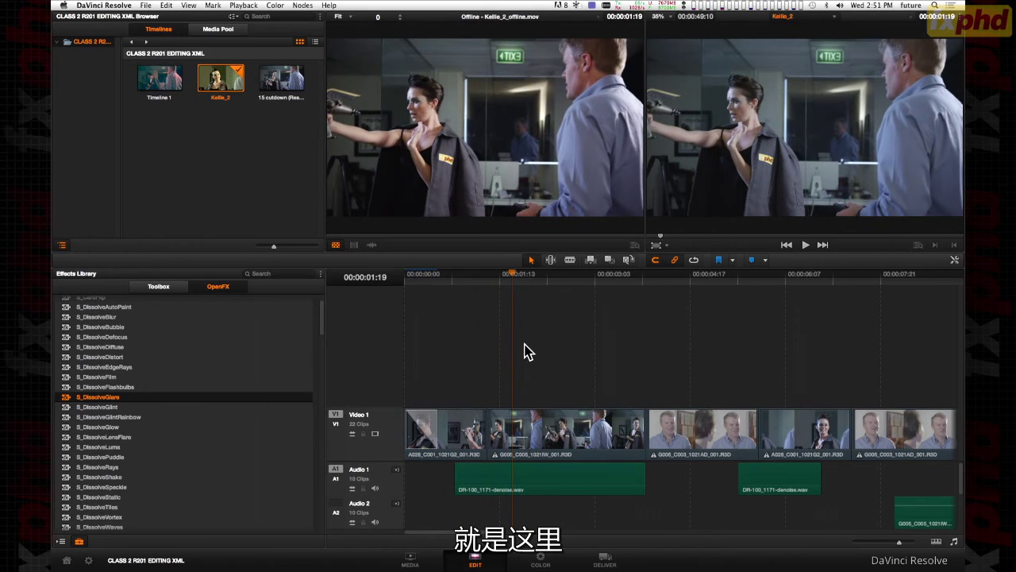
pyautogui.click(539, 437)
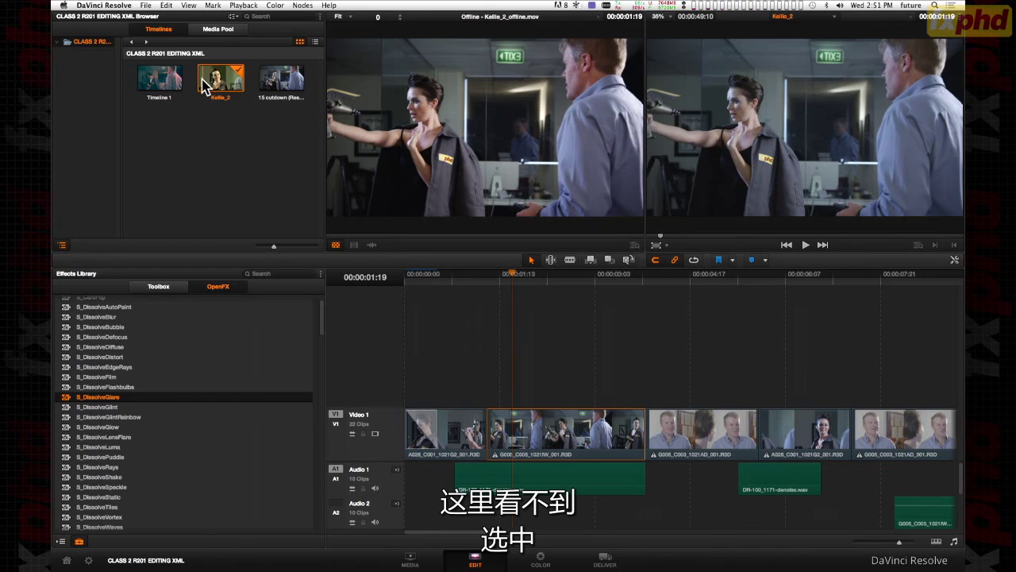
pyautogui.click(214, 29)
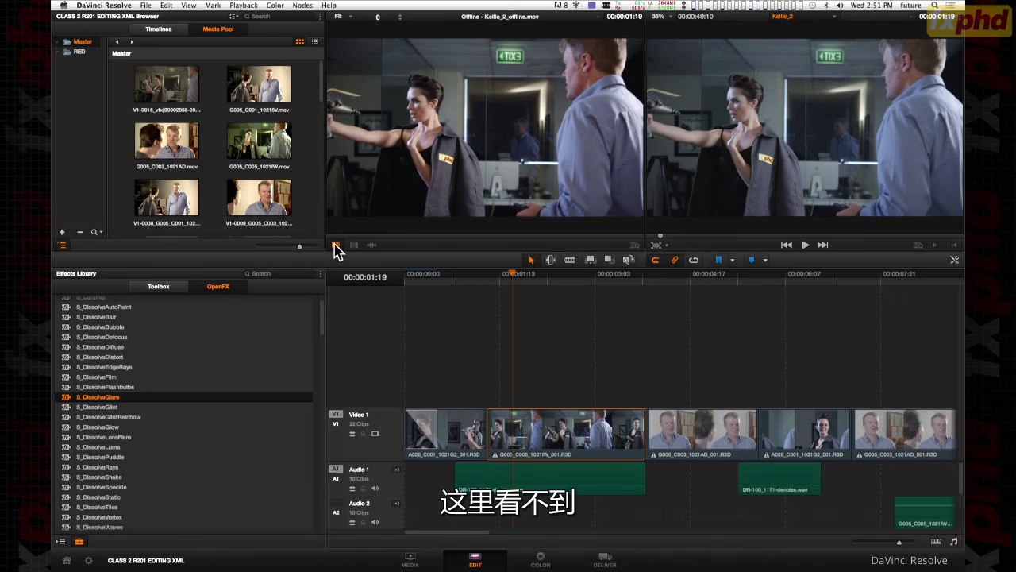
# Create a media pool folder named VFX and add both DPX sequences from the vfx folder to it.
pyautogui.click(410, 562)
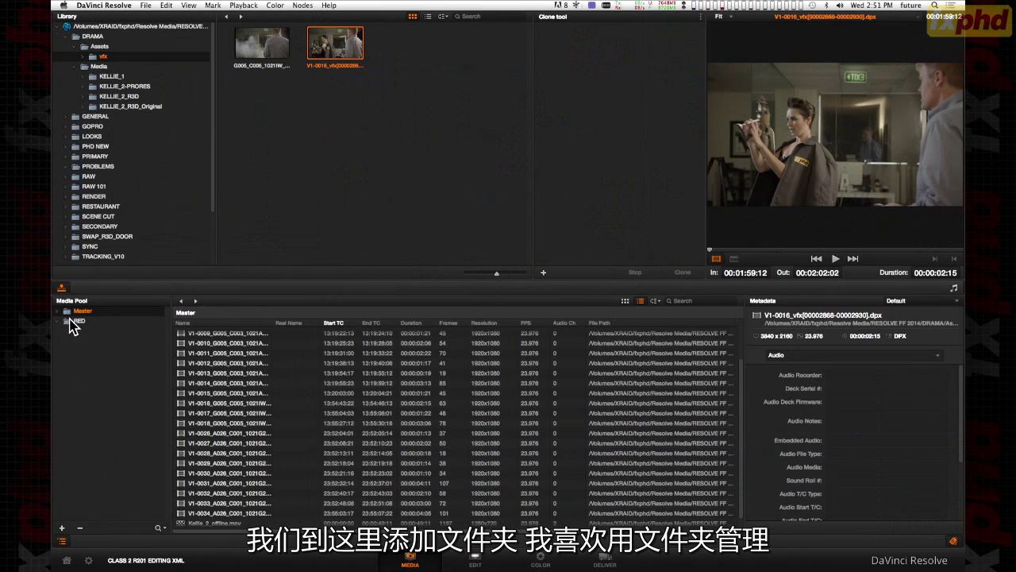
pyautogui.click(61, 527)
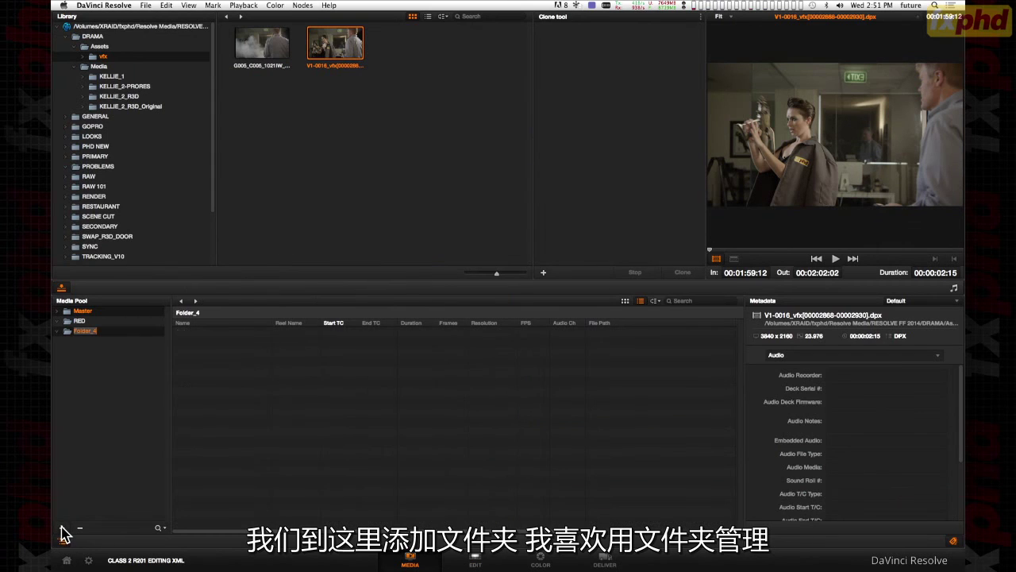
pyautogui.write('vf')
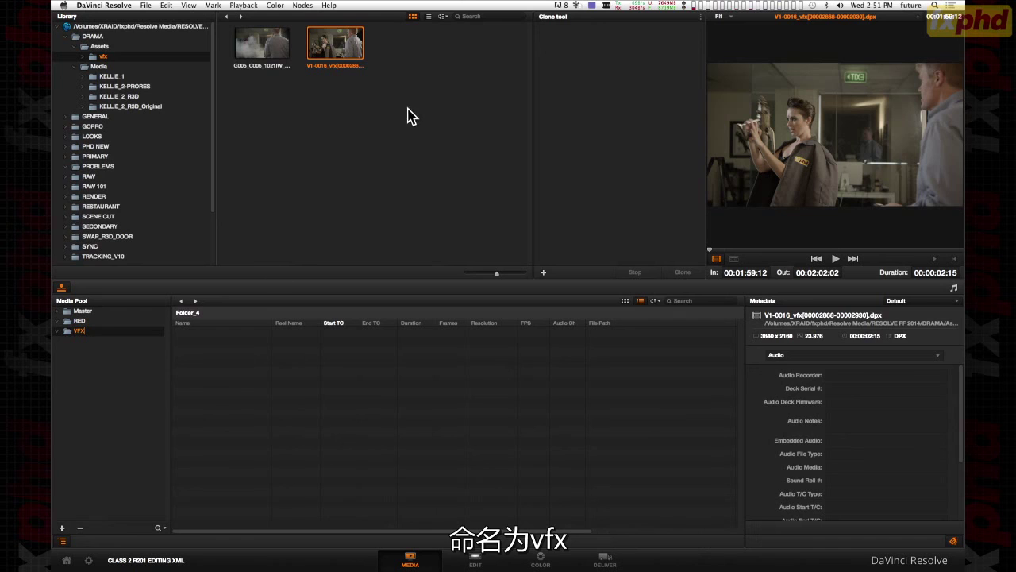
pyautogui.press('Return')
pyautogui.moveTo(352, 45); pyautogui.dragTo(300, 433)
pyautogui.moveTo(265, 39); pyautogui.dragTo(239, 437)
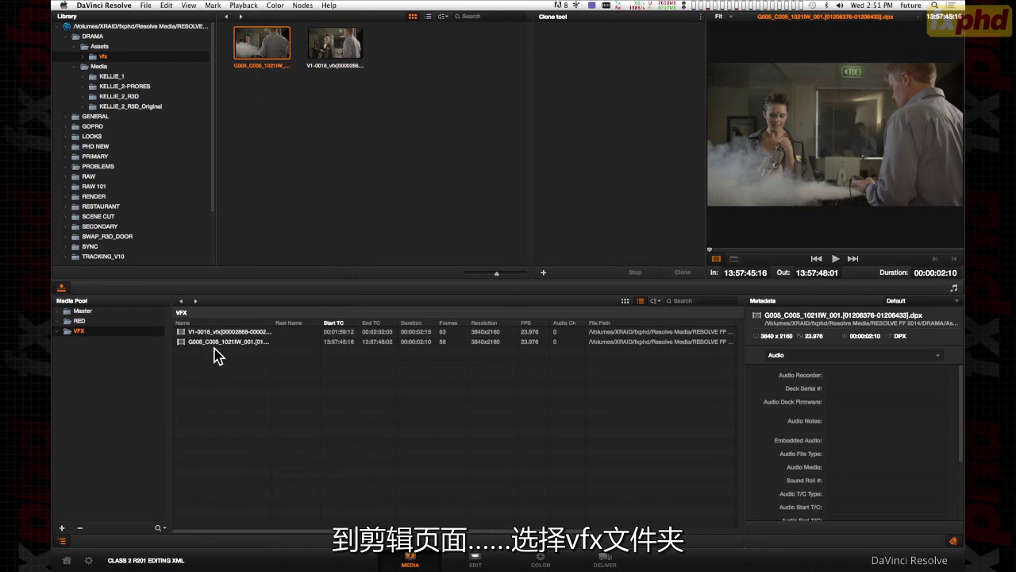
# Force conform the second clip of Kellie_2 with the V1-0016_vfx DPX sequence from the VFX folder.
pyautogui.click(475, 560)
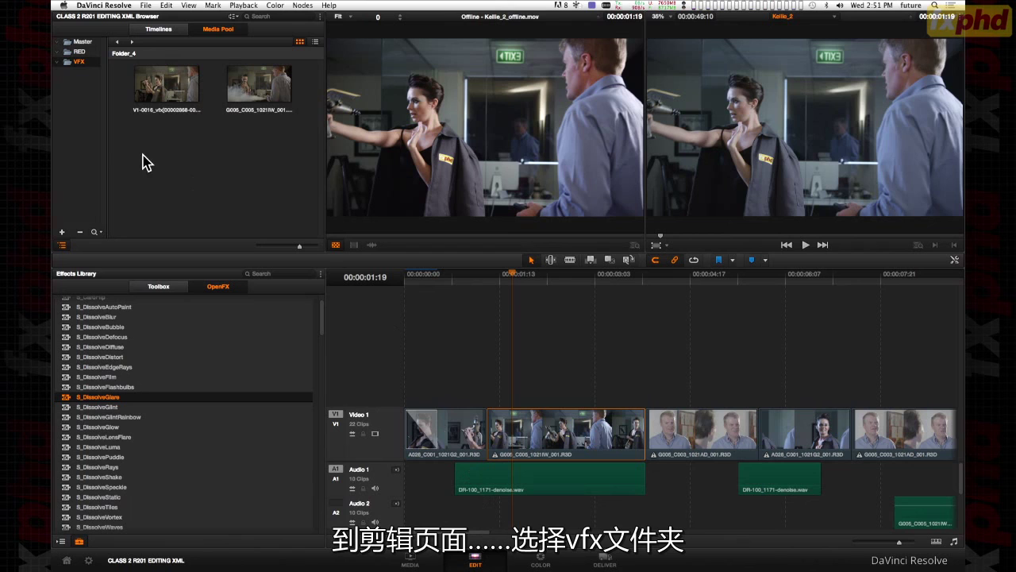
pyautogui.click(161, 86)
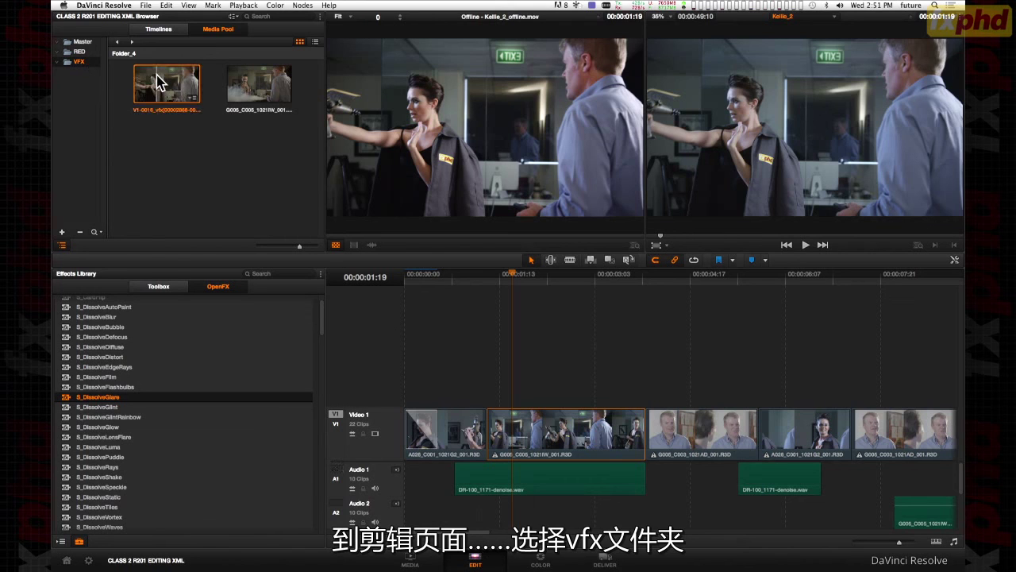
pyautogui.doubleClick(166, 87)
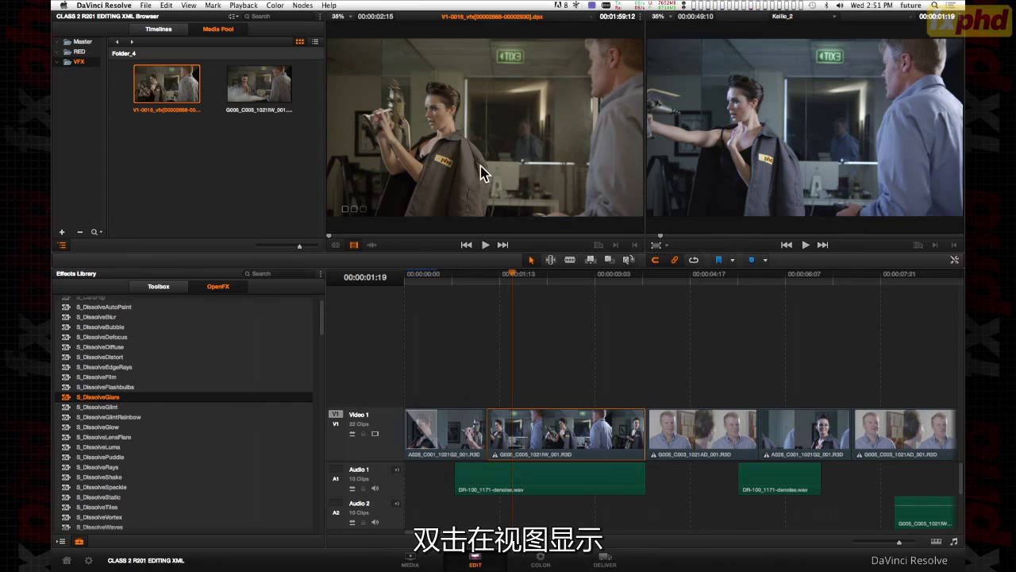
pyautogui.rightClick(529, 433)
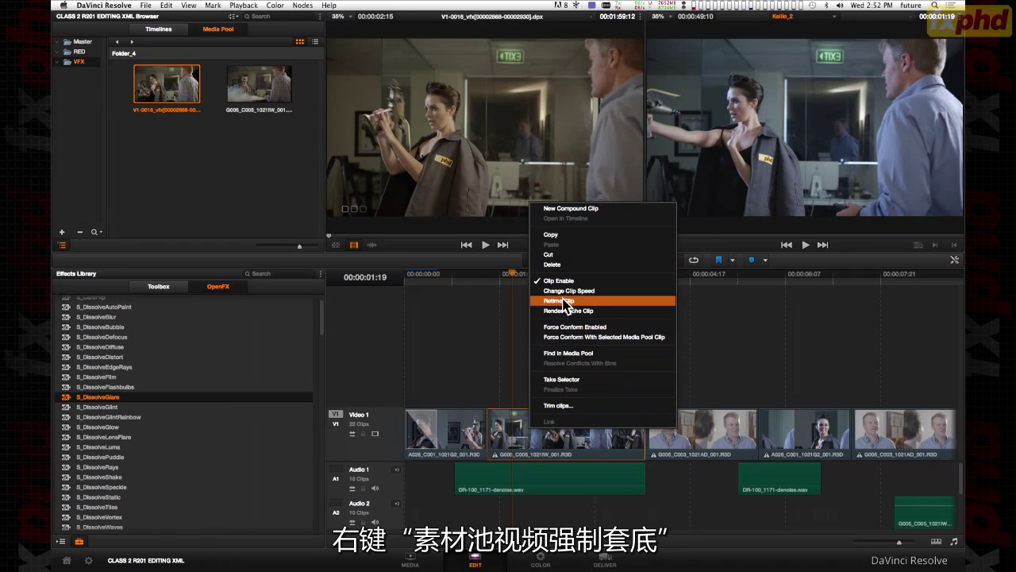
pyautogui.click(577, 337)
# Compare the conformed V1-0016_vfx shot with the offline reference at 00:00:01:22 and 00:00:02:07, trying the trim tool on it.
pyautogui.click(523, 277)
pyautogui.moveTo(523, 285)
pyautogui.mouseDown()
pyautogui.moveTo(545, 283)
pyautogui.moveTo(520, 281)
pyautogui.mouseUp()
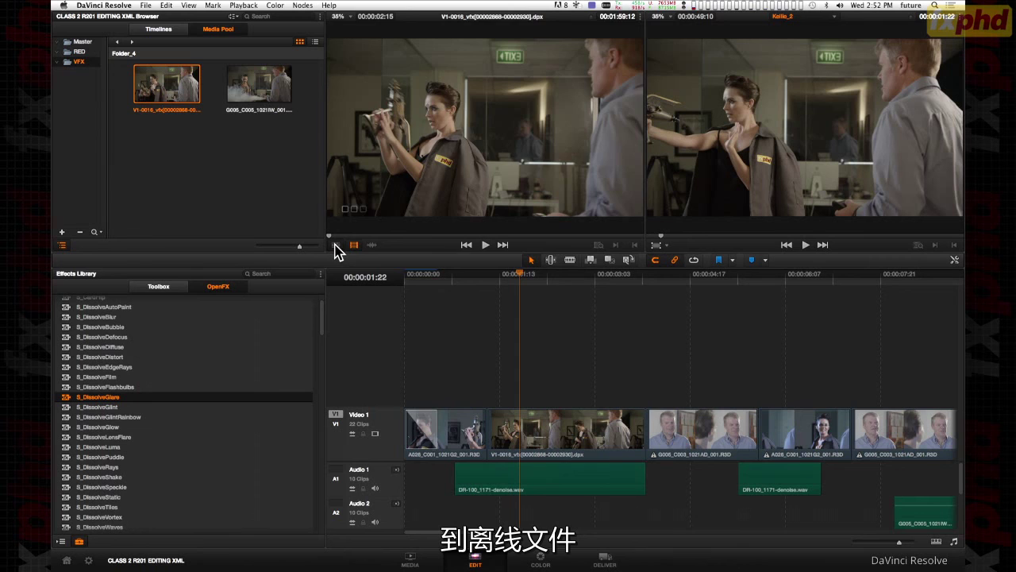
pyautogui.click(334, 245)
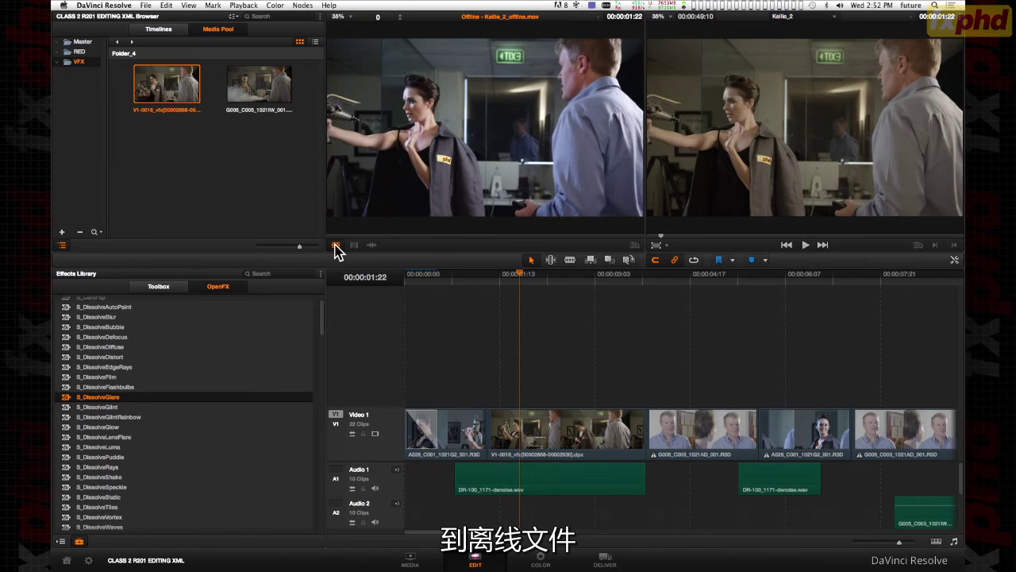
pyautogui.click(551, 260)
pyautogui.click(542, 424)
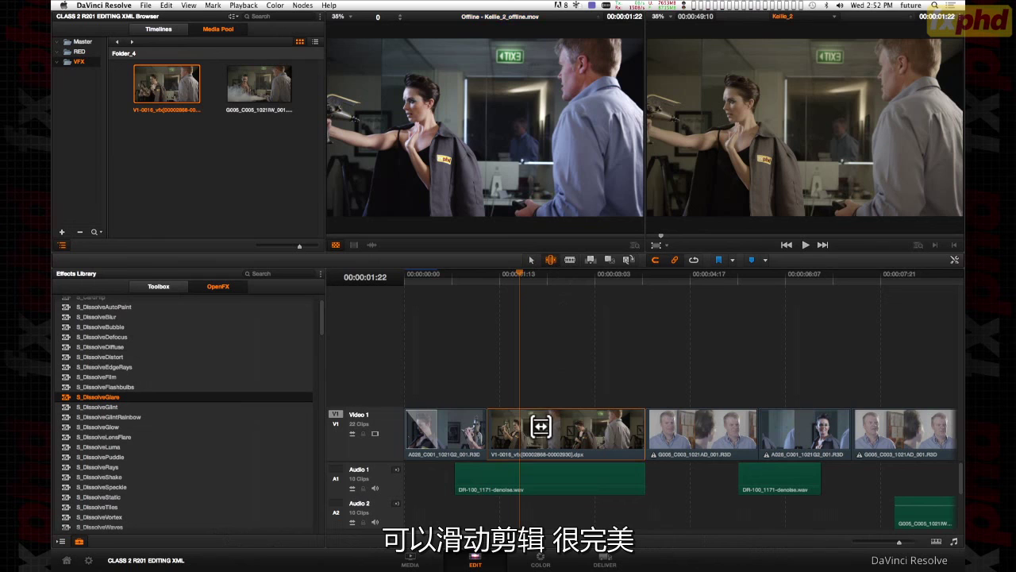
pyautogui.click(531, 261)
pyautogui.click(542, 276)
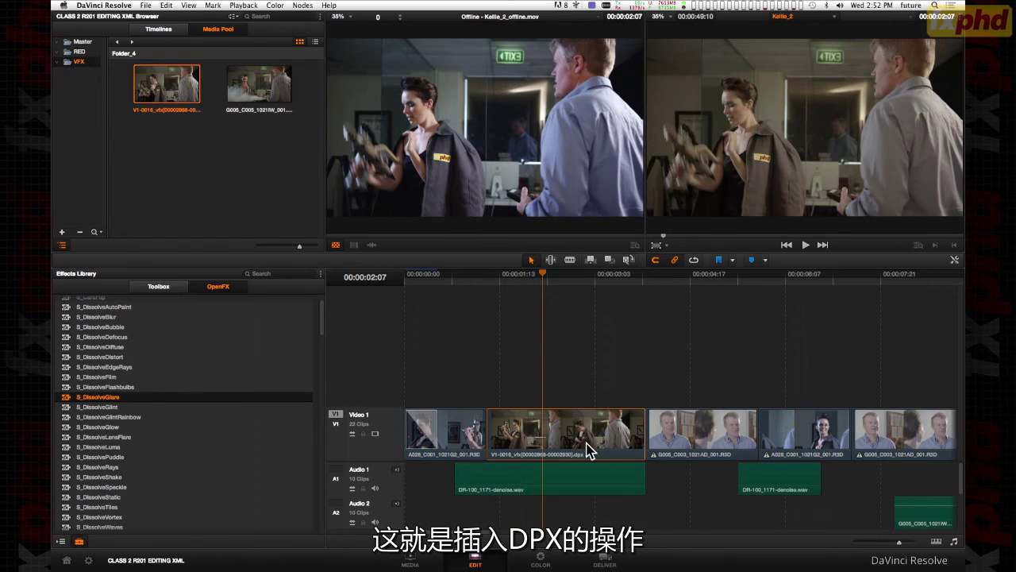
# From the Color page, examine the project's Auto Save settings and its list of backups without loading any.
pyautogui.click(544, 558)
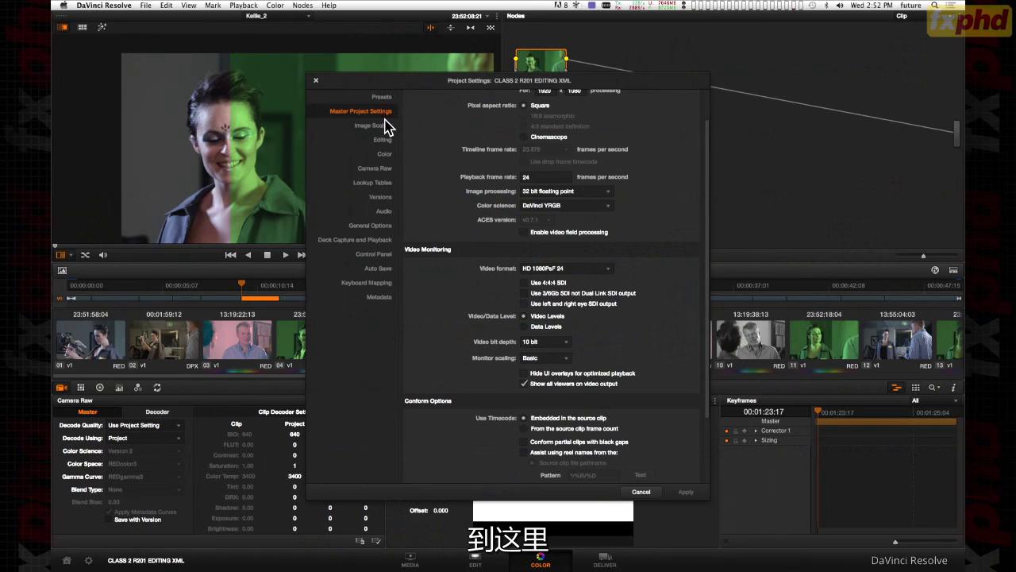
pyautogui.click(385, 269)
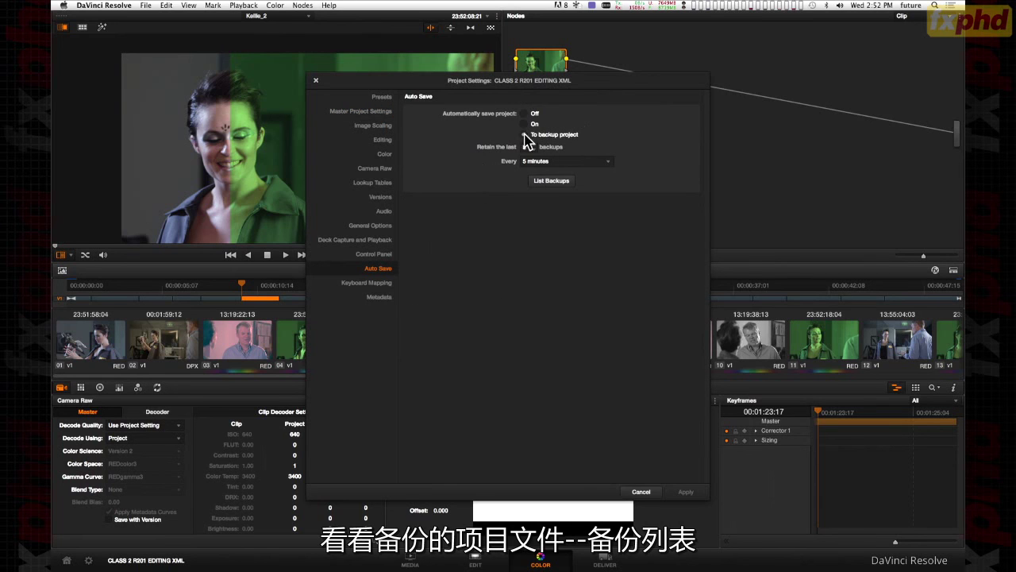
pyautogui.click(550, 181)
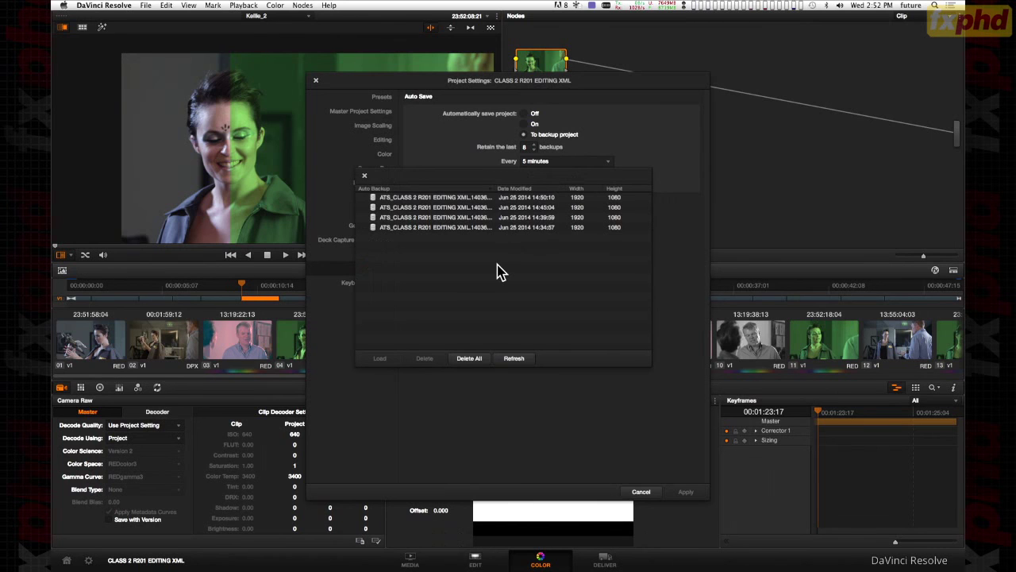
pyautogui.click(471, 195)
pyautogui.click(468, 206)
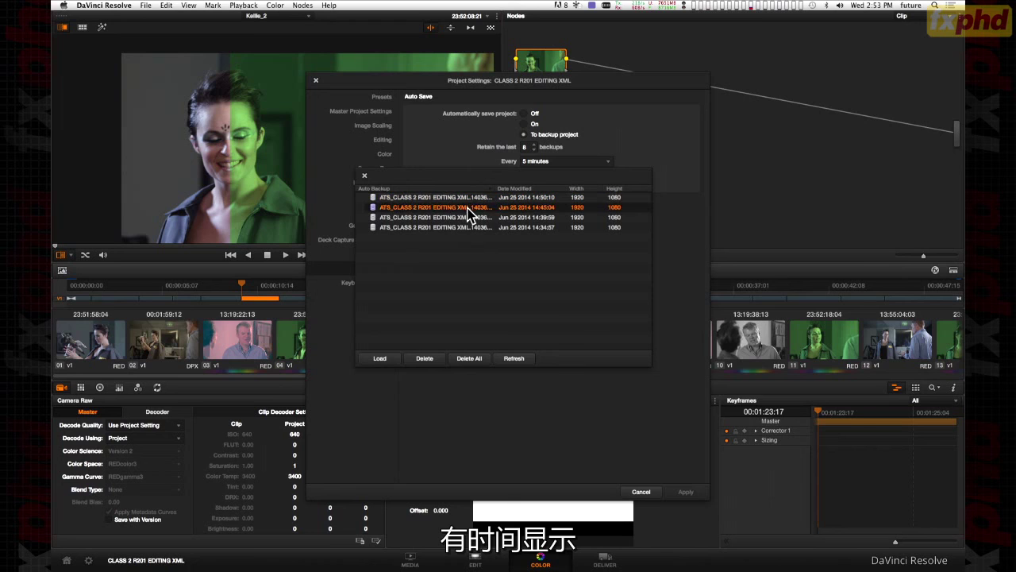
pyautogui.click(466, 218)
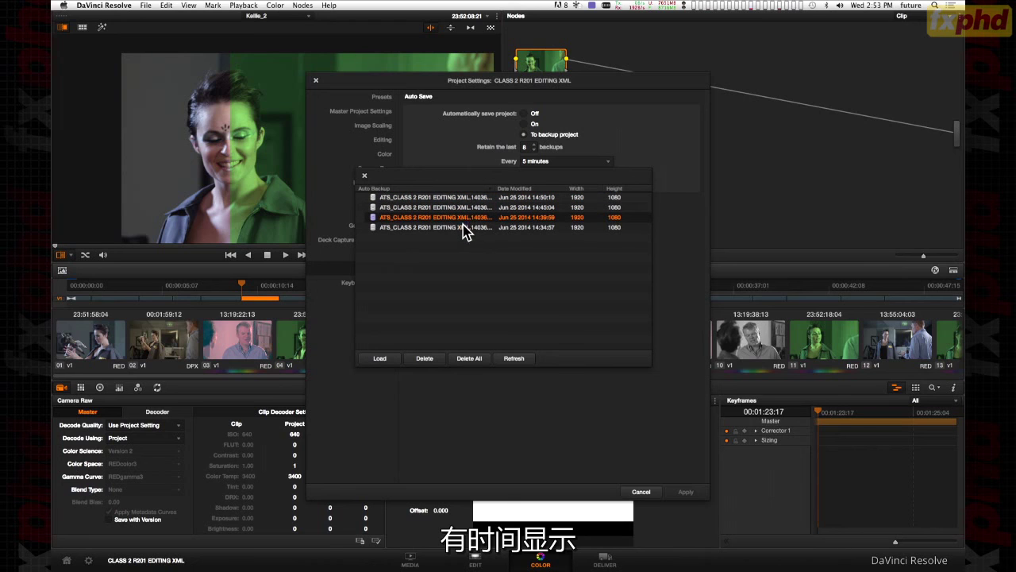
pyautogui.click(464, 227)
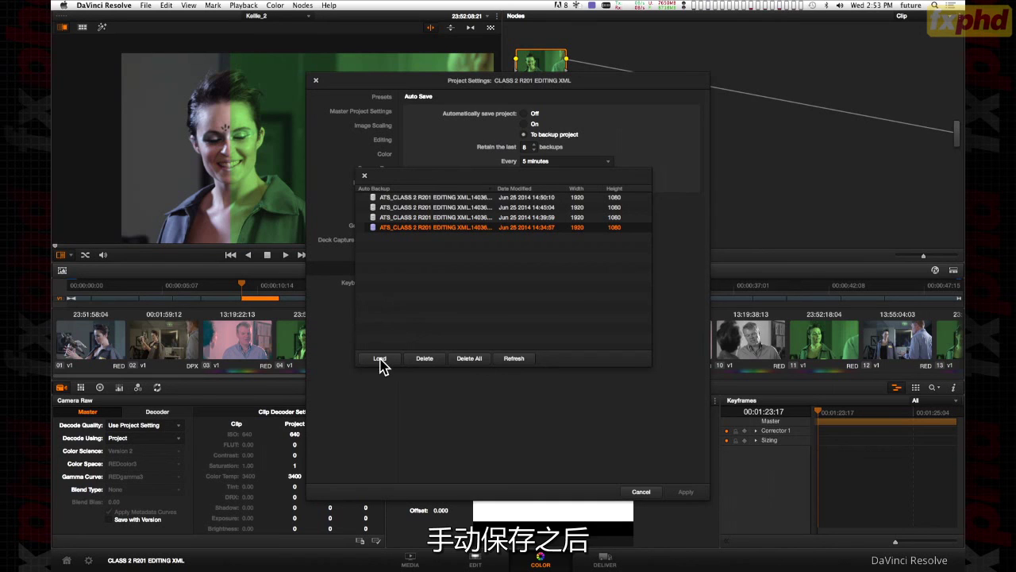
pyautogui.click(365, 176)
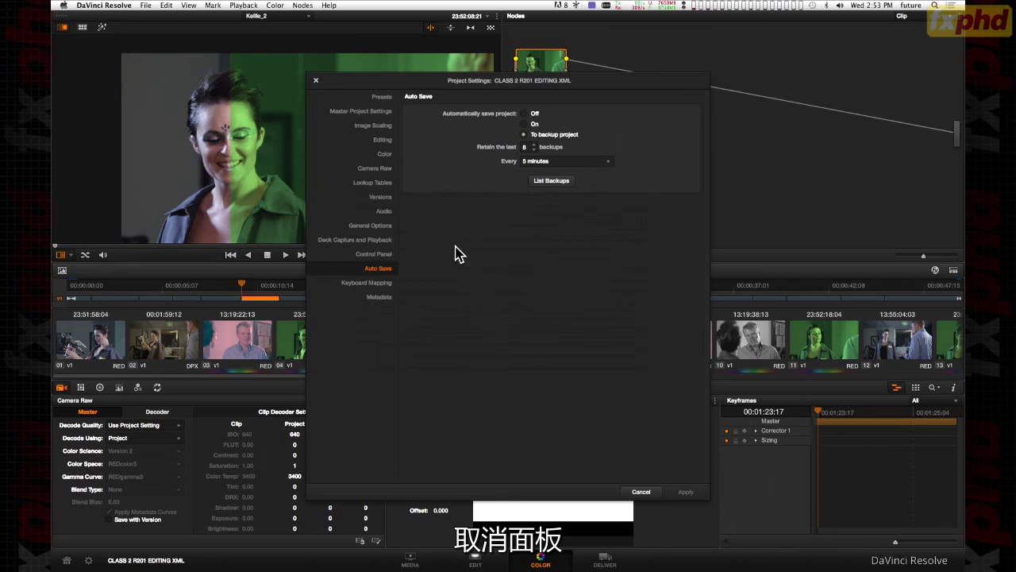
pyautogui.click(641, 492)
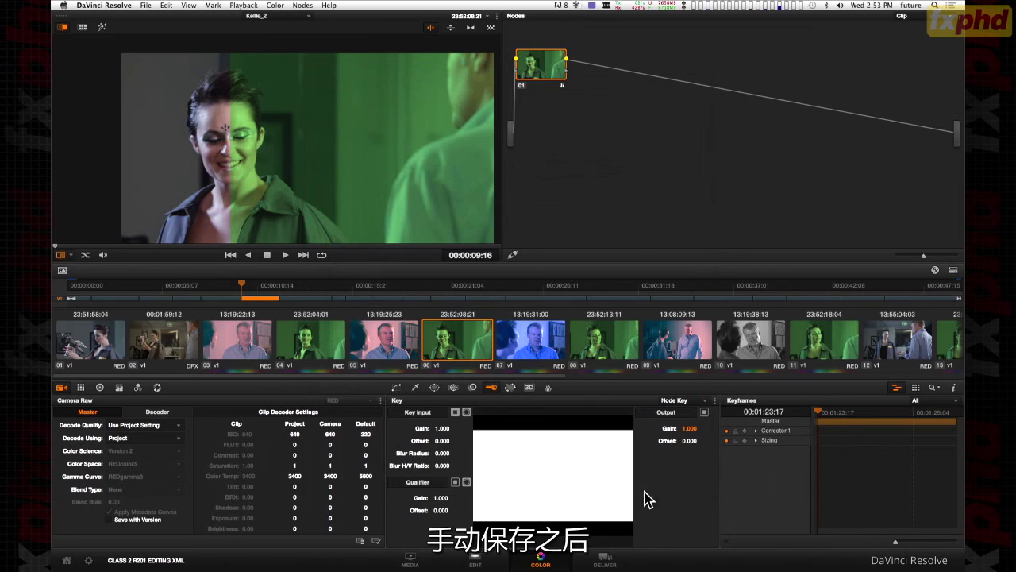
# Save the CLASS 2 R201 EDITING XML project and check it in the Project Manager.
pyautogui.click(147, 11)
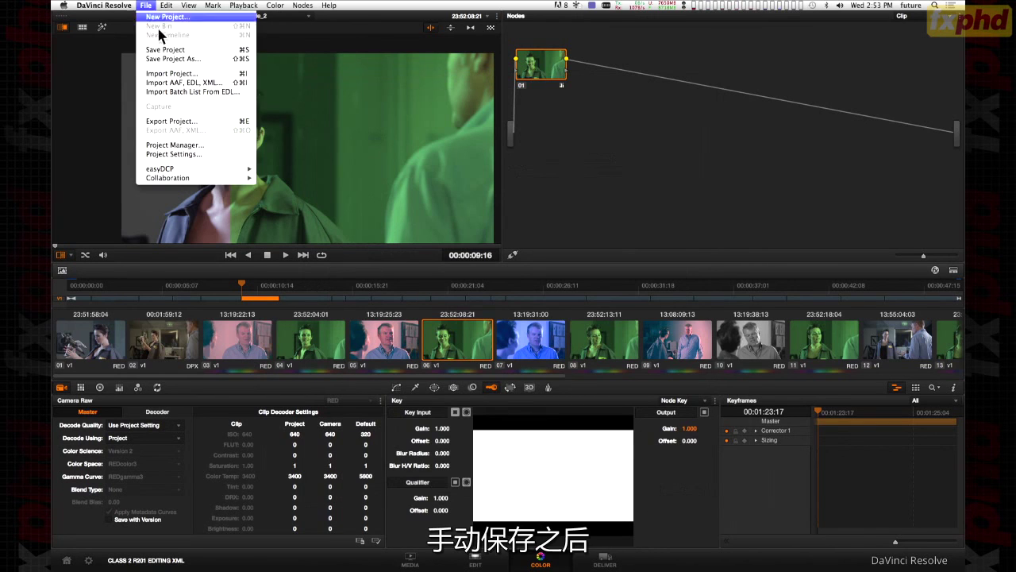
pyautogui.click(165, 50)
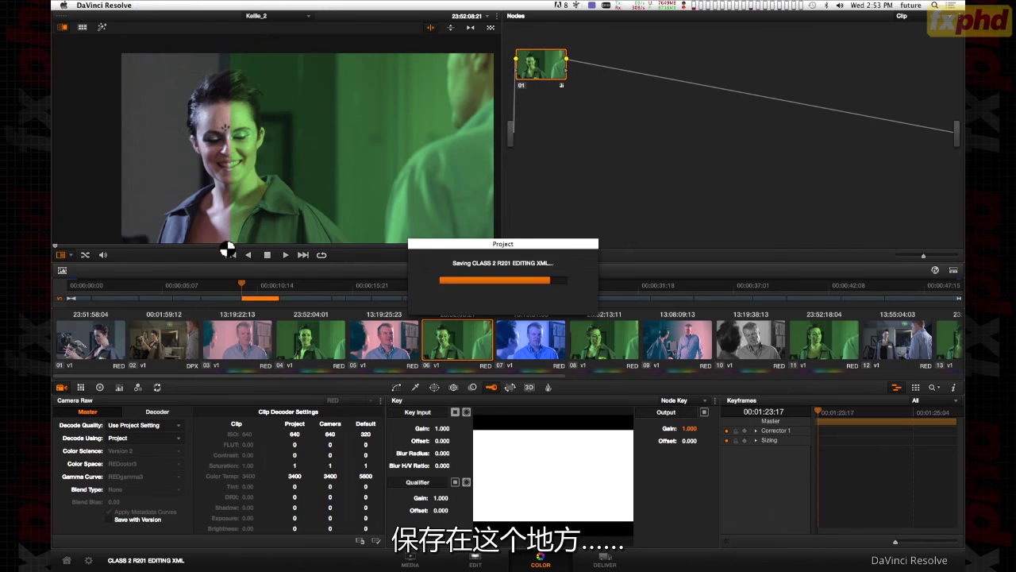
pyautogui.click(67, 561)
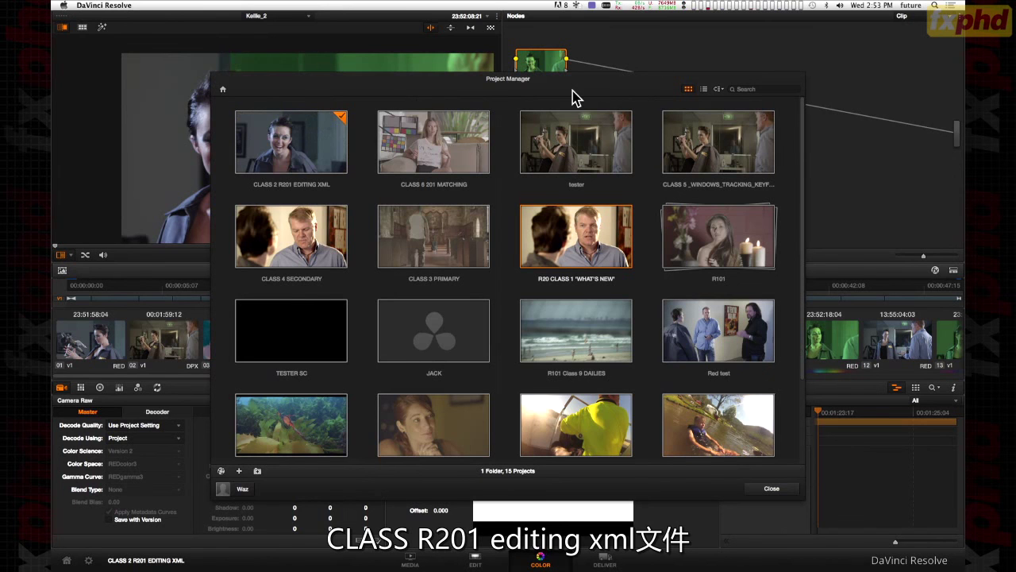
pyautogui.click(774, 489)
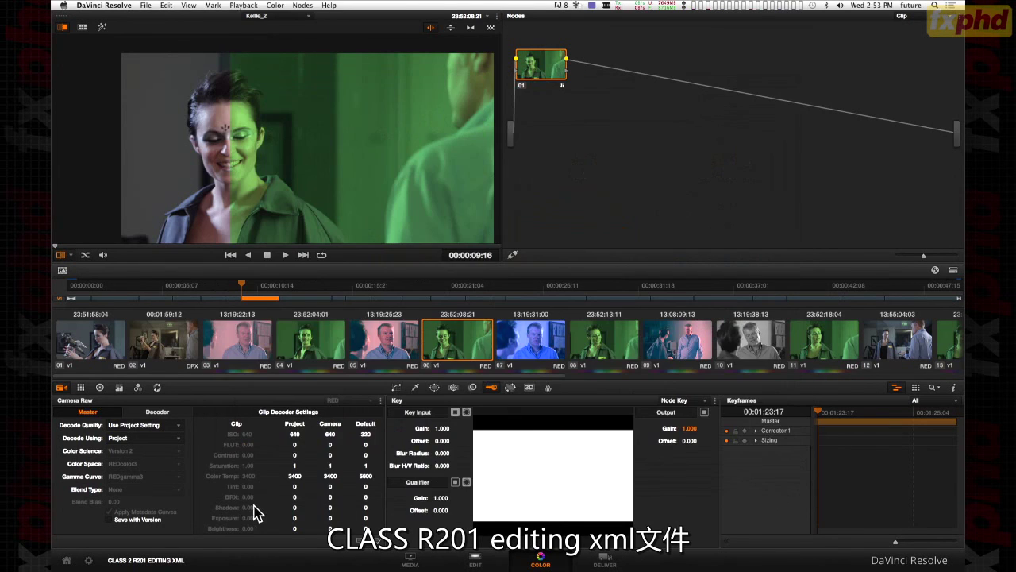
# Reopen the project's Auto Save settings and list its backups after the manual save.
pyautogui.click(88, 561)
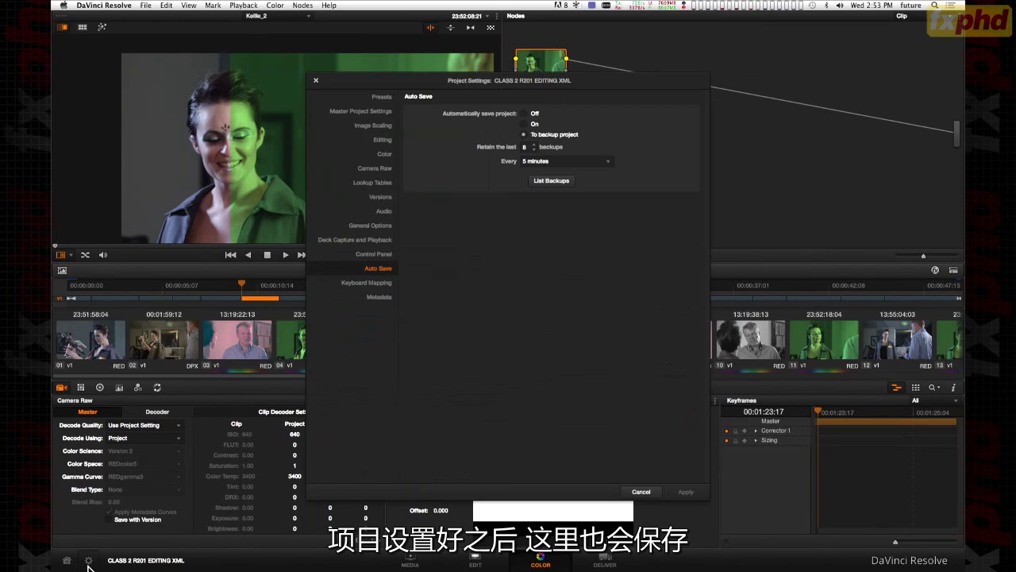
pyautogui.click(553, 181)
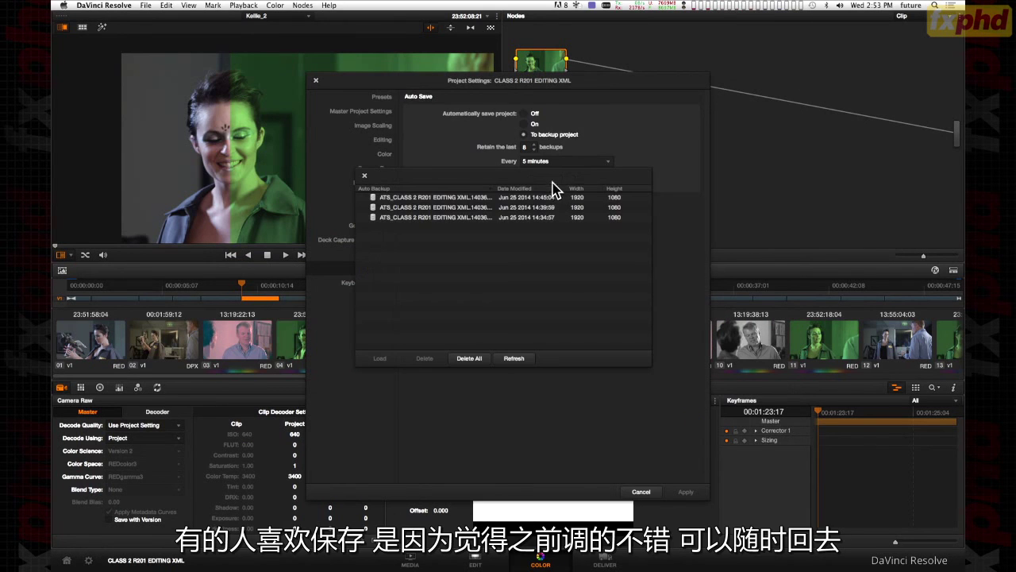